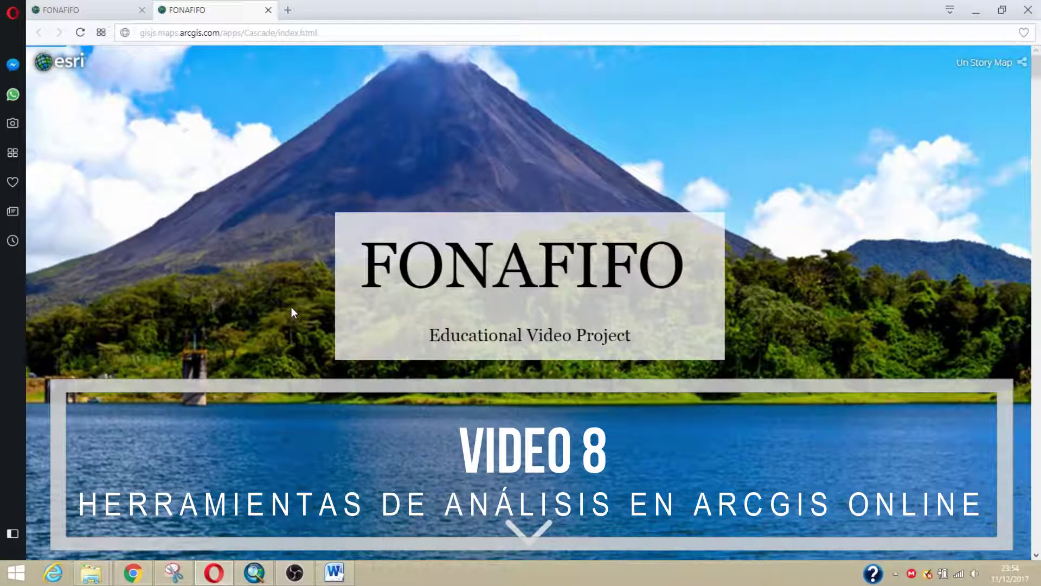
Review the story map's list of video contents, highlighting the Video 7 and Video 8 entries
{"action": "scroll", "coordinate": [291, 307], "scroll_direction": "down", "scroll_amount": 3}
{"action": "scroll", "coordinate": [291, 307], "scroll_direction": "down", "scroll_amount": 5}
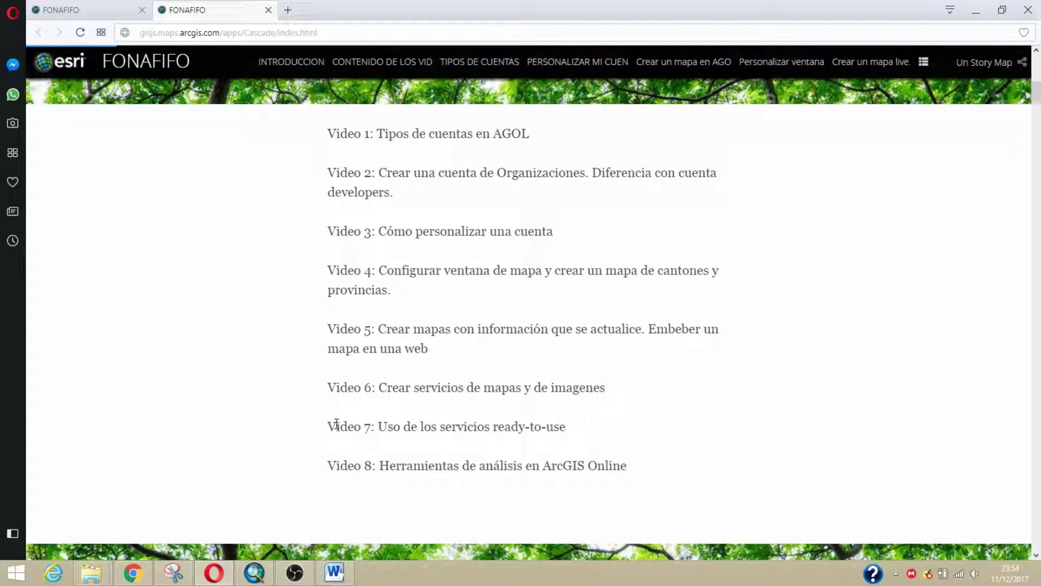
{"action": "left_click_drag", "start_coordinate": [337, 426], "coordinate": [585, 427]}
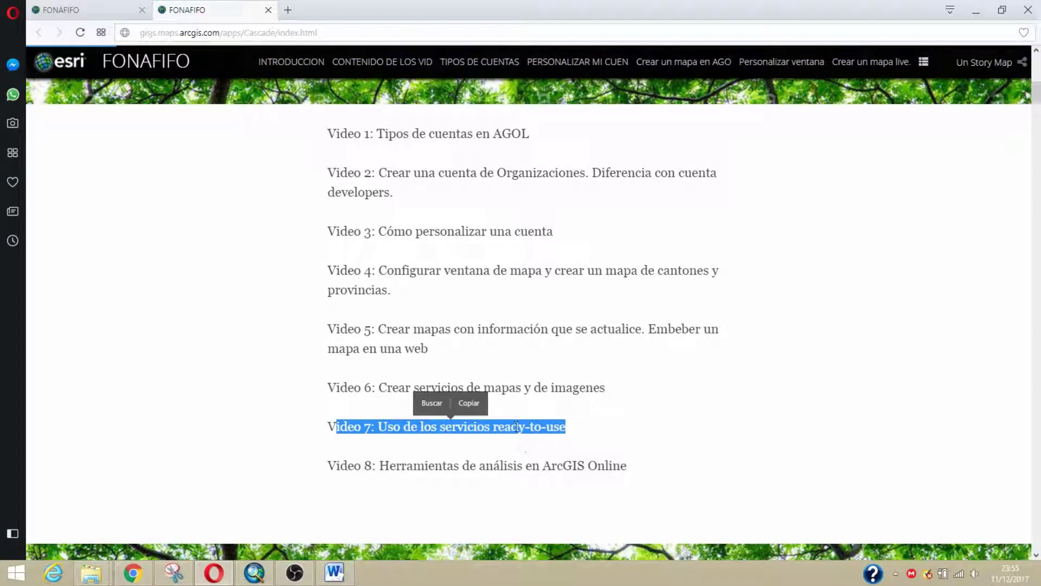
{"action": "left_click", "coordinate": [529, 462]}
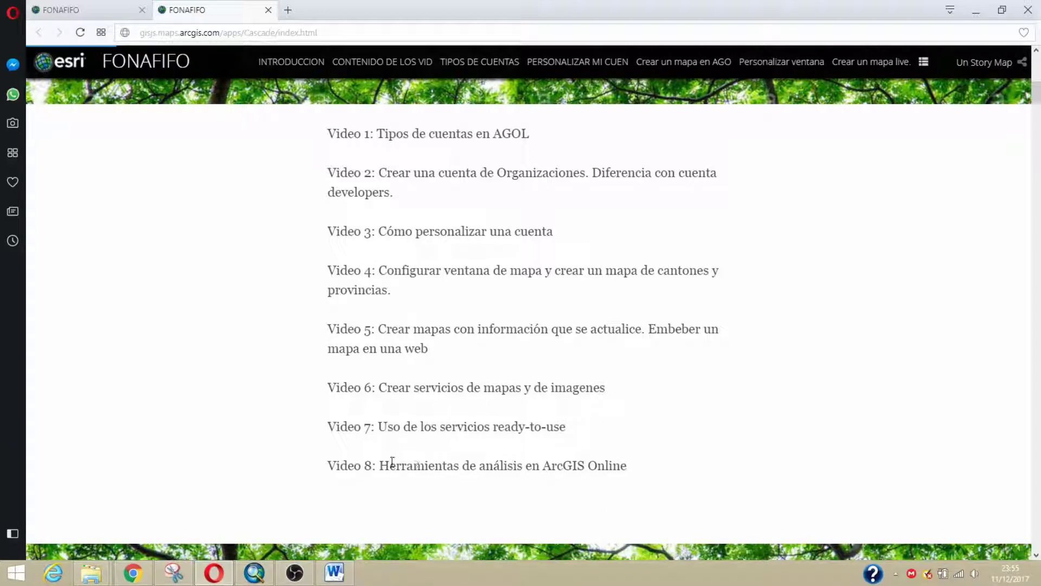
{"action": "left_click_drag", "start_coordinate": [390, 466], "coordinate": [611, 465]}
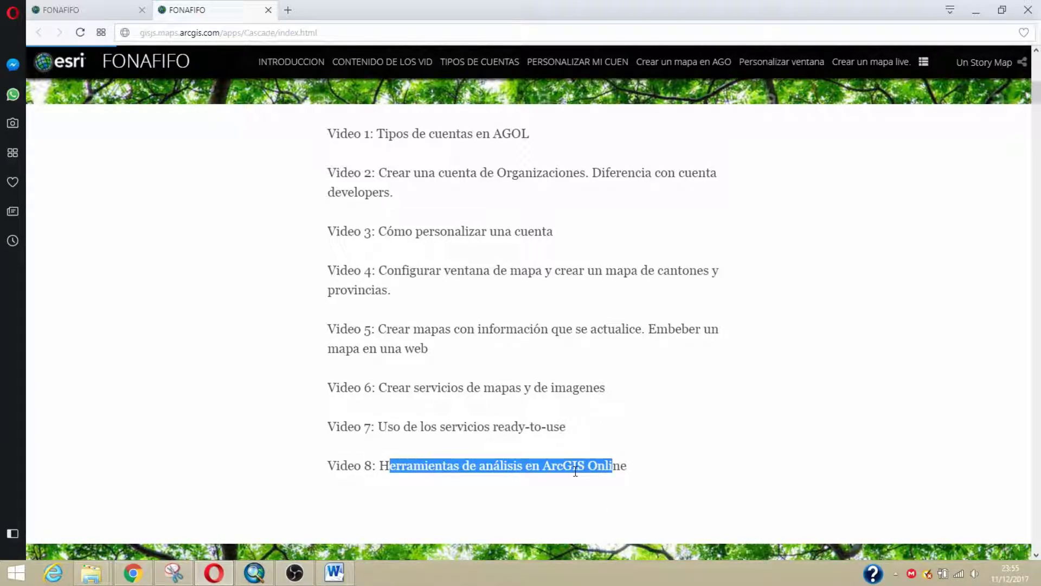
{"action": "left_click", "coordinate": [447, 429]}
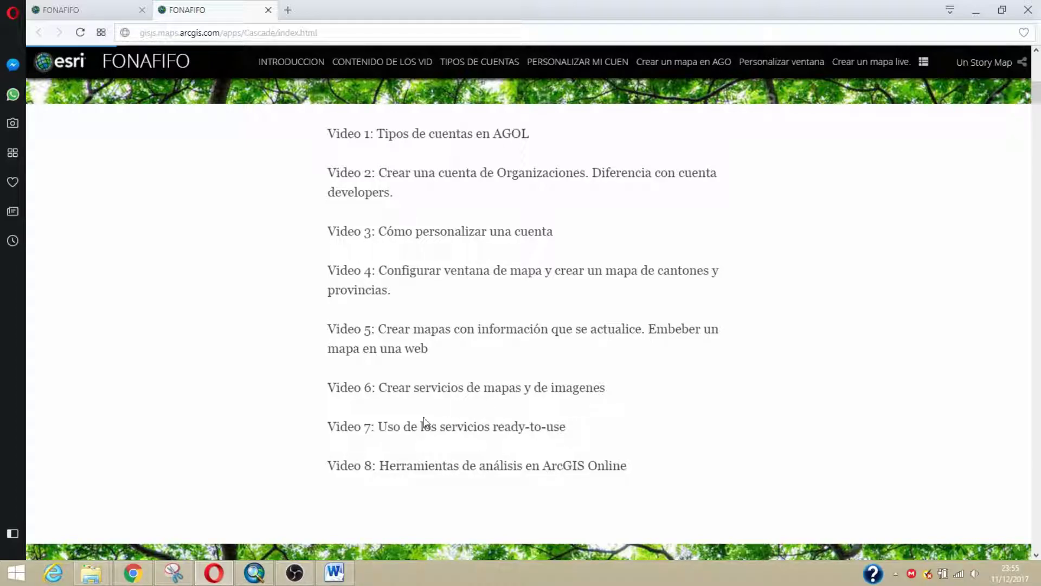
{"action": "left_click_drag", "start_coordinate": [329, 467], "coordinate": [627, 467]}
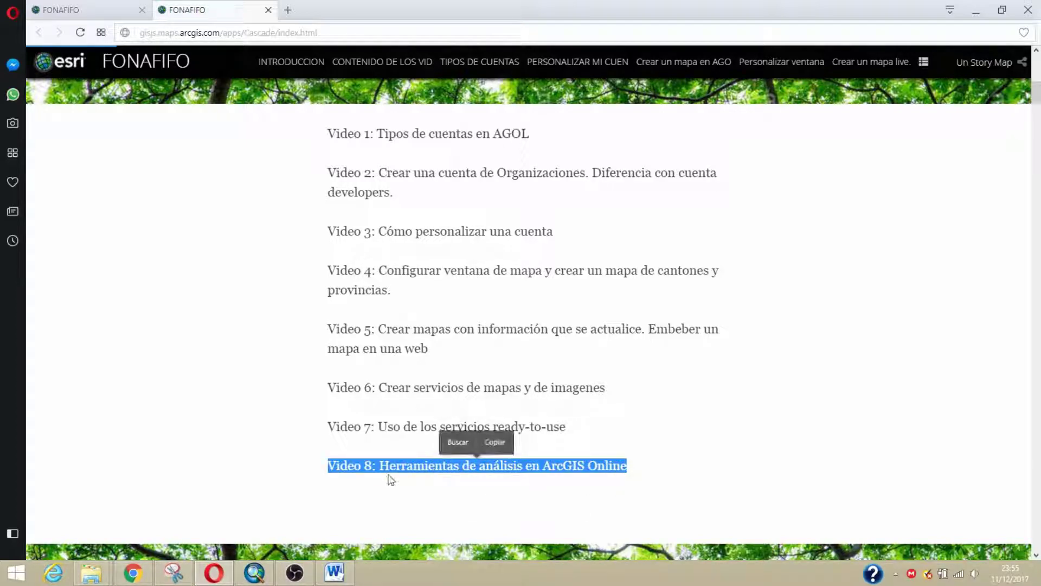
{"action": "left_click", "coordinate": [404, 472]}
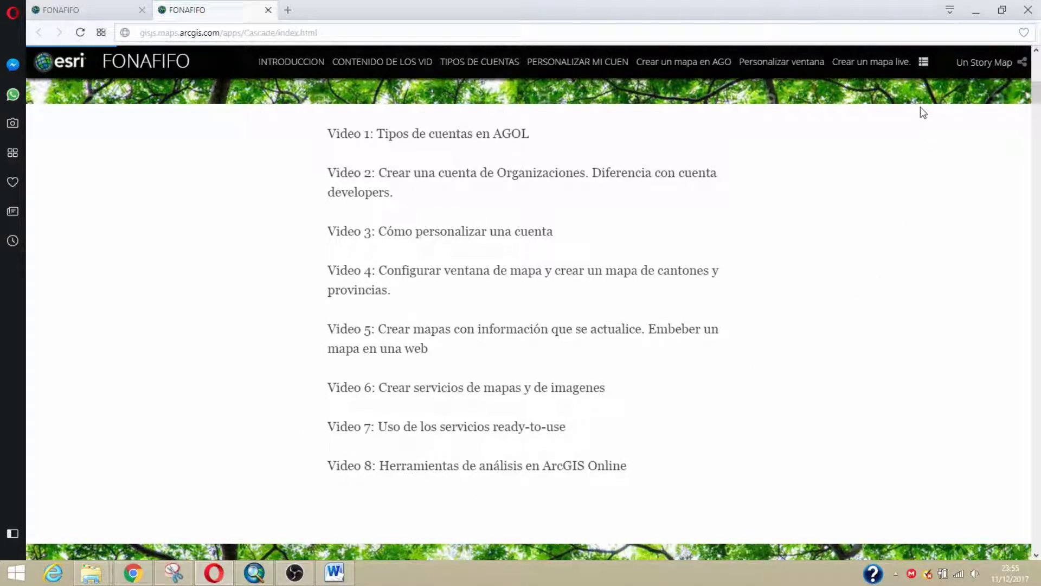
Go to the Servicios Ready-to-Use section and continue to the heading Herramientas de Análisis en AGOL
{"action": "left_click", "coordinate": [923, 64]}
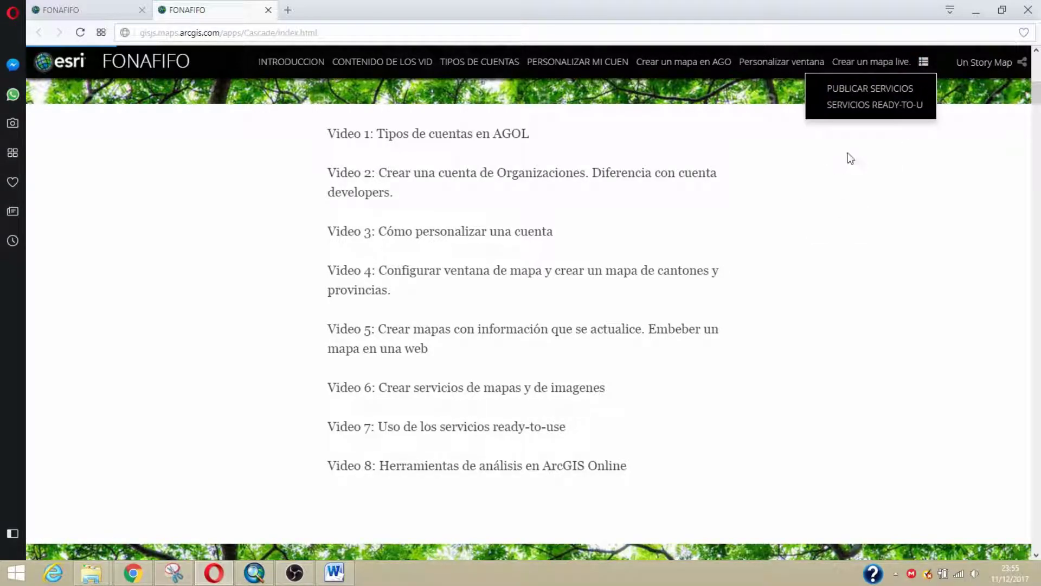
{"action": "left_click", "coordinate": [874, 168]}
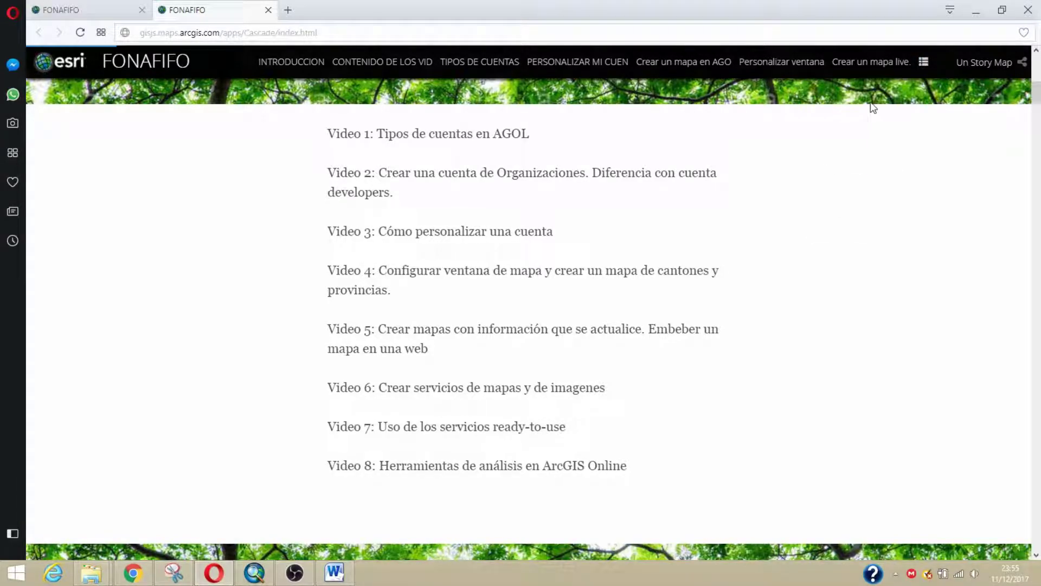
{"action": "left_click", "coordinate": [923, 64]}
{"action": "left_click", "coordinate": [890, 107]}
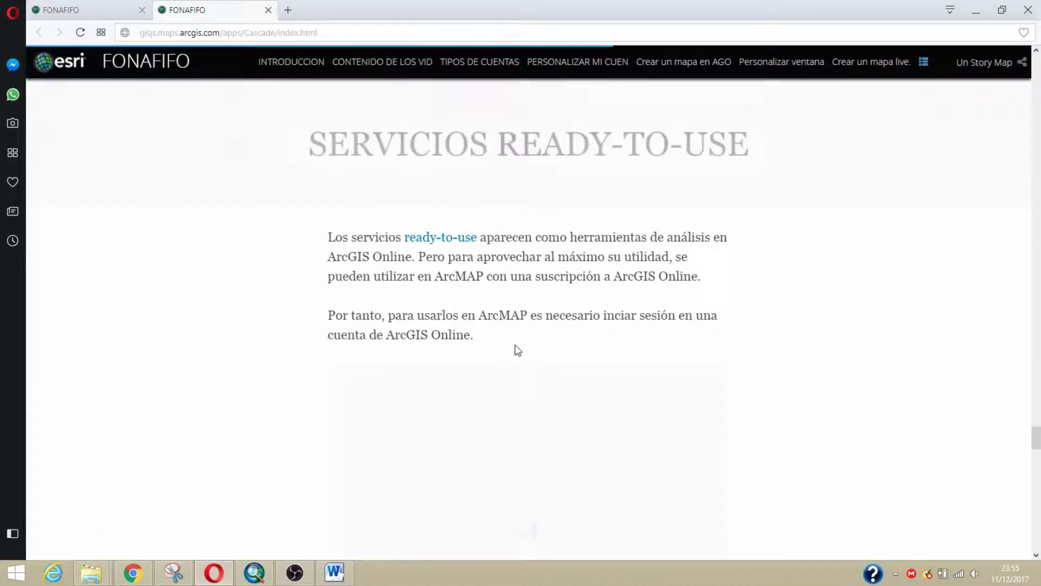
{"action": "scroll", "coordinate": [494, 357], "scroll_direction": "down", "scroll_amount": 20}
{"action": "scroll", "coordinate": [495, 361], "scroll_direction": "up", "scroll_amount": 5}
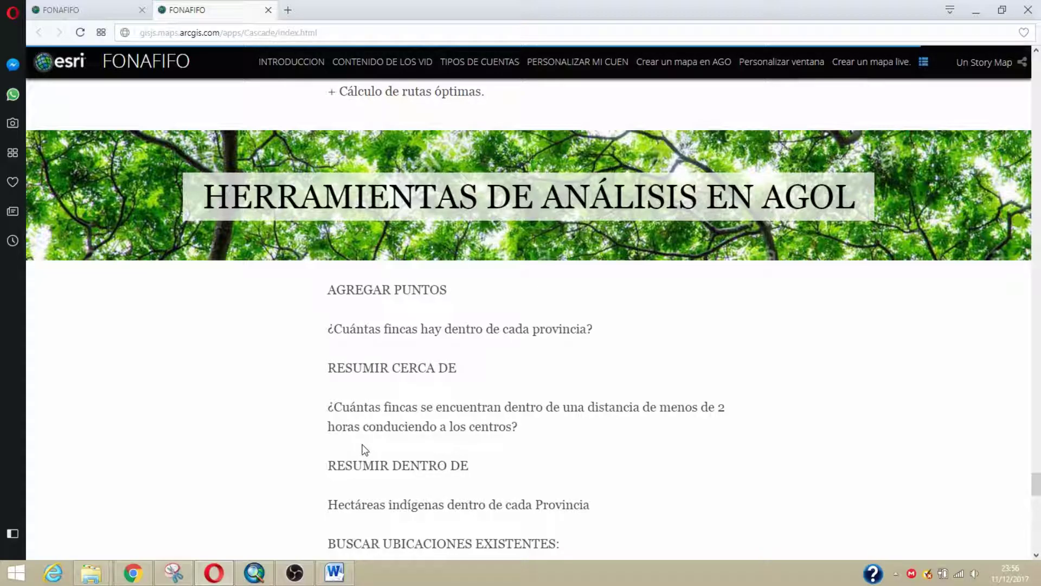
Read the Agregar Puntos example in the analysis tools section, highlighting its question about farms within each province
{"action": "scroll", "coordinate": [363, 446], "scroll_direction": "down", "scroll_amount": 1}
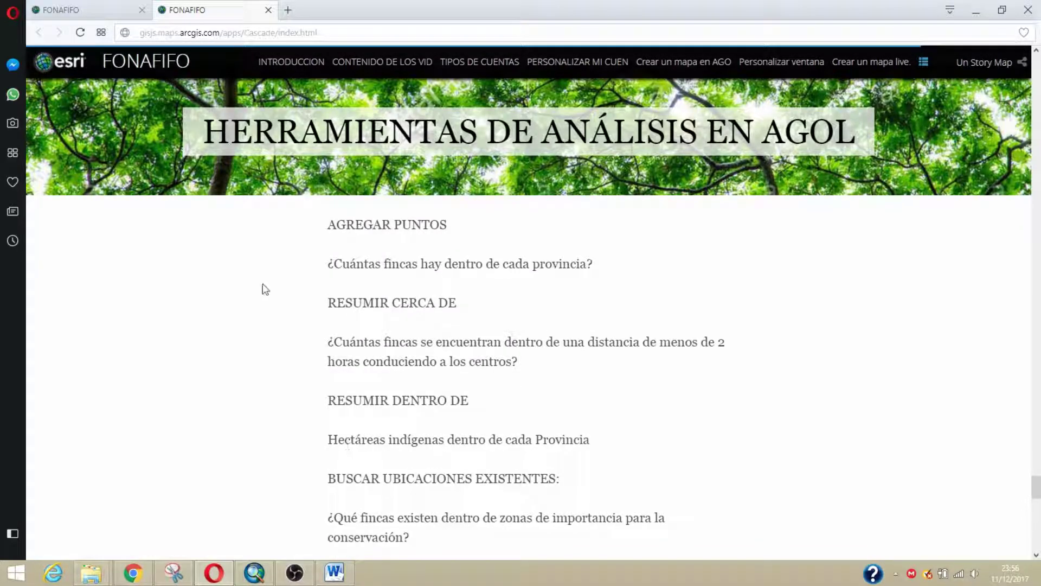
{"action": "scroll", "coordinate": [266, 302], "scroll_direction": "up", "scroll_amount": 1}
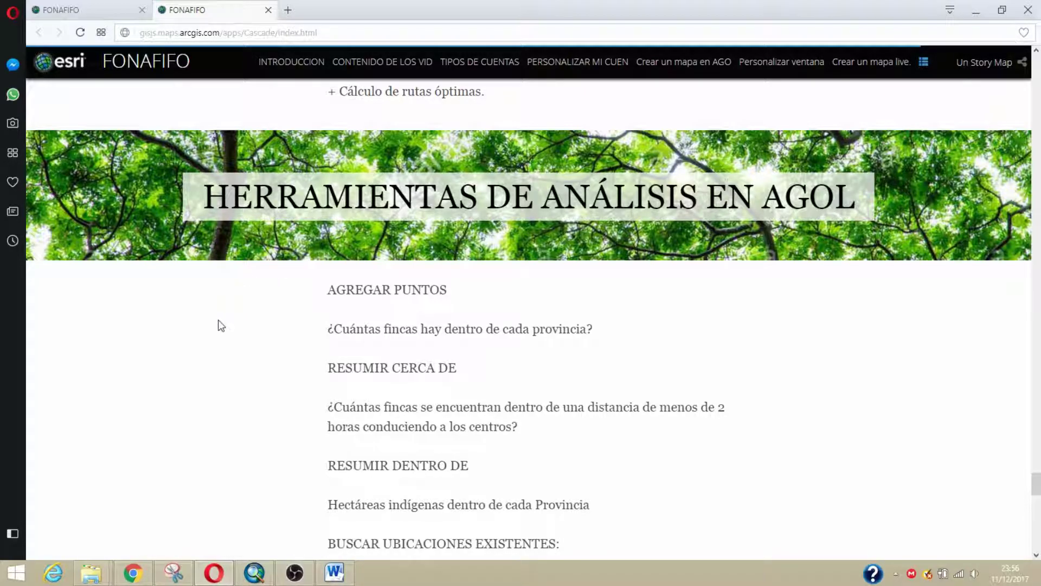
{"action": "scroll", "coordinate": [217, 342], "scroll_direction": "down", "scroll_amount": 1}
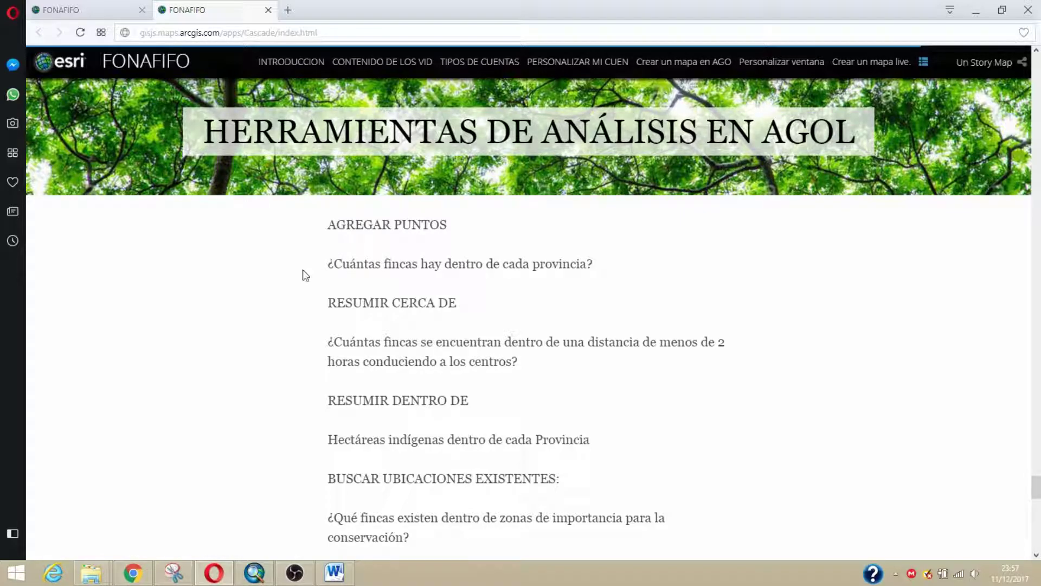
{"action": "left_click_drag", "start_coordinate": [327, 264], "coordinate": [593, 263]}
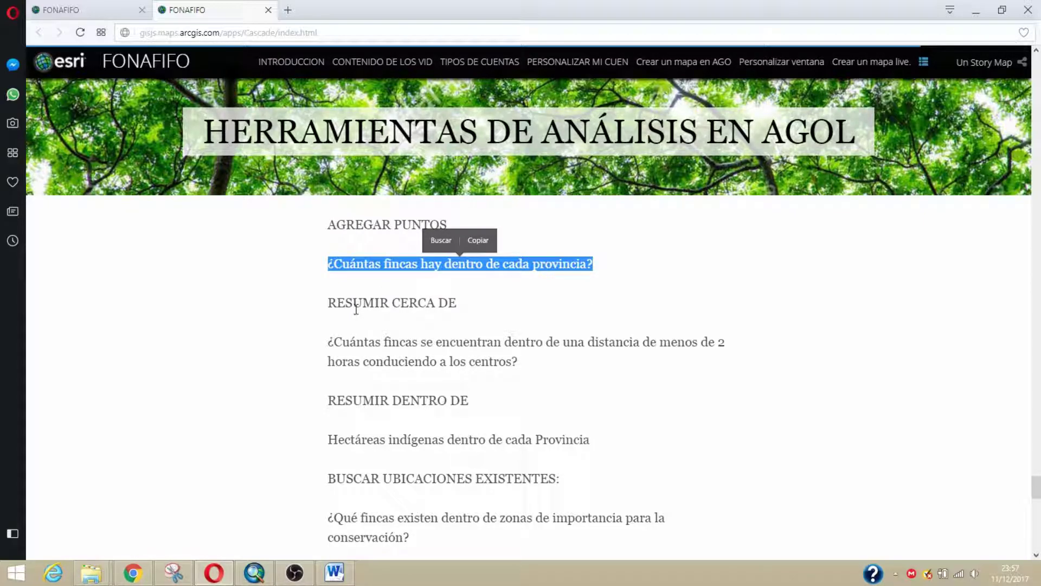
{"action": "left_click", "coordinate": [332, 270]}
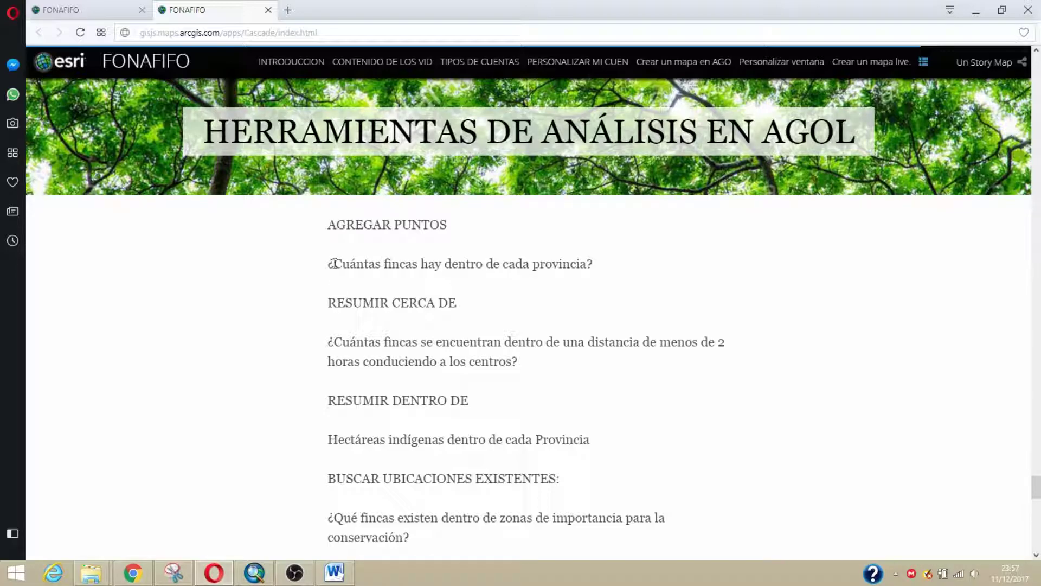
{"action": "left_click_drag", "start_coordinate": [328, 264], "coordinate": [594, 263]}
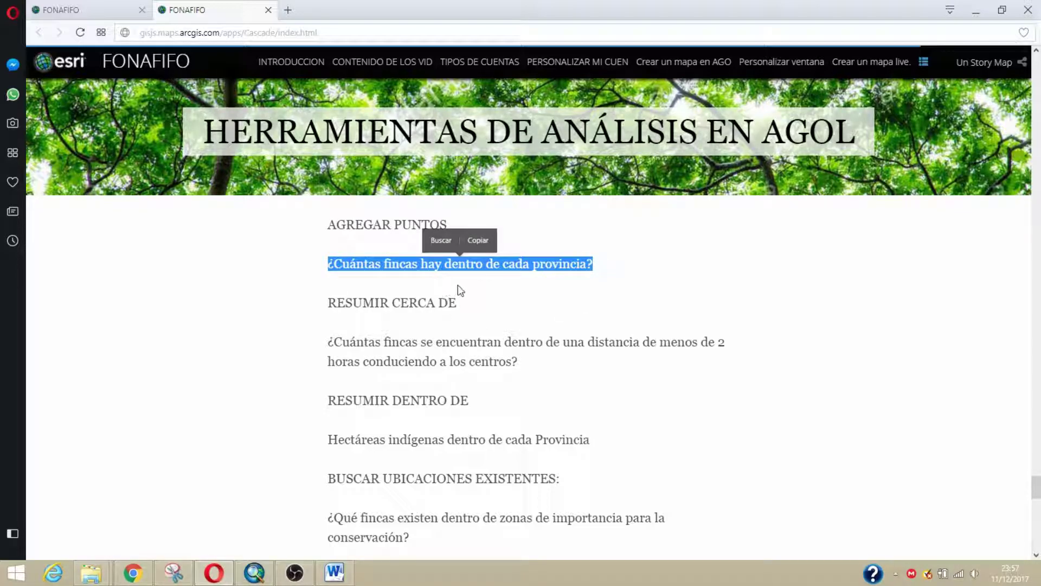
{"action": "left_click", "coordinate": [557, 271]}
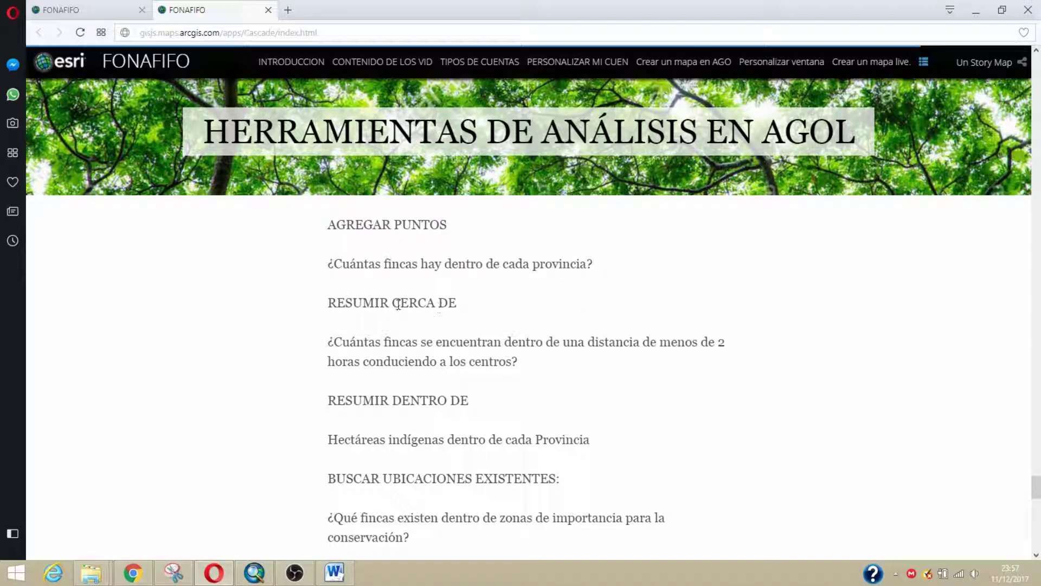
Read the Resumir Cerca De and Resumir Dentro De examples, highlighting each tool's heading
{"action": "scroll", "coordinate": [291, 299], "scroll_direction": "down", "scroll_amount": 1}
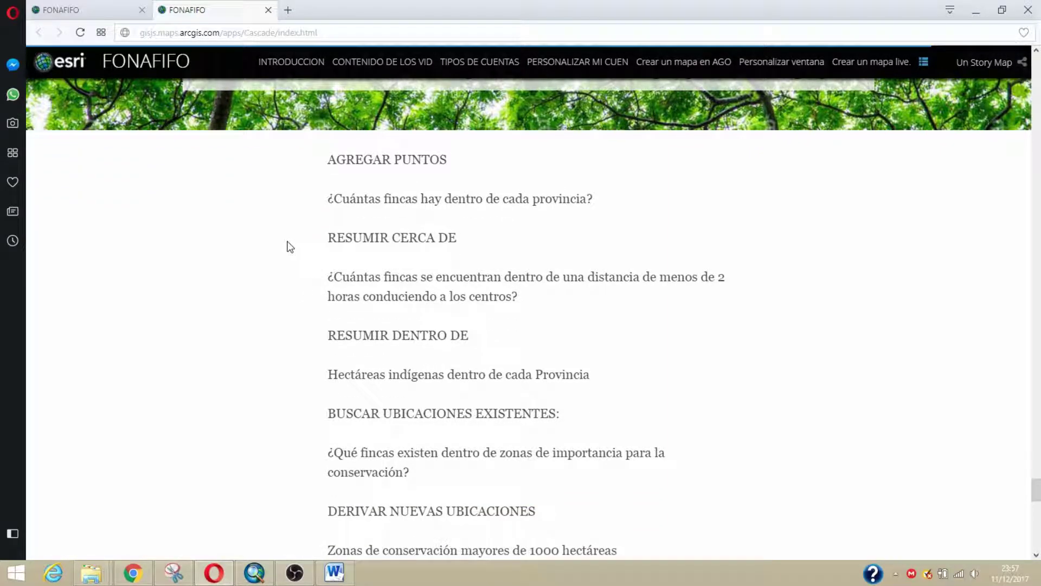
{"action": "left_click_drag", "start_coordinate": [328, 239], "coordinate": [448, 241]}
{"action": "scroll", "coordinate": [374, 326], "scroll_direction": "down", "scroll_amount": 1}
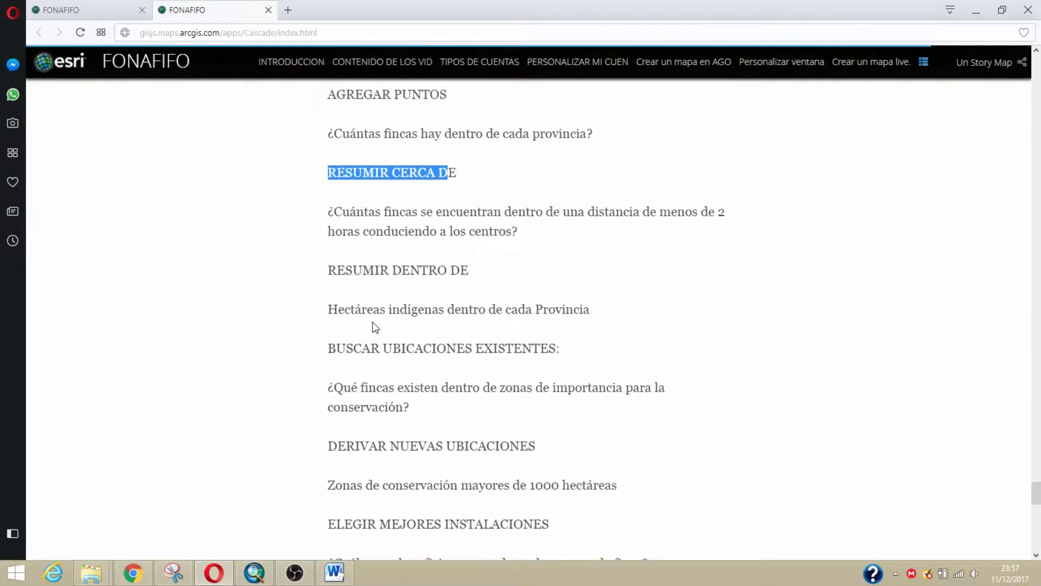
{"action": "left_click", "coordinate": [447, 216]}
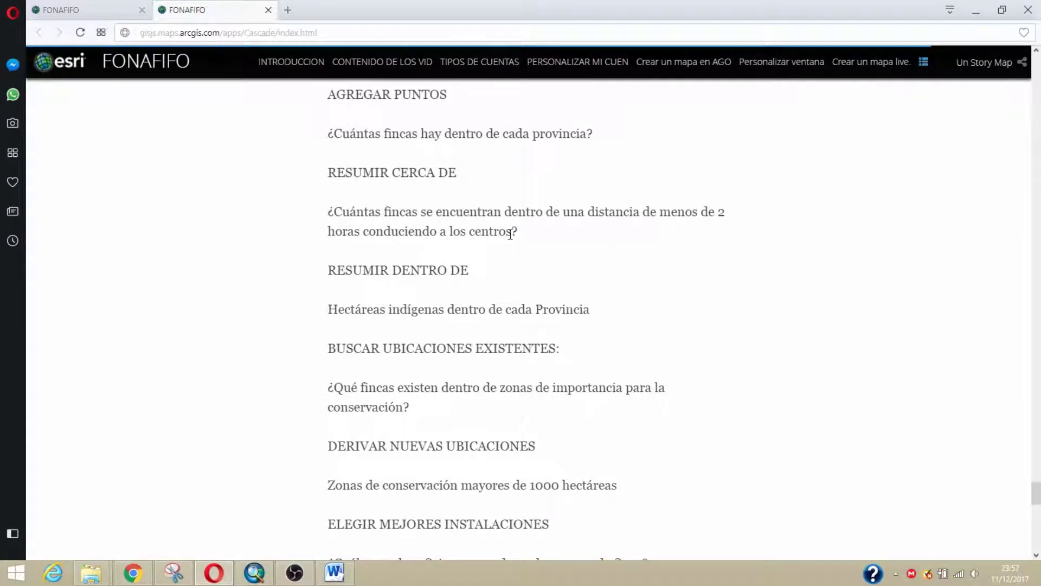
{"action": "scroll", "coordinate": [242, 333], "scroll_direction": "down", "scroll_amount": 1}
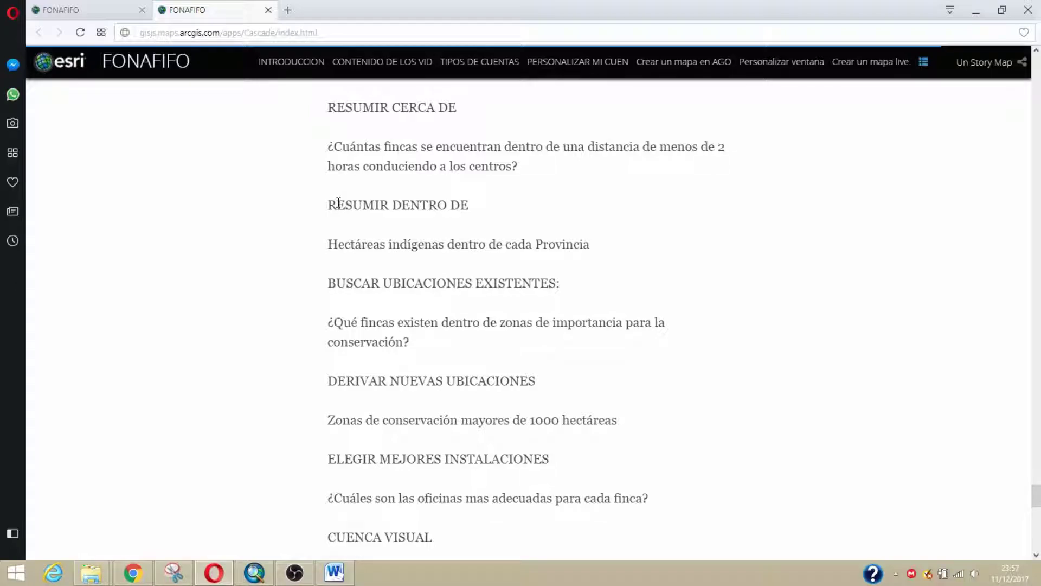
{"action": "left_click_drag", "start_coordinate": [343, 202], "coordinate": [469, 205]}
{"action": "left_click", "coordinate": [393, 245]}
{"action": "scroll", "coordinate": [308, 284], "scroll_direction": "down", "scroll_amount": 1}
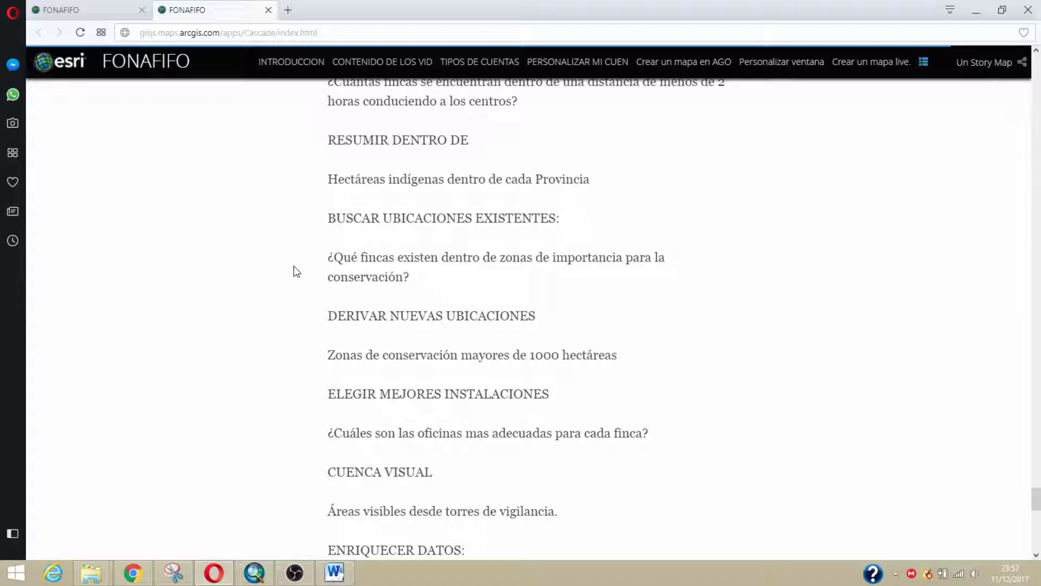
Examine the examples from Buscar Ubicaciones Existentes through Cuenca Visual, highlighting the conservation zones and watchtower visibility lines
{"action": "scroll", "coordinate": [297, 271], "scroll_direction": "down", "scroll_amount": 1}
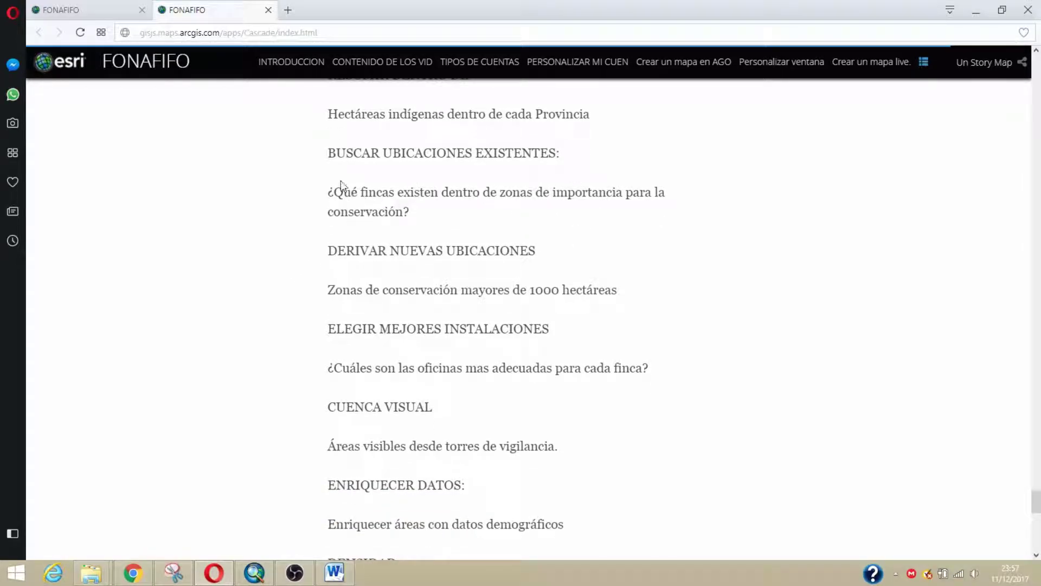
{"action": "scroll", "coordinate": [305, 288], "scroll_direction": "down", "scroll_amount": 1}
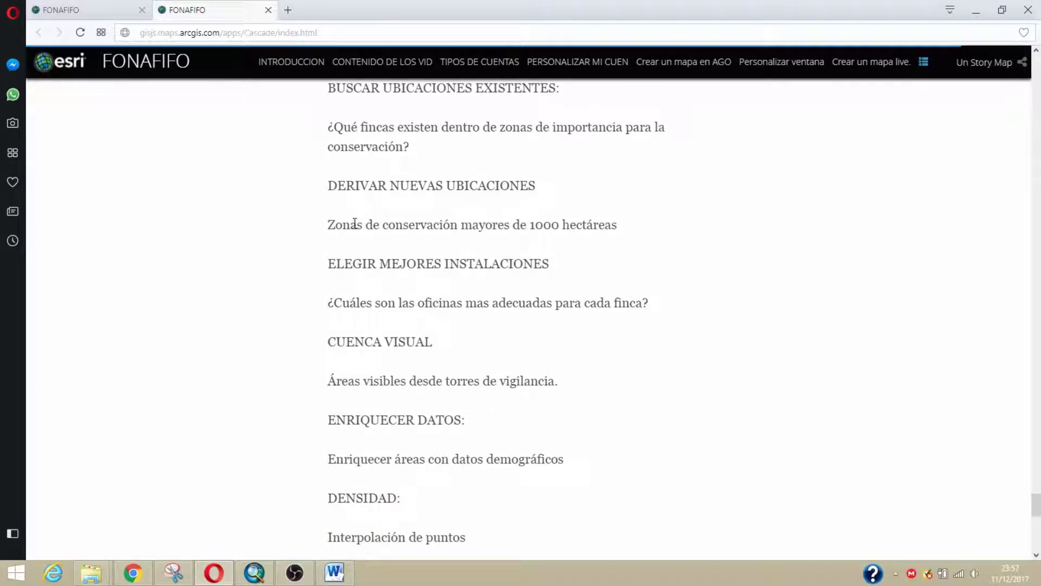
{"action": "left_click_drag", "start_coordinate": [331, 225], "coordinate": [611, 228]}
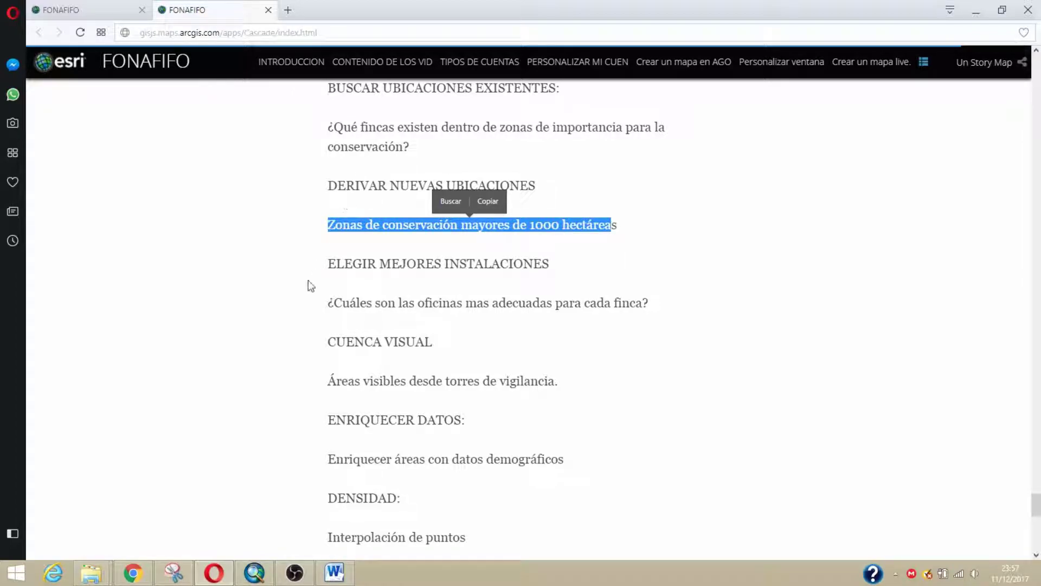
{"action": "scroll", "coordinate": [301, 293], "scroll_direction": "down", "scroll_amount": 1}
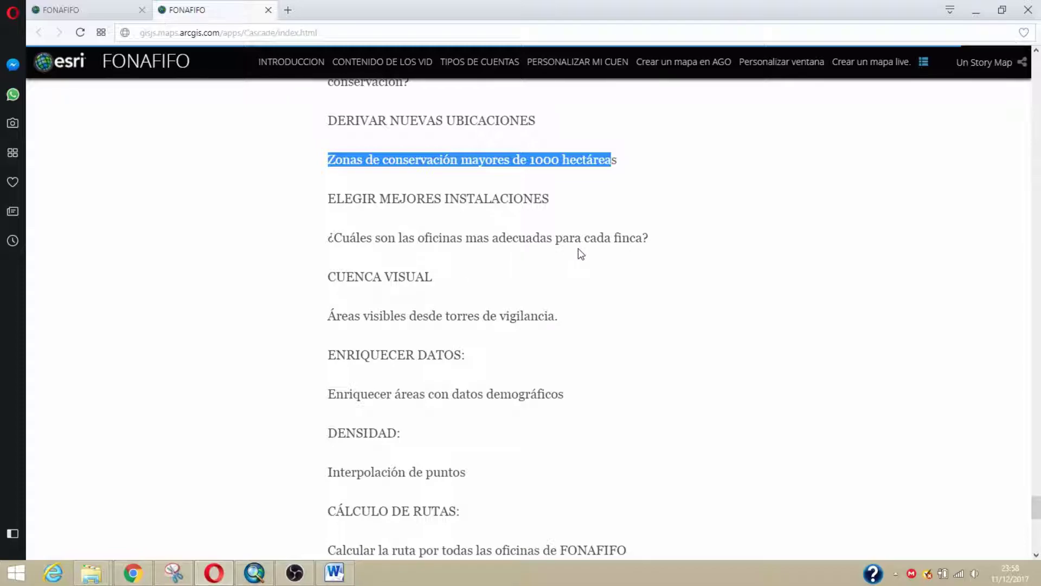
{"action": "scroll", "coordinate": [323, 293], "scroll_direction": "down", "scroll_amount": 1}
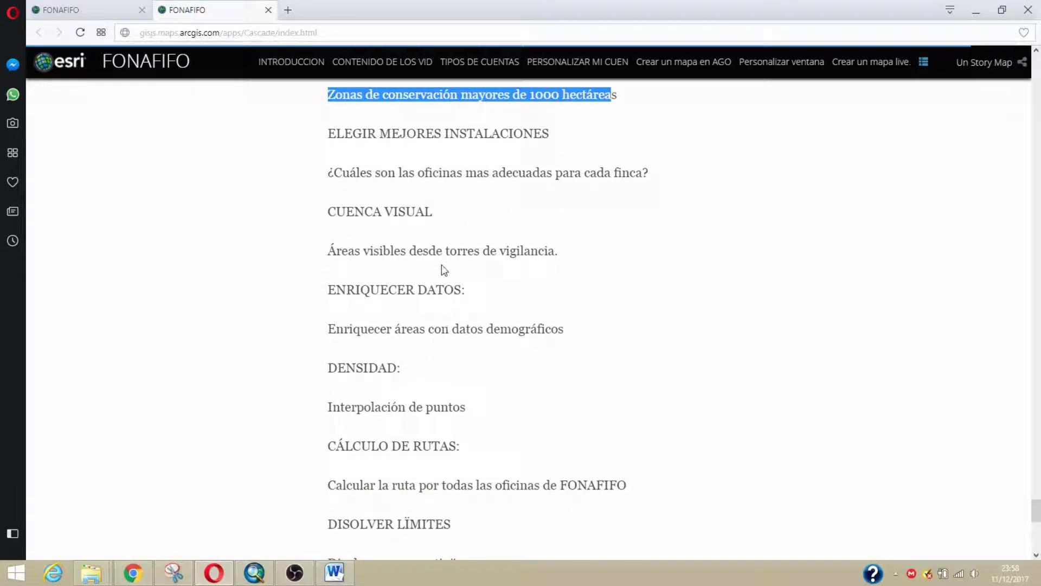
{"action": "left_click_drag", "start_coordinate": [360, 251], "coordinate": [516, 251]}
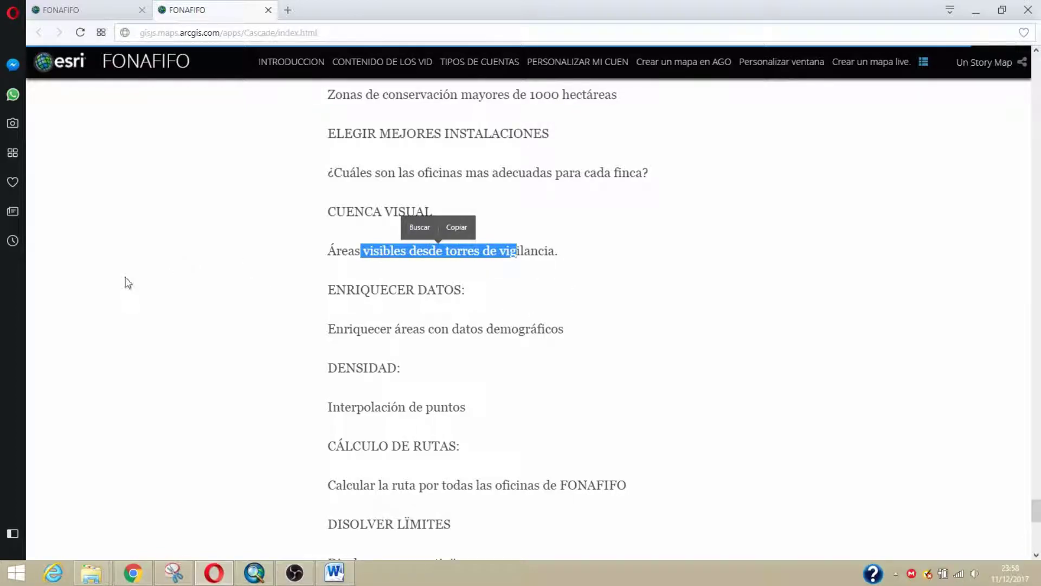
{"action": "left_click", "coordinate": [551, 269]}
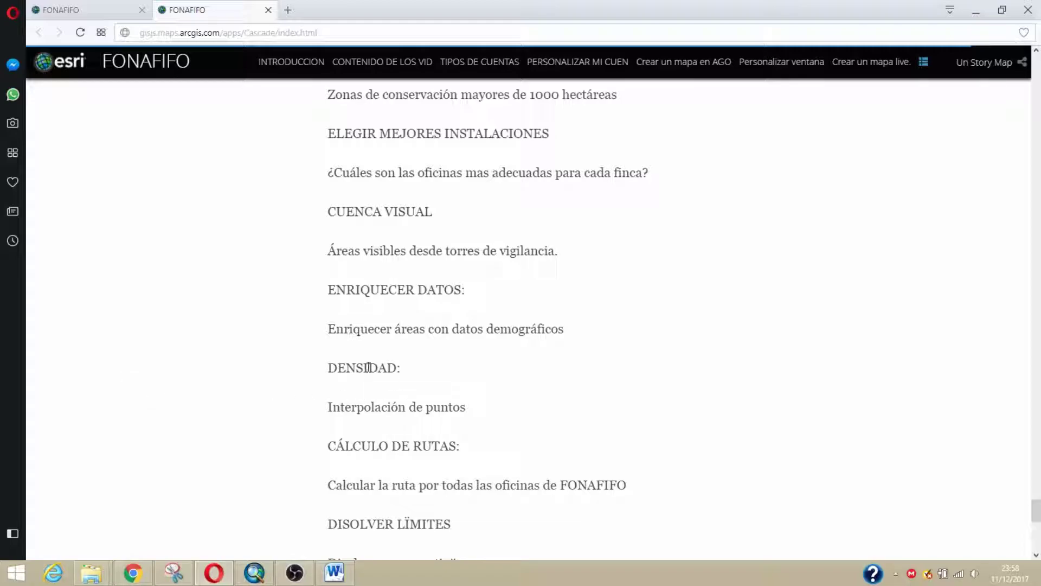
Read the remaining examples from Enriquecer Datos to Extraer Datos, highlighting the route calculation through all FONAFIFO offices
{"action": "scroll", "coordinate": [369, 365], "scroll_direction": "down", "scroll_amount": 1}
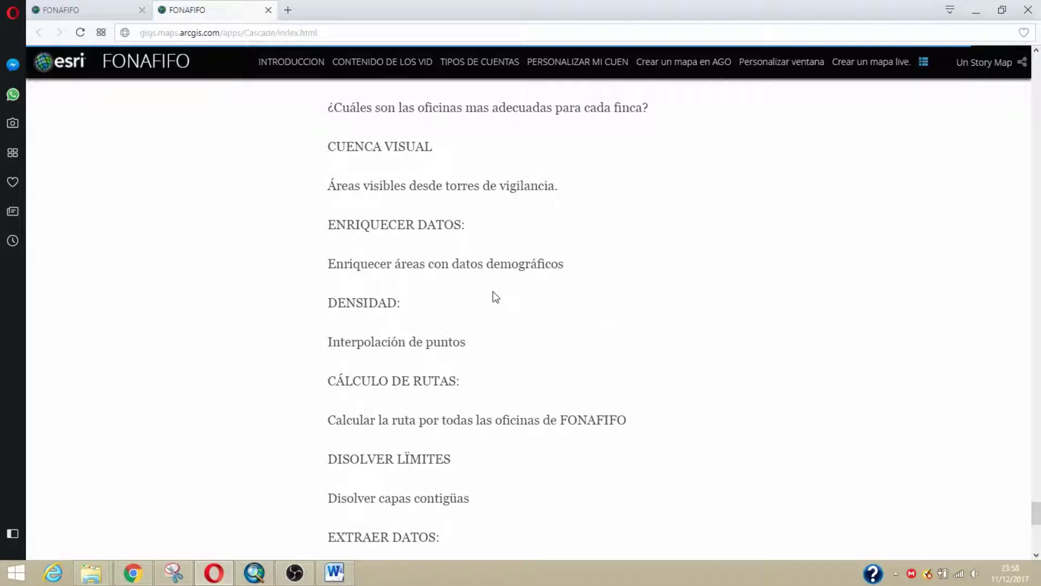
{"action": "scroll", "coordinate": [152, 387], "scroll_direction": "down", "scroll_amount": 1}
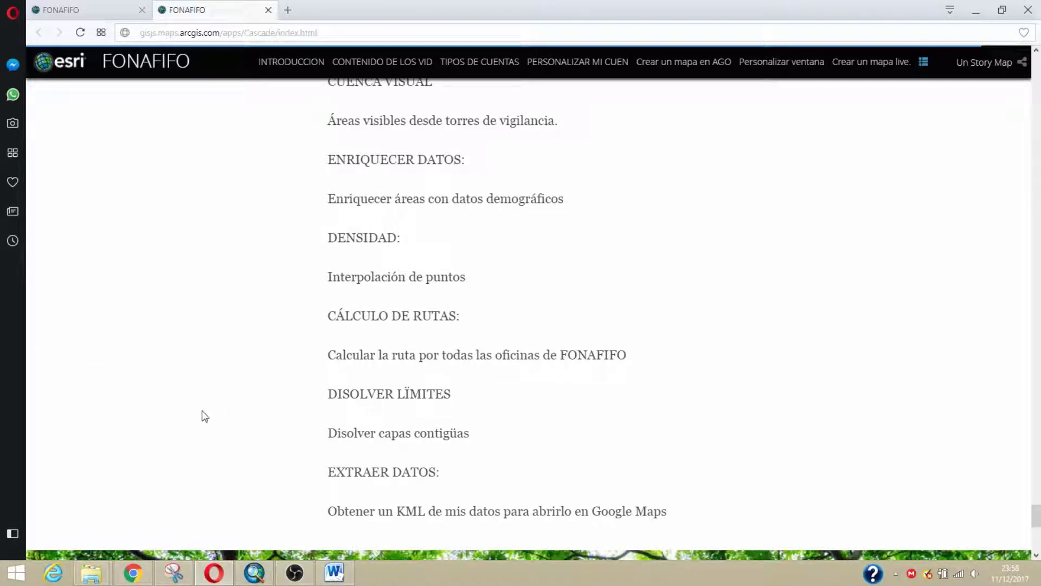
{"action": "scroll", "coordinate": [209, 412], "scroll_direction": "down", "scroll_amount": 1}
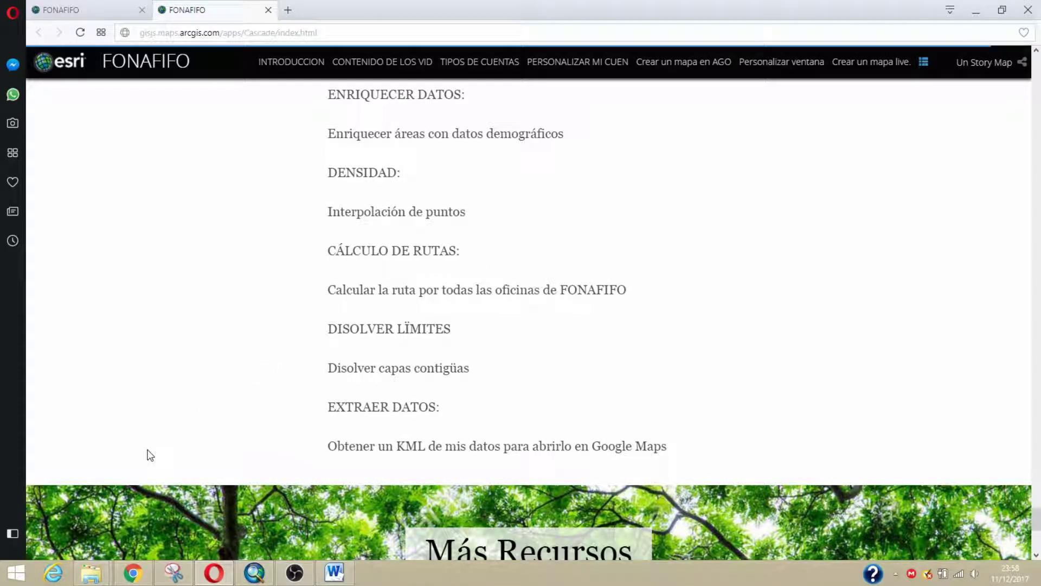
{"action": "left_click_drag", "start_coordinate": [617, 290], "coordinate": [335, 290]}
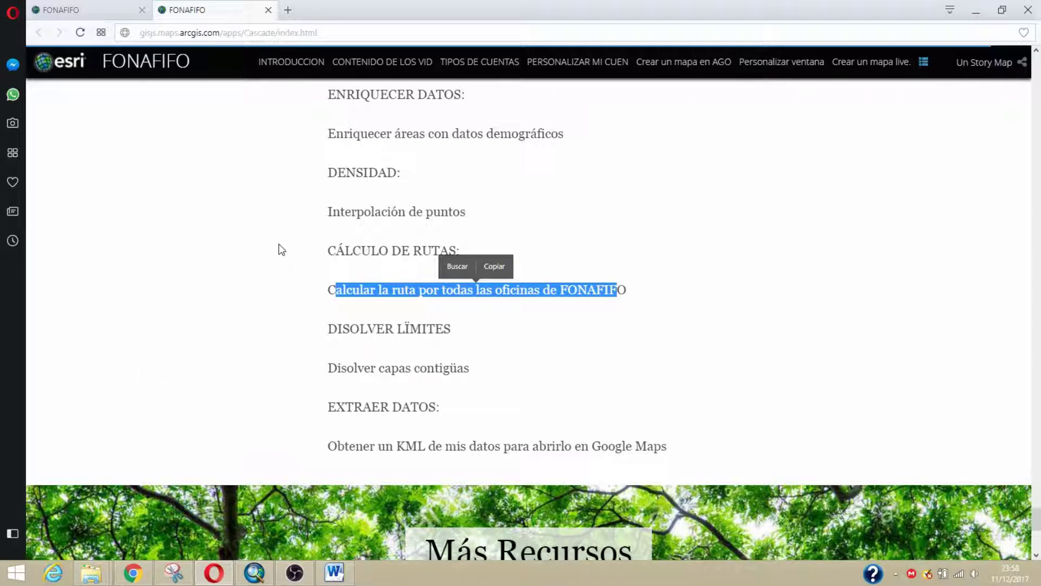
{"action": "left_click", "coordinate": [328, 293]}
{"action": "scroll", "coordinate": [270, 363], "scroll_direction": "down", "scroll_amount": 1}
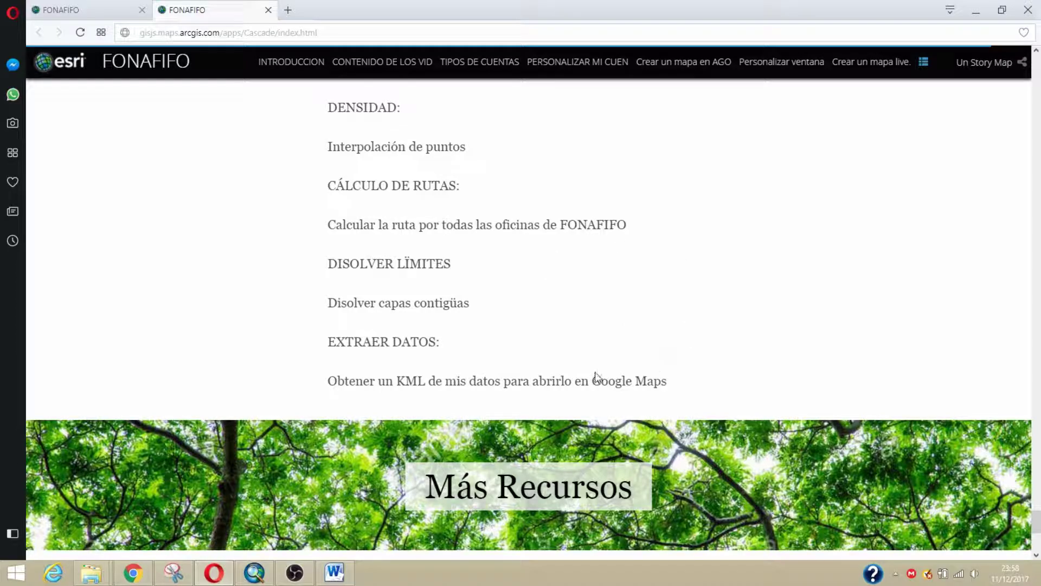
Read the Disolver Límites and Extraer Datos examples, and review the analysis tool examples again back to Agregar Puntos
{"action": "left_click_drag", "start_coordinate": [337, 265], "coordinate": [455, 288]}
{"action": "left_click", "coordinate": [422, 319]}
{"action": "scroll", "coordinate": [423, 315], "scroll_direction": "down", "scroll_amount": 1}
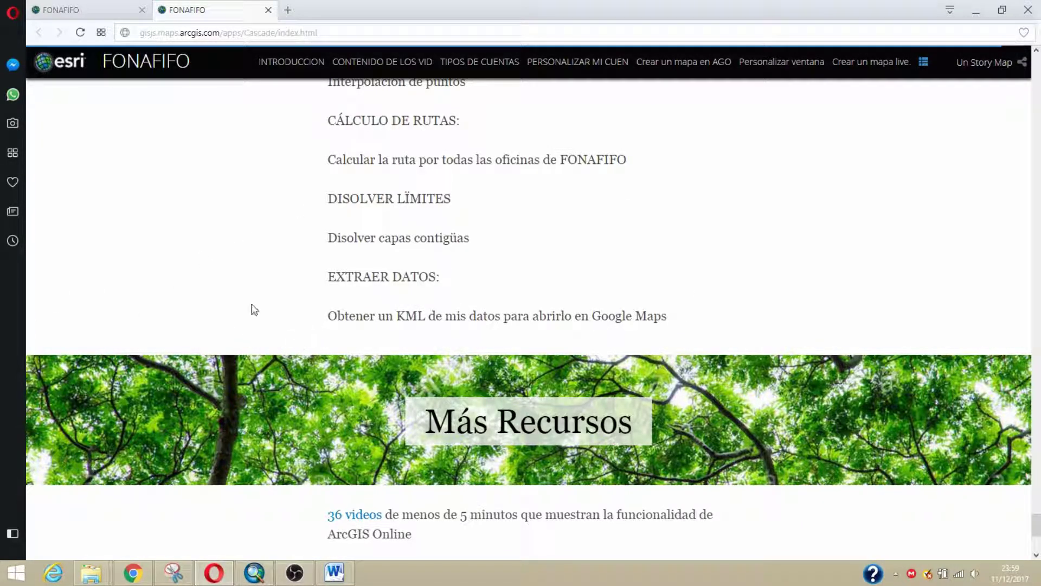
{"action": "scroll", "coordinate": [230, 317], "scroll_direction": "up", "scroll_amount": 2}
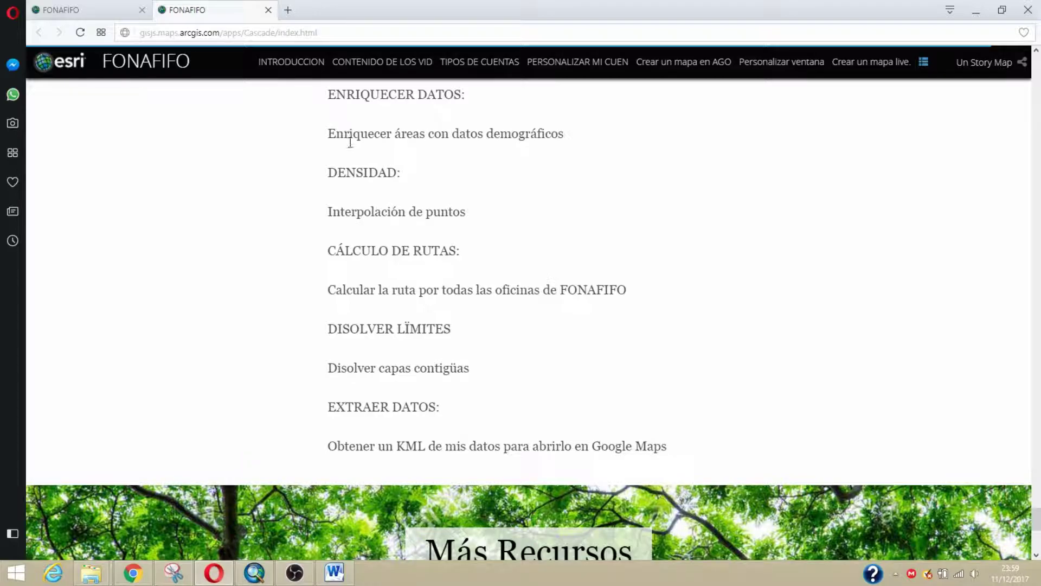
{"action": "scroll", "coordinate": [272, 412], "scroll_direction": "up", "scroll_amount": 10}
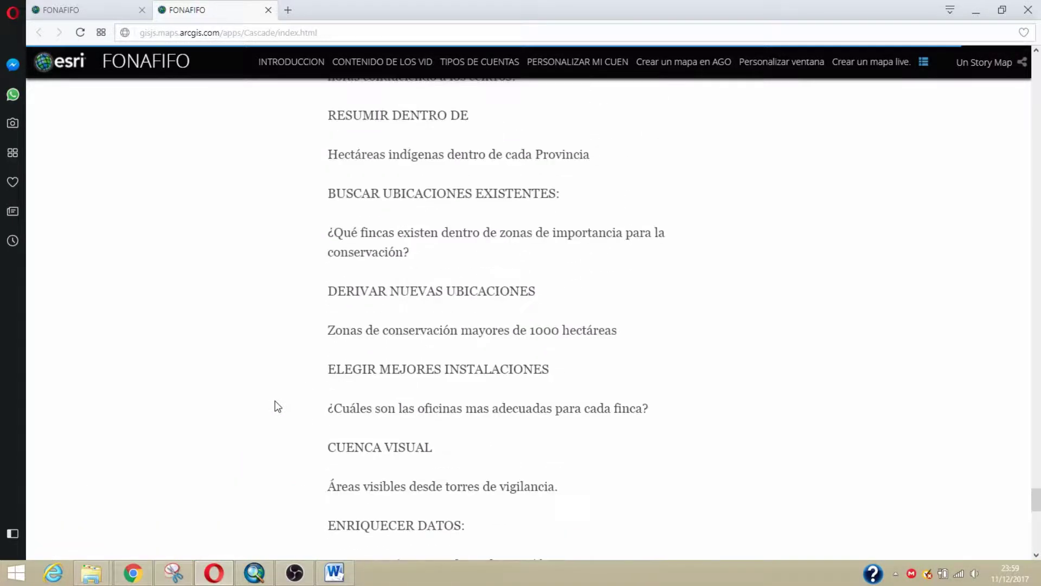
{"action": "scroll", "coordinate": [375, 219], "scroll_direction": "up", "scroll_amount": 2}
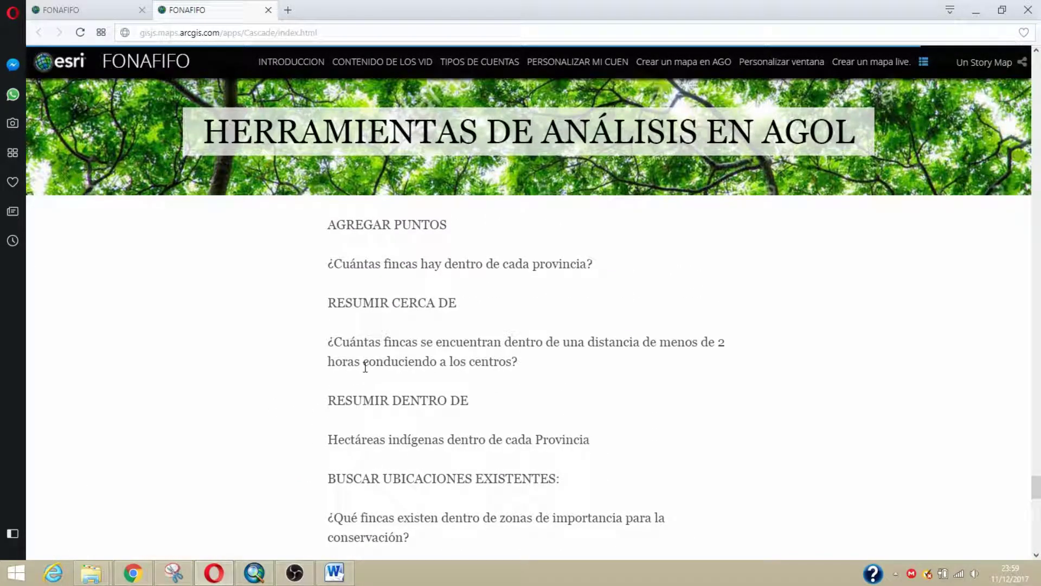
{"action": "scroll", "coordinate": [365, 367], "scroll_direction": "down", "scroll_amount": 6}
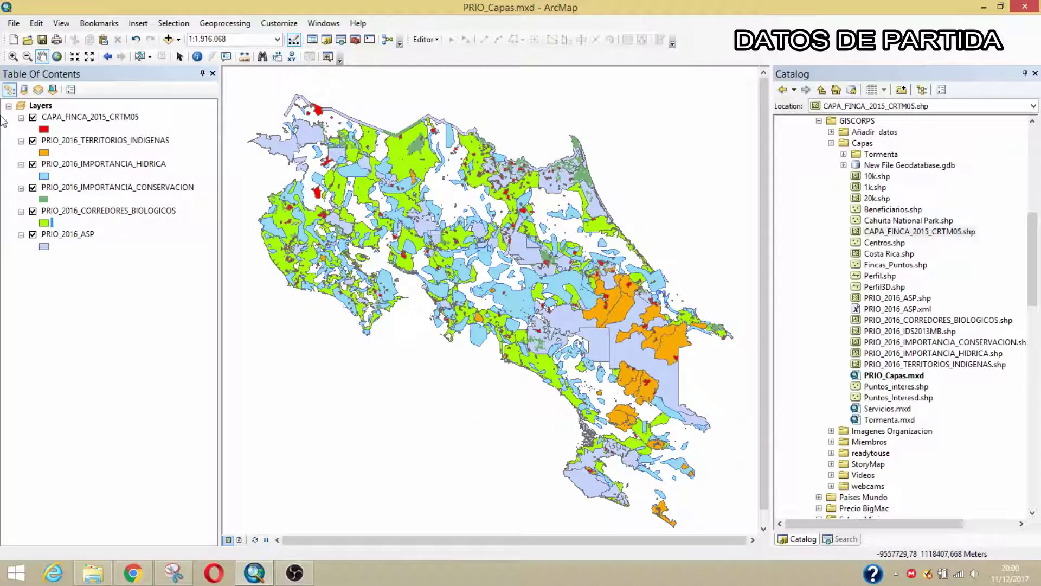
Switch to ArcMap and inspect the attribute table of the CAPA_FINCA_2015_CRTM05 layer, closing it when finished
{"action": "left_click", "coordinate": [94, 119]}
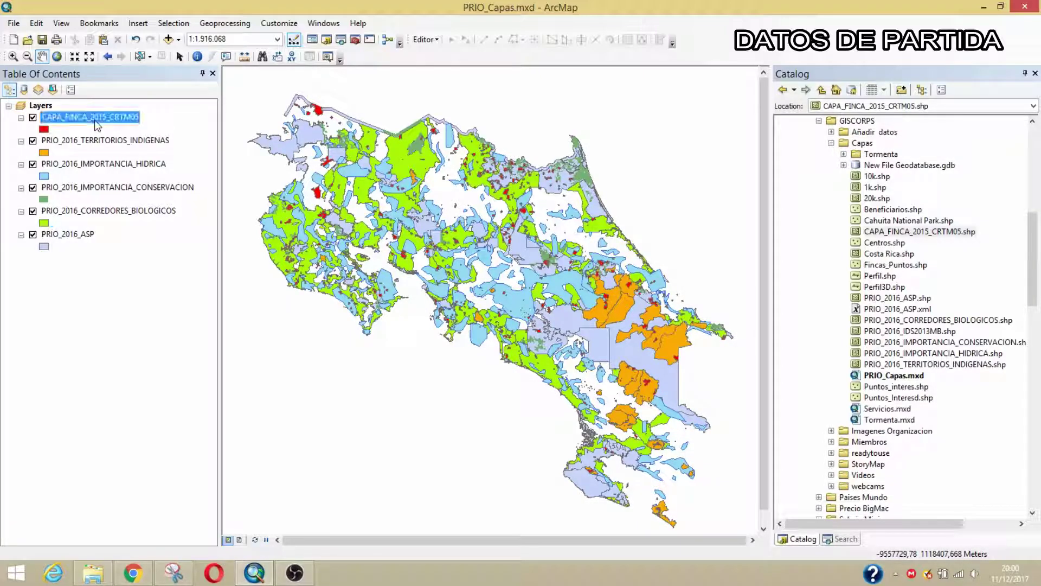
{"action": "right_click", "coordinate": [95, 119]}
{"action": "left_click", "coordinate": [168, 160]}
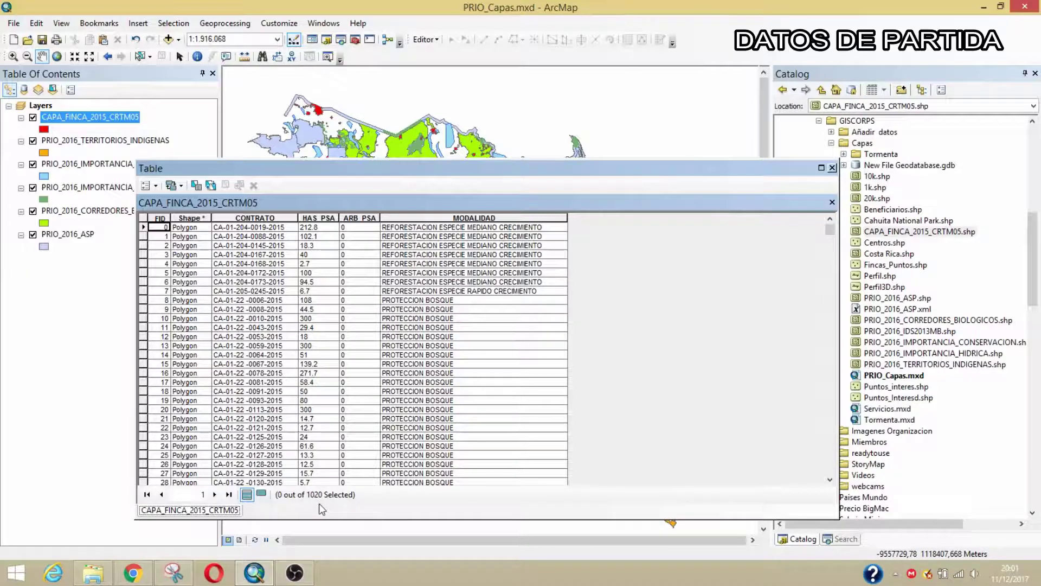
{"action": "left_click", "coordinate": [833, 167]}
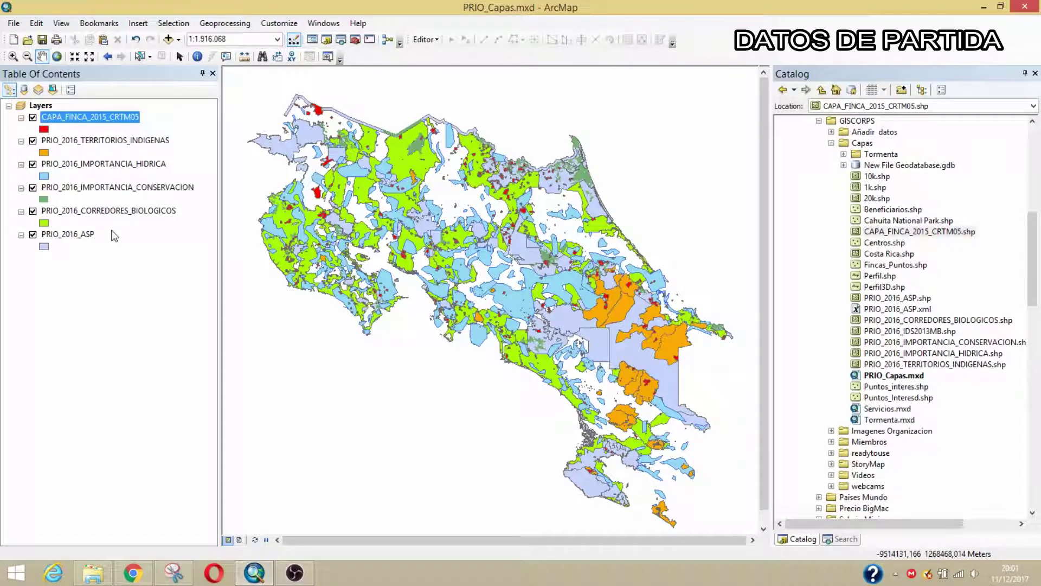
Start publishing the map as a service named PRIO_Capas through the My Hosted Services connection, up to the service's parameters
{"action": "left_click", "coordinate": [14, 22]}
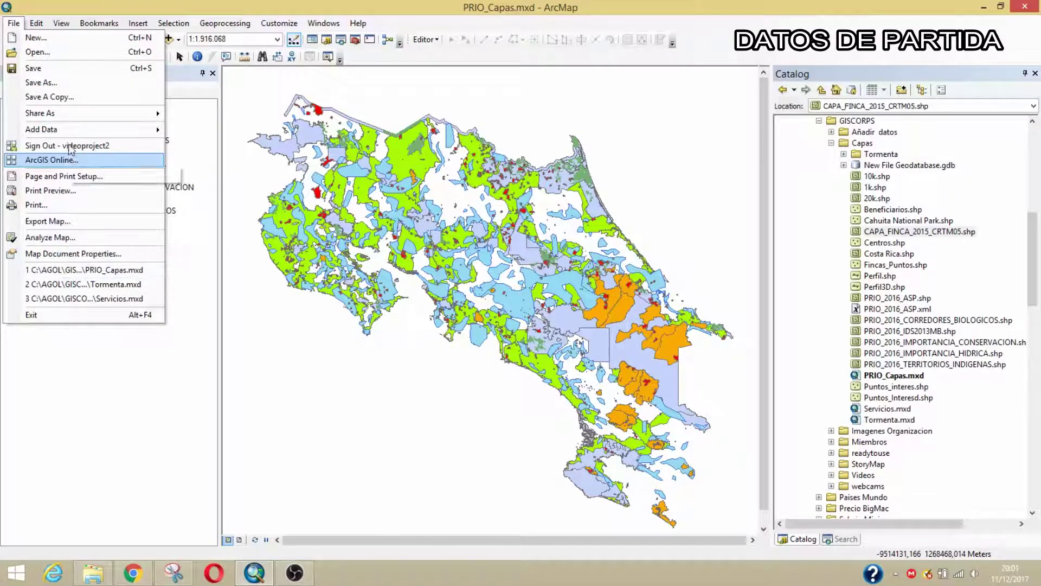
{"action": "left_click", "coordinate": [90, 110]}
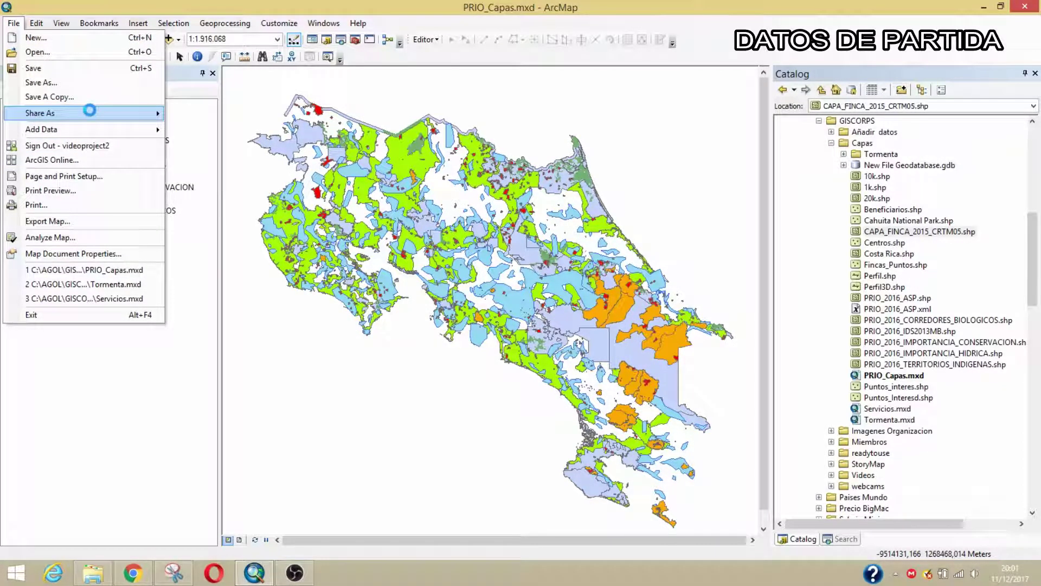
{"action": "left_click", "coordinate": [226, 154]}
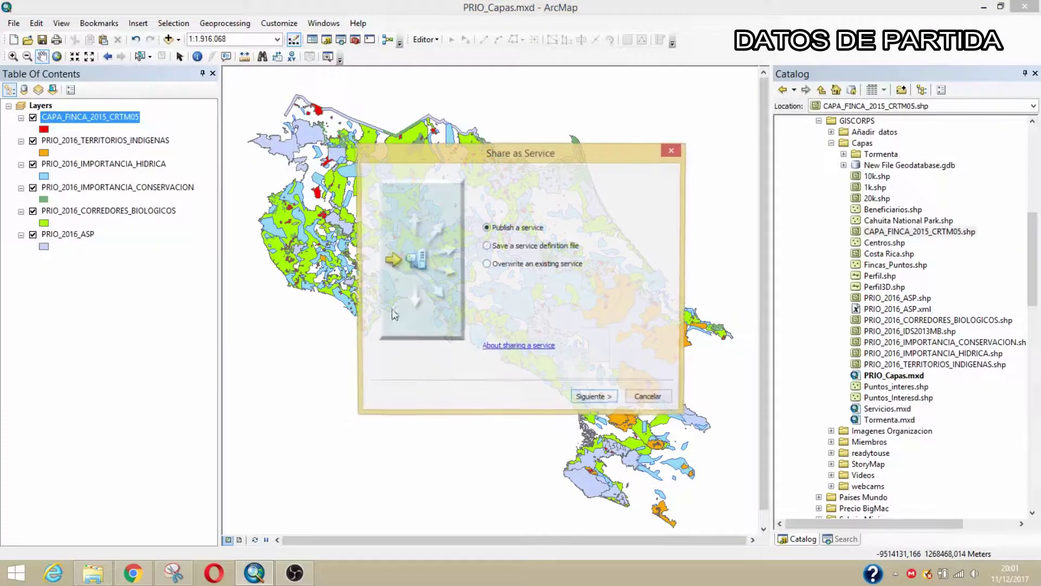
{"action": "left_click", "coordinate": [592, 398]}
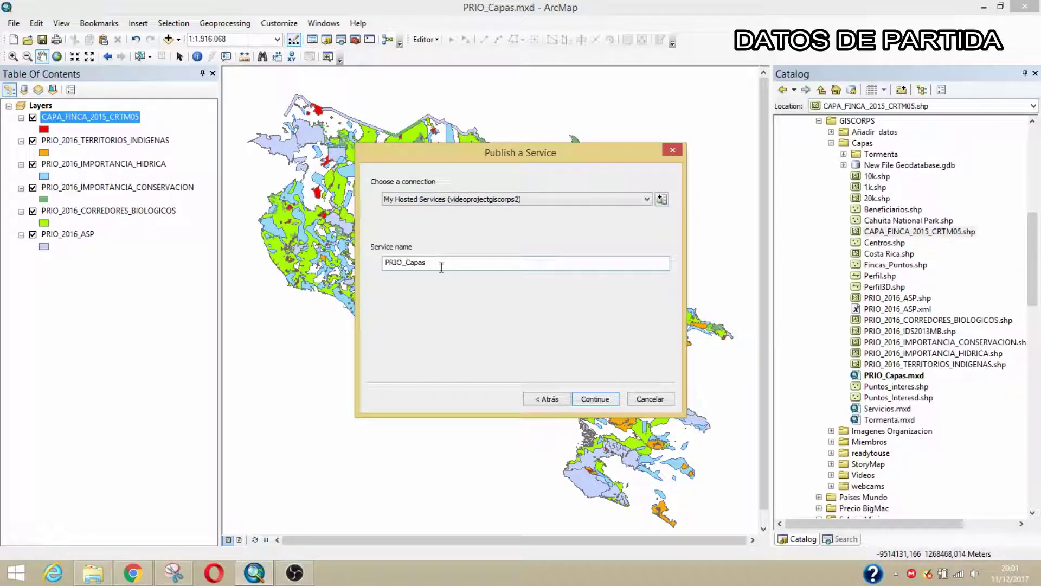
{"action": "left_click", "coordinate": [595, 398]}
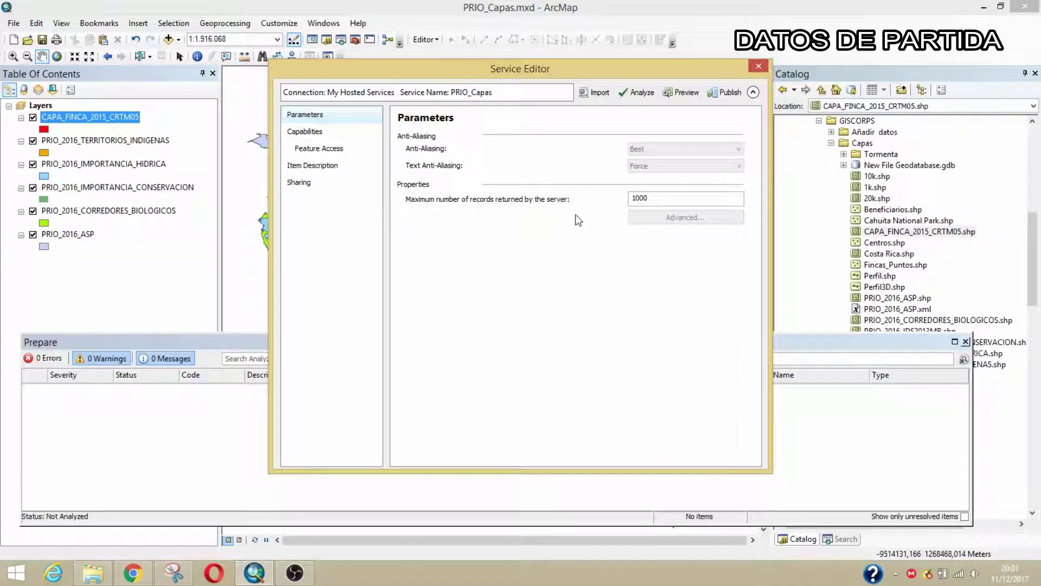
Enter 1000 as the maximum number of records returned by the server, and close the Service Editor without publishing
{"action": "double_click", "coordinate": [678, 199]}
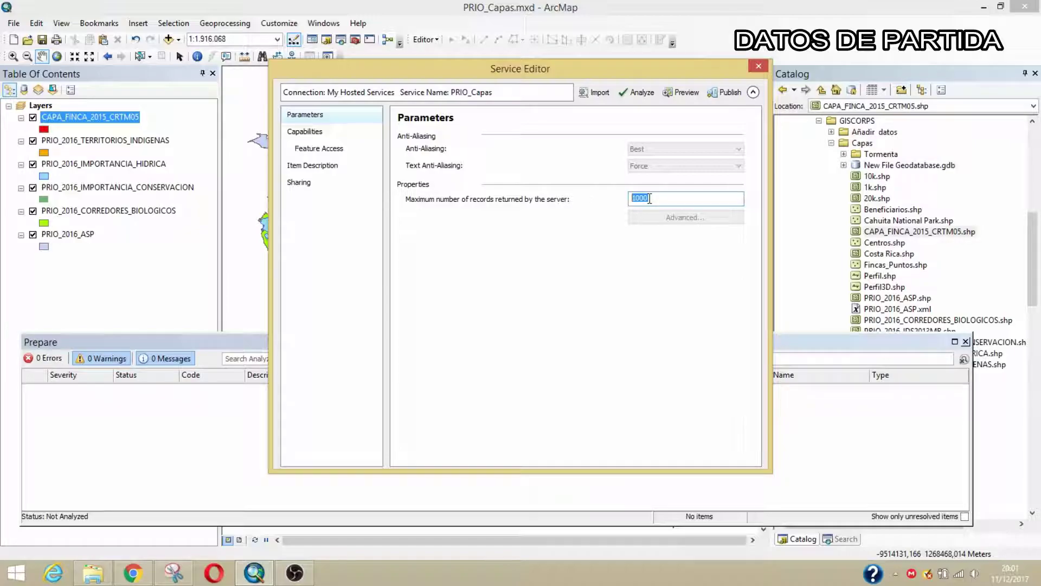
{"action": "type", "text": "10"}
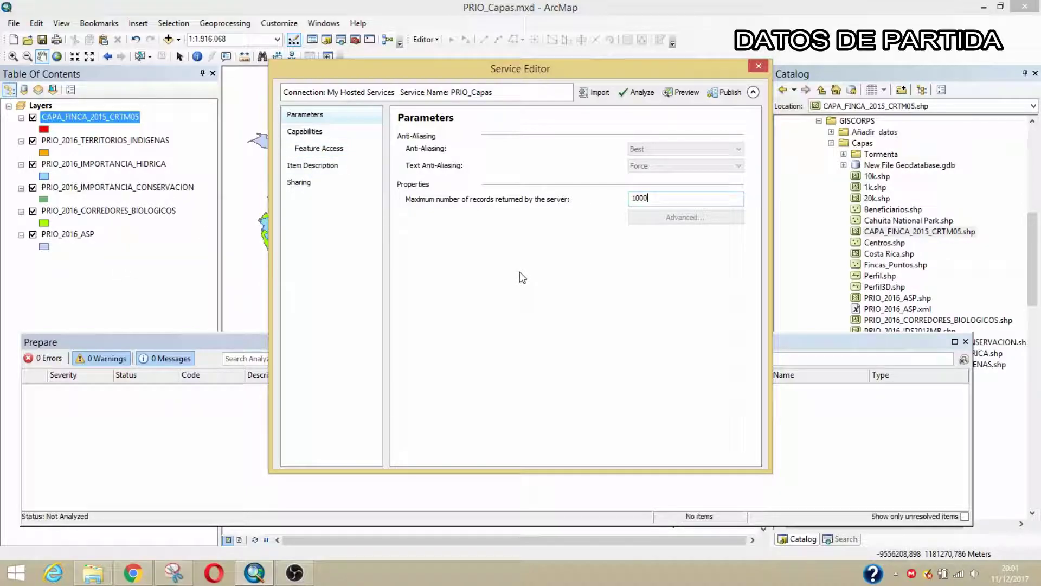
{"action": "left_click", "coordinate": [758, 68]}
{"action": "left_click", "coordinate": [550, 337]}
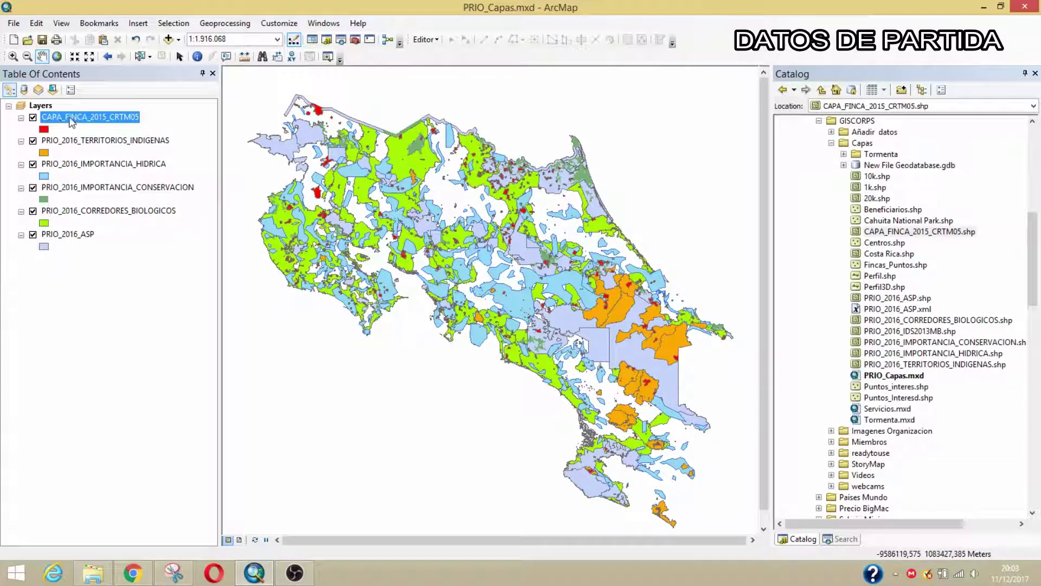
Hide the five PRIO_2016 layers so that only CAPA_FINCA_2015_CRTM05 is displayed on the map
{"action": "left_click", "coordinate": [33, 141]}
{"action": "left_click", "coordinate": [33, 163]}
{"action": "left_click", "coordinate": [33, 188]}
{"action": "left_click", "coordinate": [33, 211]}
{"action": "left_click", "coordinate": [33, 234]}
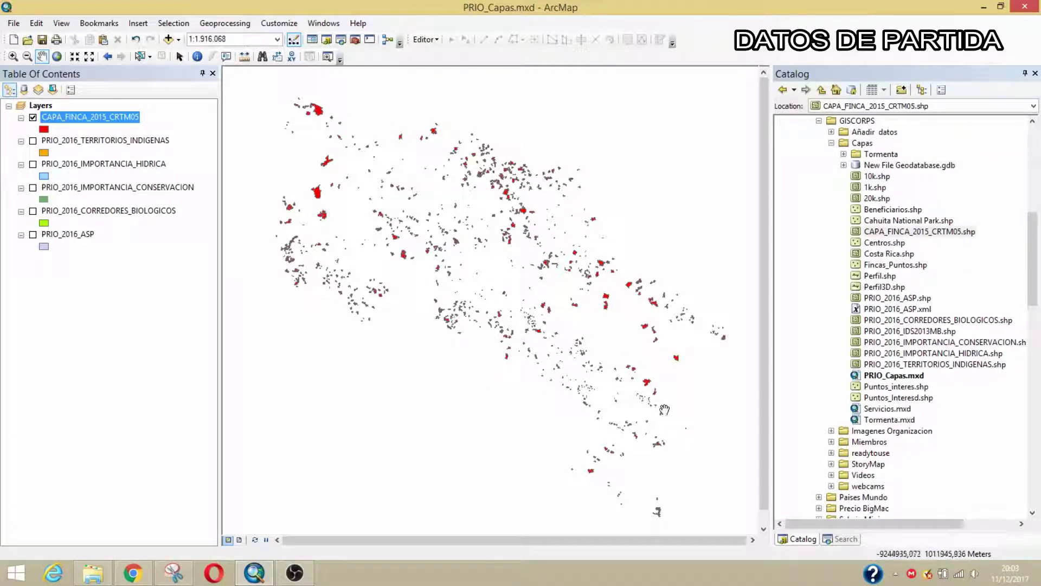
Browse the records in the CAPA_FINCA_2015_CRTM05 attribute table, including the contract and modality fields, and close the table
{"action": "right_click", "coordinate": [62, 120]}
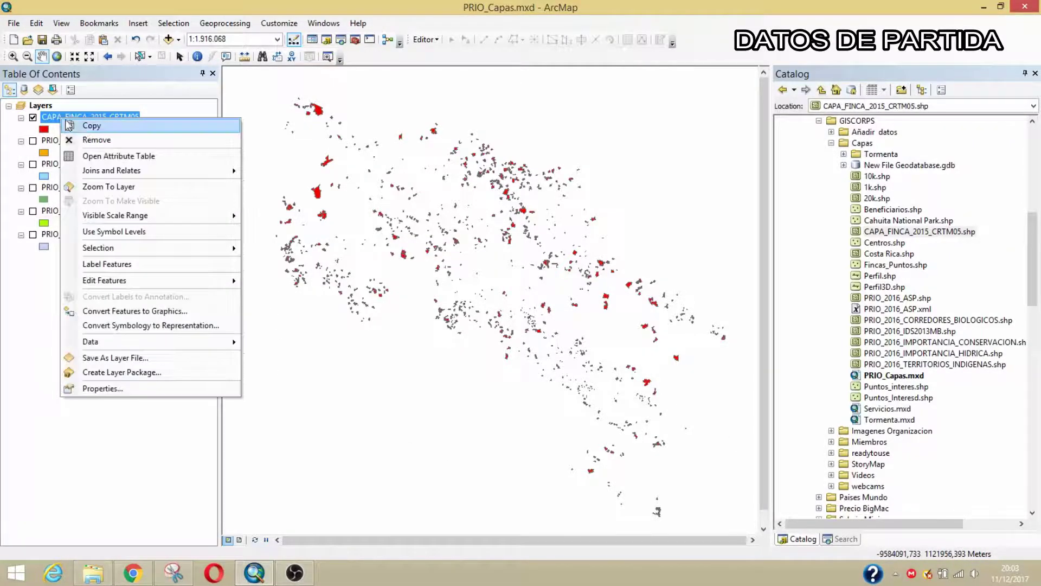
{"action": "left_click", "coordinate": [111, 156]}
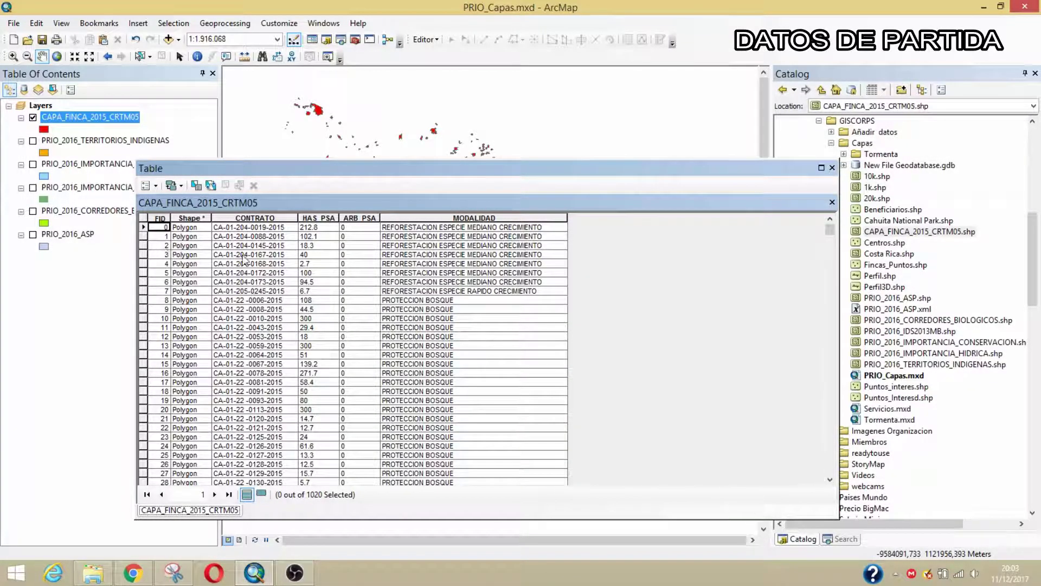
{"action": "scroll", "coordinate": [274, 304], "scroll_direction": "down", "scroll_amount": 8}
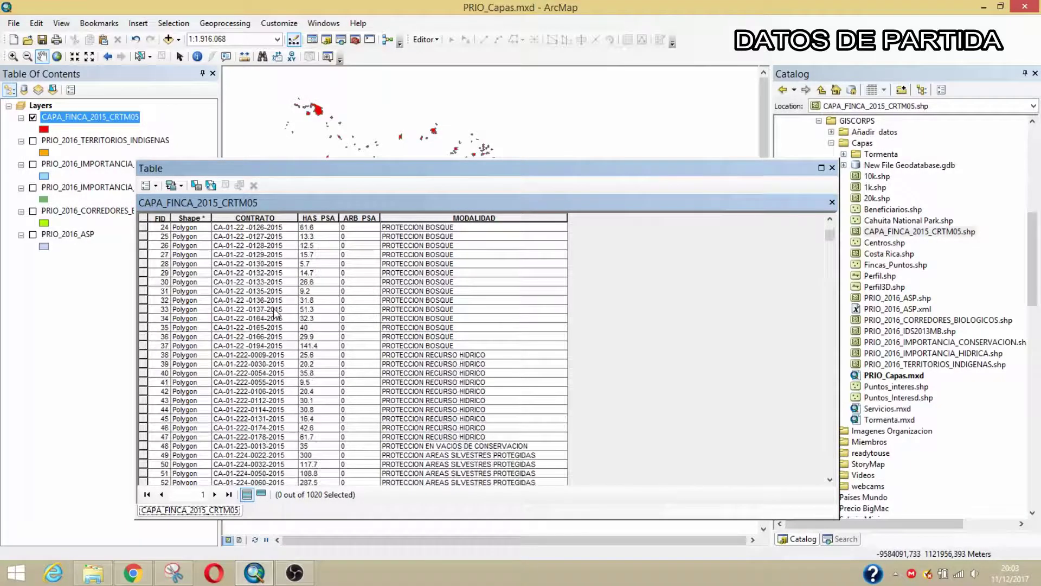
{"action": "scroll", "coordinate": [275, 313], "scroll_direction": "down", "scroll_amount": 6}
{"action": "left_click", "coordinate": [832, 167]}
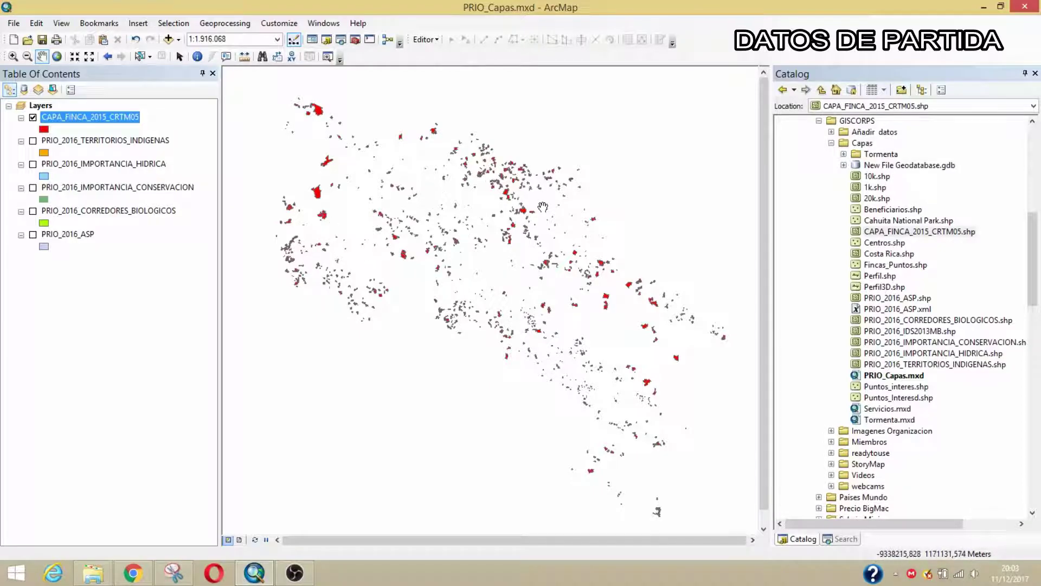
Set up Feature To Point with CAPA_FINCA_2015_CRTM05 as input, try its Inside option, and close the tool without running it
{"action": "left_click", "coordinate": [842, 539]}
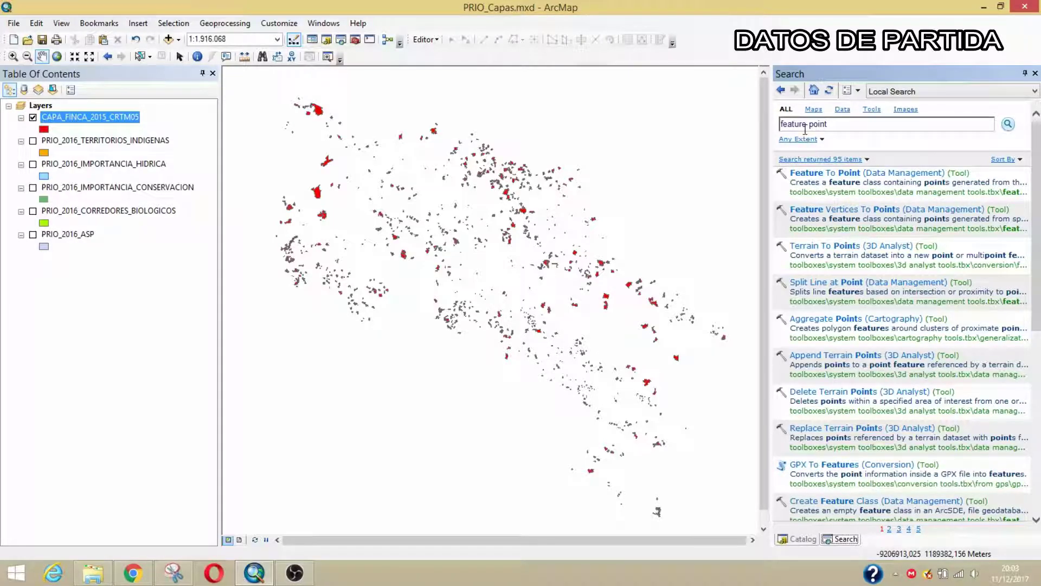
{"action": "left_click", "coordinate": [812, 174]}
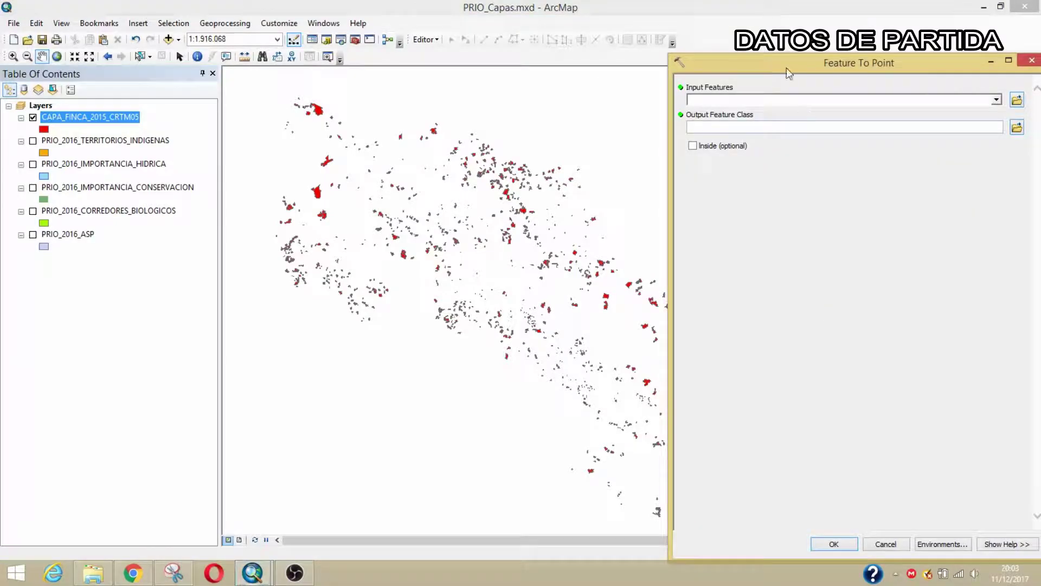
{"action": "left_click", "coordinate": [996, 100]}
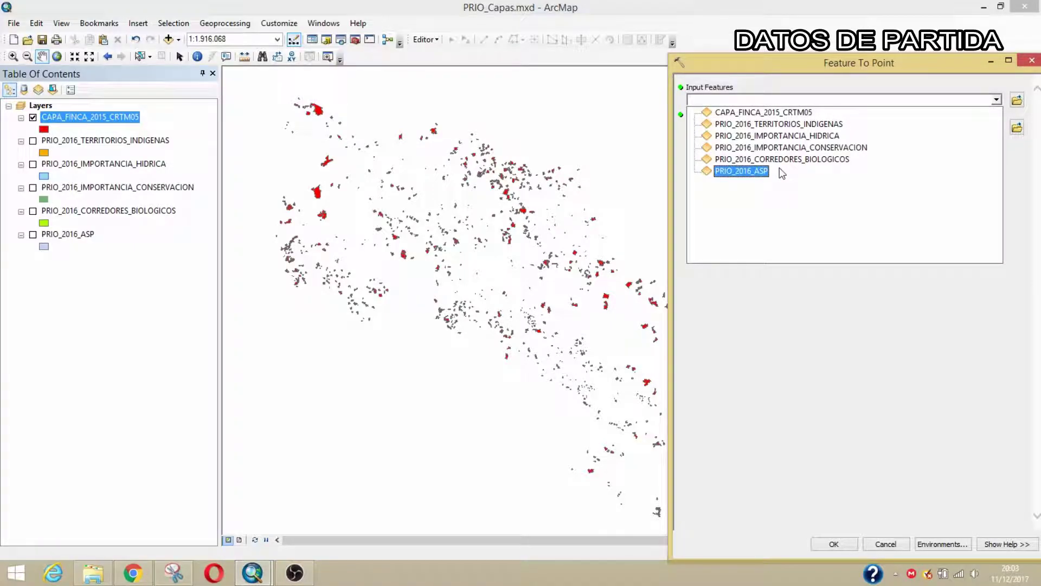
{"action": "left_click", "coordinate": [763, 113]}
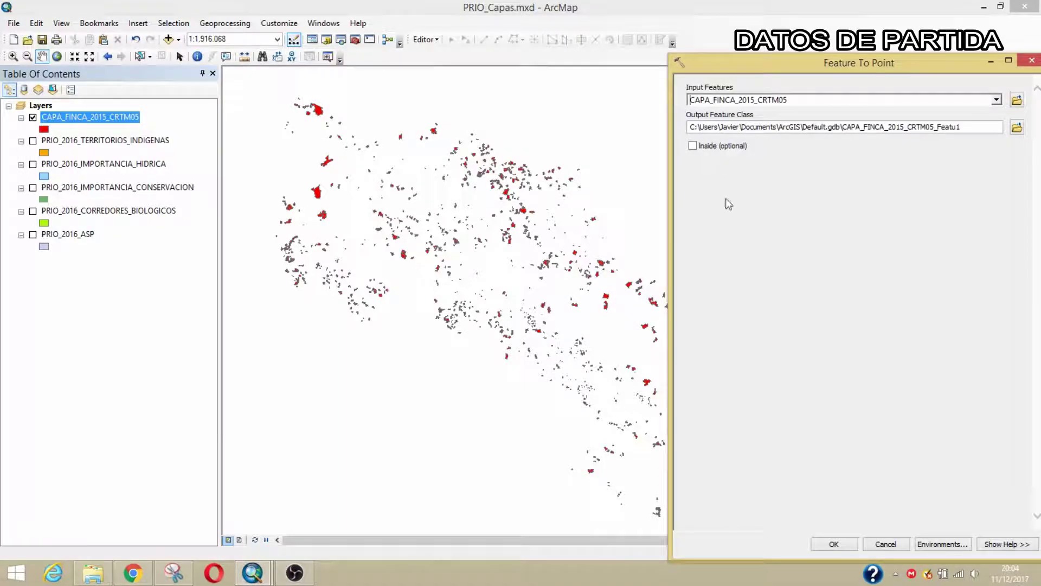
{"action": "left_click", "coordinate": [732, 147]}
{"action": "left_click", "coordinate": [1032, 61]}
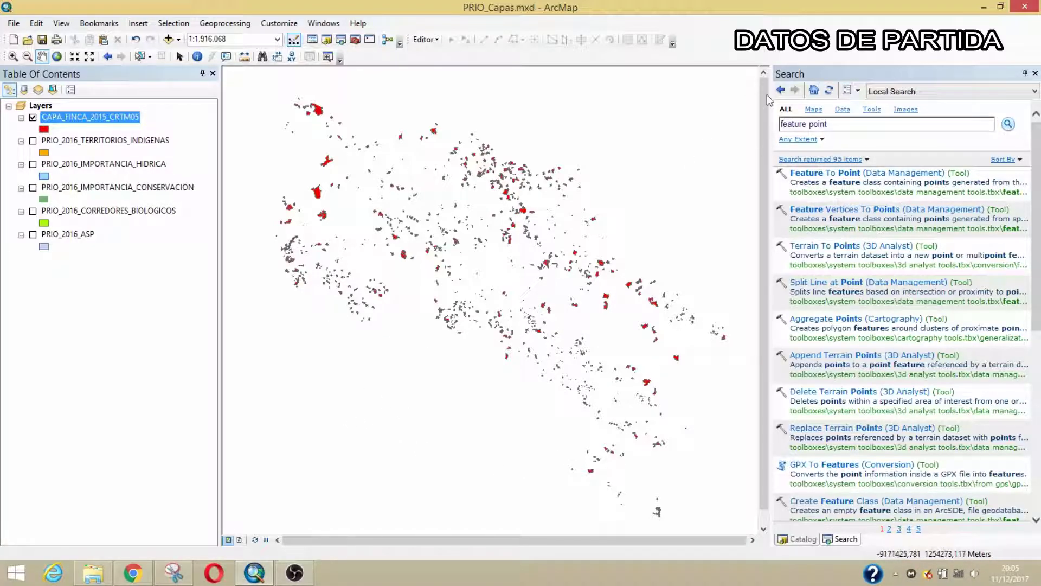
Switch to ArcGIS Online in Chrome and open the PRIO hosted feature layer from the Análisis folder
{"action": "left_click", "coordinate": [983, 8]}
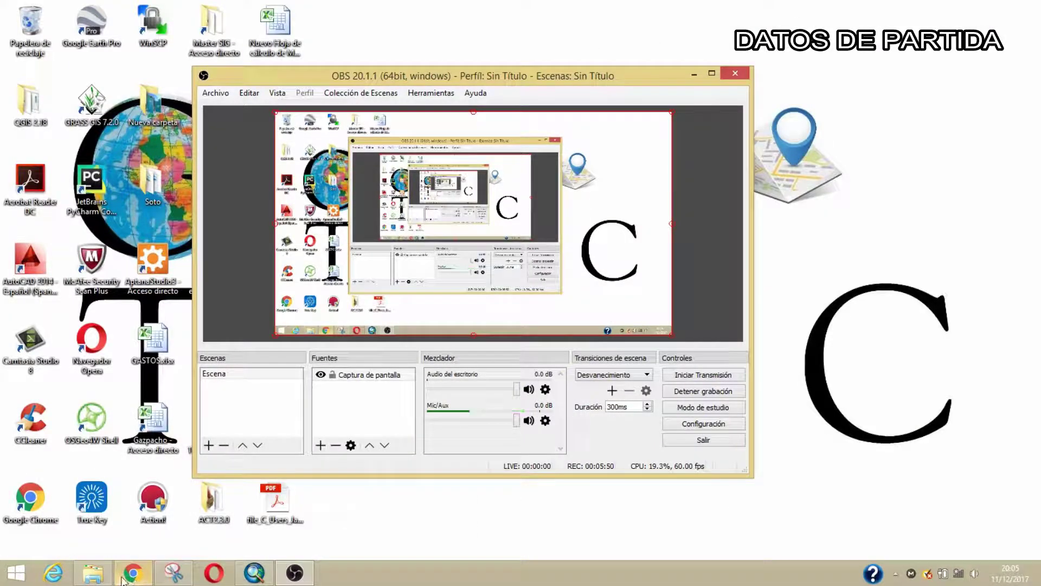
{"action": "left_click", "coordinate": [124, 579]}
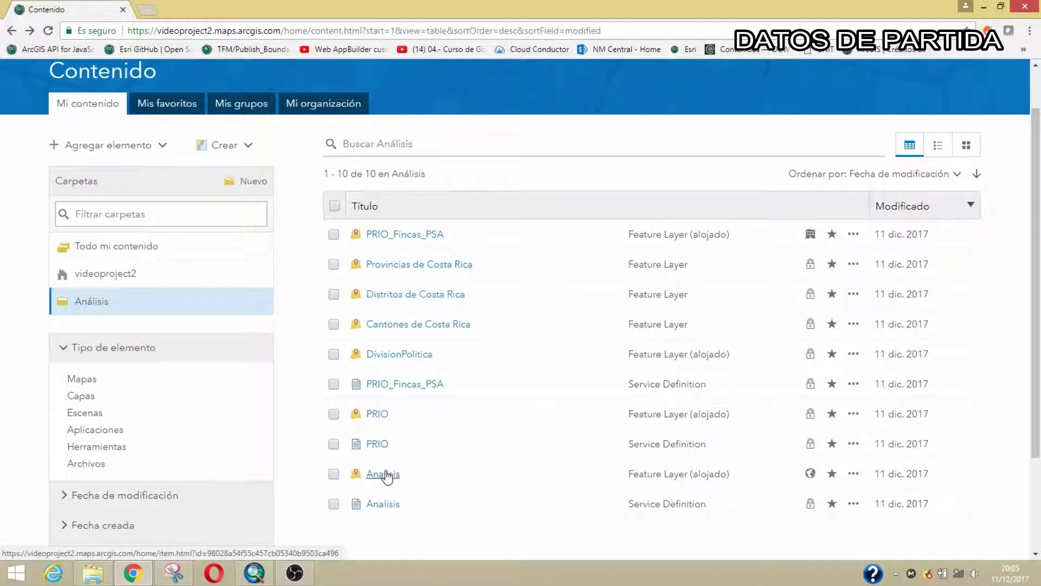
{"action": "scroll", "coordinate": [334, 444], "scroll_direction": "down", "scroll_amount": 1}
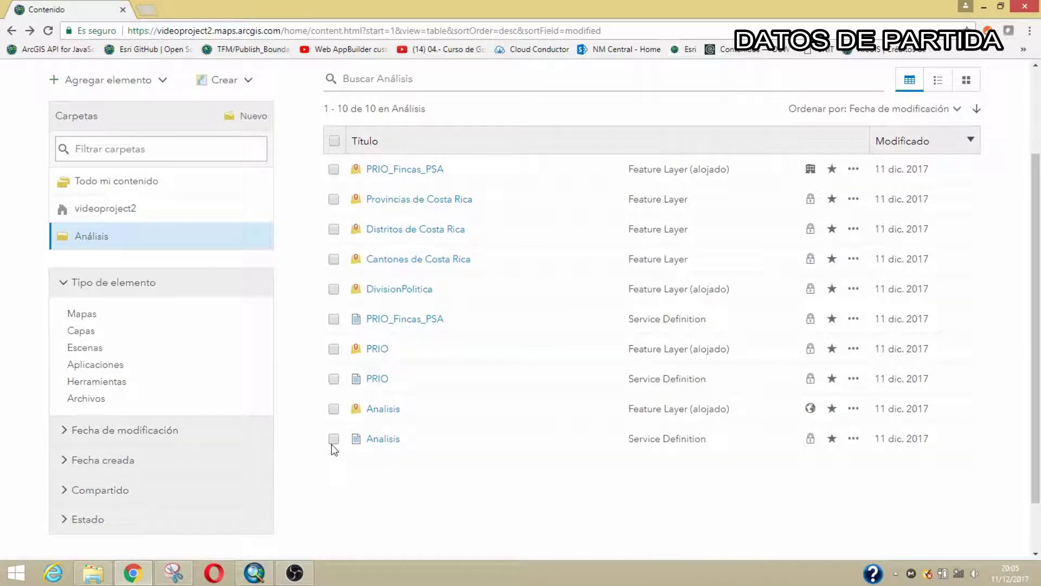
{"action": "left_click", "coordinate": [380, 350]}
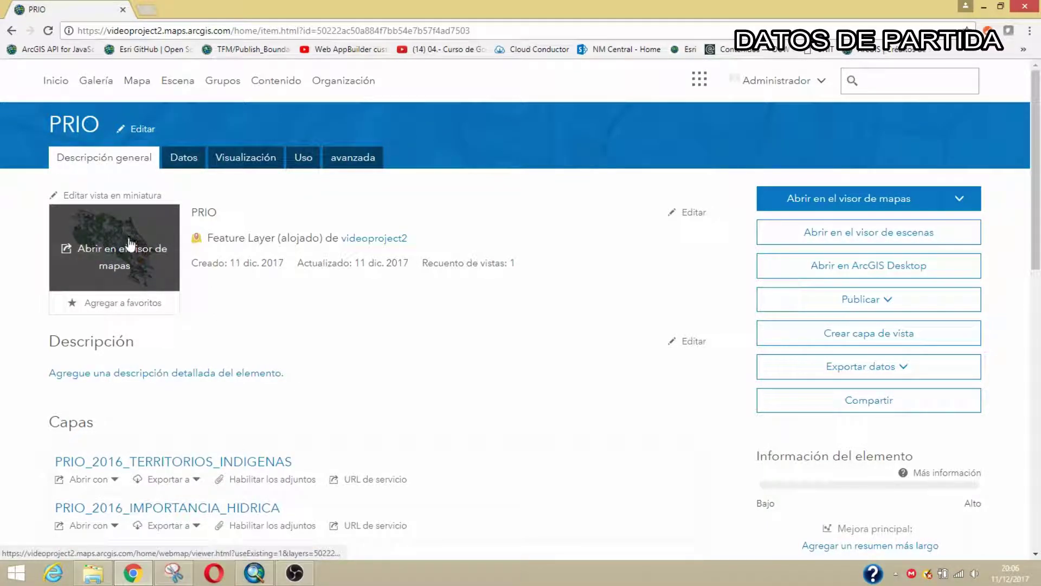
Examine the PRIO item page, reviewing its list of layers from PRIO_2016_TERRITORIOS_INDIGENAS to Cahuita National Park
{"action": "scroll", "coordinate": [260, 320], "scroll_direction": "down", "scroll_amount": 1}
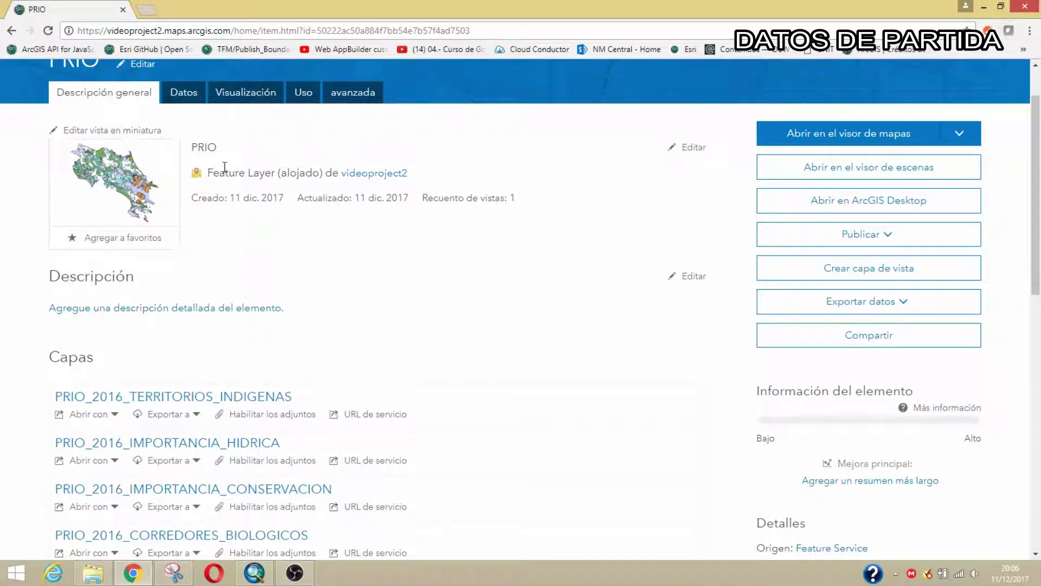
{"action": "scroll", "coordinate": [237, 271], "scroll_direction": "down", "scroll_amount": 3}
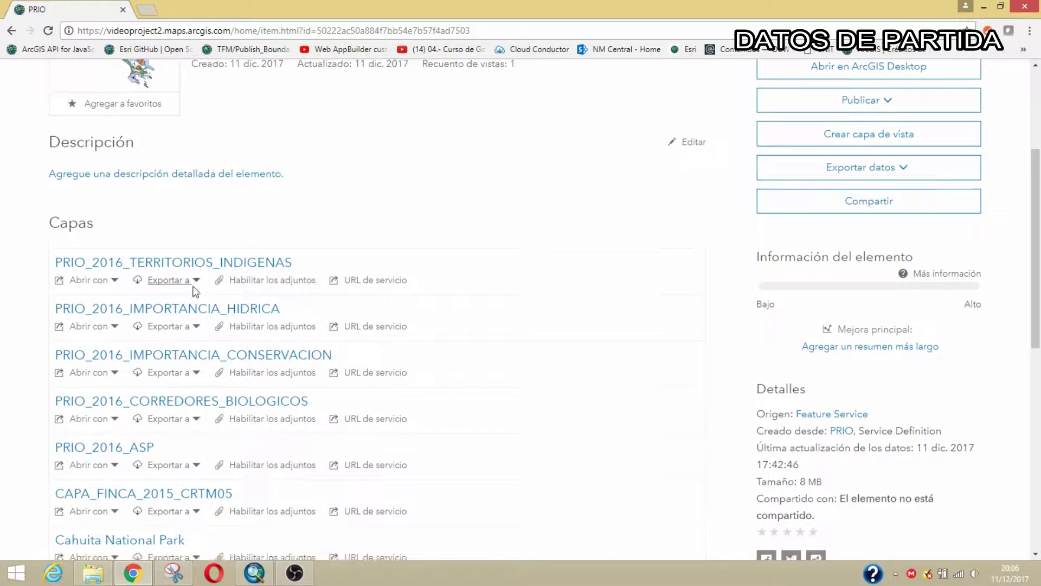
{"action": "scroll", "coordinate": [195, 336], "scroll_direction": "down", "scroll_amount": 1}
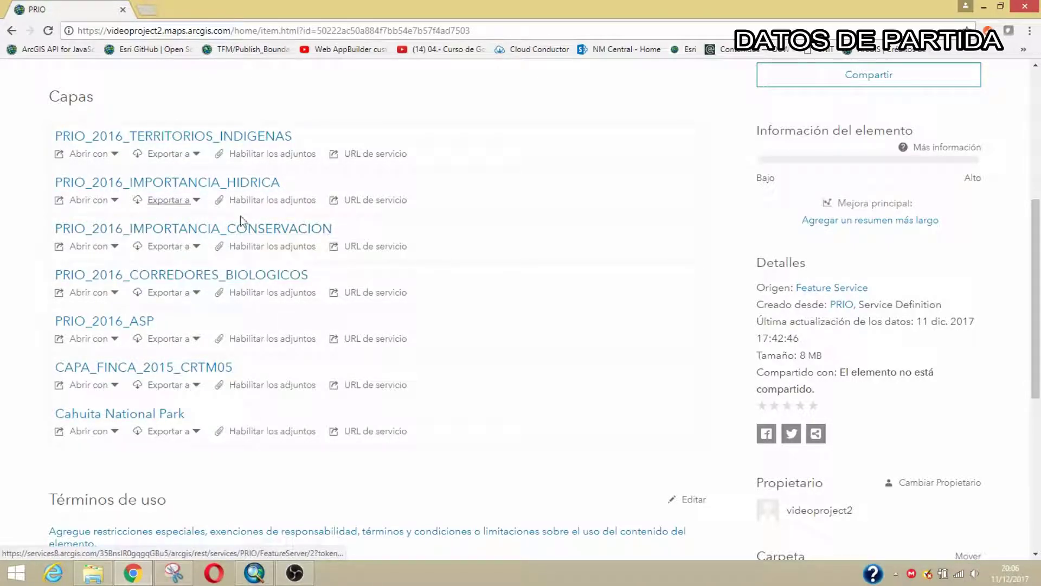
{"action": "scroll", "coordinate": [196, 342], "scroll_direction": "down", "scroll_amount": 2}
{"action": "scroll", "coordinate": [201, 308], "scroll_direction": "up", "scroll_amount": 4}
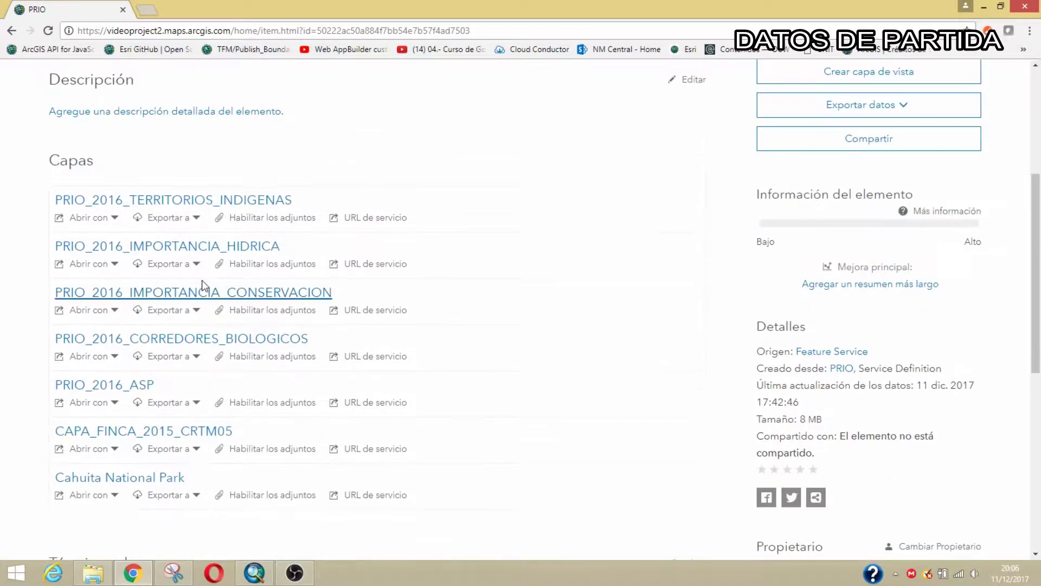
{"action": "scroll", "coordinate": [217, 250], "scroll_direction": "up", "scroll_amount": 2}
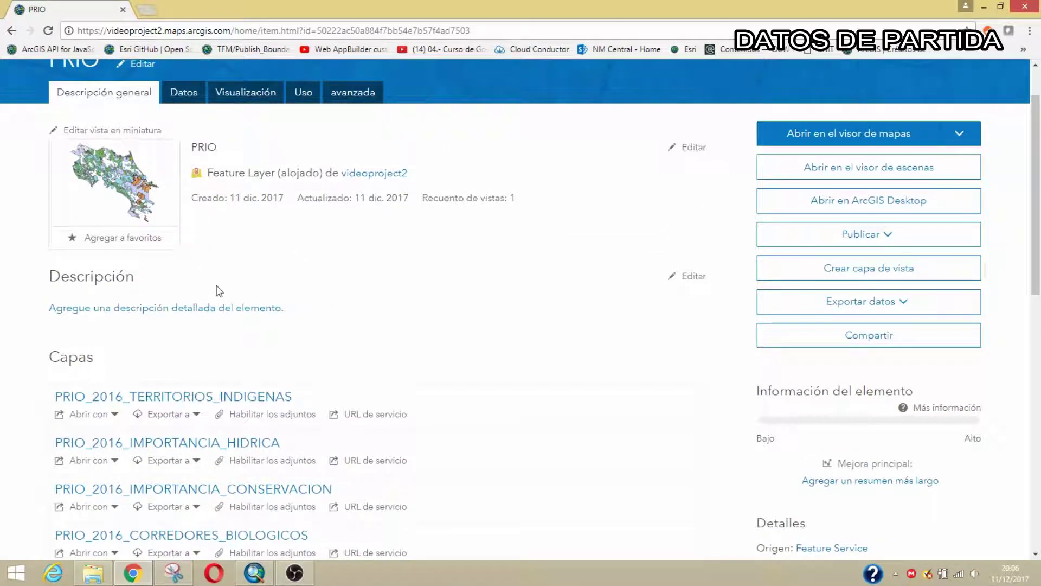
Return to the Análisis folder's content list and open the item page of the PRIO_Fincas_PSA hosted feature layer
{"action": "scroll", "coordinate": [135, 189], "scroll_direction": "up", "scroll_amount": 1}
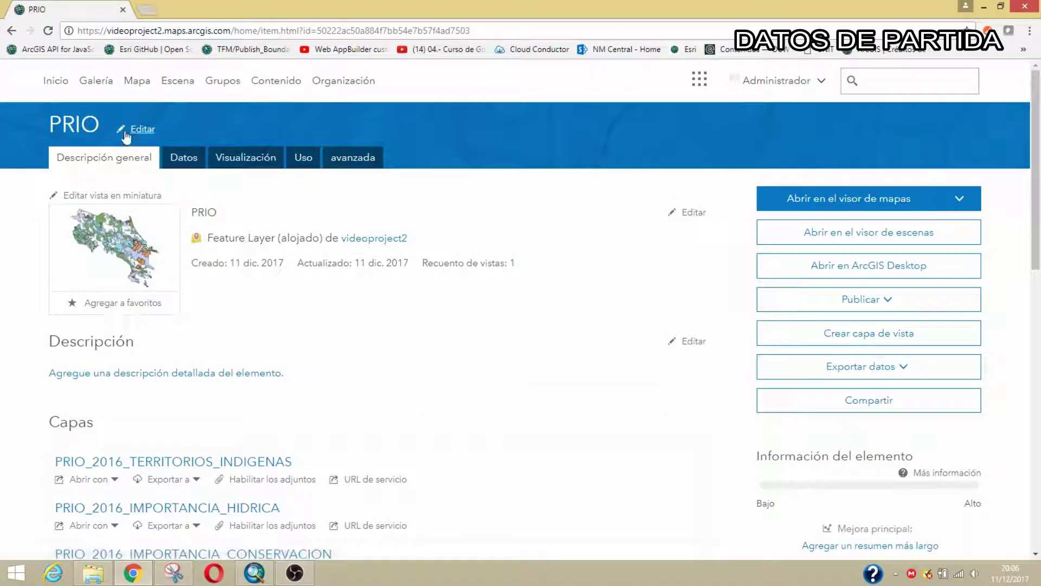
{"action": "left_click", "coordinate": [11, 33]}
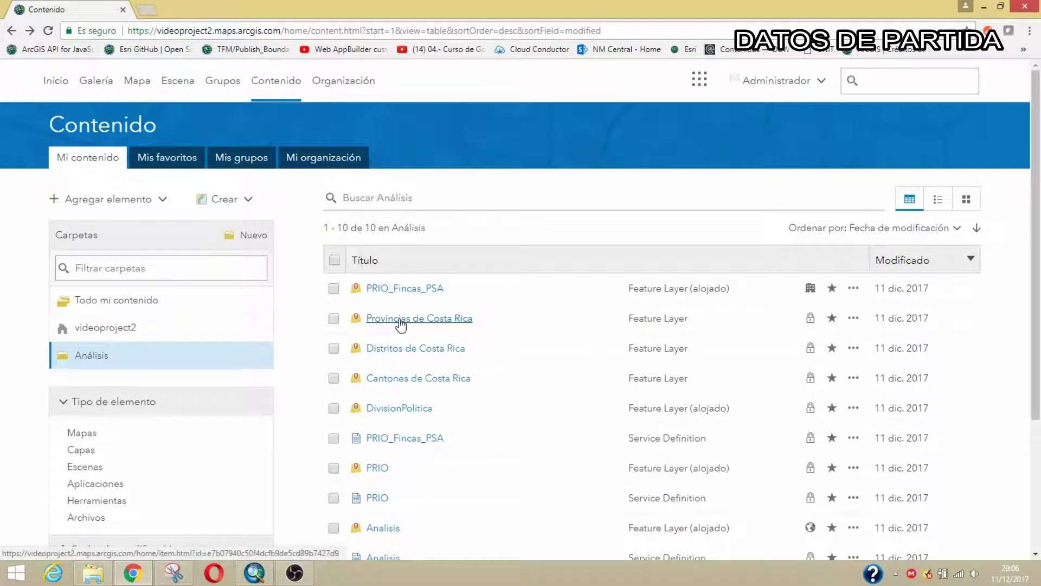
{"action": "scroll", "coordinate": [324, 366], "scroll_direction": "down", "scroll_amount": 2}
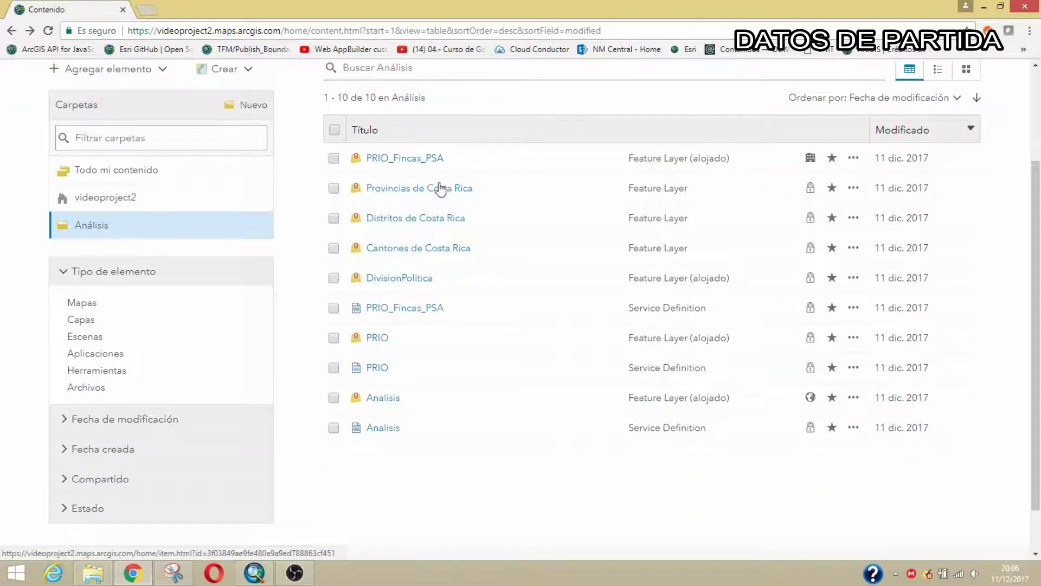
{"action": "left_click", "coordinate": [409, 161]}
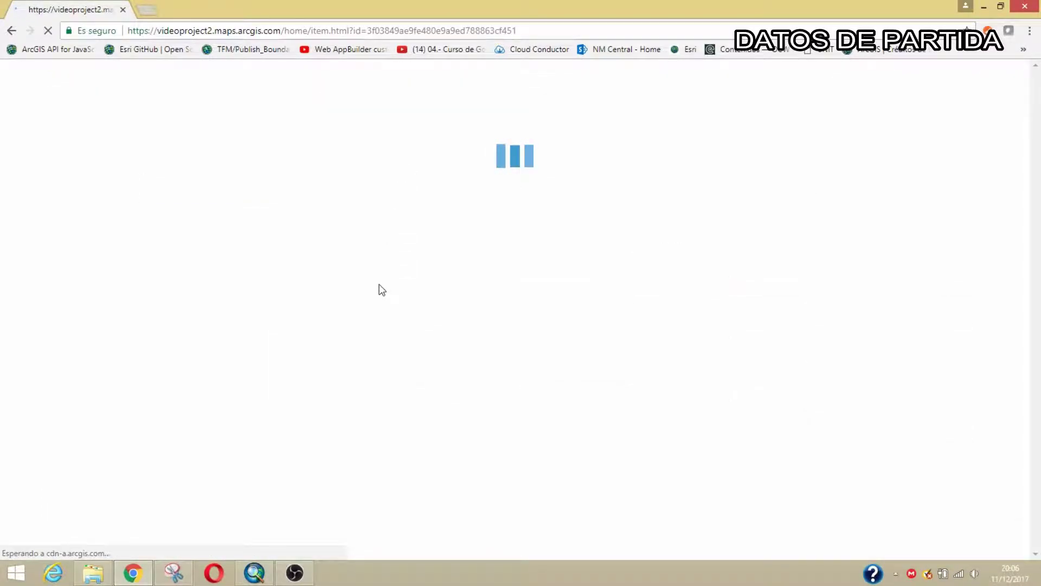
{"action": "scroll", "coordinate": [271, 320], "scroll_direction": "down", "scroll_amount": 1}
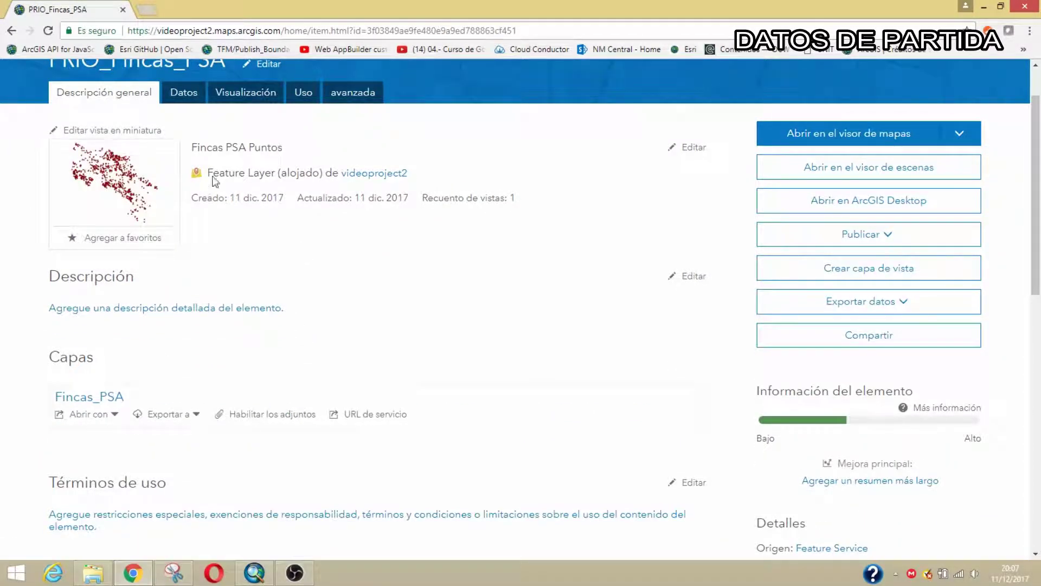
Preview PRIO_Fincas_PSA on the map, browse its data table records, and return to the item's general description
{"action": "left_click", "coordinate": [246, 93]}
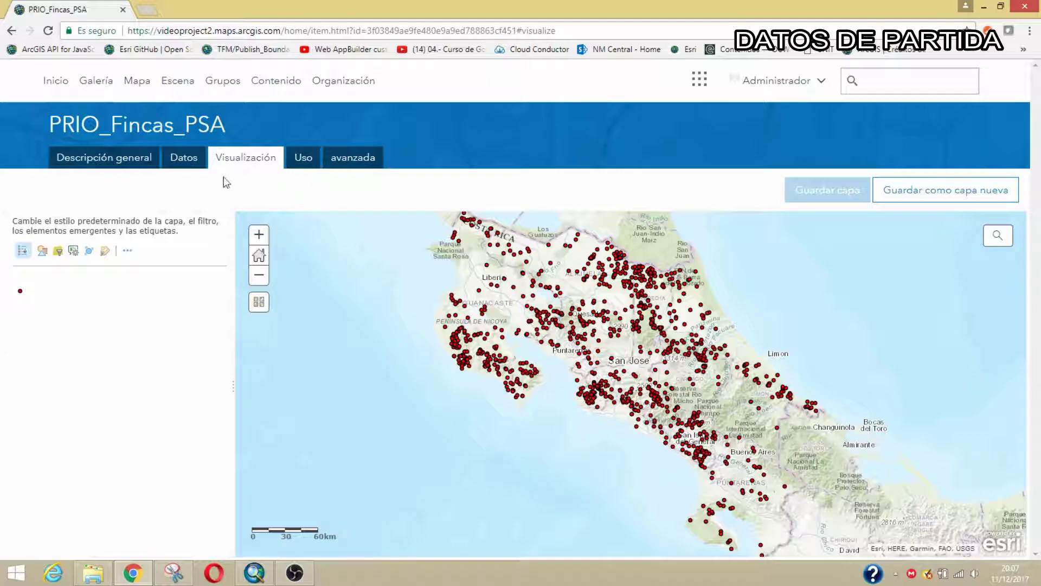
{"action": "left_click", "coordinate": [184, 160]}
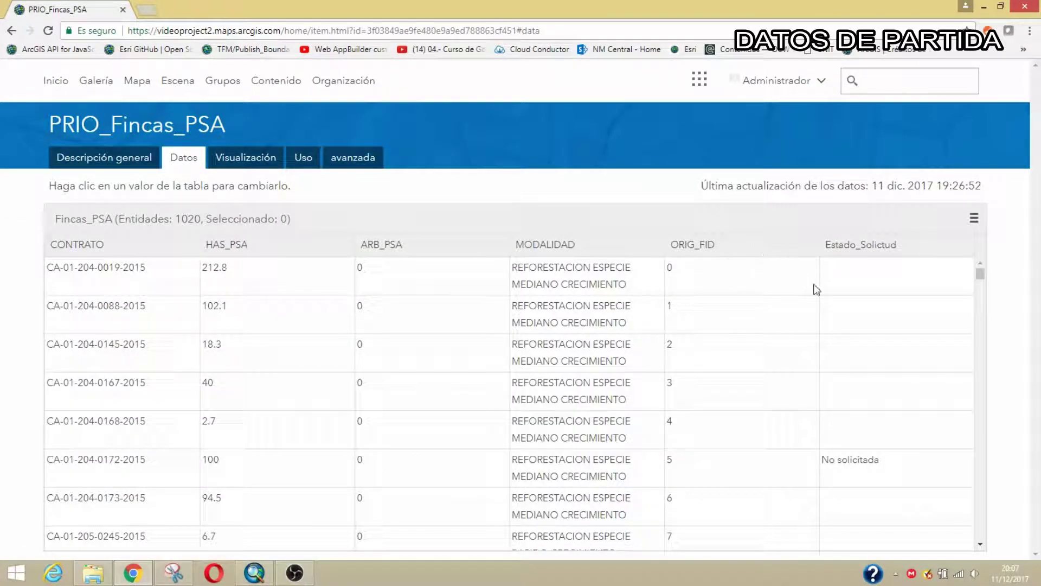
{"action": "scroll", "coordinate": [208, 332], "scroll_direction": "down", "scroll_amount": 7}
{"action": "scroll", "coordinate": [139, 369], "scroll_direction": "up", "scroll_amount": 2}
{"action": "scroll", "coordinate": [139, 374], "scroll_direction": "up", "scroll_amount": 4}
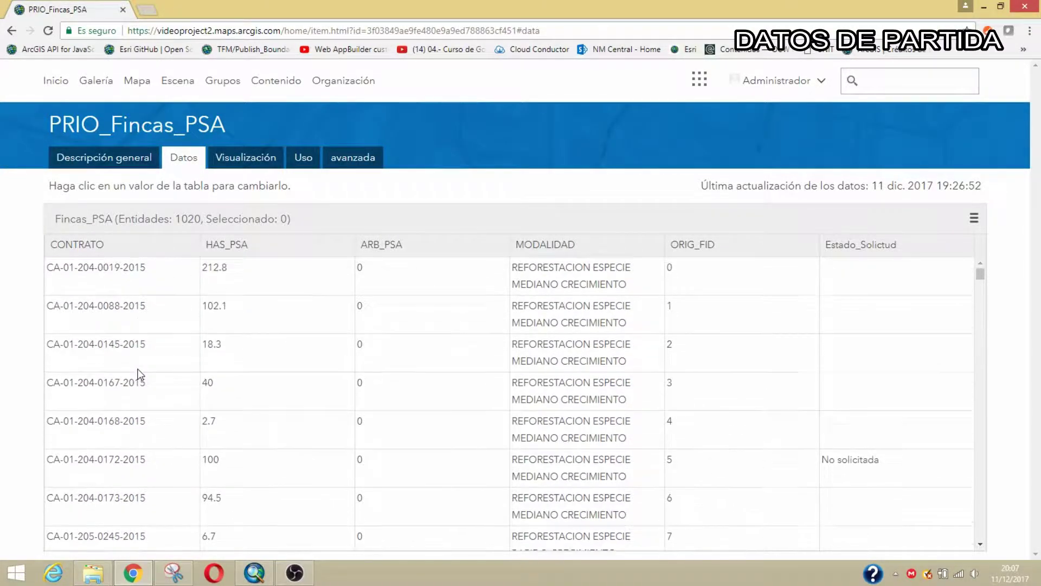
{"action": "left_click", "coordinate": [108, 159]}
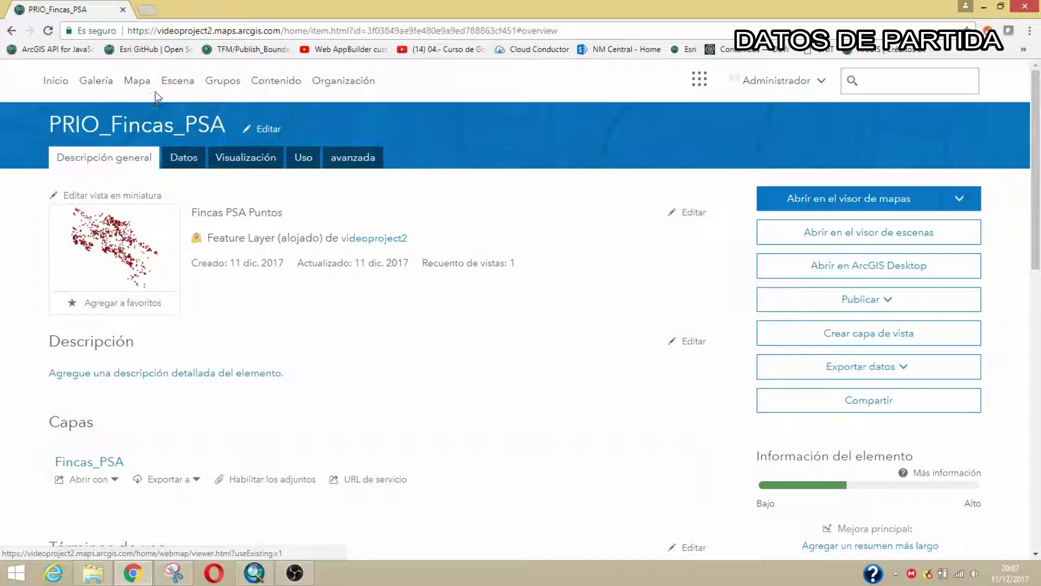
Go back to the content list and review the items in the Análisis folder, including the provinces, districts and cantons layers
{"action": "left_click", "coordinate": [266, 88]}
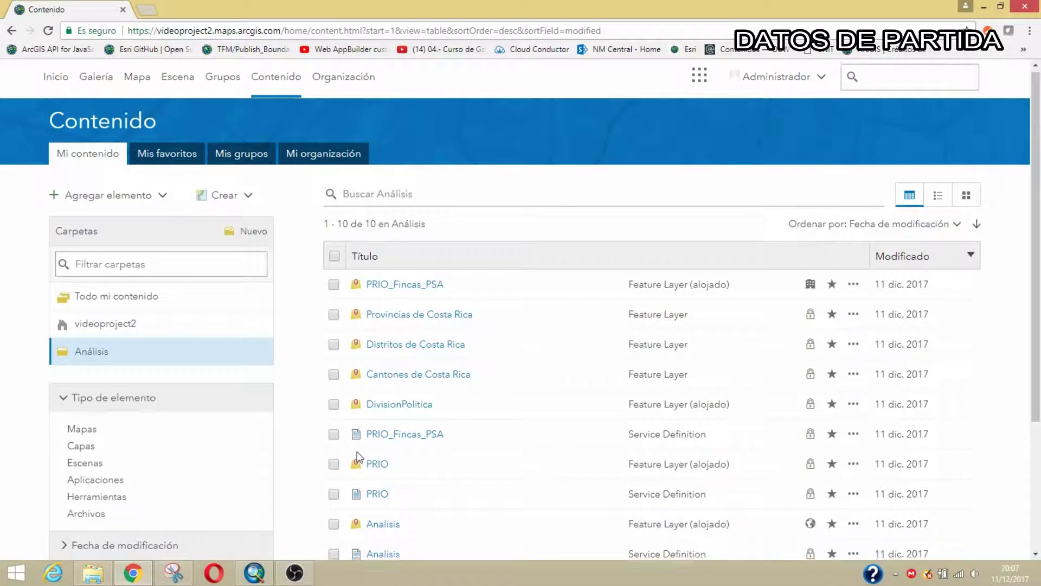
{"action": "scroll", "coordinate": [357, 452], "scroll_direction": "down", "scroll_amount": 1}
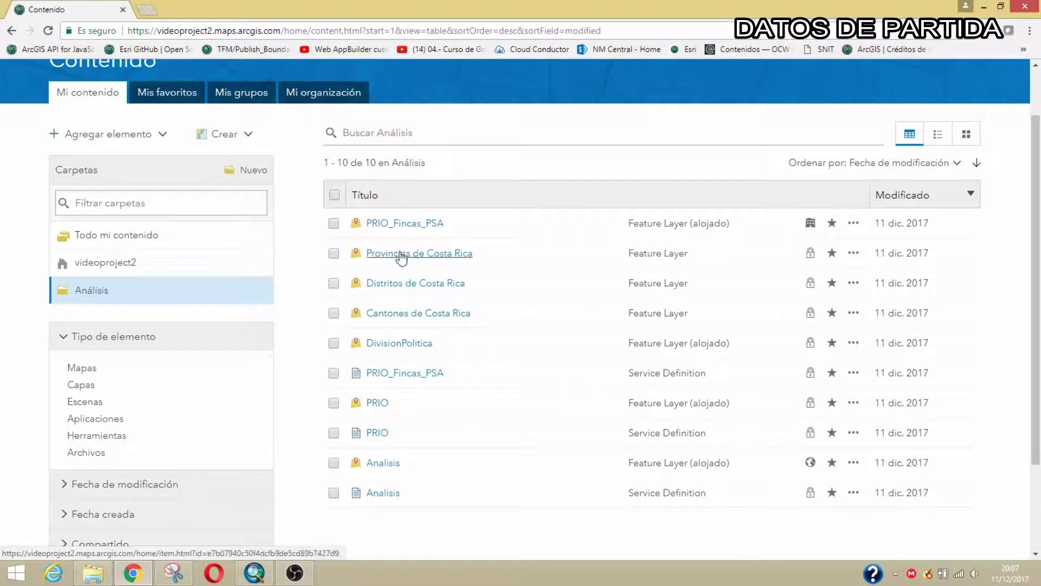
{"action": "scroll", "coordinate": [384, 397], "scroll_direction": "down", "scroll_amount": 2}
{"action": "scroll", "coordinate": [384, 398], "scroll_direction": "up", "scroll_amount": 3}
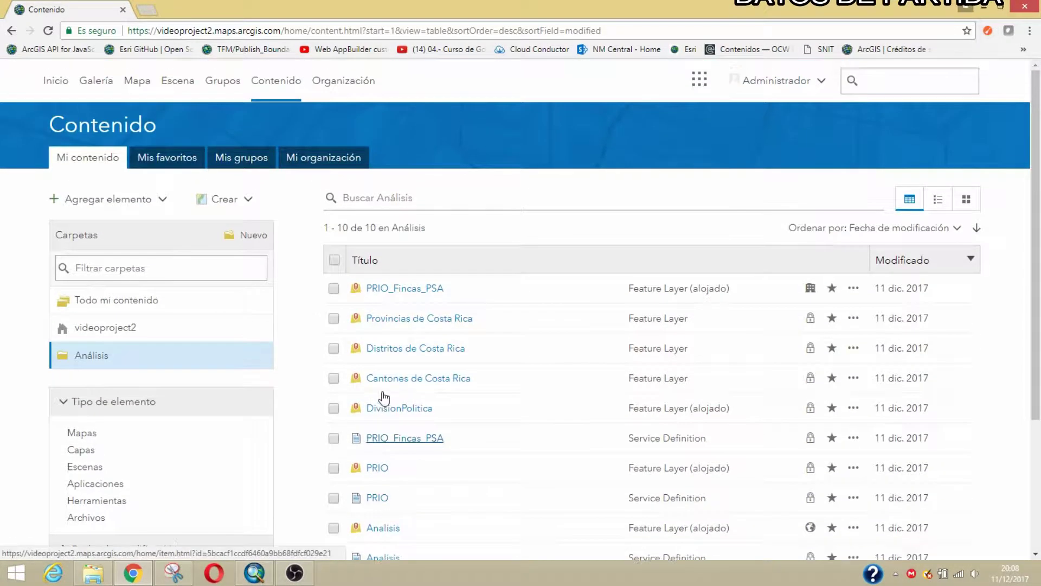
Open the map viewer and add the organization layers PRIO_Fincas_PSA, PRIO and Provincias de Costa Rica to the map
{"action": "left_click", "coordinate": [133, 82]}
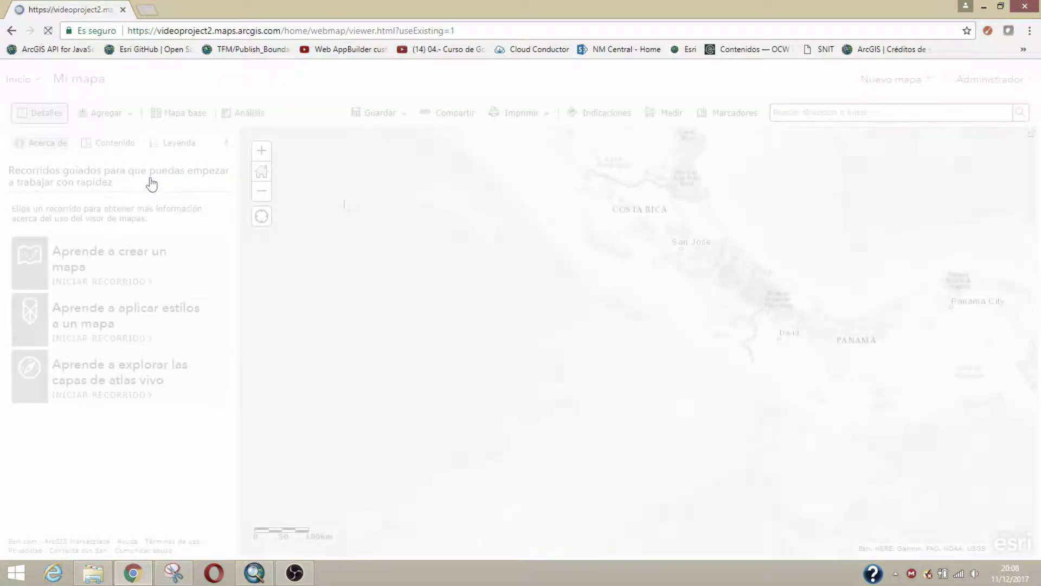
{"action": "left_click_drag", "start_coordinate": [736, 271], "coordinate": [644, 313]}
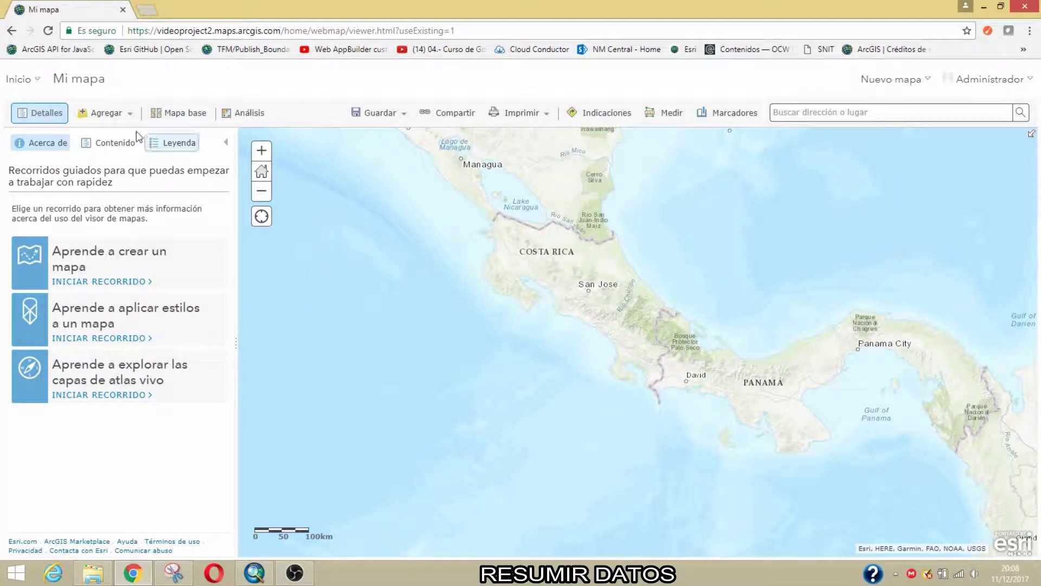
{"action": "left_click", "coordinate": [114, 124]}
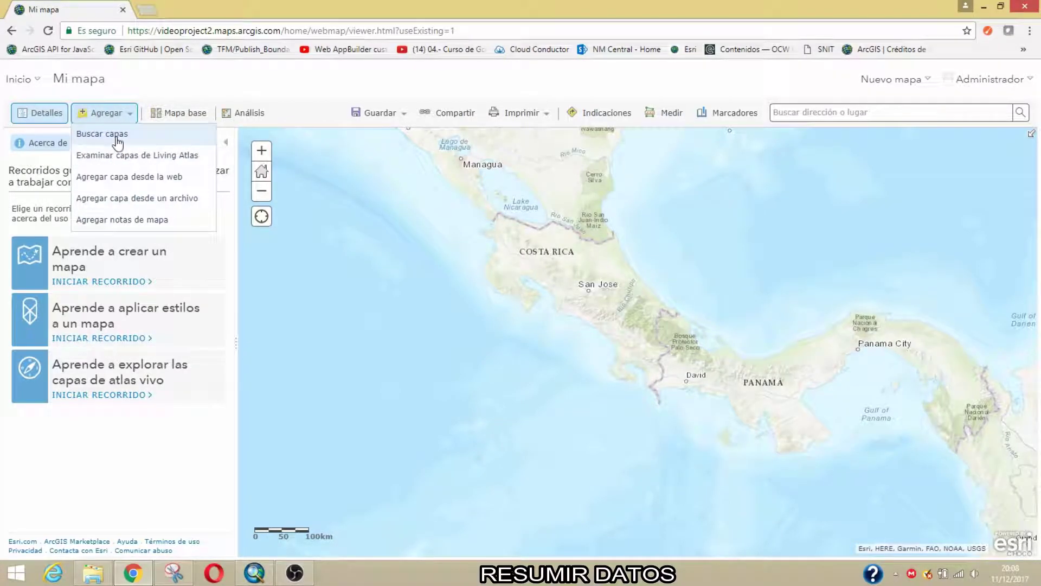
{"action": "left_click", "coordinate": [117, 136]}
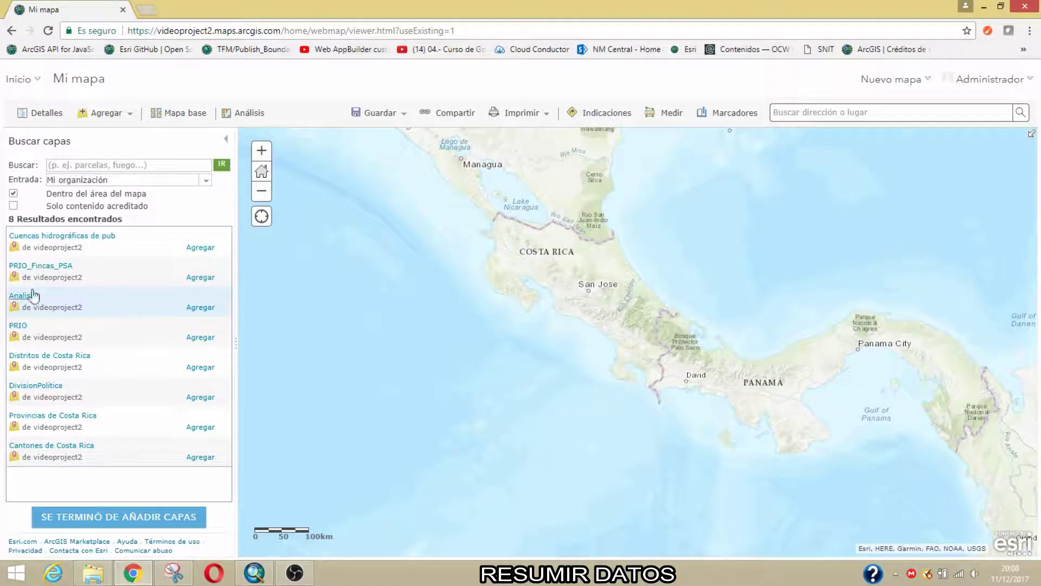
{"action": "left_click", "coordinate": [206, 279]}
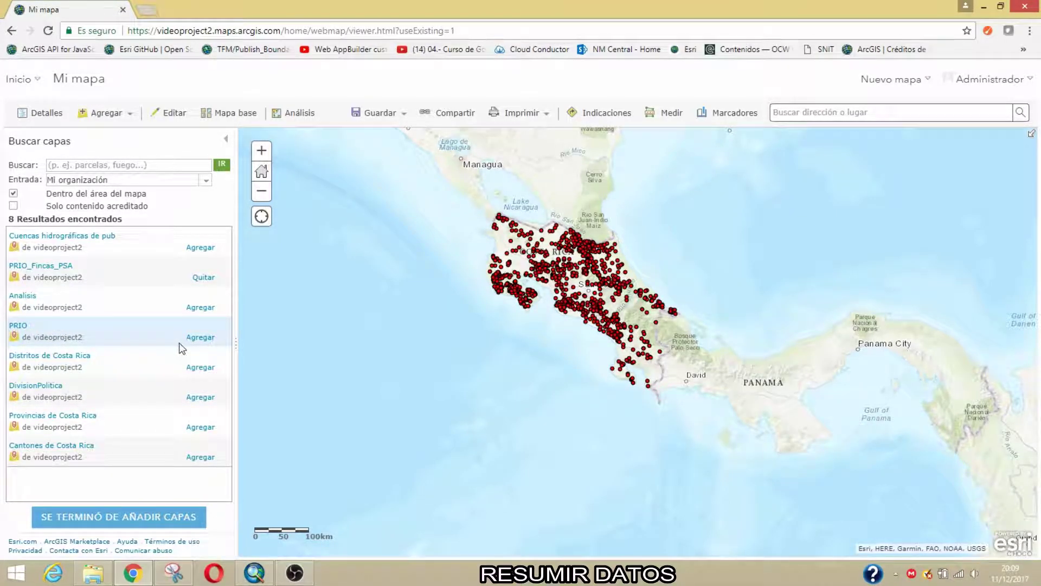
{"action": "left_click", "coordinate": [196, 339]}
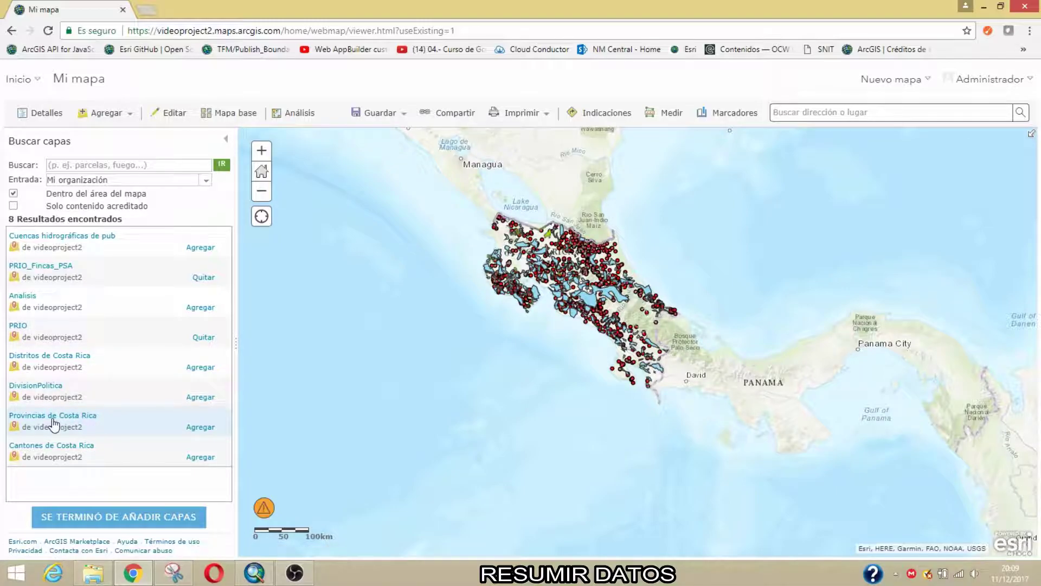
{"action": "left_click", "coordinate": [200, 428]}
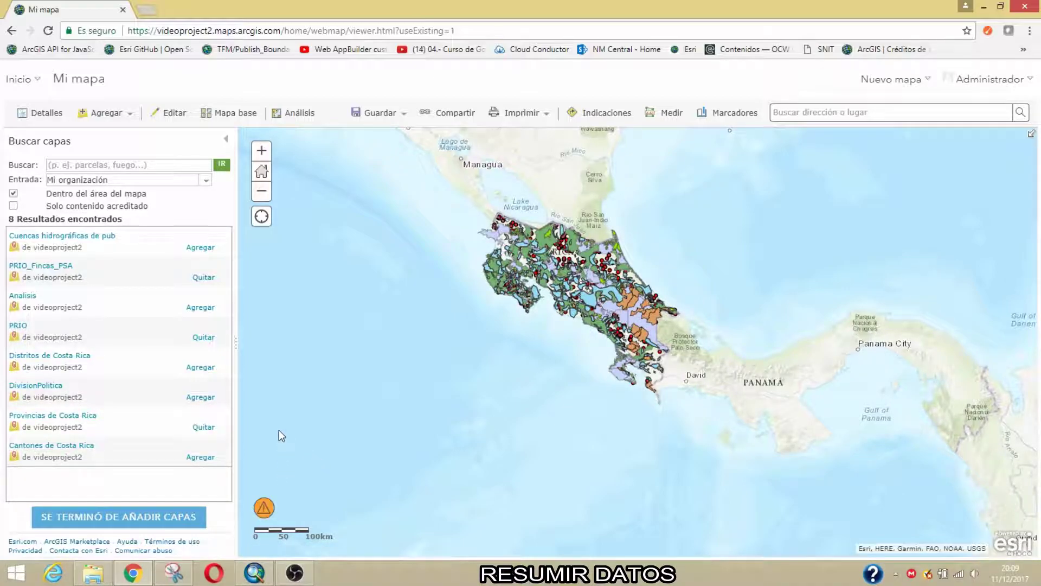
{"action": "left_click", "coordinate": [112, 519]}
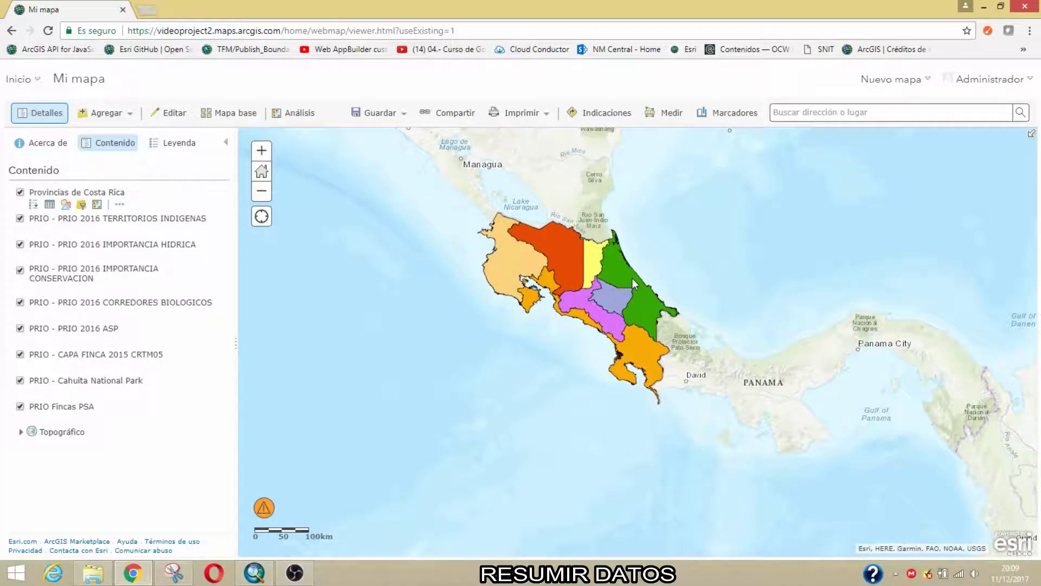
Change the style of the Provincias de Costa Rica layer to show location only
{"action": "scroll", "coordinate": [632, 278], "scroll_direction": "up", "scroll_amount": 1}
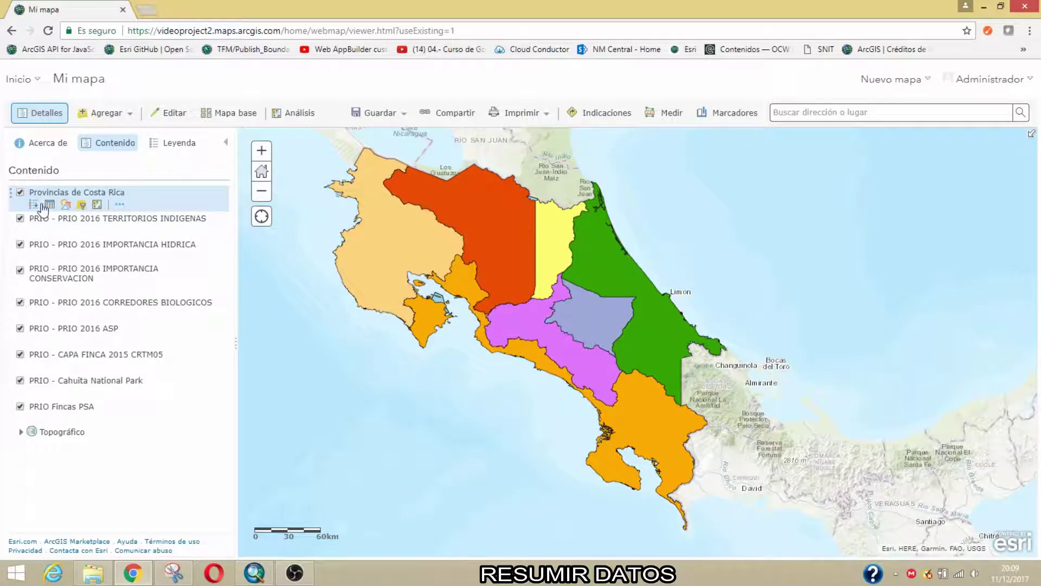
{"action": "left_click", "coordinate": [65, 205]}
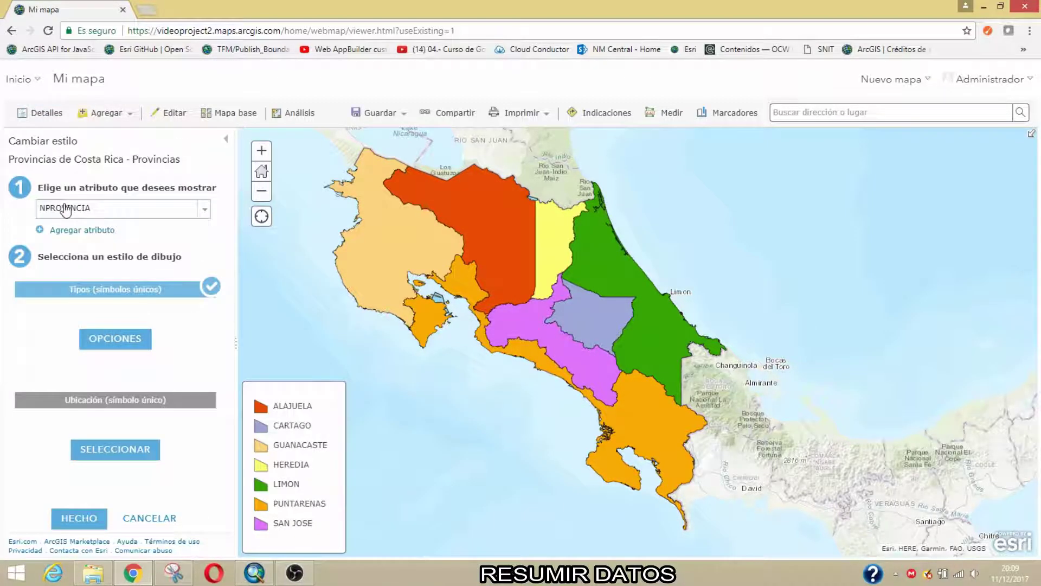
{"action": "left_click", "coordinate": [205, 211]}
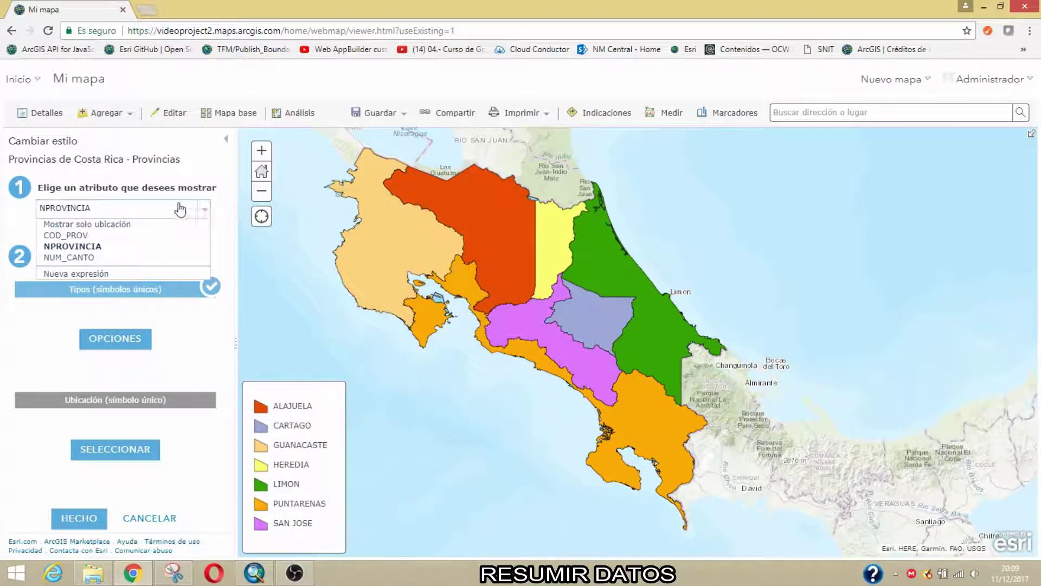
{"action": "left_click", "coordinate": [94, 226]}
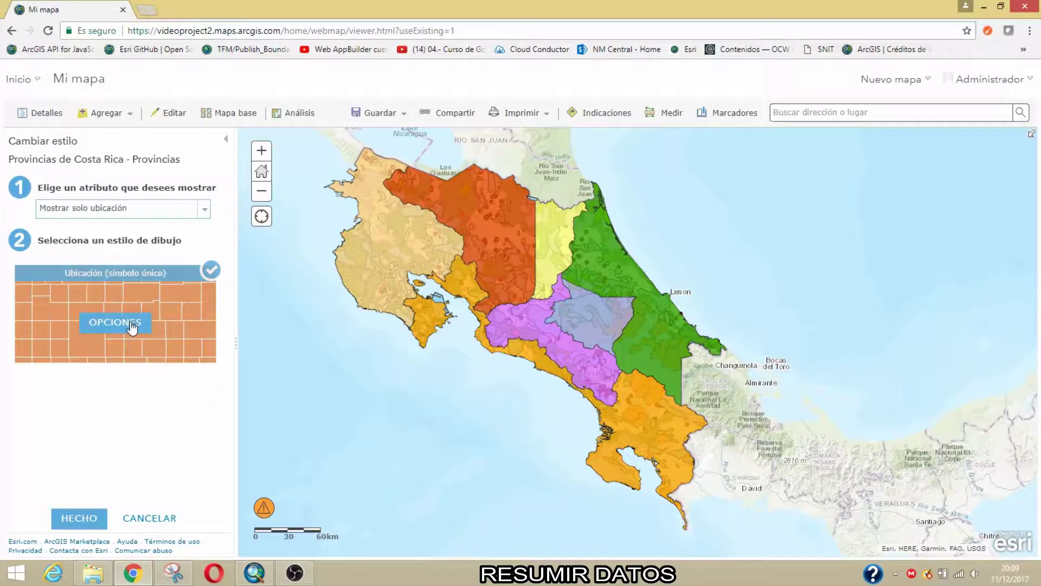
Give the provinces symbol no fill and a #1A1A1A outline, and apply the style to the layer
{"action": "left_click", "coordinate": [132, 327]}
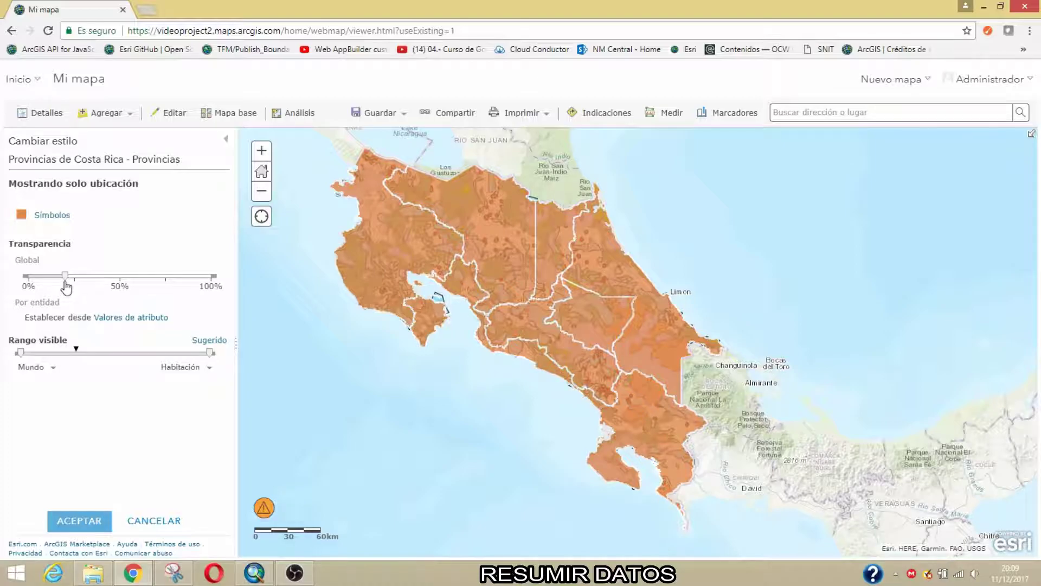
{"action": "left_click", "coordinate": [43, 215]}
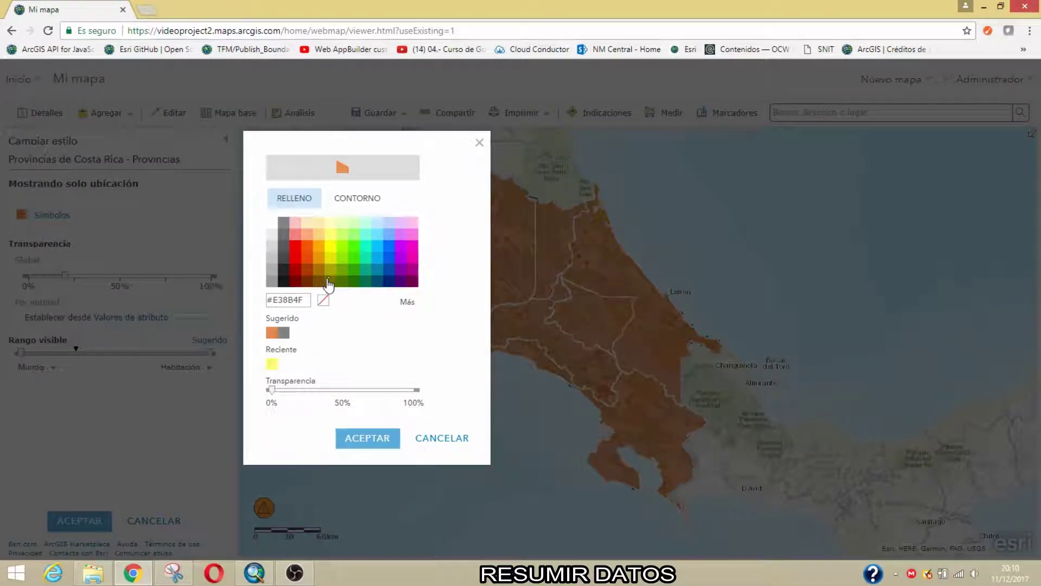
{"action": "left_click", "coordinate": [323, 300]}
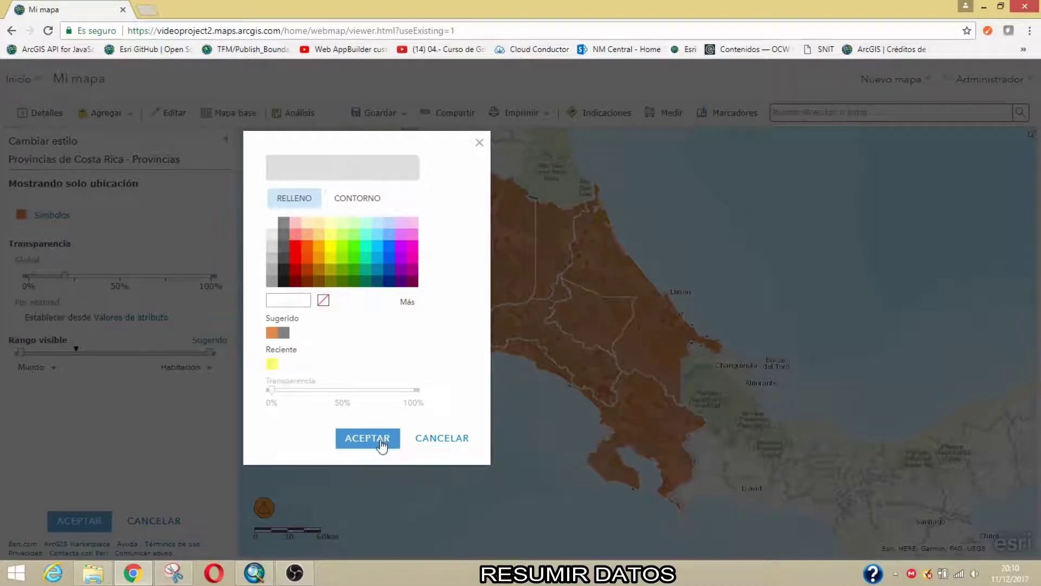
{"action": "left_click", "coordinate": [362, 199]}
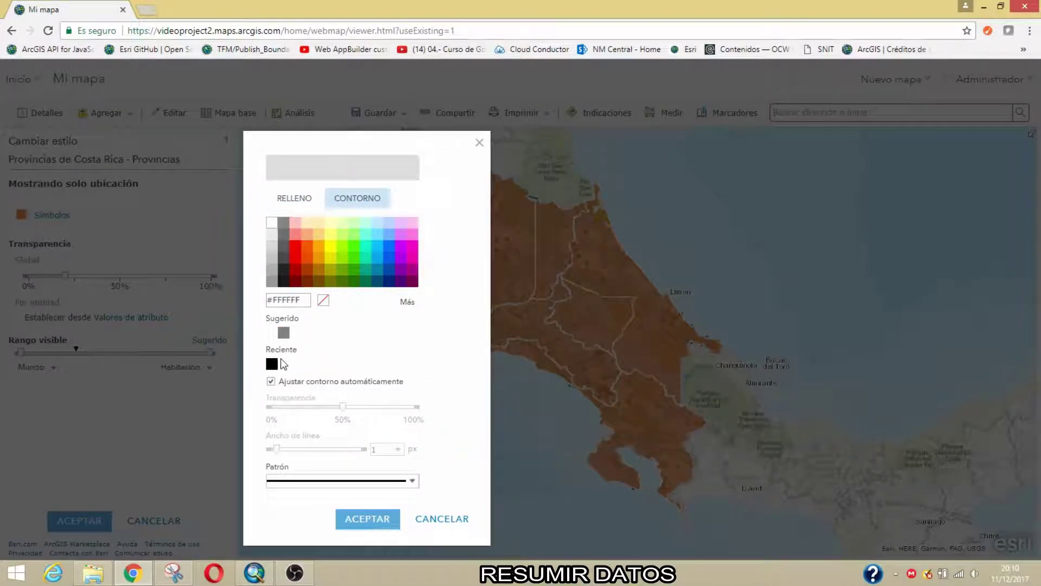
{"action": "left_click", "coordinate": [283, 281]}
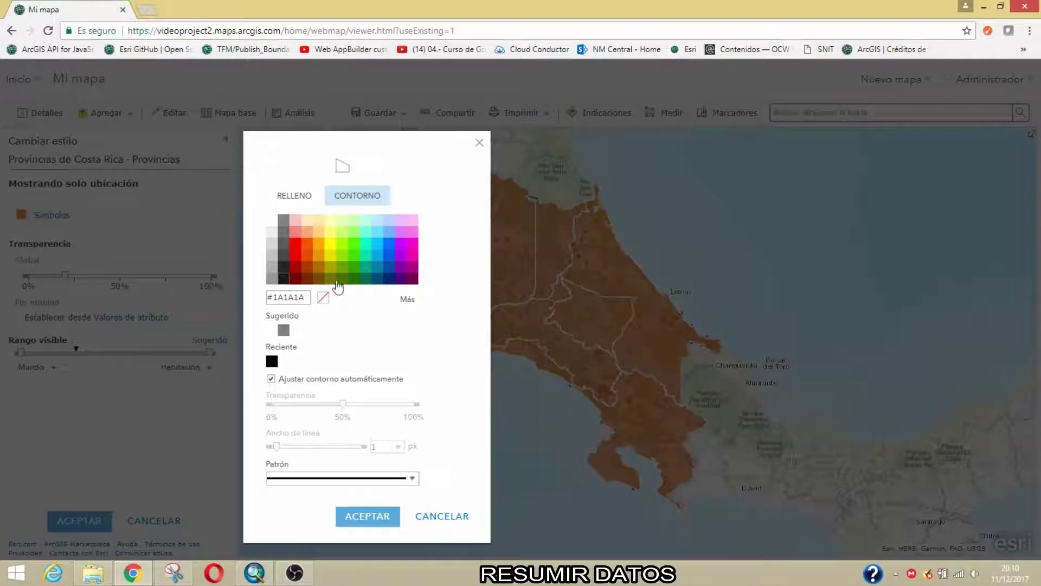
{"action": "left_click", "coordinate": [380, 516]}
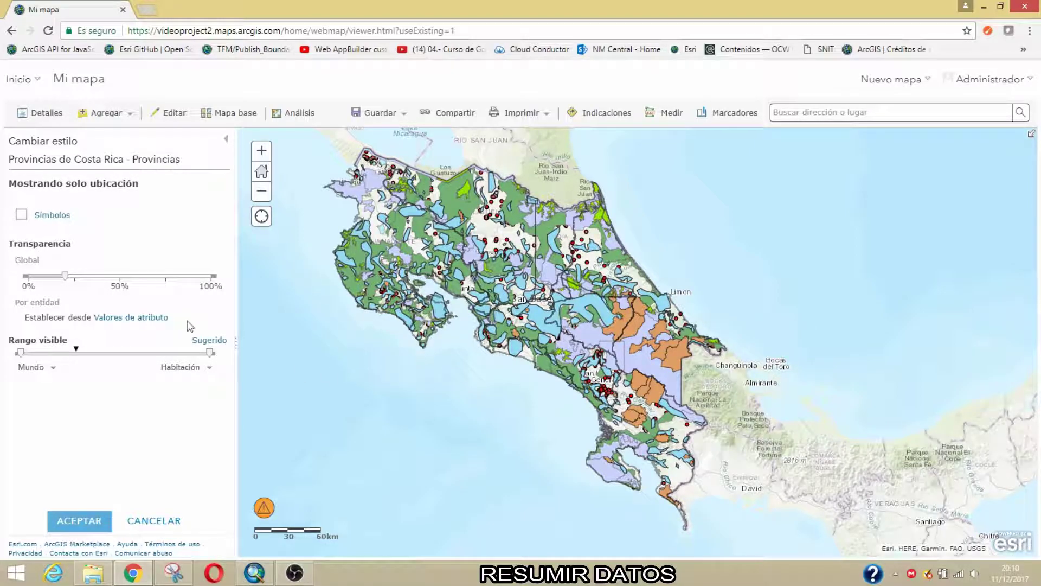
{"action": "left_click", "coordinate": [105, 520]}
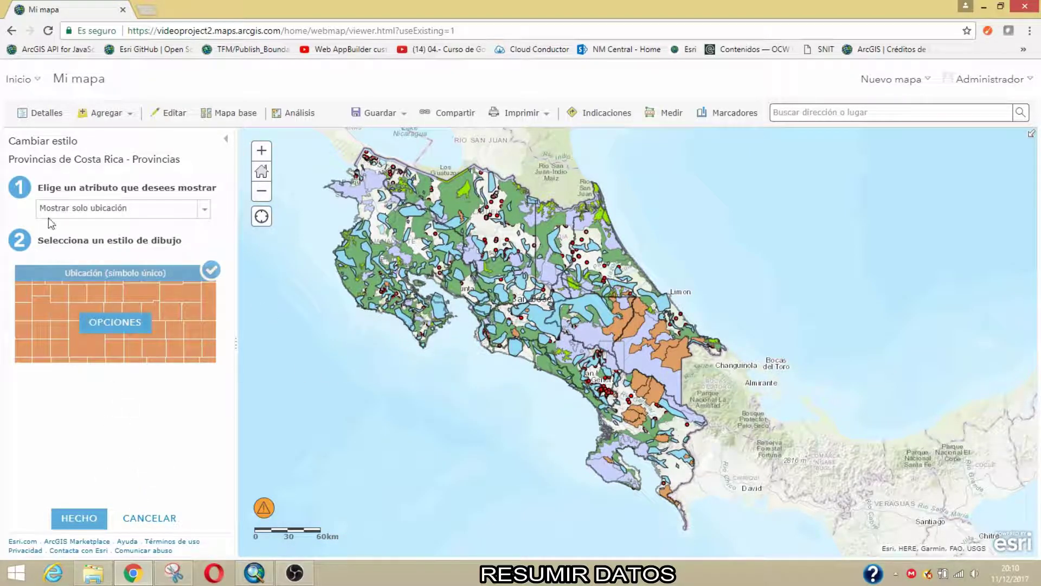
{"action": "left_click", "coordinate": [87, 519]}
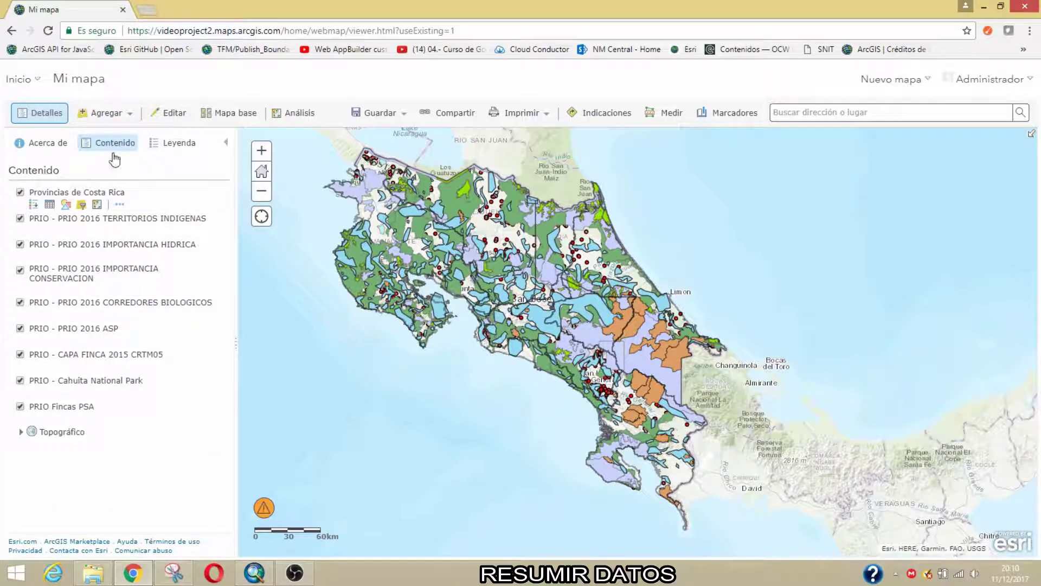
Open the analysis tools, review those in the Resumir datos category, and return to the map's layer contents
{"action": "left_click", "coordinate": [287, 117]}
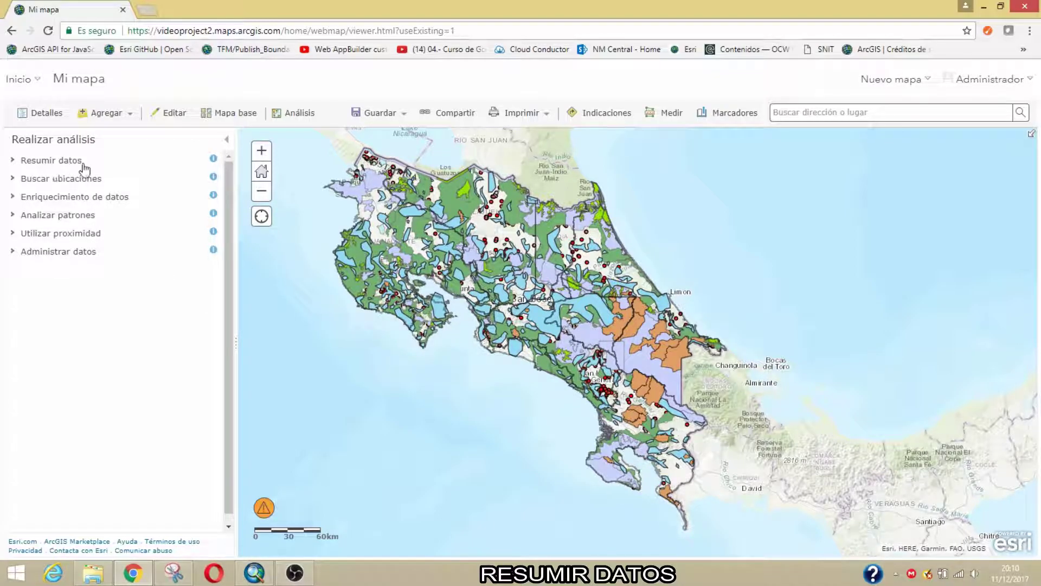
{"action": "left_click", "coordinate": [33, 162]}
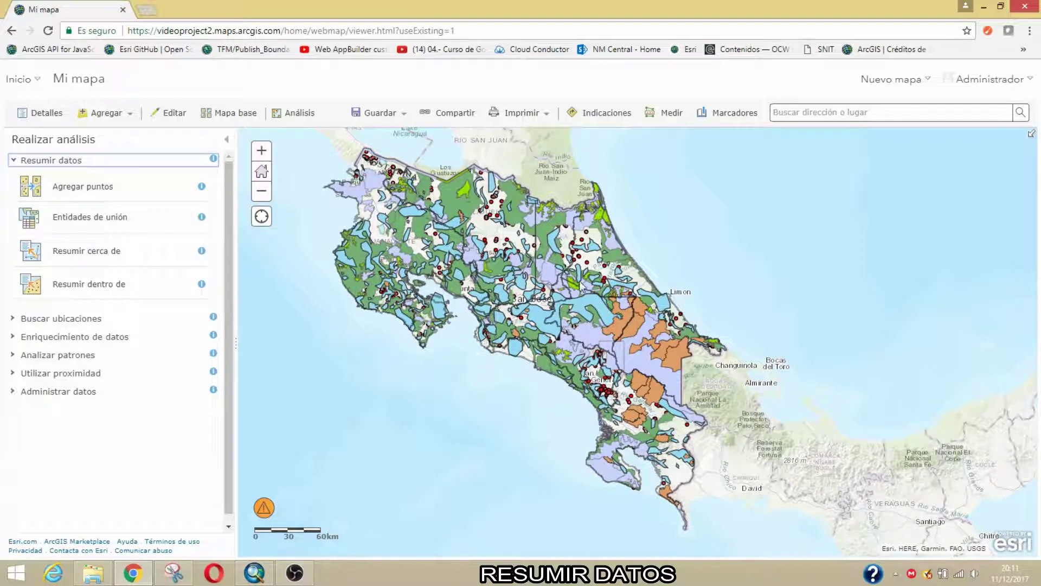
{"action": "left_click", "coordinate": [226, 141]}
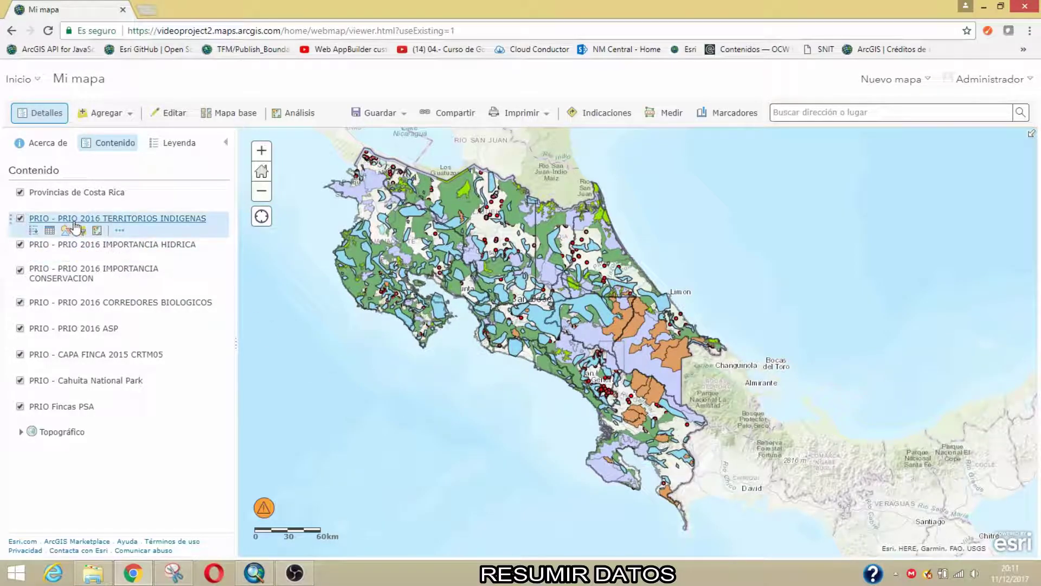
Hide all the PRIO sublayers, leaving only Provincias de Costa Rica and PRIO Fincas PSA visible on the map
{"action": "left_click", "coordinate": [20, 218]}
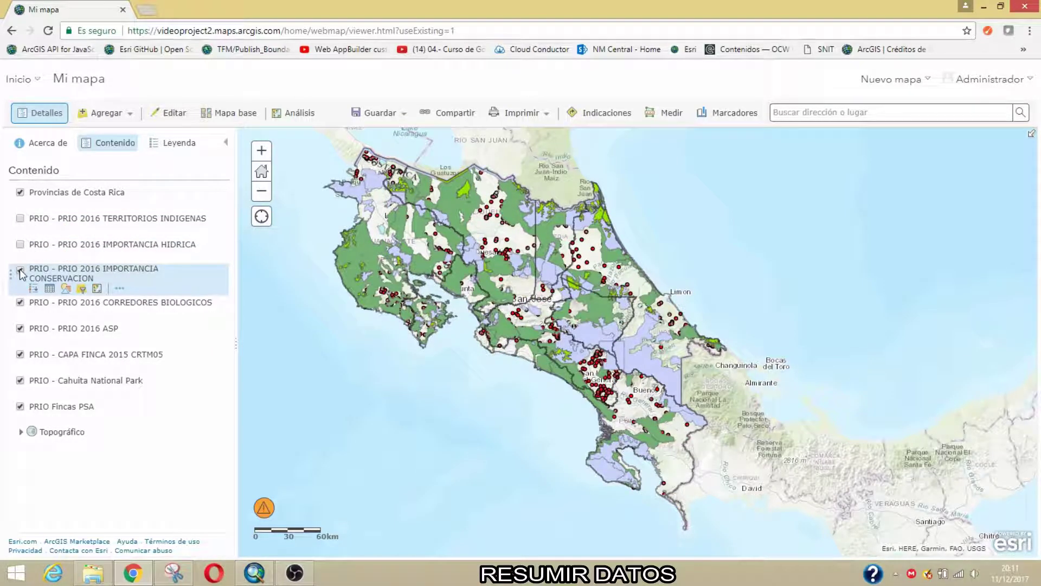
{"action": "left_click", "coordinate": [21, 271]}
{"action": "left_click", "coordinate": [20, 302]}
{"action": "left_click", "coordinate": [20, 328]}
{"action": "left_click", "coordinate": [20, 354]}
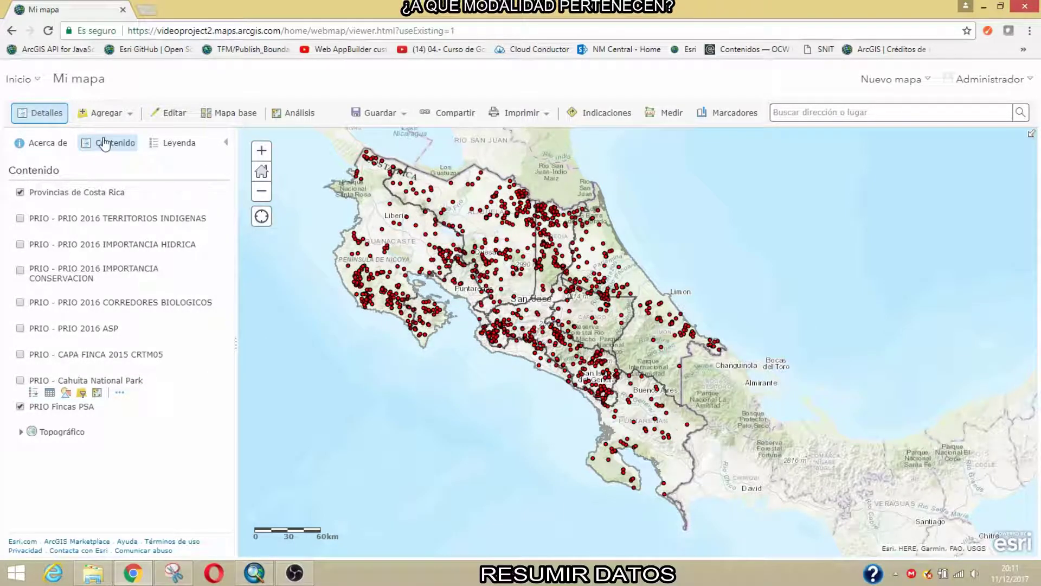
Open the Resumir datos analysis tools and read the description of the Agregar puntos tool
{"action": "left_click", "coordinate": [297, 116]}
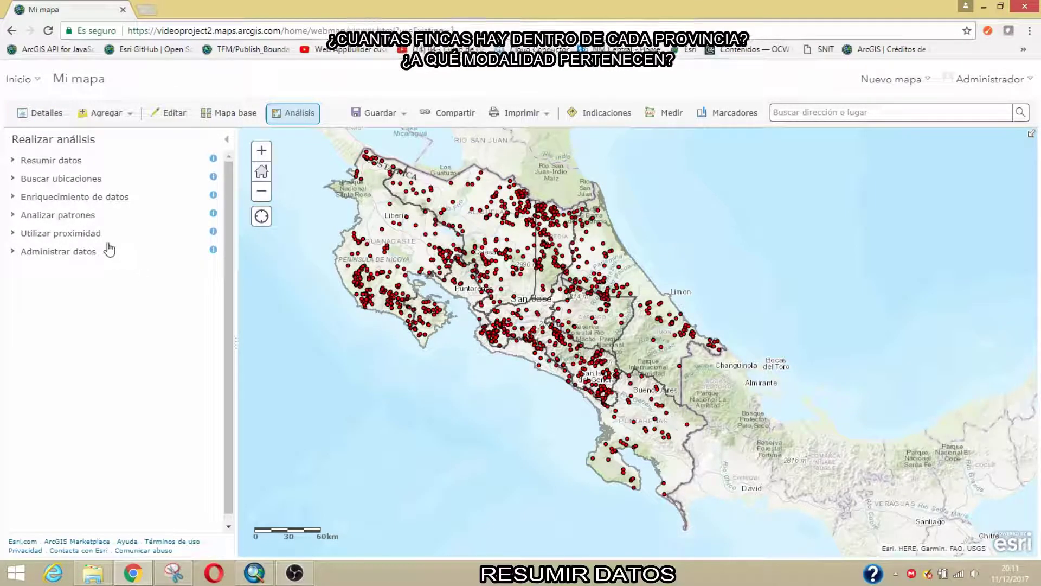
{"action": "left_click", "coordinate": [28, 162]}
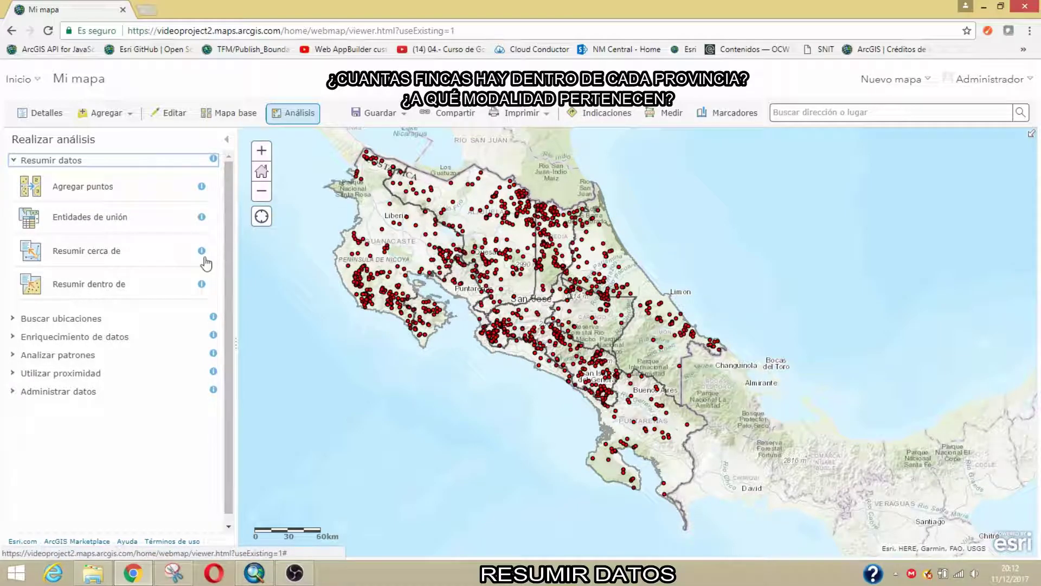
{"action": "left_click", "coordinate": [201, 187]}
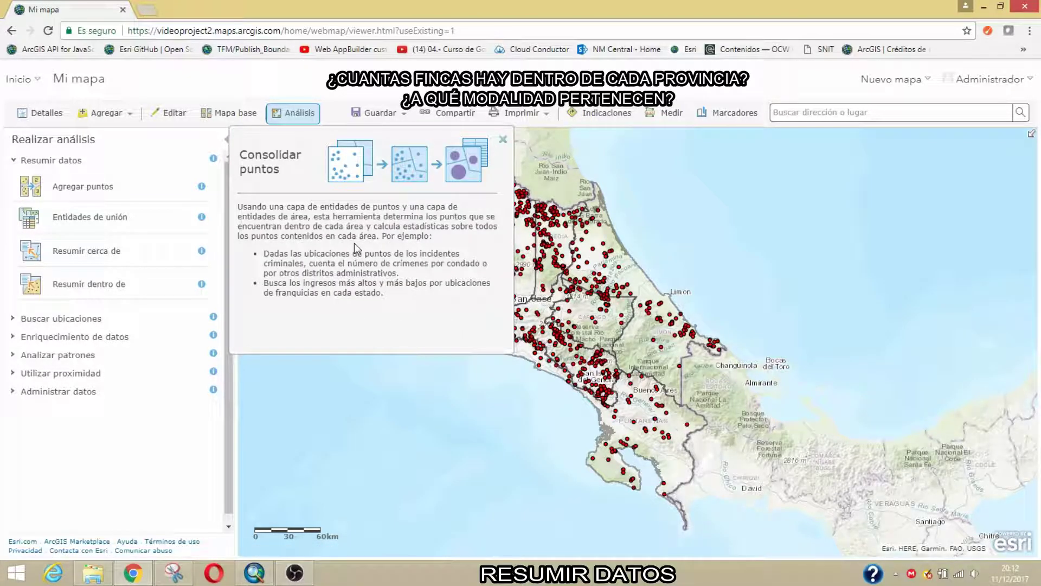
{"action": "left_click", "coordinate": [503, 142]}
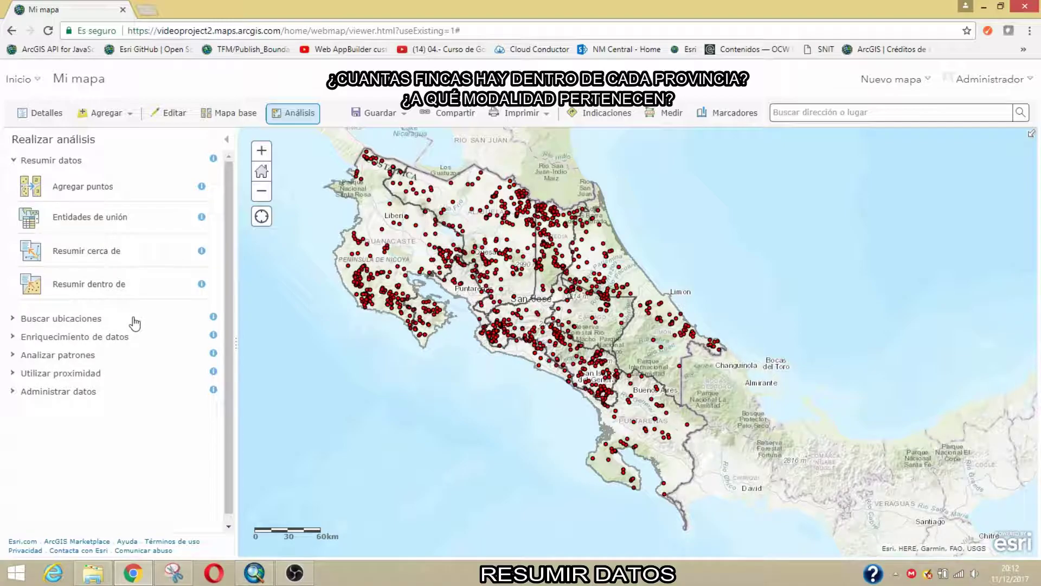
{"action": "left_click_drag", "start_coordinate": [531, 347], "coordinate": [566, 366]}
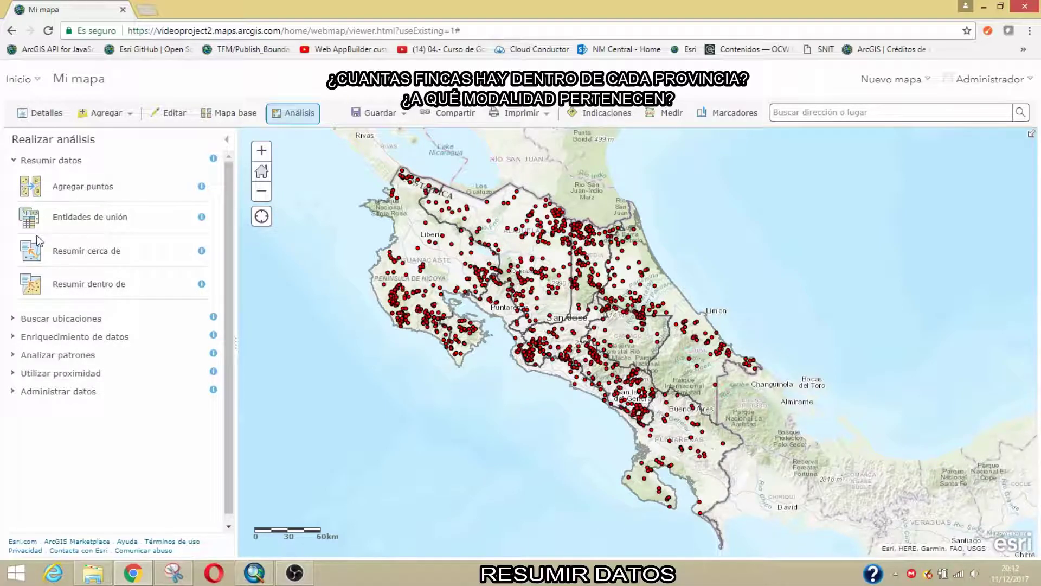
Start the Agregar puntos tool and choose PRIO_Fincas_PSA as the layer of points to aggregate
{"action": "left_click", "coordinate": [69, 191]}
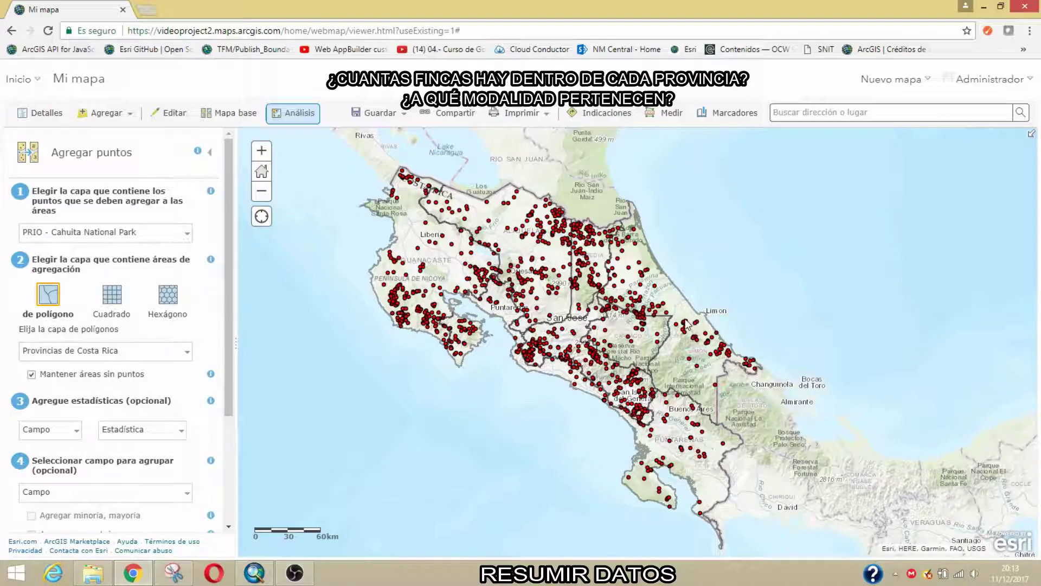
{"action": "scroll", "coordinate": [380, 263], "scroll_direction": "down", "scroll_amount": 1}
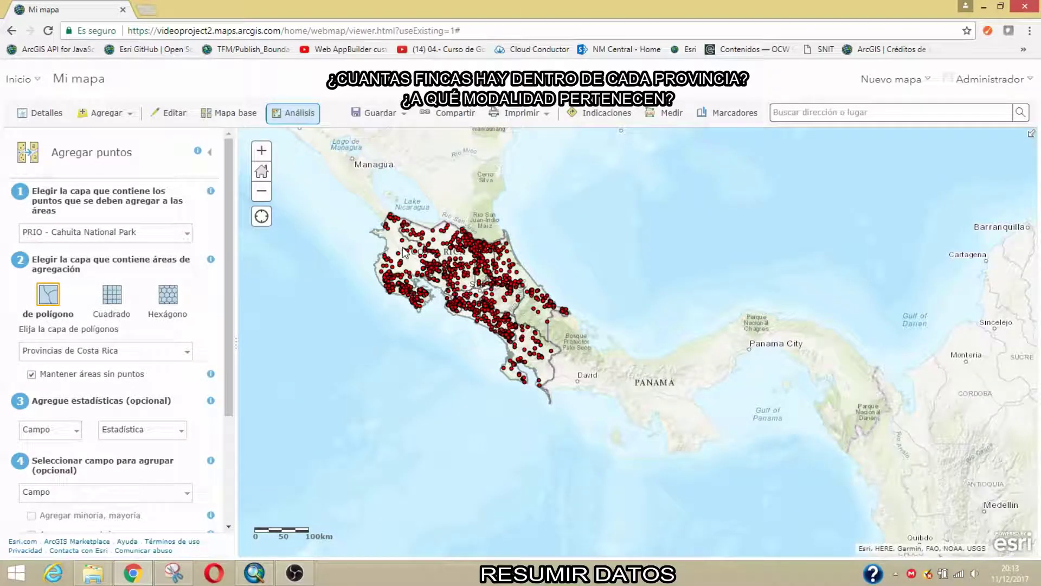
{"action": "scroll", "coordinate": [413, 247], "scroll_direction": "up", "scroll_amount": 5}
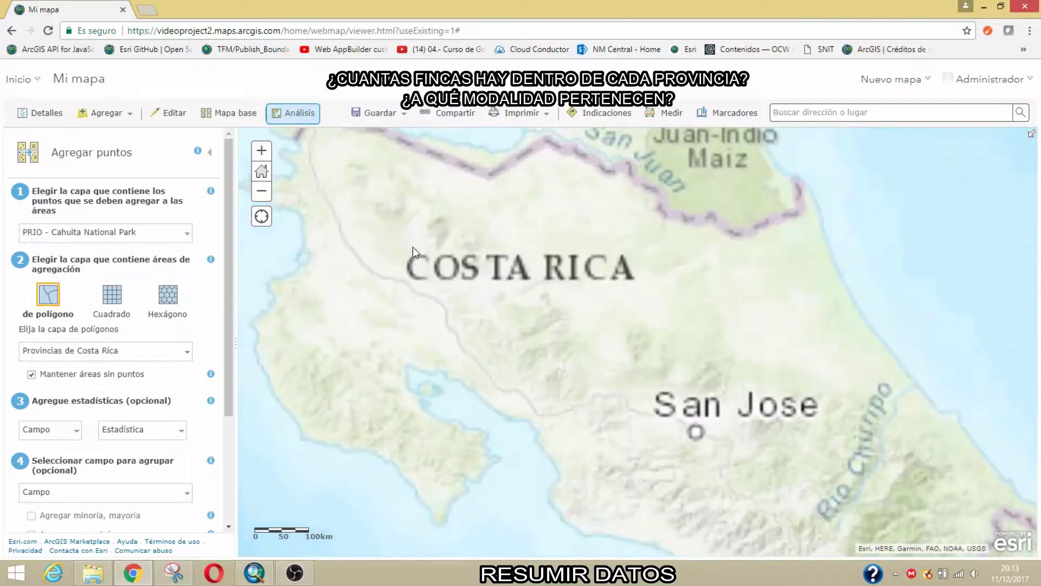
{"action": "scroll", "coordinate": [448, 319], "scroll_direction": "up", "scroll_amount": 5}
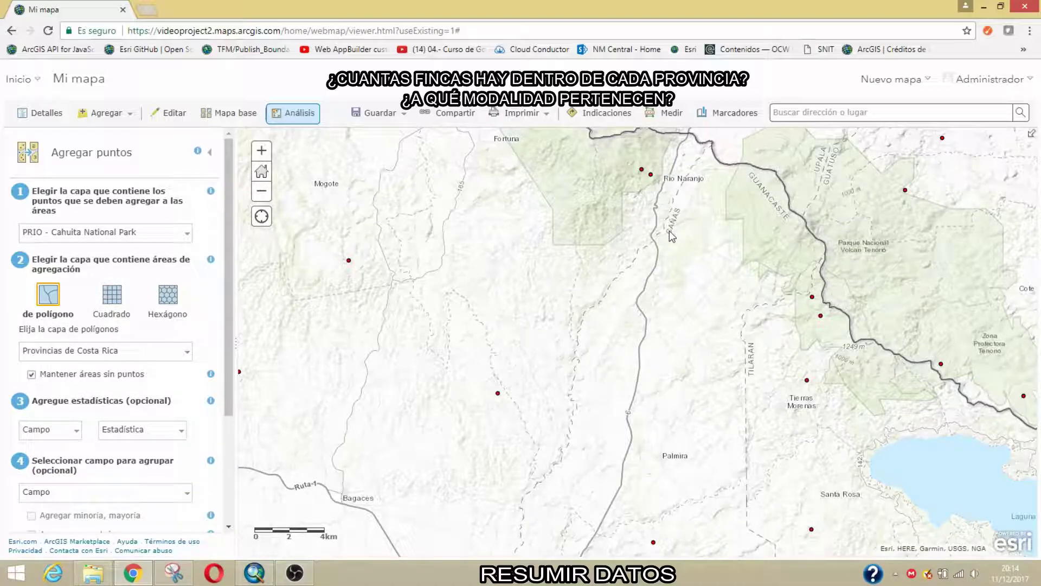
{"action": "scroll", "coordinate": [651, 249], "scroll_direction": "down", "scroll_amount": 1}
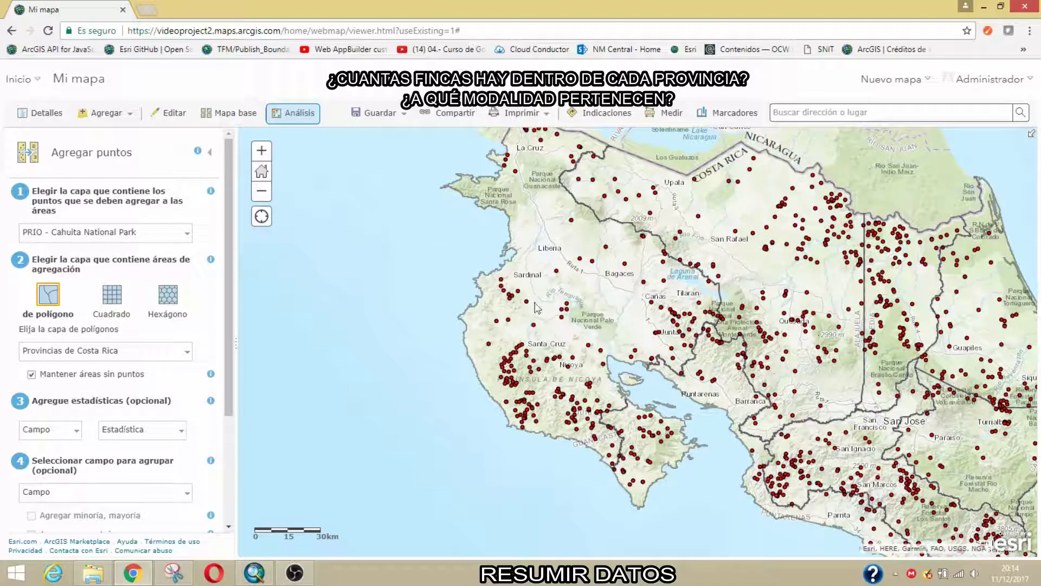
{"action": "scroll", "coordinate": [423, 308], "scroll_direction": "down", "scroll_amount": 1}
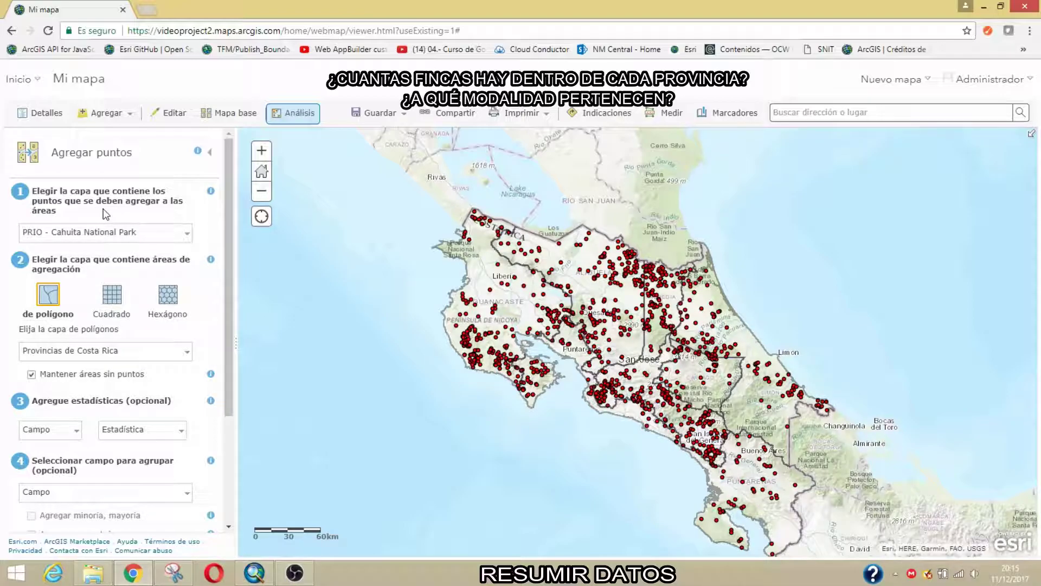
{"action": "left_click", "coordinate": [186, 233]}
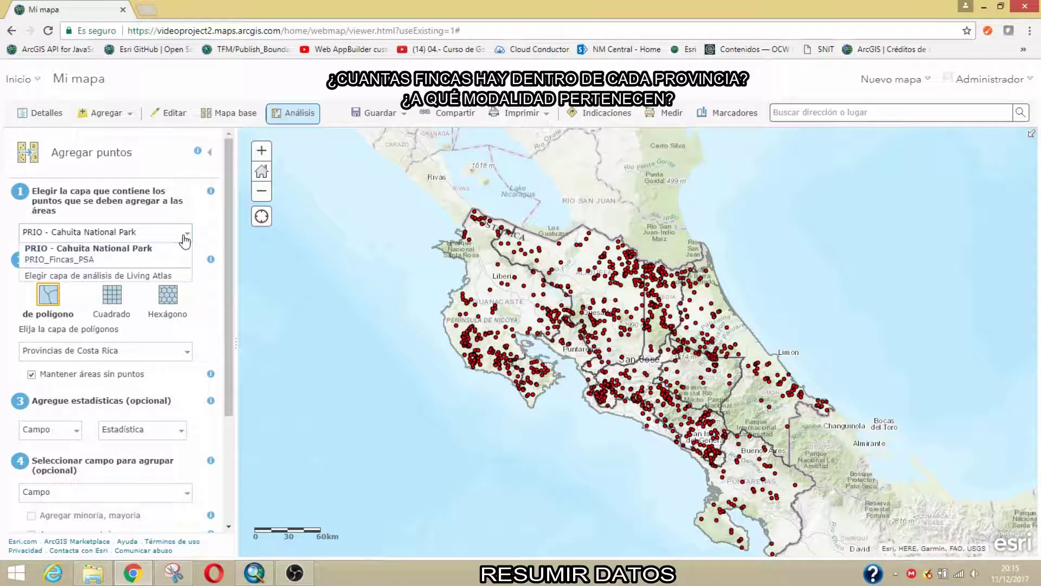
{"action": "left_click", "coordinate": [71, 261]}
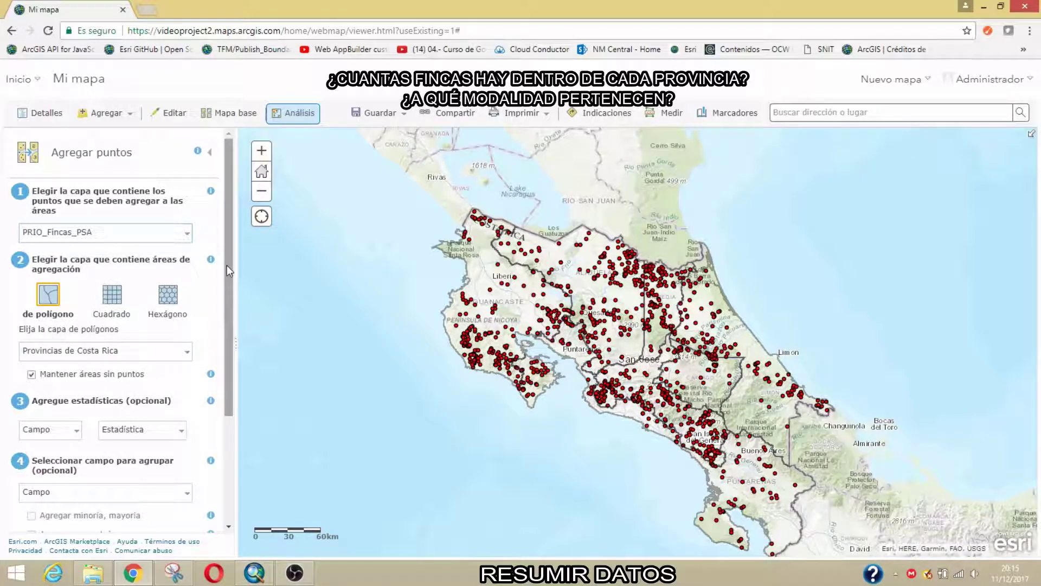
Try square and hexagonal bins as the aggregation areas
{"action": "left_click_drag", "start_coordinate": [227, 265], "coordinate": [226, 298]}
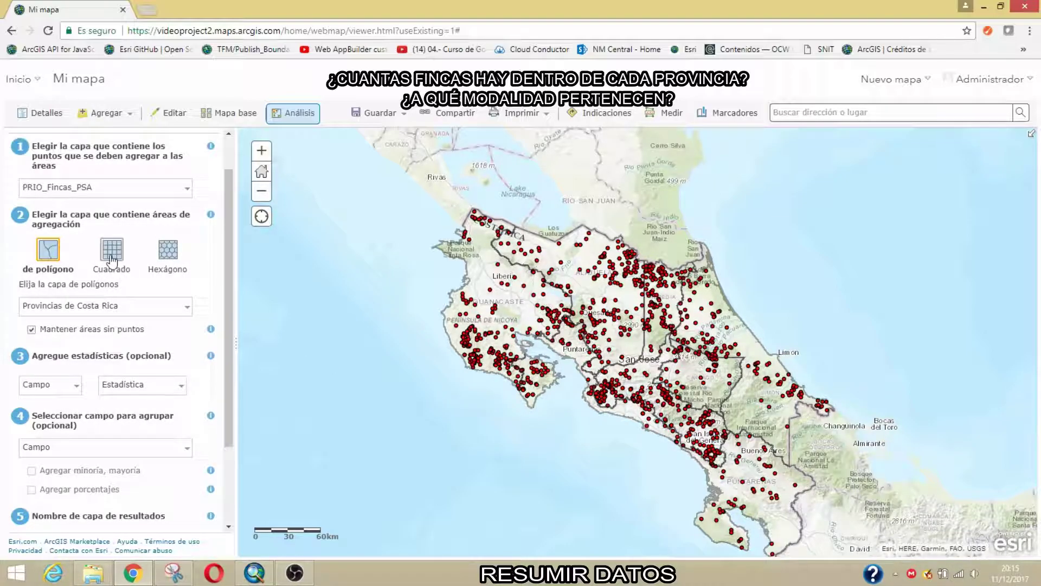
{"action": "left_click_drag", "start_coordinate": [231, 270], "coordinate": [231, 290]}
{"action": "left_click", "coordinate": [113, 219]}
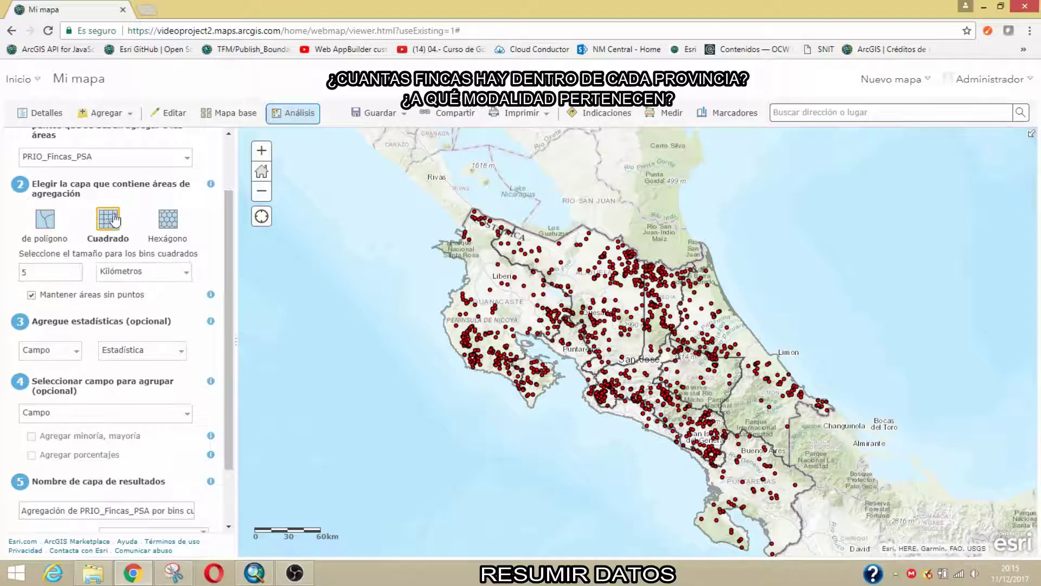
{"action": "left_click", "coordinate": [172, 223]}
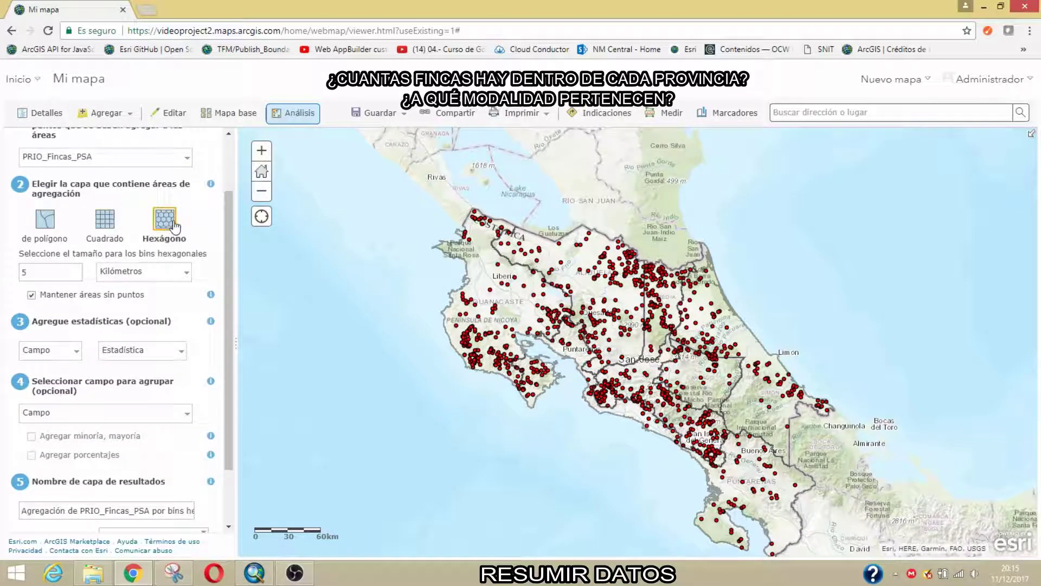
{"action": "left_click", "coordinate": [107, 221]}
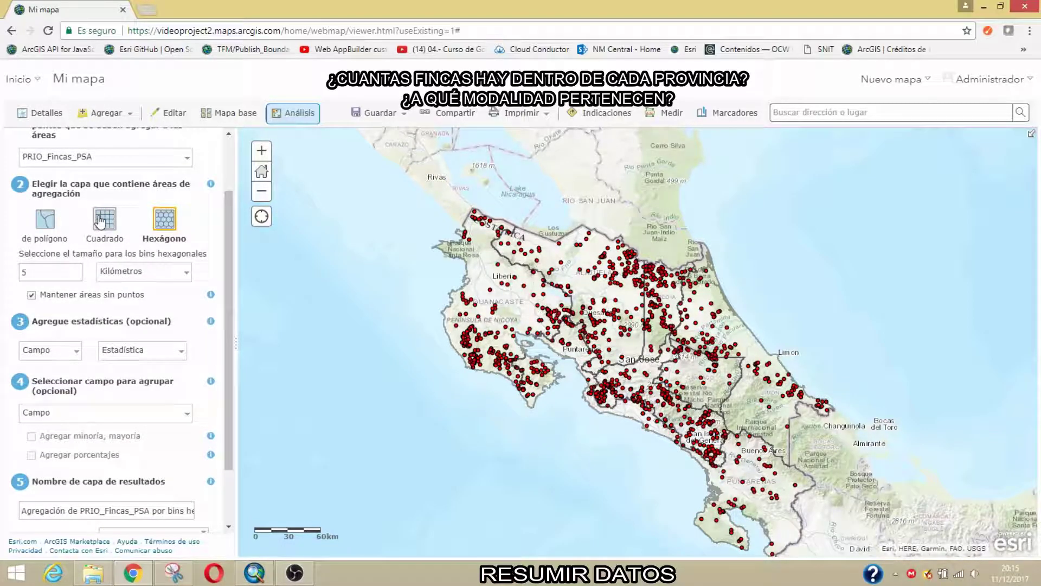
Set the aggregation areas to polygons, using the Provincias de Costa Rica layer
{"action": "left_click", "coordinate": [43, 232]}
{"action": "left_click", "coordinate": [177, 274]}
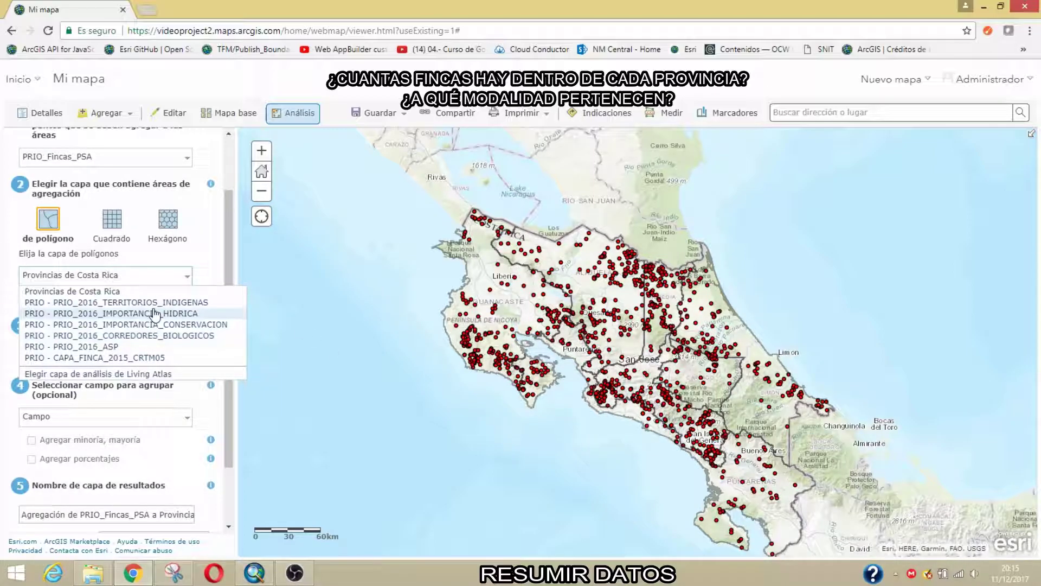
{"action": "left_click", "coordinate": [96, 296]}
Group the aggregated points by the MODALIDAD field and include percentages
{"action": "left_click_drag", "start_coordinate": [231, 295], "coordinate": [223, 331]}
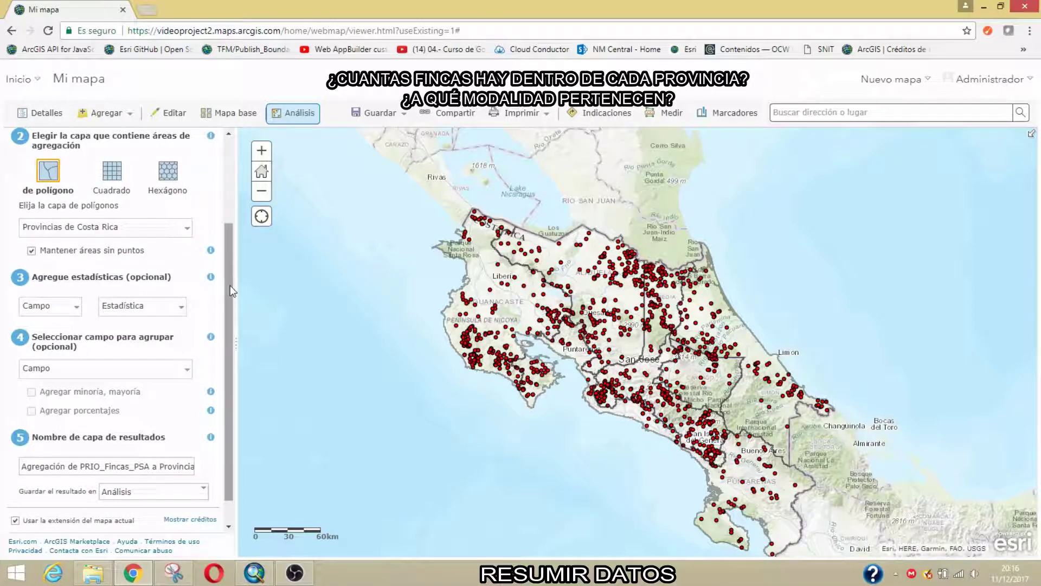
{"action": "left_click_drag", "start_coordinate": [230, 285], "coordinate": [229, 318]}
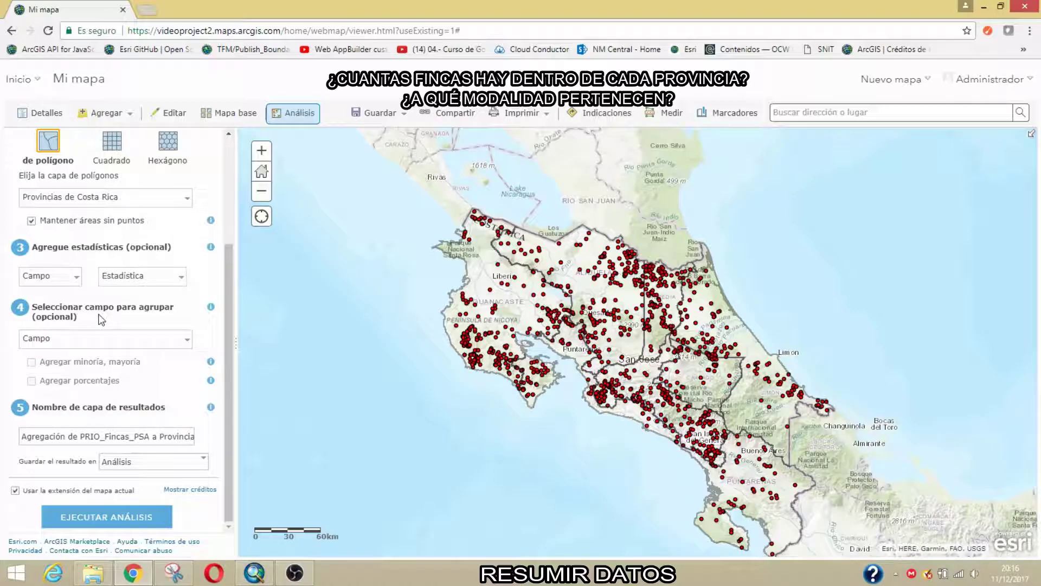
{"action": "left_click", "coordinate": [182, 339]}
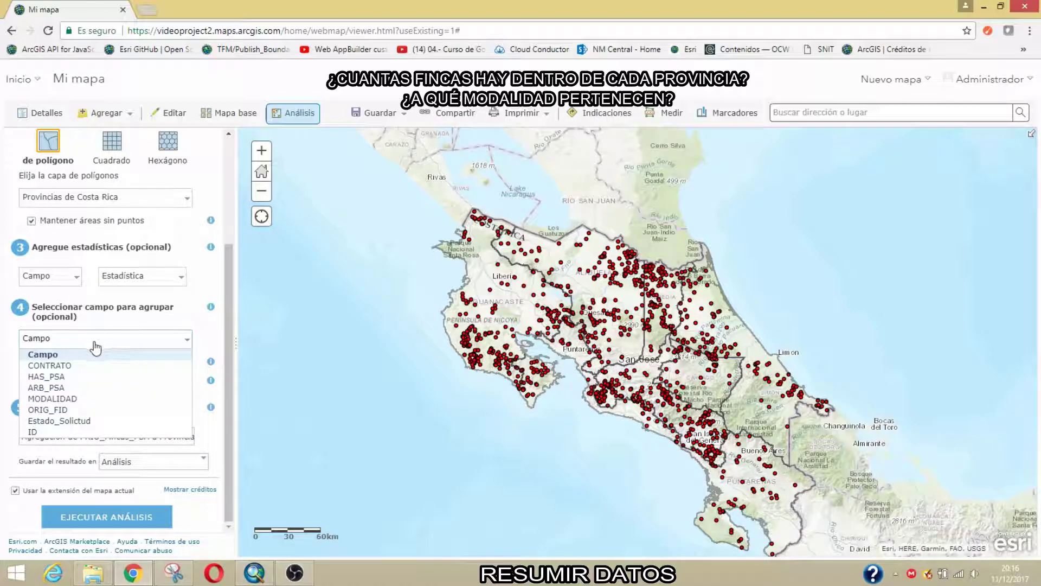
{"action": "left_click", "coordinate": [61, 400]}
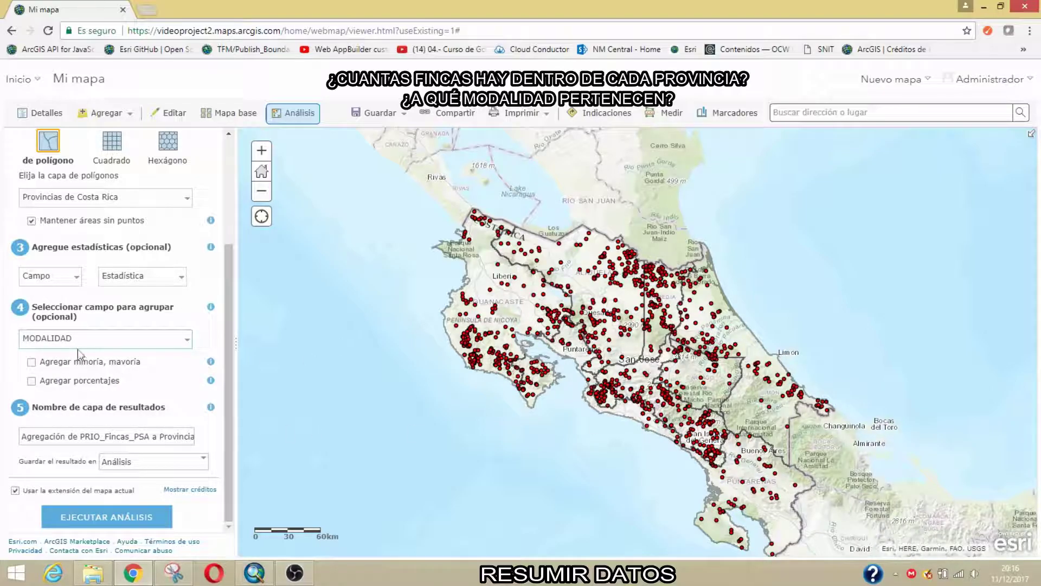
{"action": "left_click", "coordinate": [32, 382]}
Check the credit usage report for the point aggregation, and run the analysis
{"action": "left_click_drag", "start_coordinate": [25, 436], "coordinate": [207, 438]}
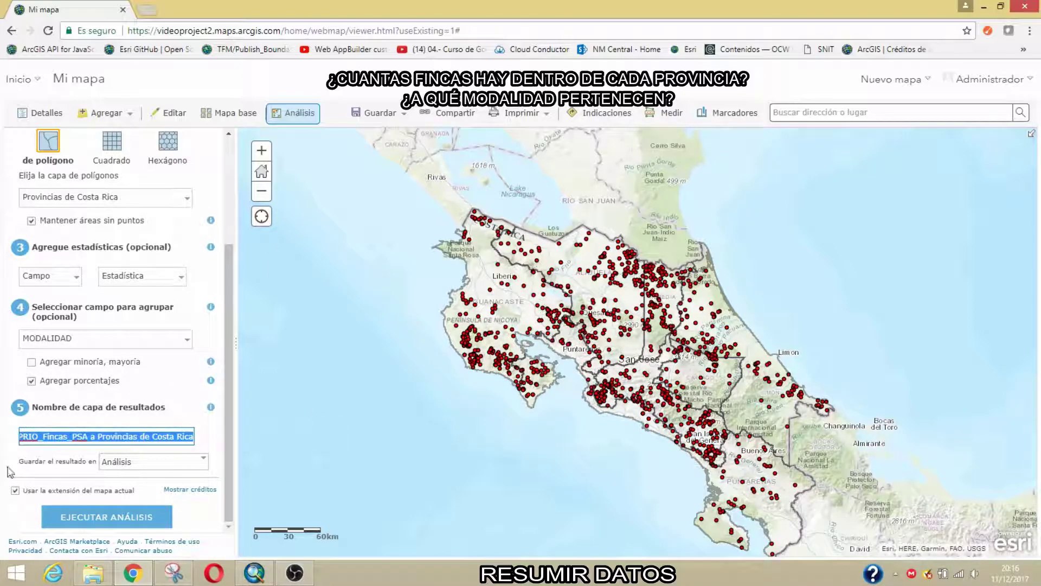
{"action": "left_click", "coordinate": [198, 490]}
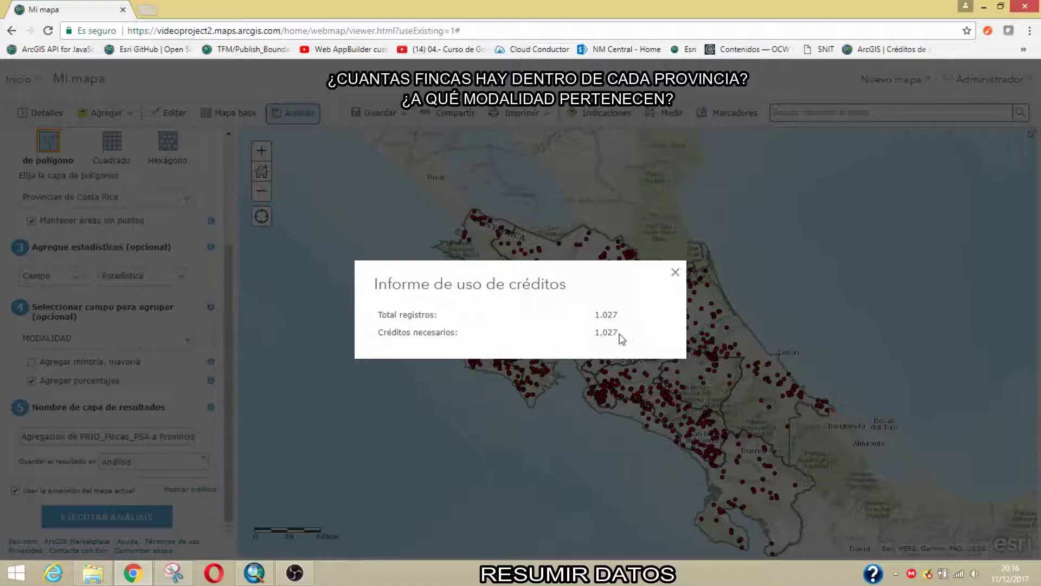
{"action": "left_click_drag", "start_coordinate": [379, 316], "coordinate": [635, 319]}
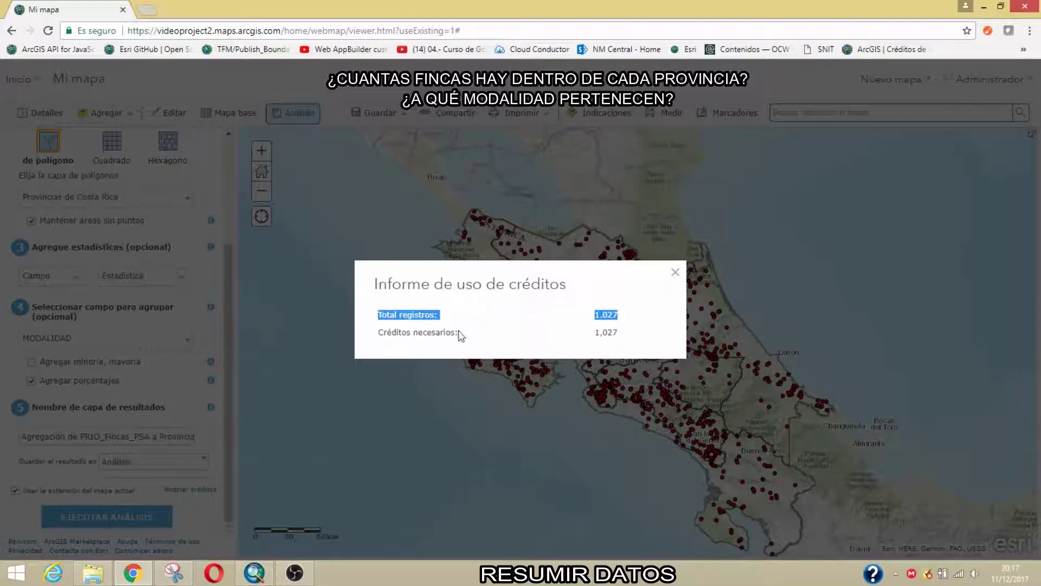
{"action": "left_click", "coordinate": [676, 272]}
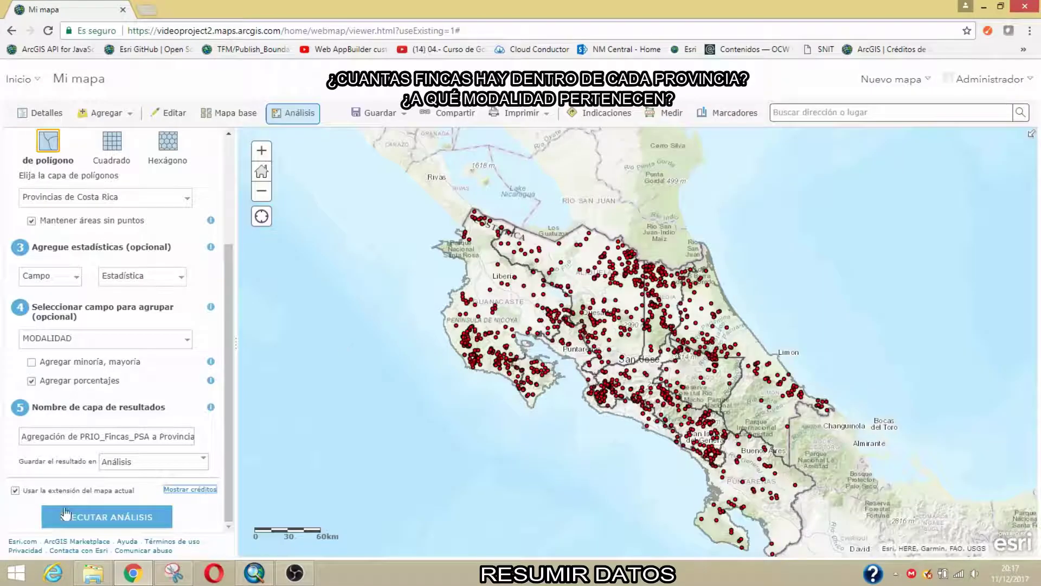
{"action": "left_click", "coordinate": [140, 520]}
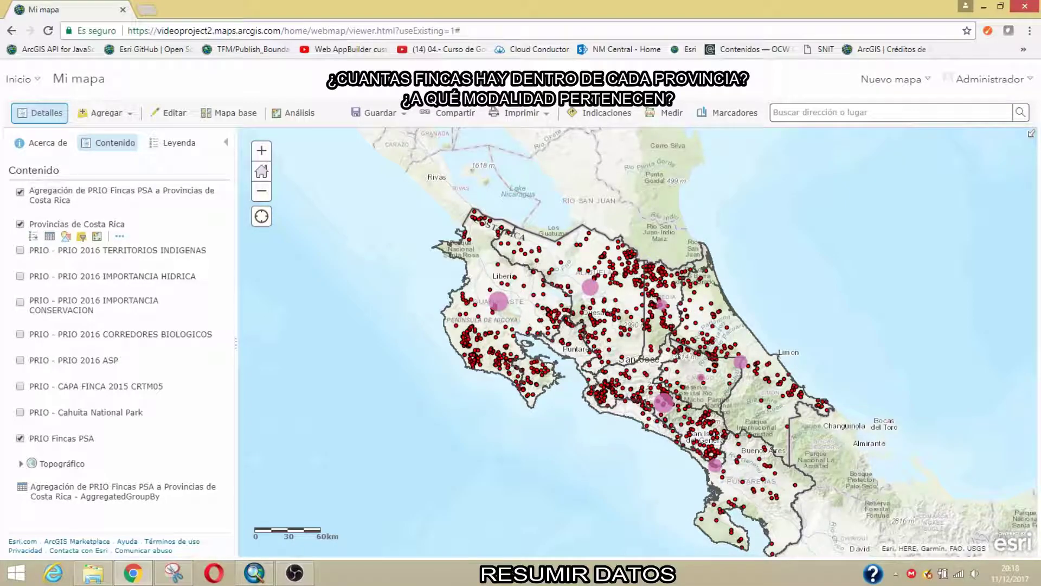
Style the aggregation result layer by Count of Points with Recuentos y cantidades (color), and apply the style
{"action": "left_click_drag", "start_coordinate": [542, 332], "coordinate": [467, 298]}
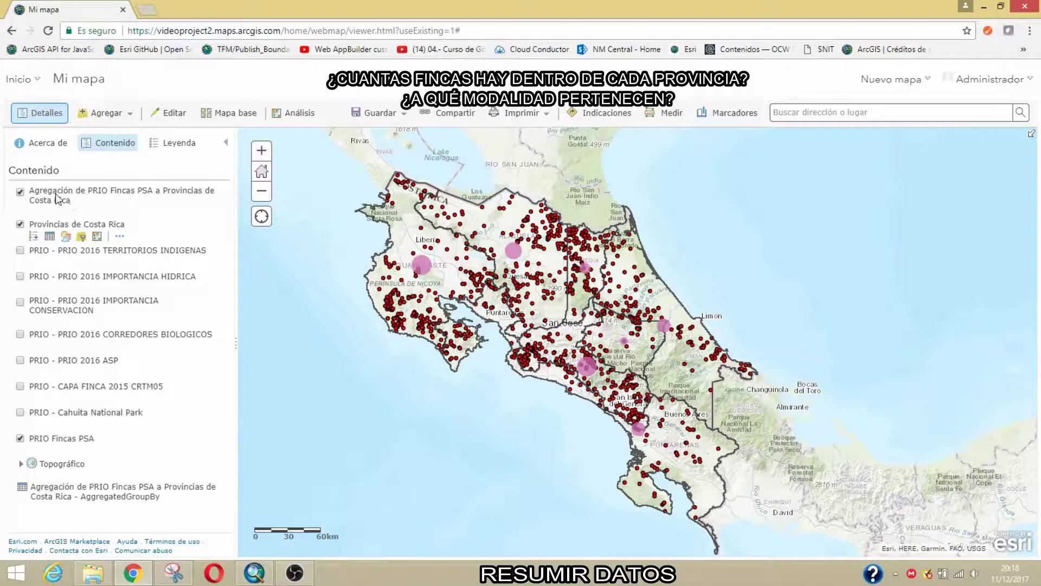
{"action": "mouse_move", "coordinate": [119, 189]}
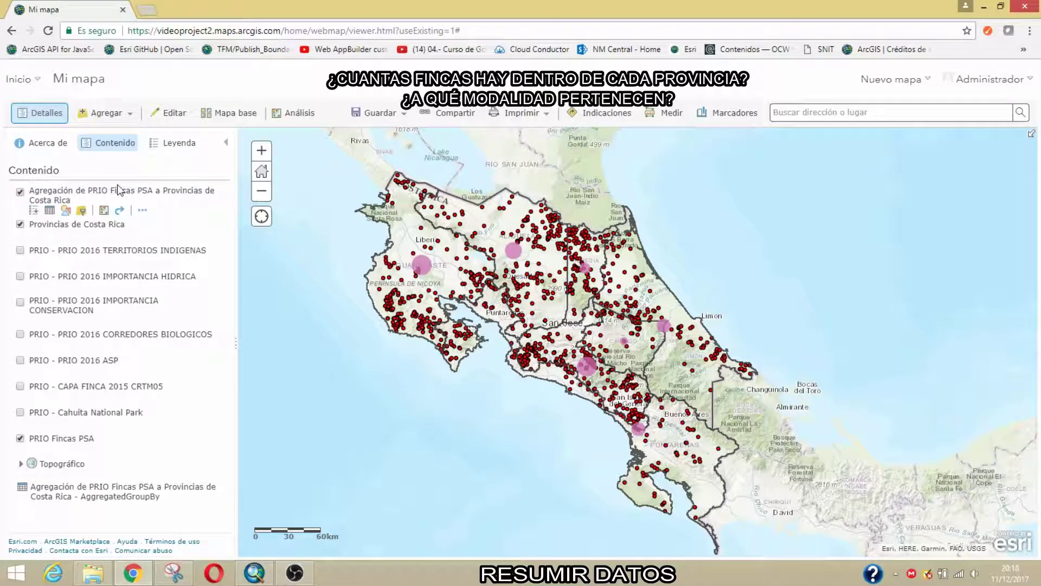
{"action": "left_click", "coordinate": [67, 212]}
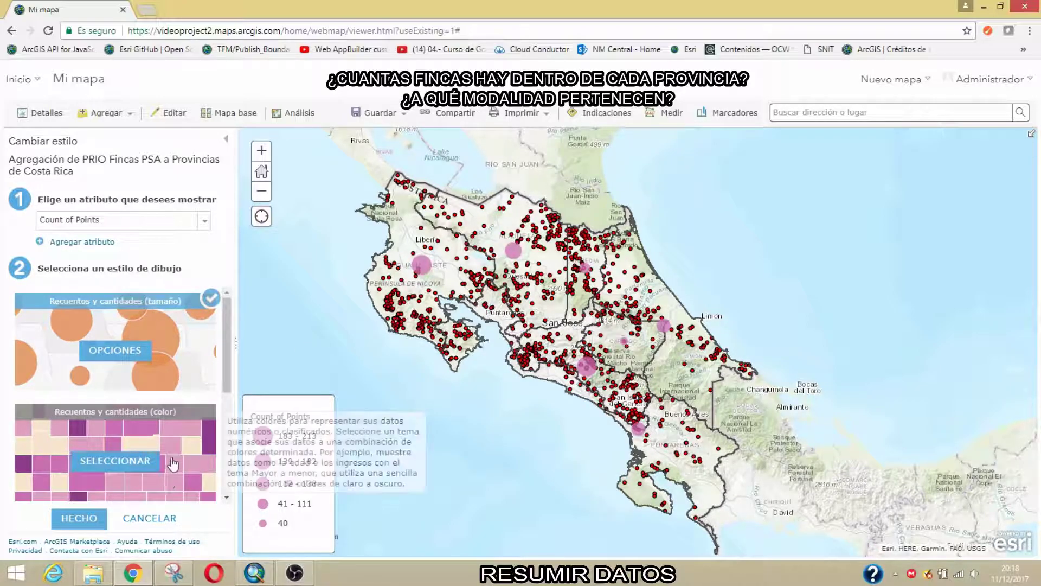
{"action": "left_click", "coordinate": [140, 468]}
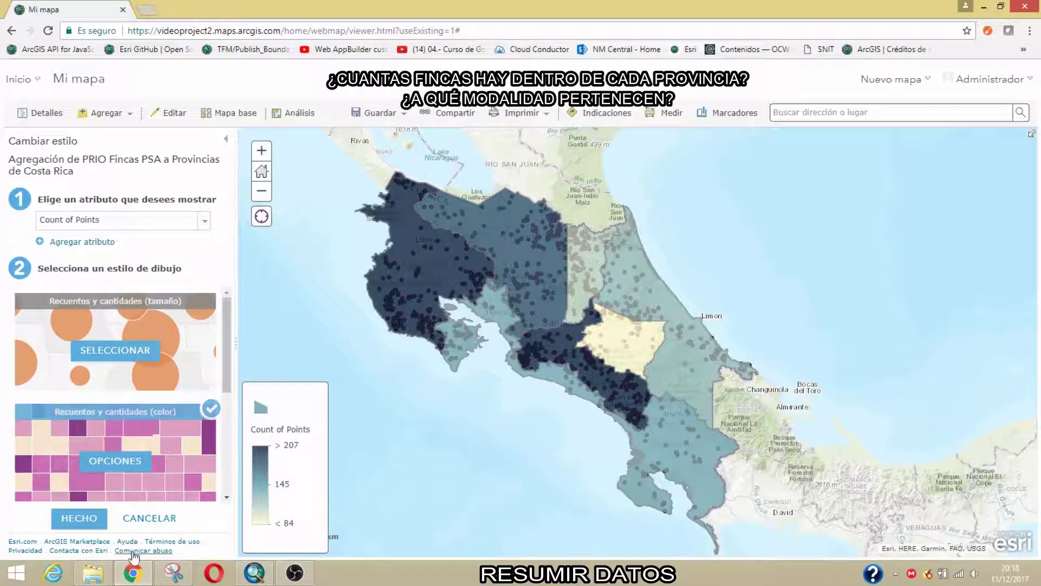
{"action": "left_click", "coordinate": [79, 518]}
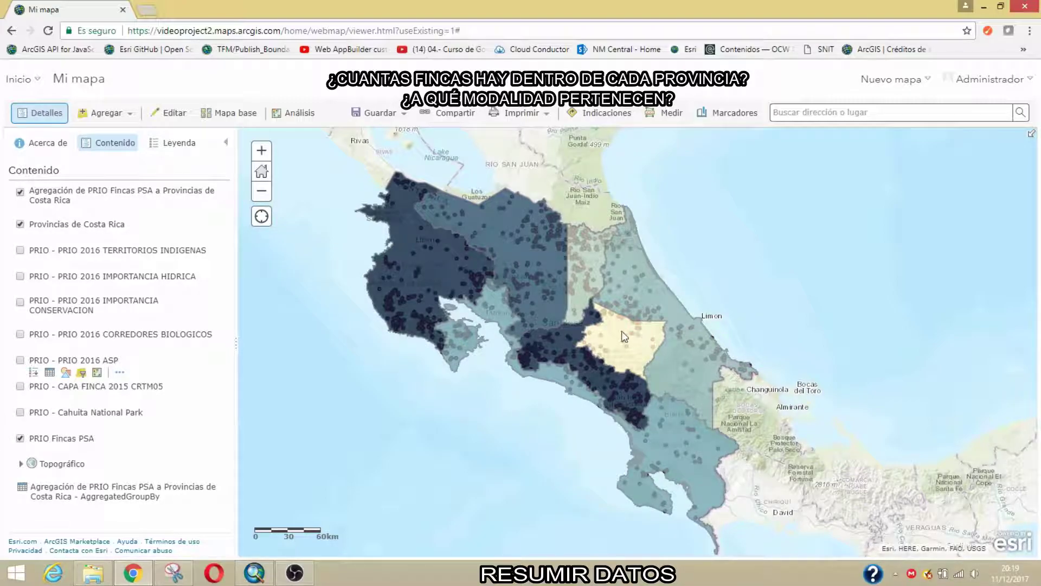
{"action": "mouse_move", "coordinate": [127, 191]}
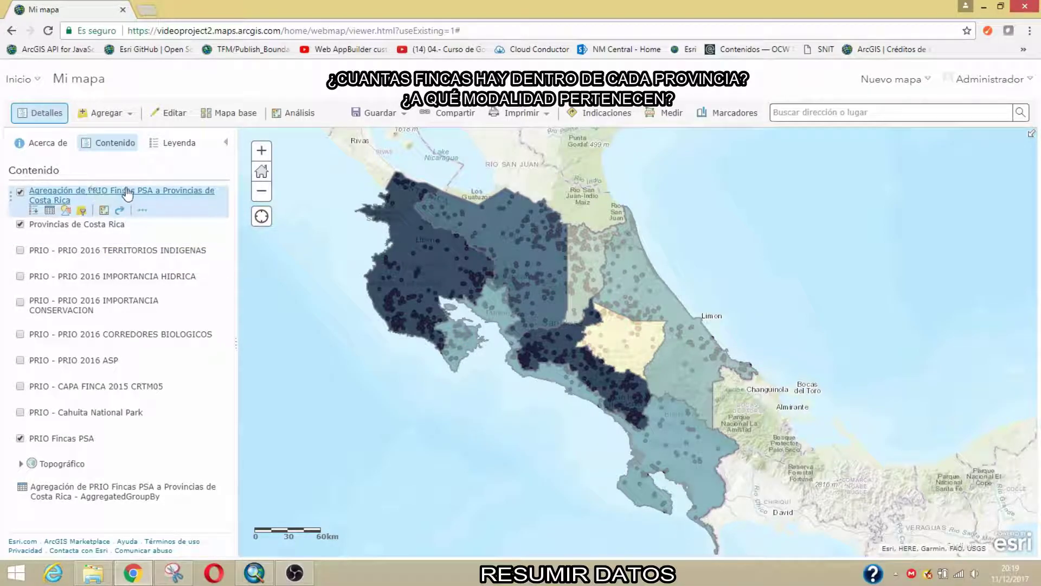
Hide the aggregation result layer from the legend and expand its symbology in the contents list
{"action": "left_click", "coordinate": [144, 213]}
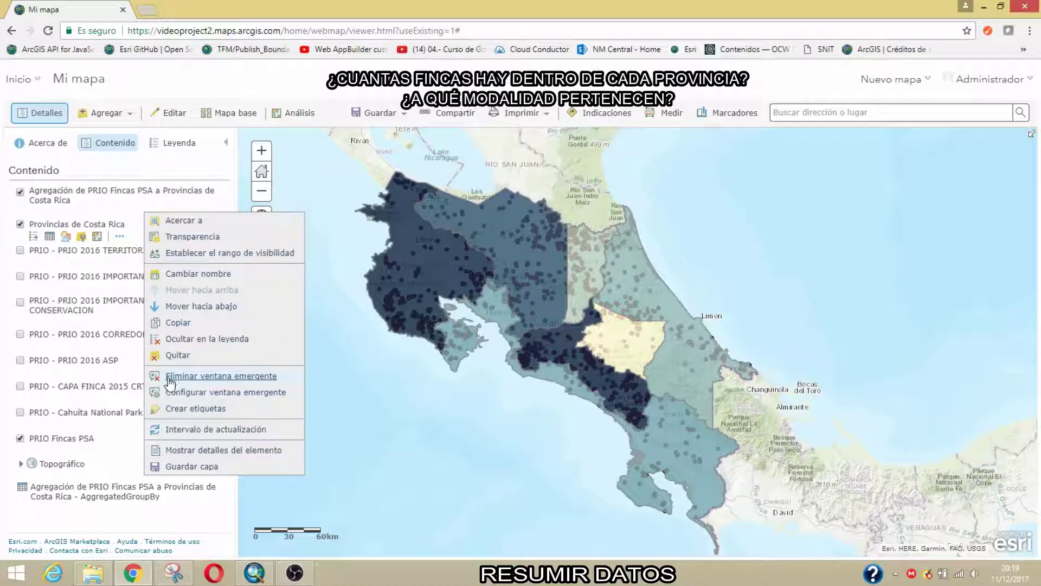
{"action": "left_click", "coordinate": [199, 342]}
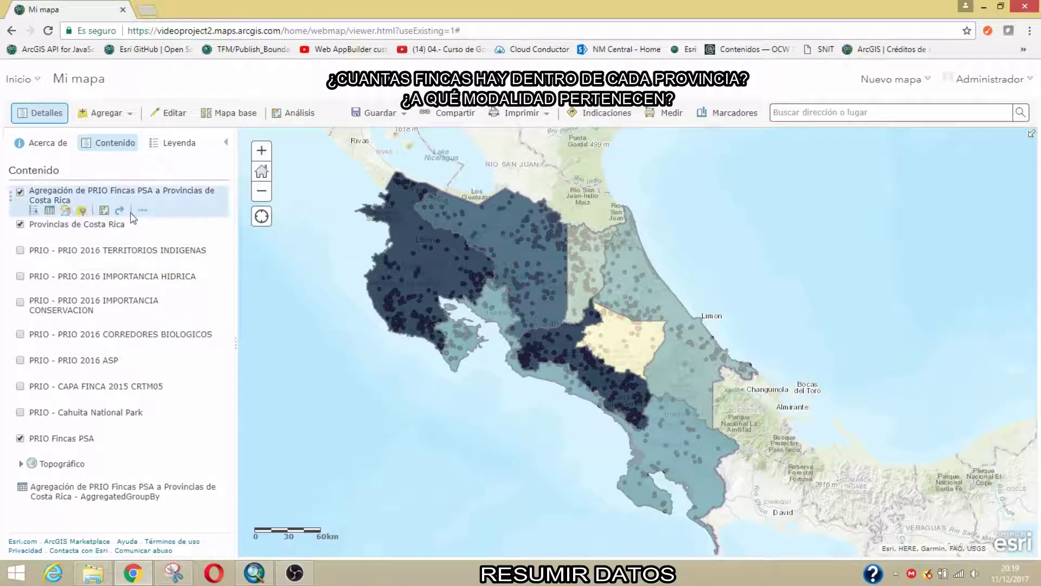
{"action": "left_click", "coordinate": [33, 210]}
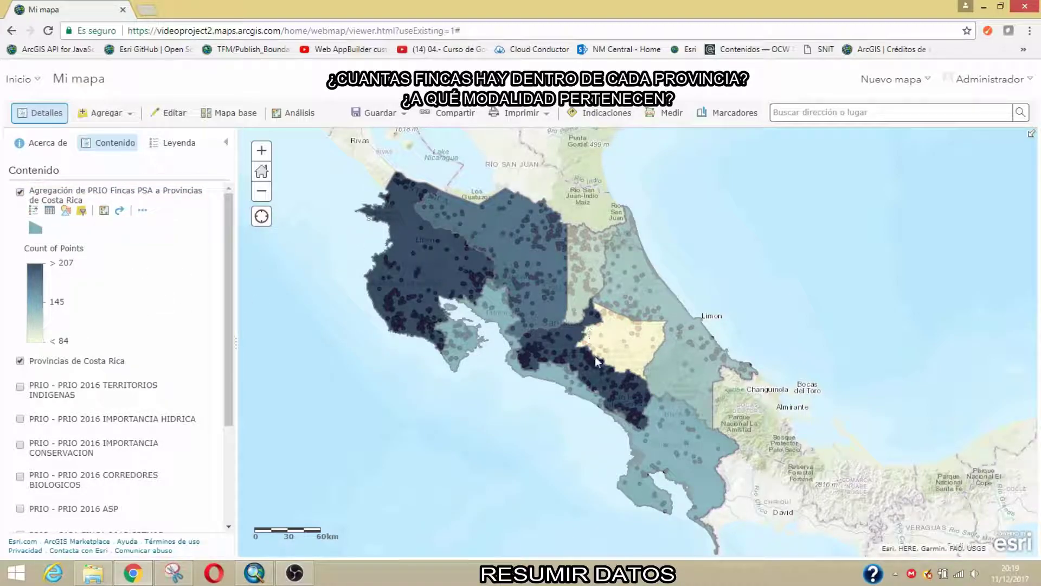
View the aggregation layer's attribute table, highlight the ALAJUELA record on the map, and locate the groupBySummary column
{"action": "left_click", "coordinate": [49, 211]}
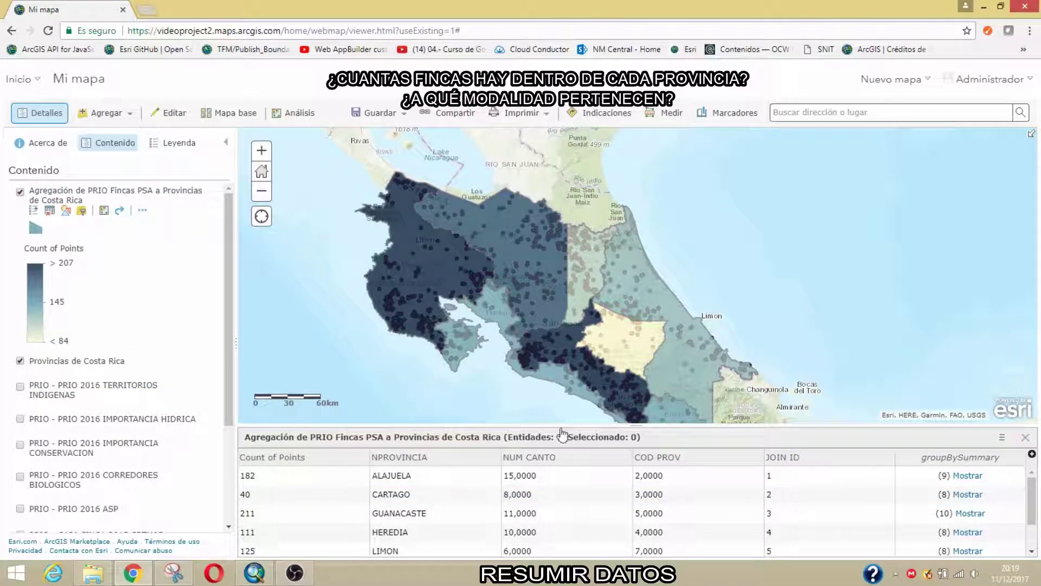
{"action": "left_click_drag", "start_coordinate": [517, 359], "coordinate": [495, 283]}
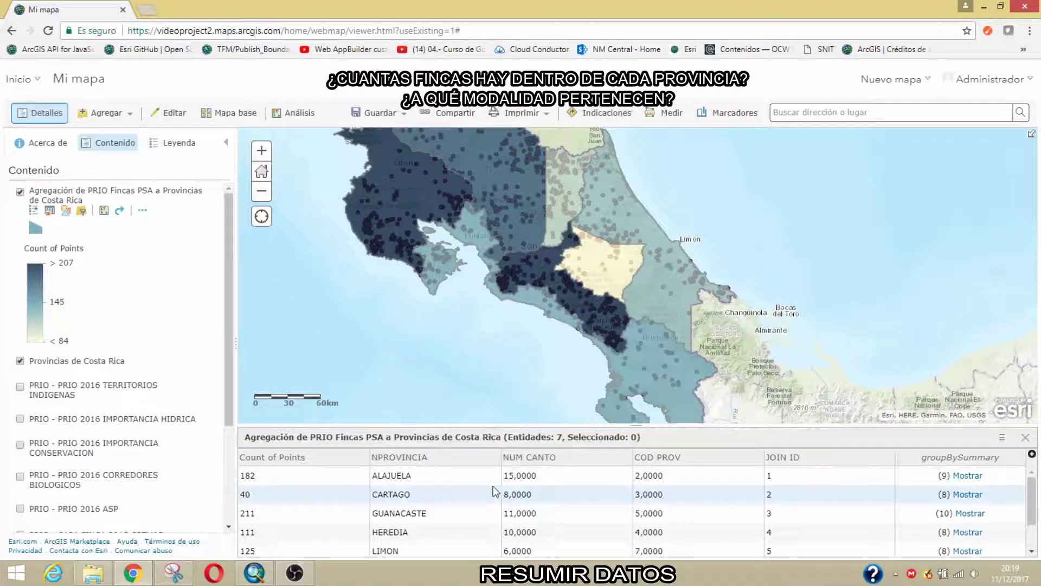
{"action": "scroll", "coordinate": [501, 521], "scroll_direction": "down", "scroll_amount": 2}
{"action": "scroll", "coordinate": [497, 532], "scroll_direction": "up", "scroll_amount": 2}
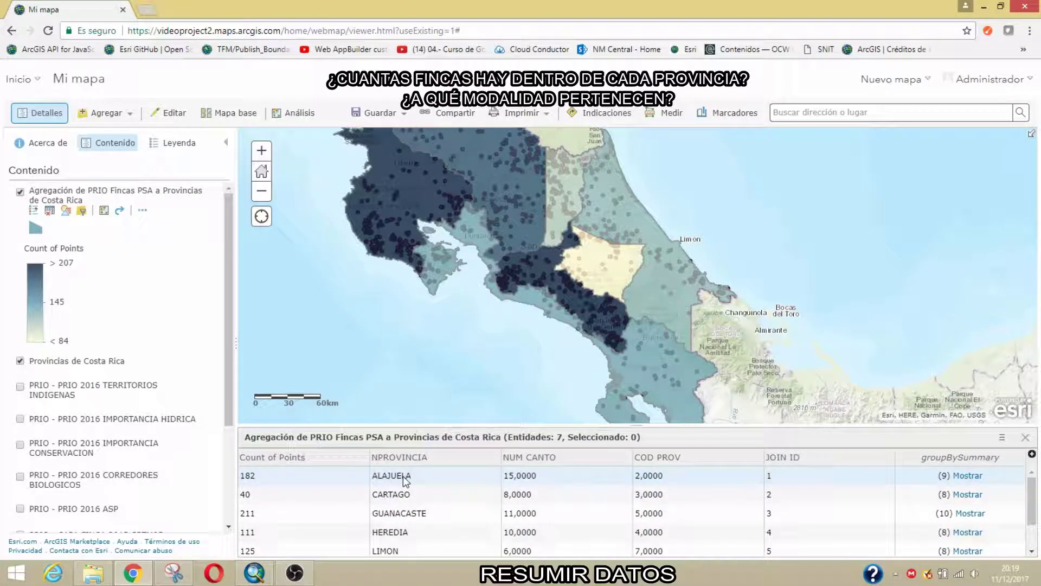
{"action": "left_click", "coordinate": [309, 473]}
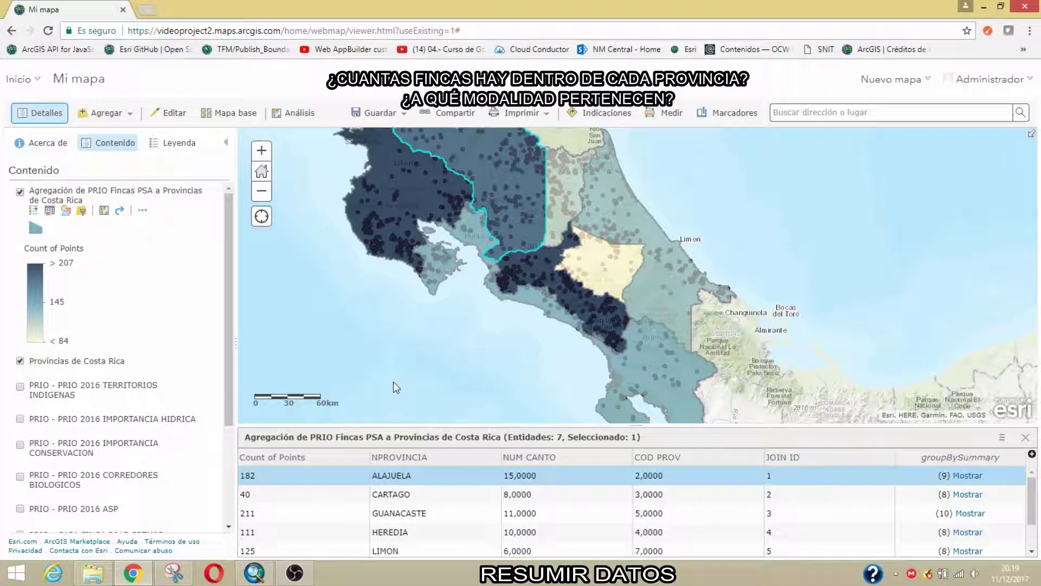
{"action": "scroll", "coordinate": [392, 379], "scroll_direction": "down", "scroll_amount": 1}
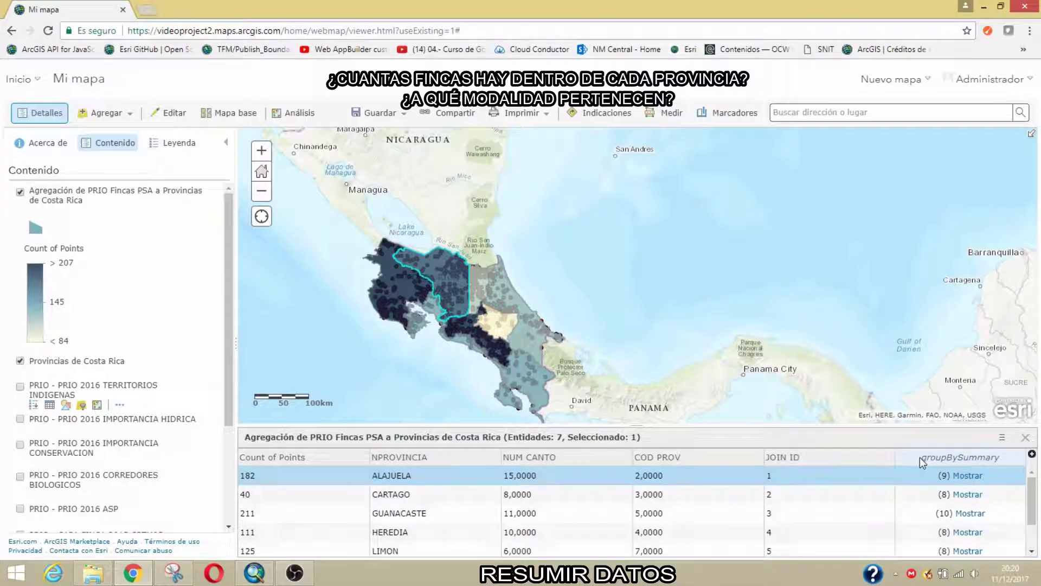
{"action": "left_click_drag", "start_coordinate": [923, 458], "coordinate": [1002, 461]}
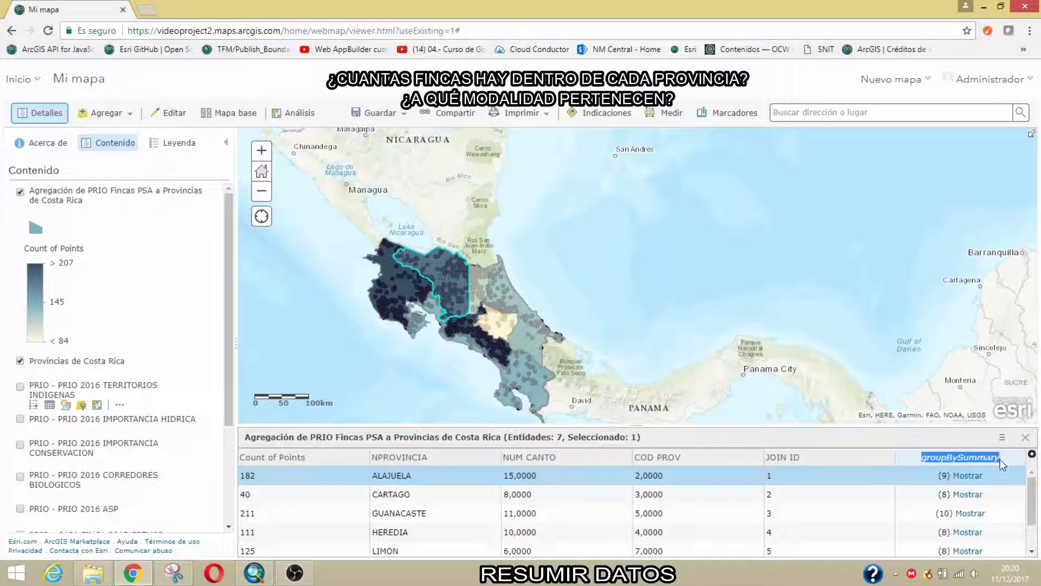
Open the groupBySummary records for ALAJUELA and examine the point count and percentage of each modality
{"action": "left_click", "coordinate": [969, 477]}
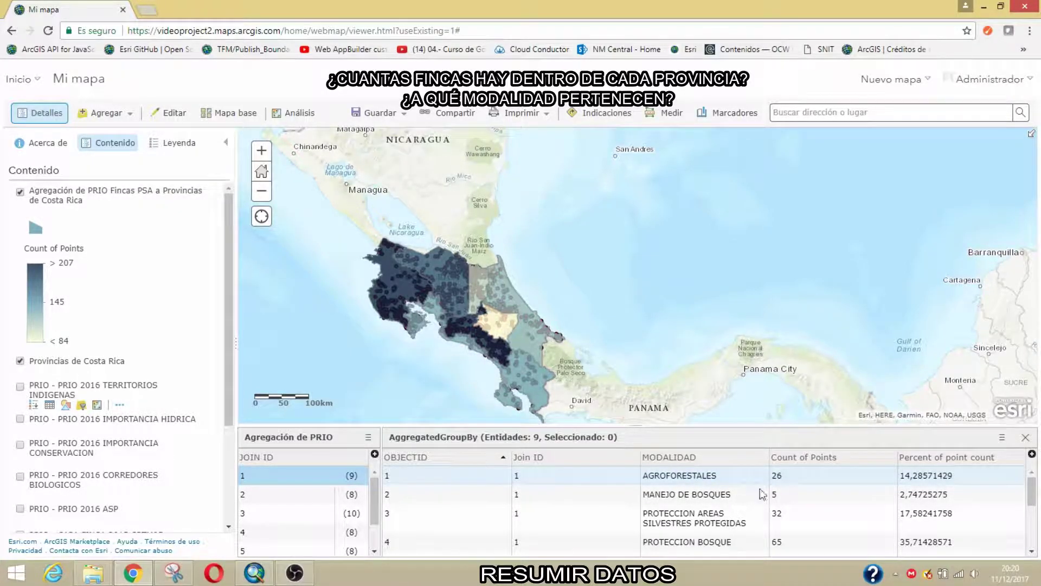
{"action": "scroll", "coordinate": [745, 479], "scroll_direction": "down", "scroll_amount": 3}
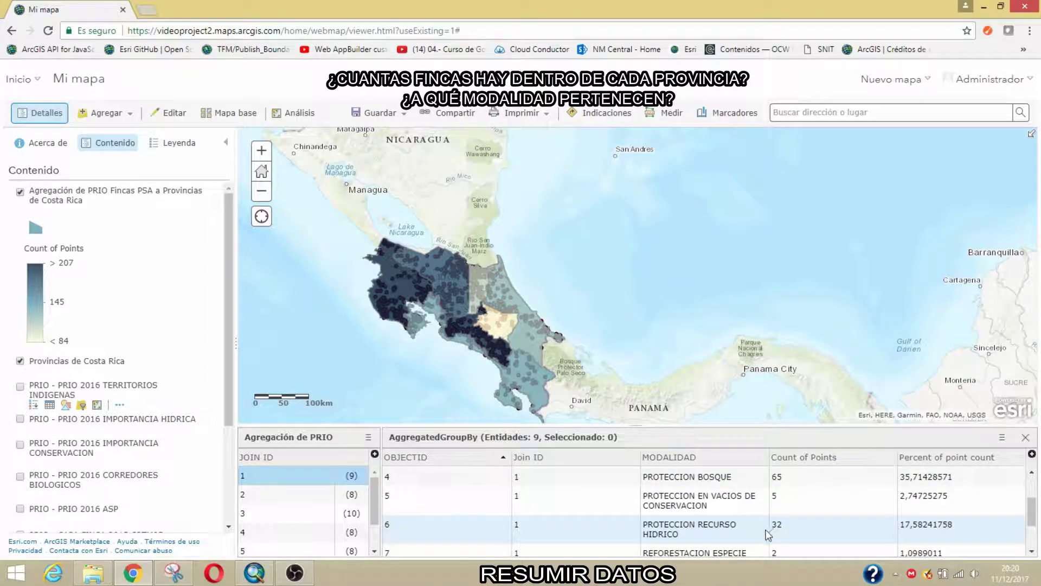
{"action": "scroll", "coordinate": [759, 504], "scroll_direction": "down", "scroll_amount": 3}
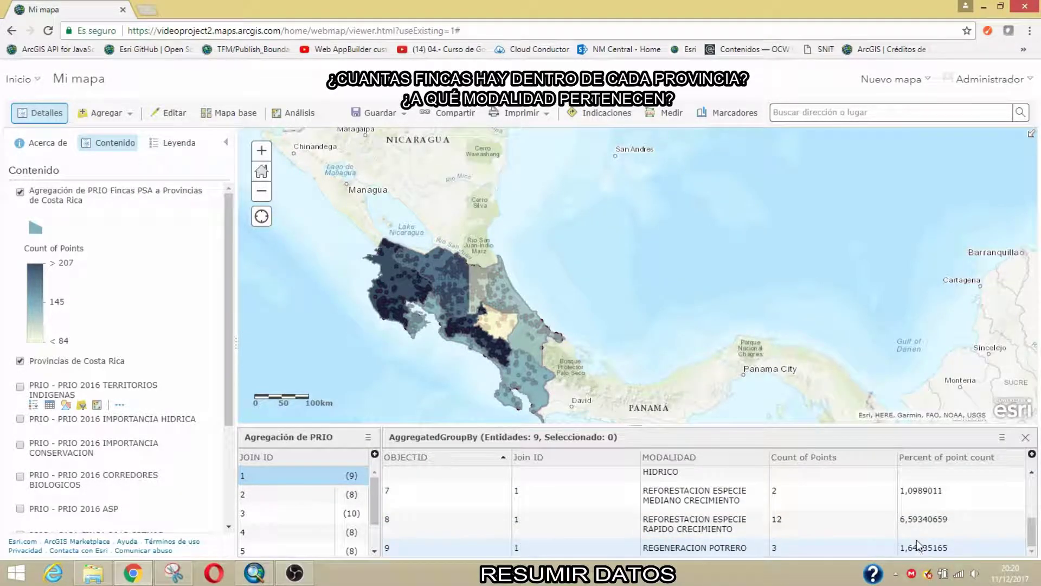
{"action": "scroll", "coordinate": [878, 522], "scroll_direction": "up", "scroll_amount": 5}
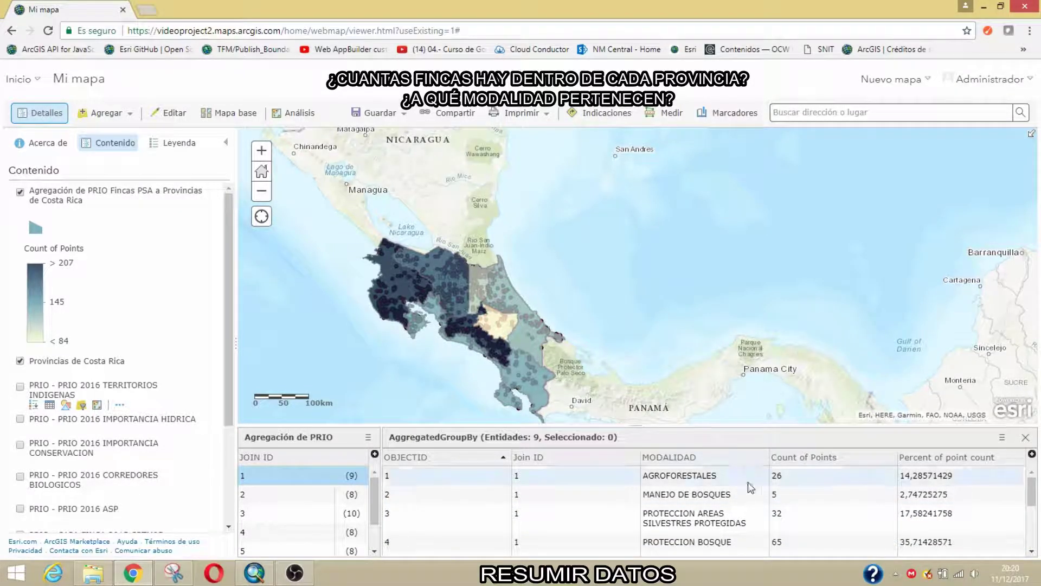
{"action": "scroll", "coordinate": [805, 542], "scroll_direction": "down", "scroll_amount": 5}
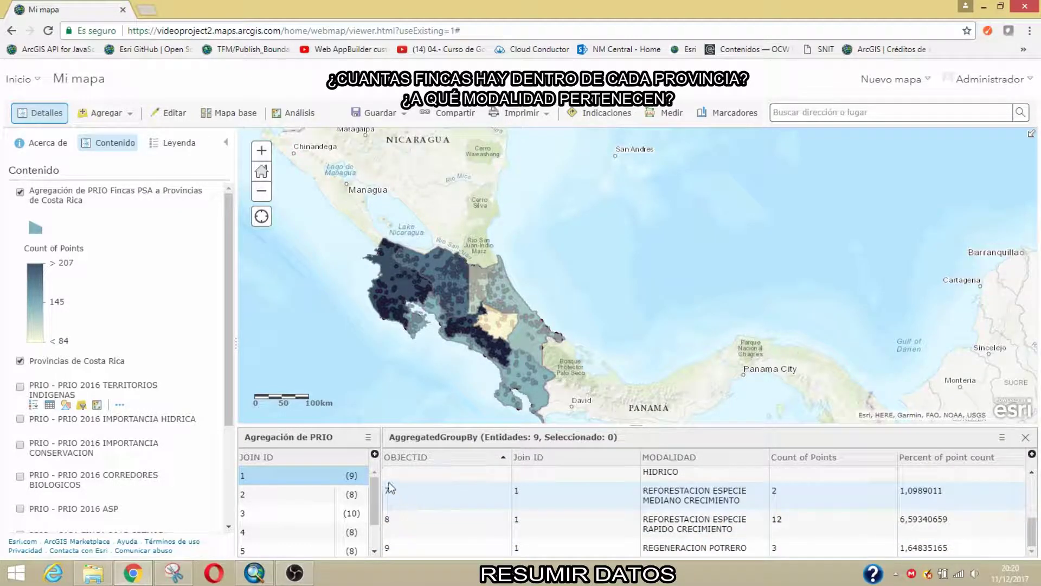
Review the modality counts and percentages for the provinces with Join ID 2 to 5, and close the related records
{"action": "left_click", "coordinate": [267, 496]}
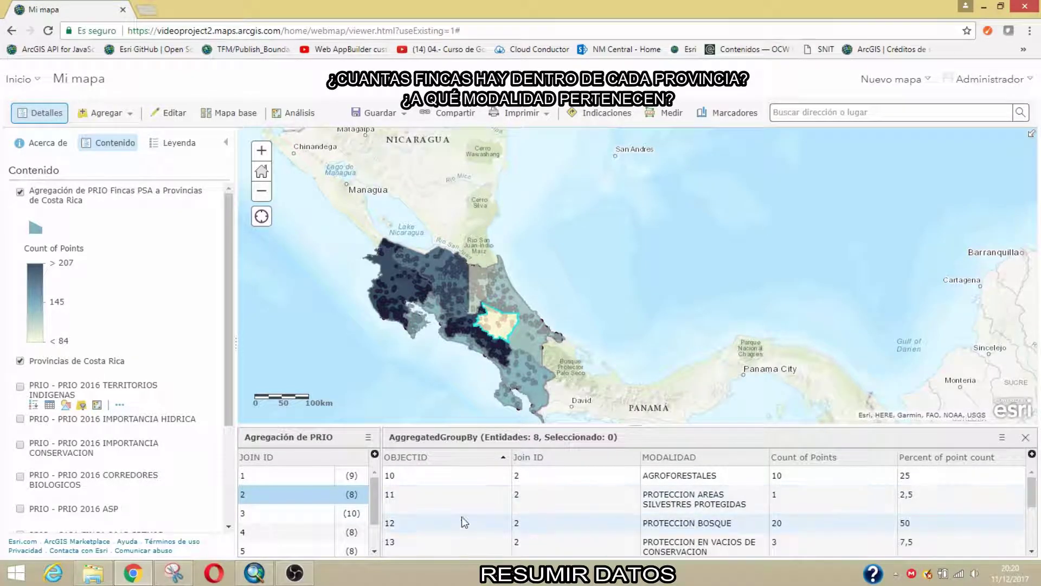
{"action": "left_click", "coordinate": [349, 518]}
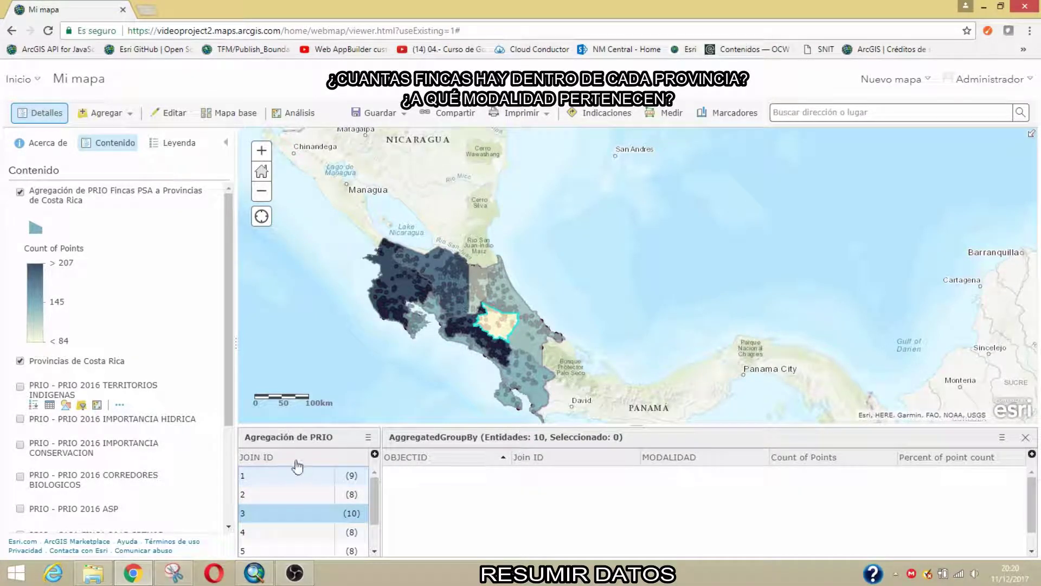
{"action": "left_click", "coordinate": [339, 532]}
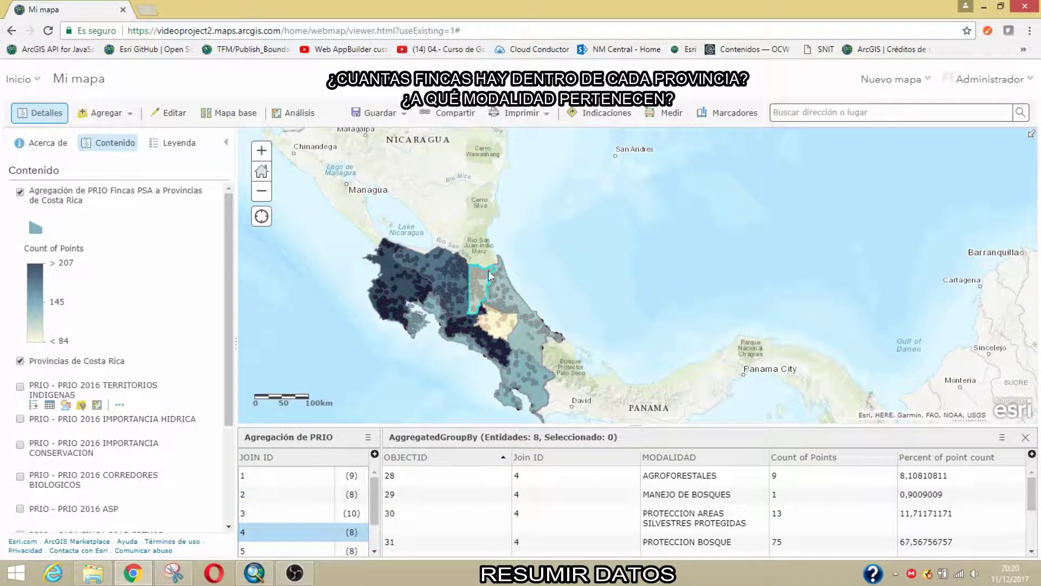
{"action": "left_click", "coordinate": [349, 550]}
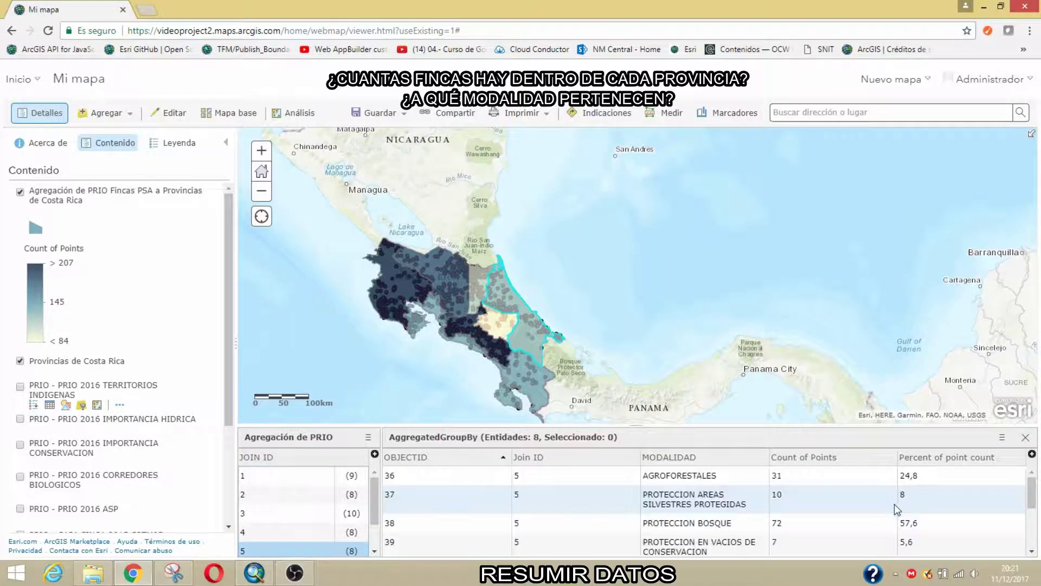
{"action": "scroll", "coordinate": [628, 515], "scroll_direction": "down", "scroll_amount": 3}
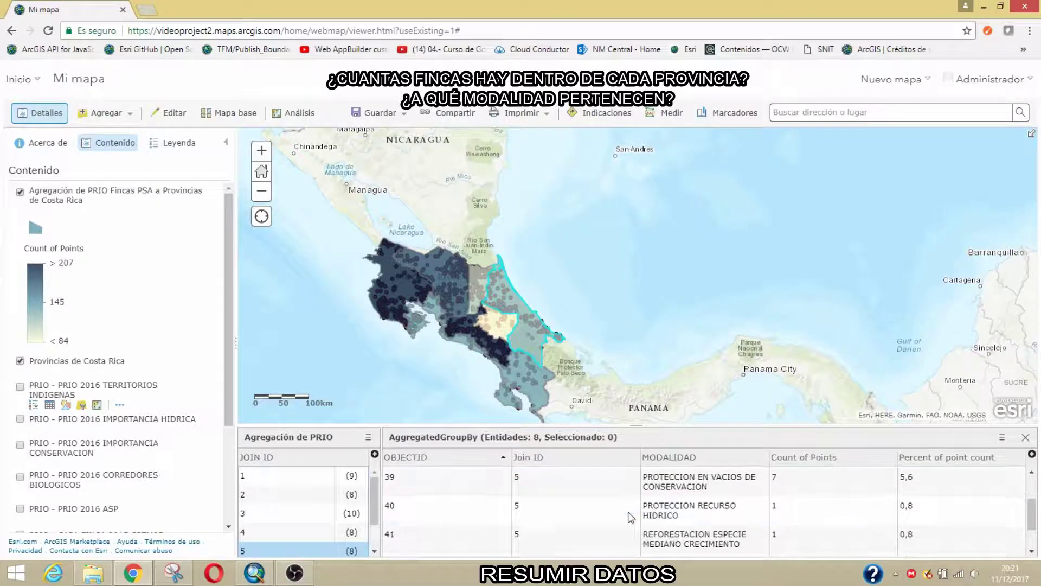
{"action": "scroll", "coordinate": [628, 515], "scroll_direction": "up", "scroll_amount": 3}
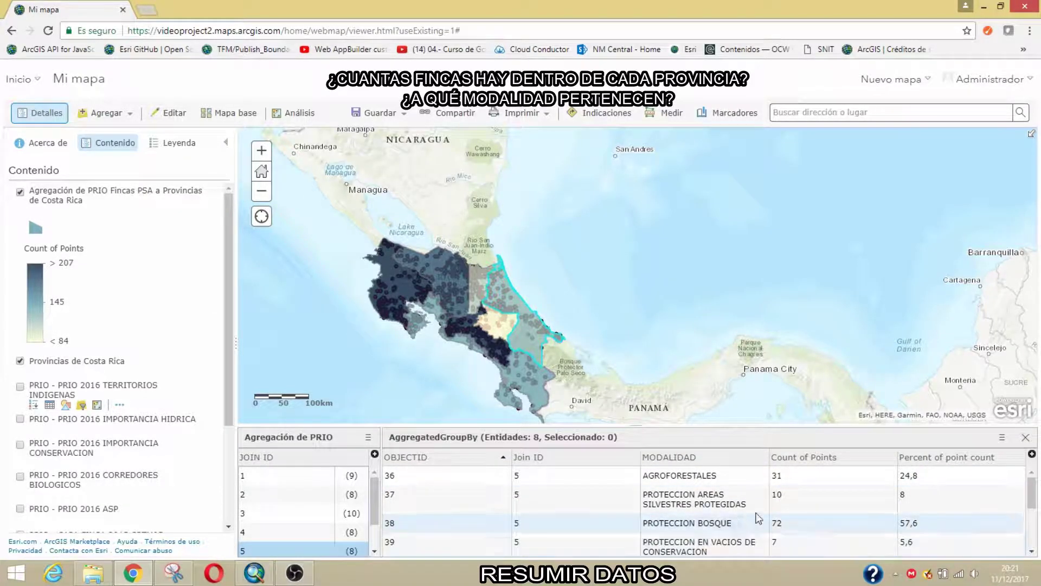
{"action": "scroll", "coordinate": [850, 516], "scroll_direction": "down", "scroll_amount": 1}
{"action": "scroll", "coordinate": [849, 515], "scroll_direction": "down", "scroll_amount": 3}
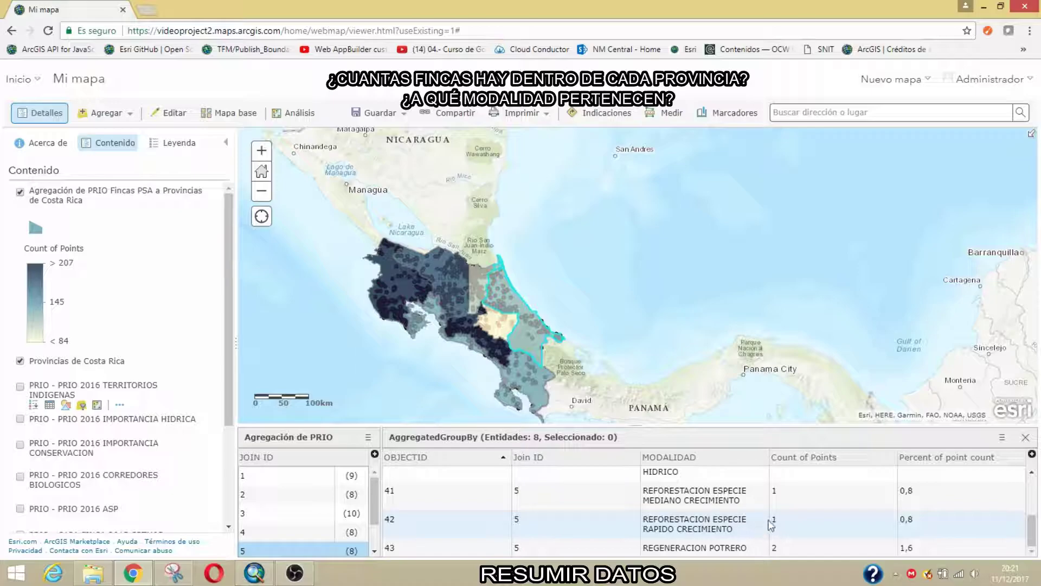
{"action": "scroll", "coordinate": [773, 524], "scroll_direction": "up", "scroll_amount": 3}
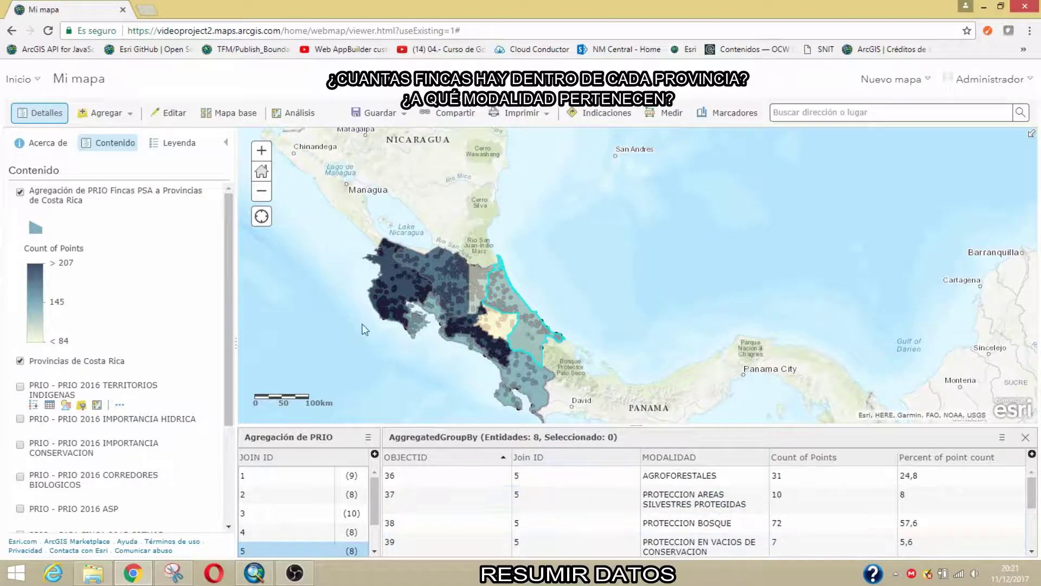
{"action": "left_click", "coordinate": [1025, 437]}
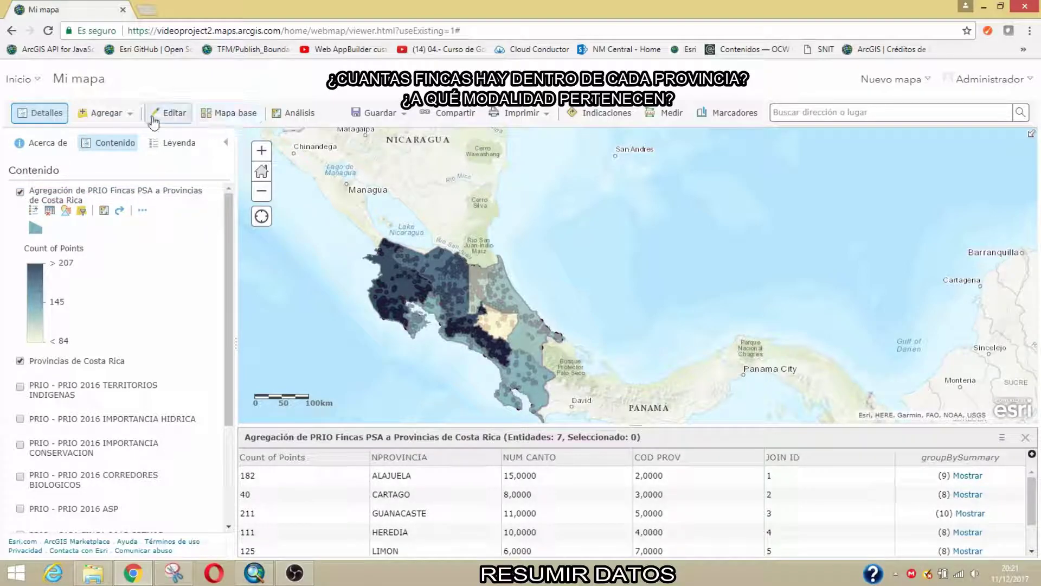
Toggle the contents pane and the aggregation layer off and back on to compare the layer with the farm points
{"action": "left_click", "coordinate": [45, 115]}
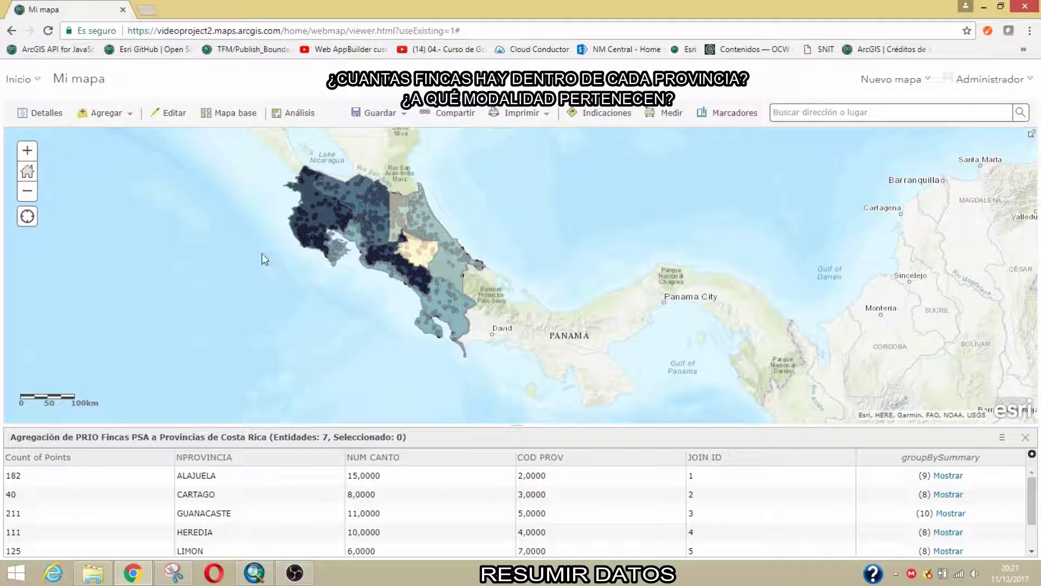
{"action": "left_click", "coordinate": [43, 113]}
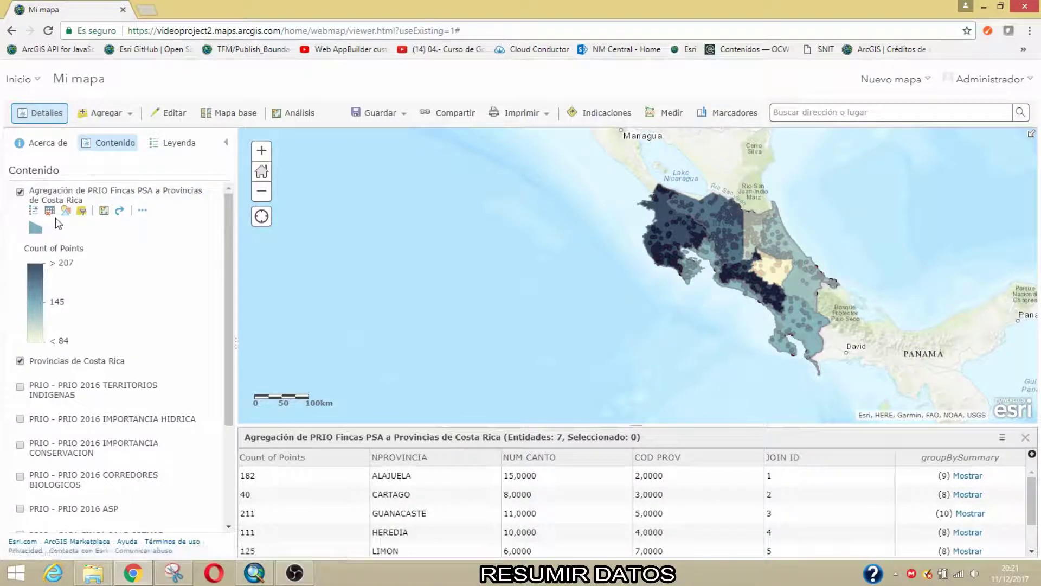
{"action": "left_click", "coordinate": [20, 193]}
{"action": "left_click", "coordinate": [20, 193]}
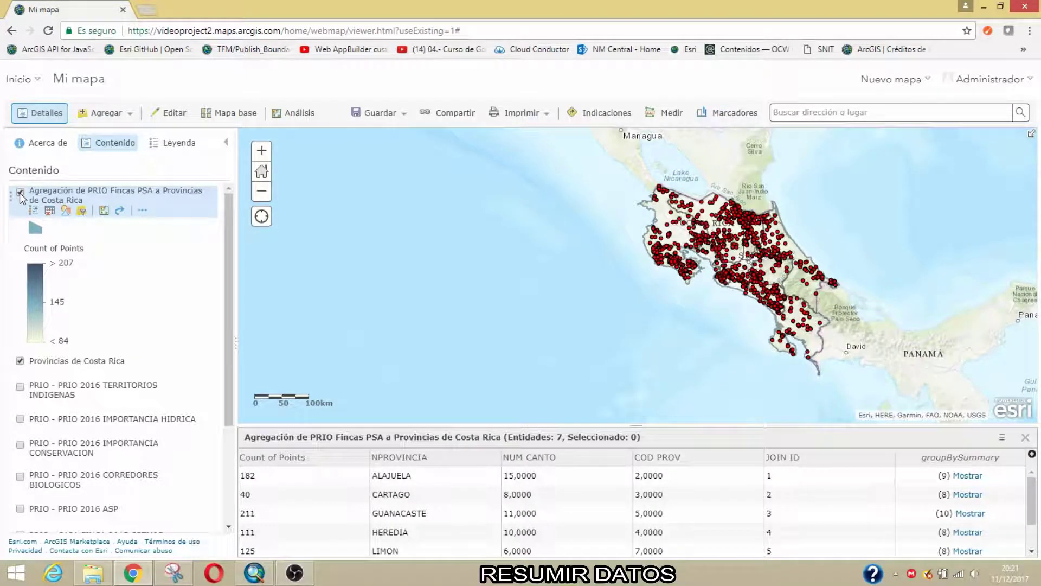
Remove the aggregation result layer from the map and turn off the Provincias de Costa Rica layer
{"action": "left_click", "coordinate": [142, 212]}
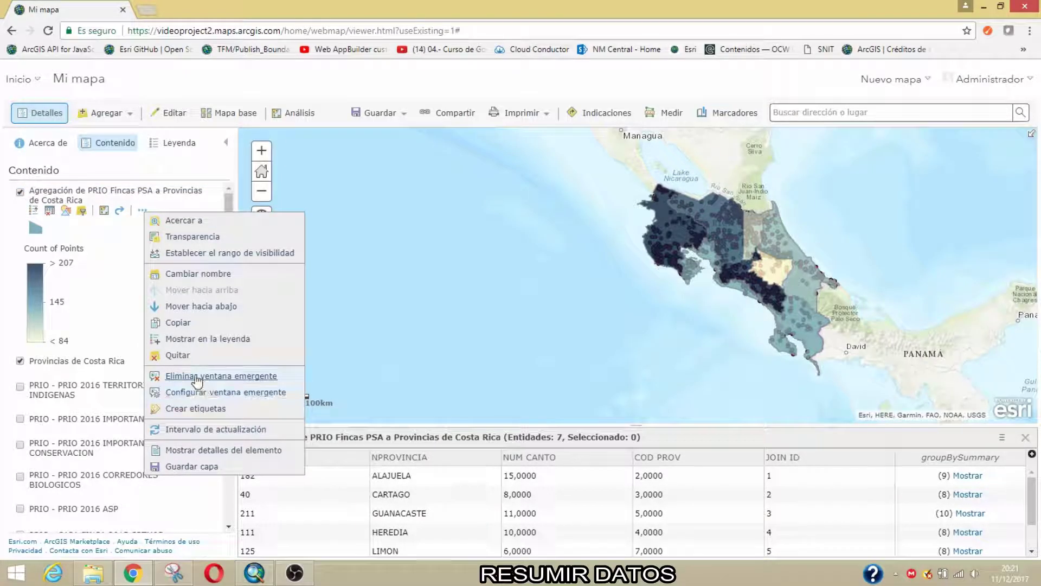
{"action": "left_click", "coordinate": [178, 355]}
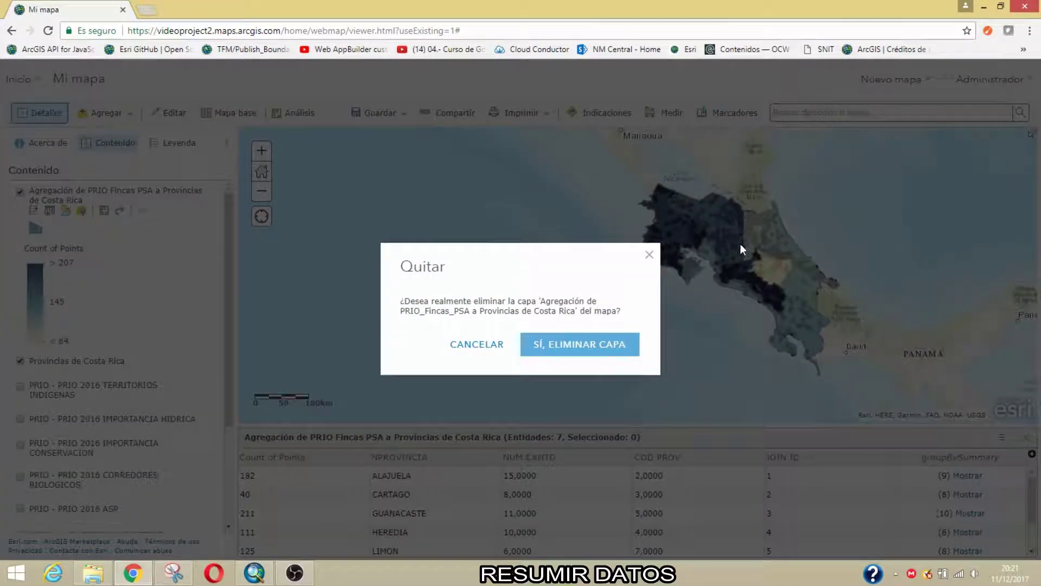
{"action": "left_click", "coordinate": [598, 355]}
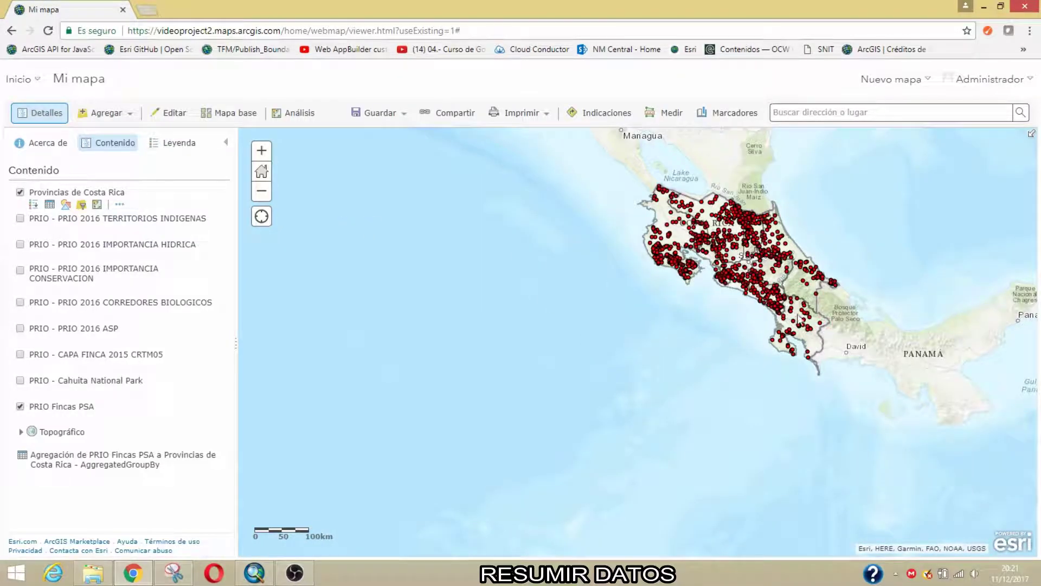
{"action": "left_click_drag", "start_coordinate": [814, 261], "coordinate": [736, 286]}
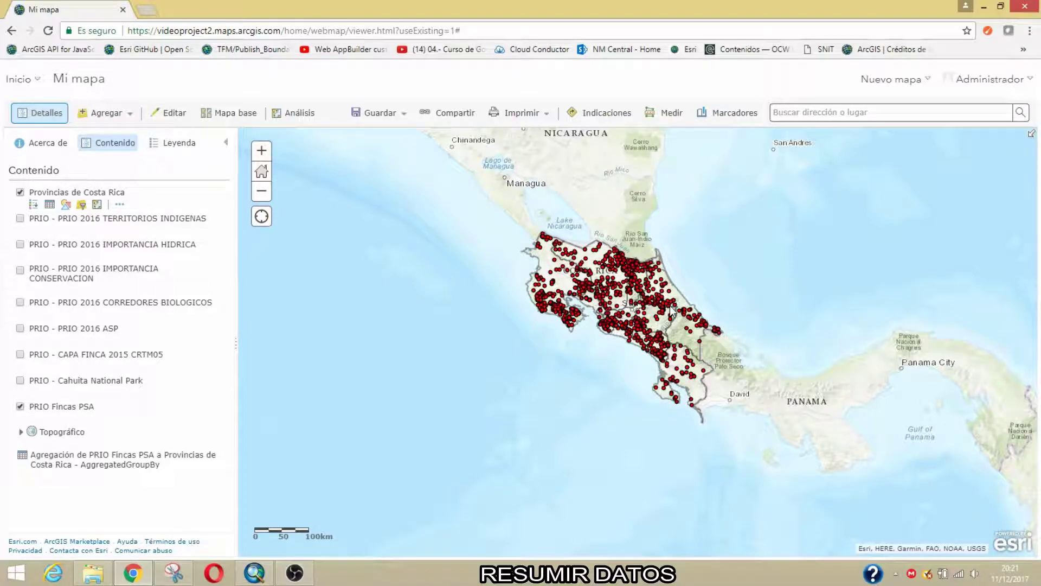
{"action": "scroll", "coordinate": [619, 336], "scroll_direction": "up", "scroll_amount": 2}
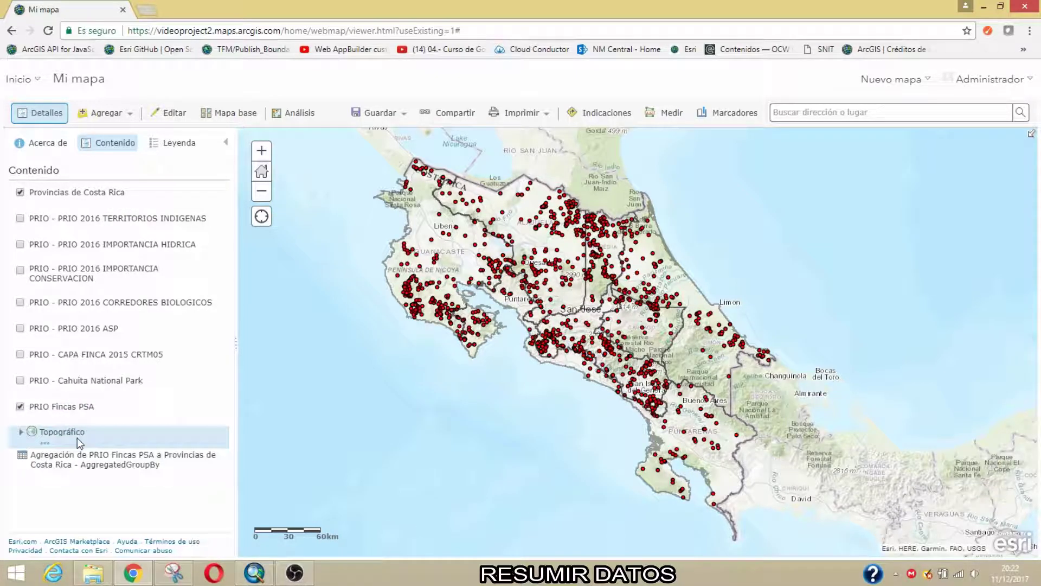
{"action": "left_click", "coordinate": [20, 192]}
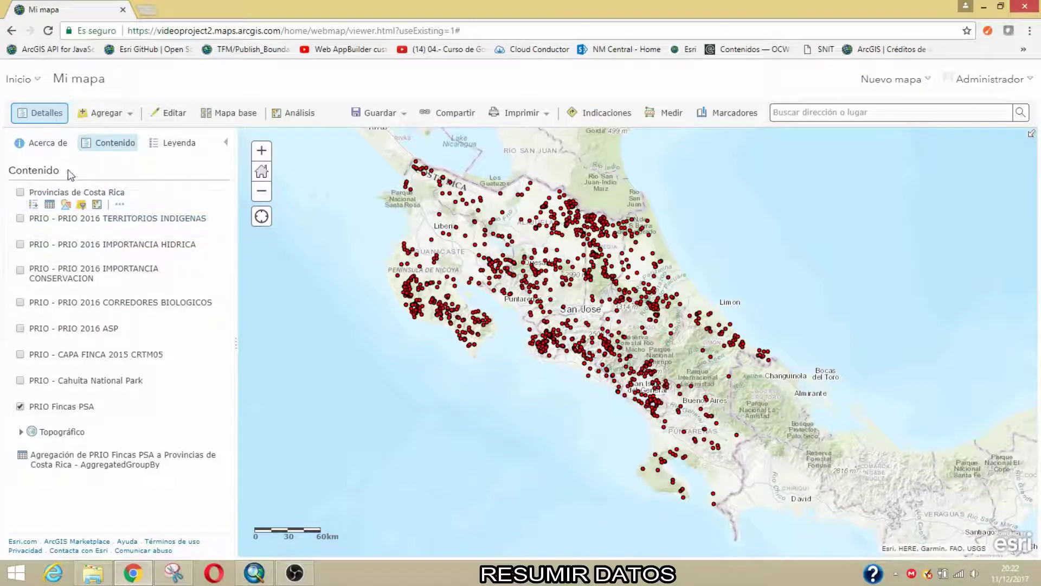
Search the organization's layers and add the Analisis layer to the map
{"action": "left_click", "coordinate": [107, 113]}
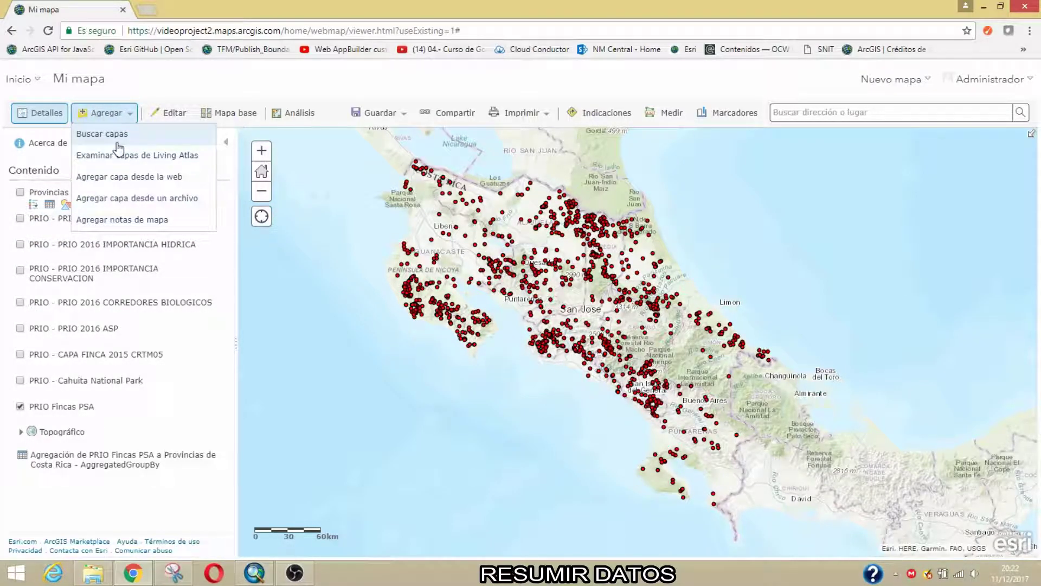
{"action": "left_click", "coordinate": [115, 137]}
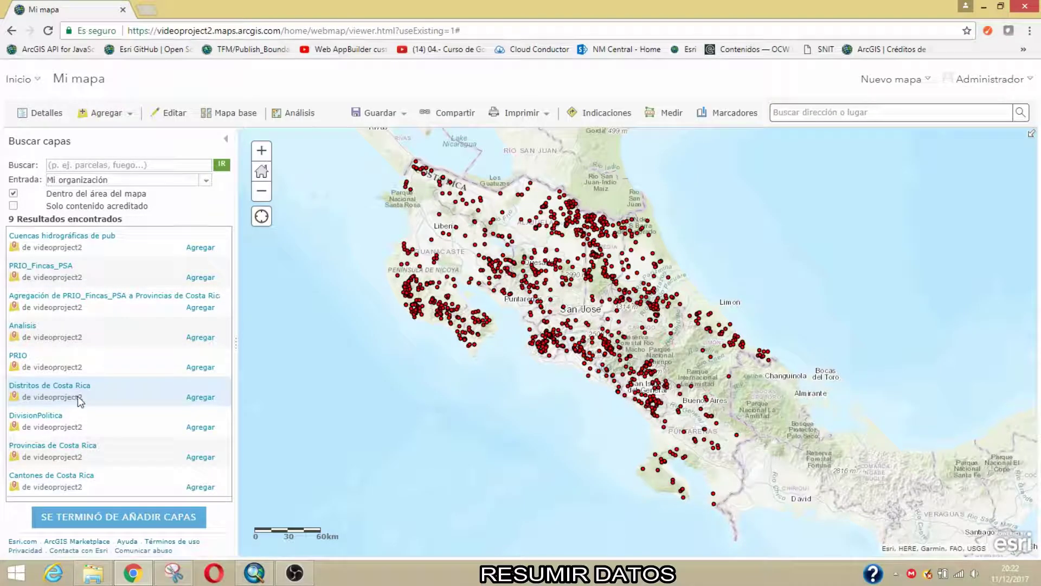
{"action": "left_click", "coordinate": [195, 339]}
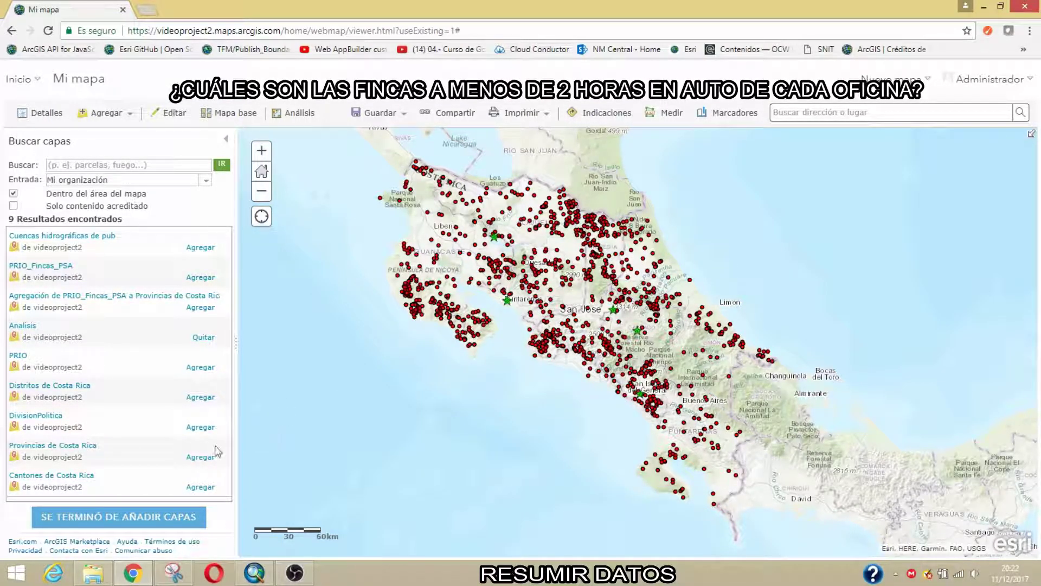
Finish adding layers, then turn off the Analisis - Beneficiarios layer and remove it from the map
{"action": "left_click", "coordinate": [121, 518]}
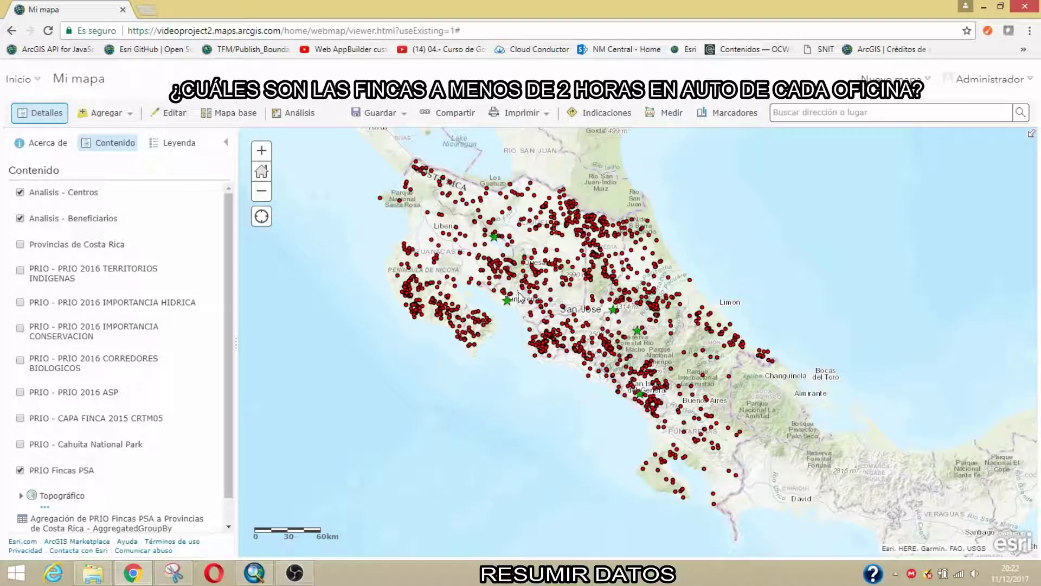
{"action": "mouse_move", "coordinate": [49, 232]}
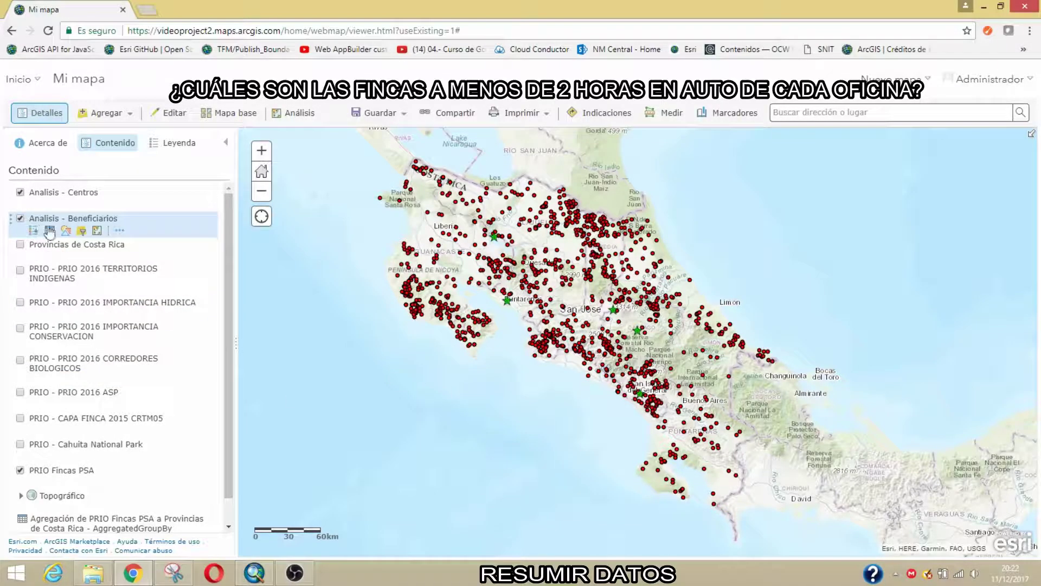
{"action": "left_click", "coordinate": [20, 219]}
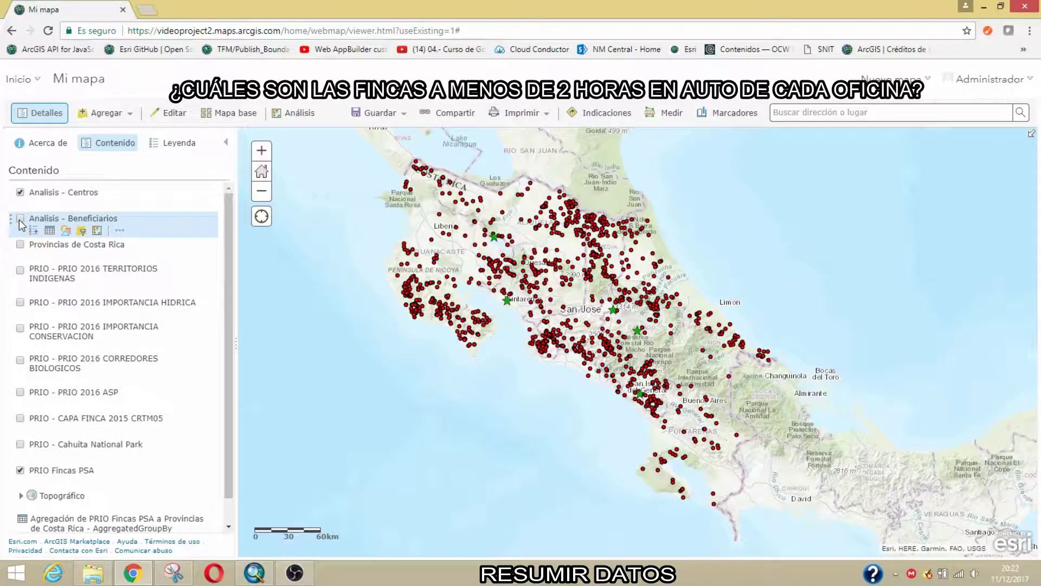
{"action": "left_click", "coordinate": [120, 230]}
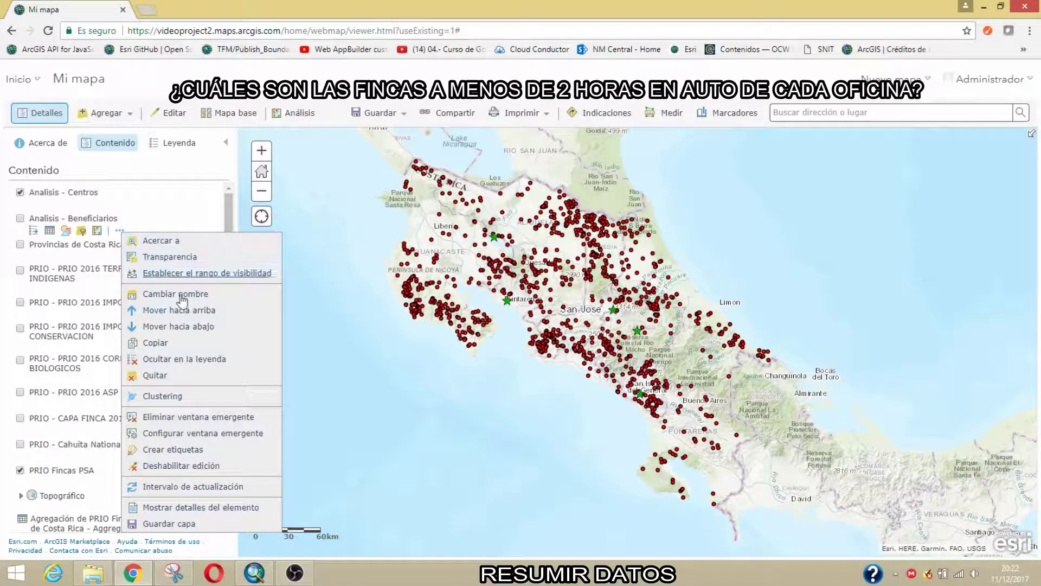
{"action": "left_click", "coordinate": [157, 376]}
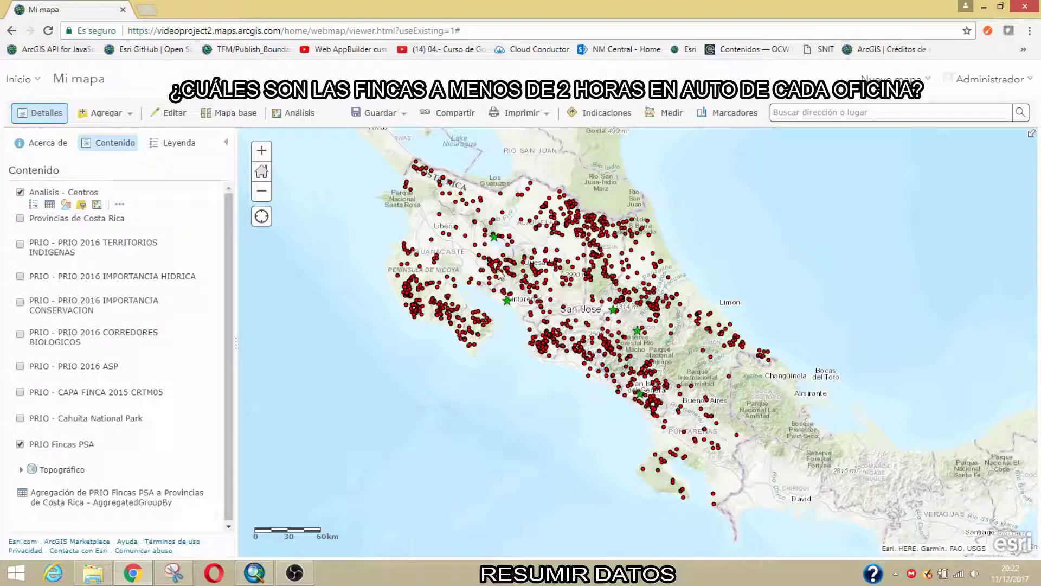
Start a Resumir cerca de analysis measuring from the Analisis - Centros layer and summarizing the PRIO_Fincas_PSA layer
{"action": "left_click_drag", "start_coordinate": [566, 293], "coordinate": [536, 277]}
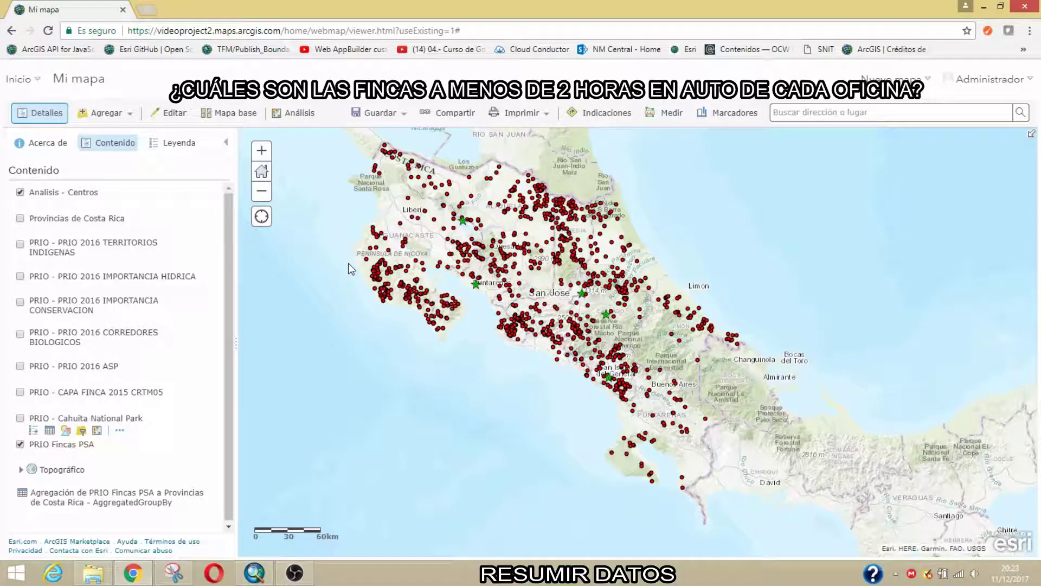
{"action": "left_click", "coordinate": [298, 113]}
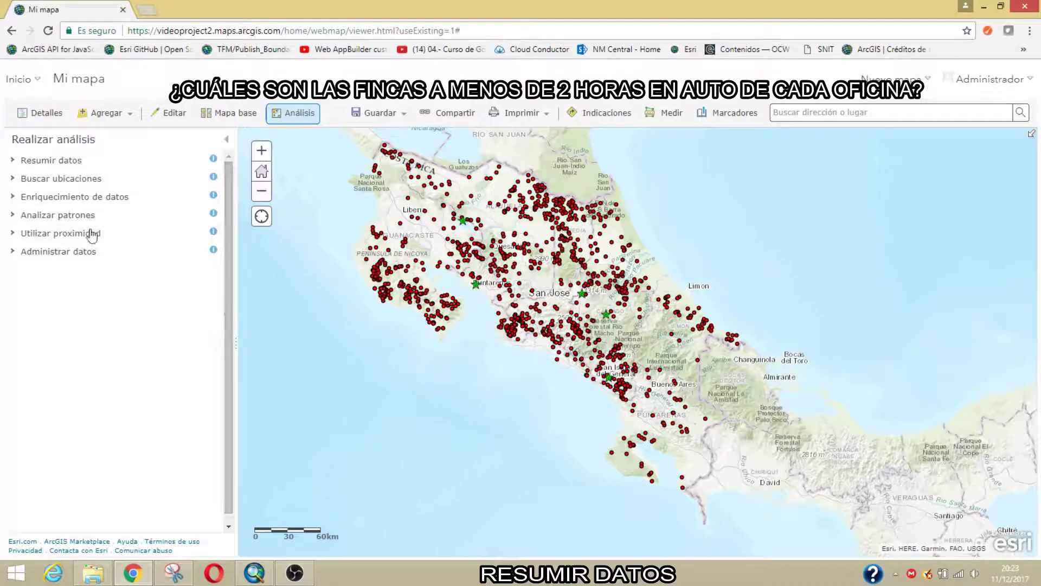
{"action": "left_click", "coordinate": [70, 161]}
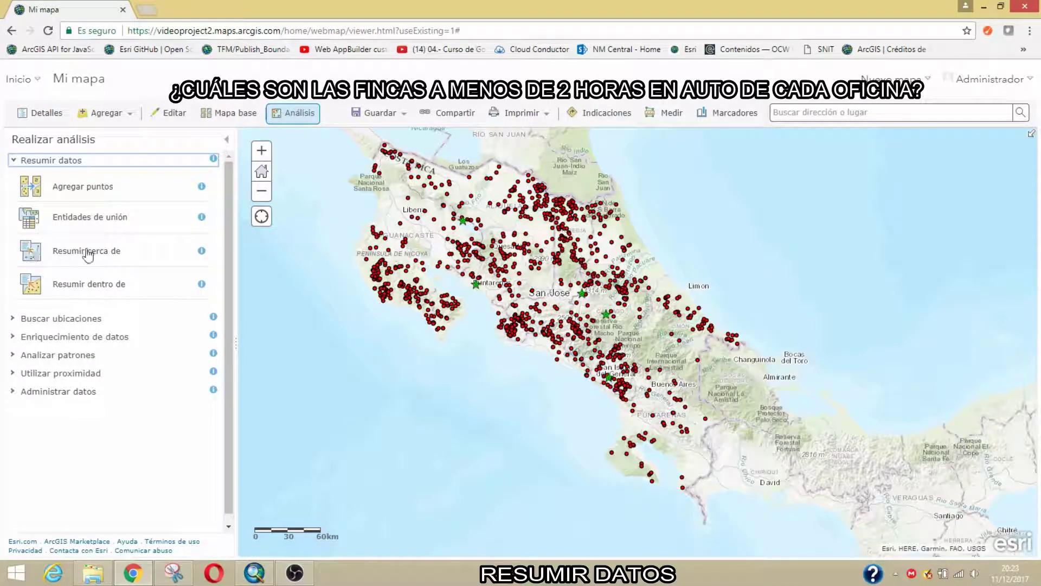
{"action": "left_click", "coordinate": [139, 253]}
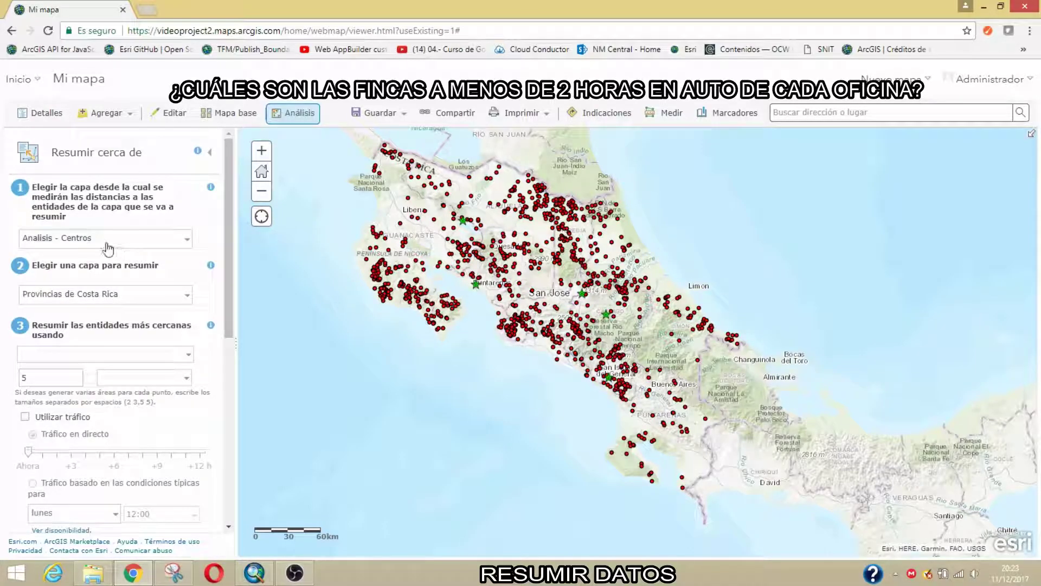
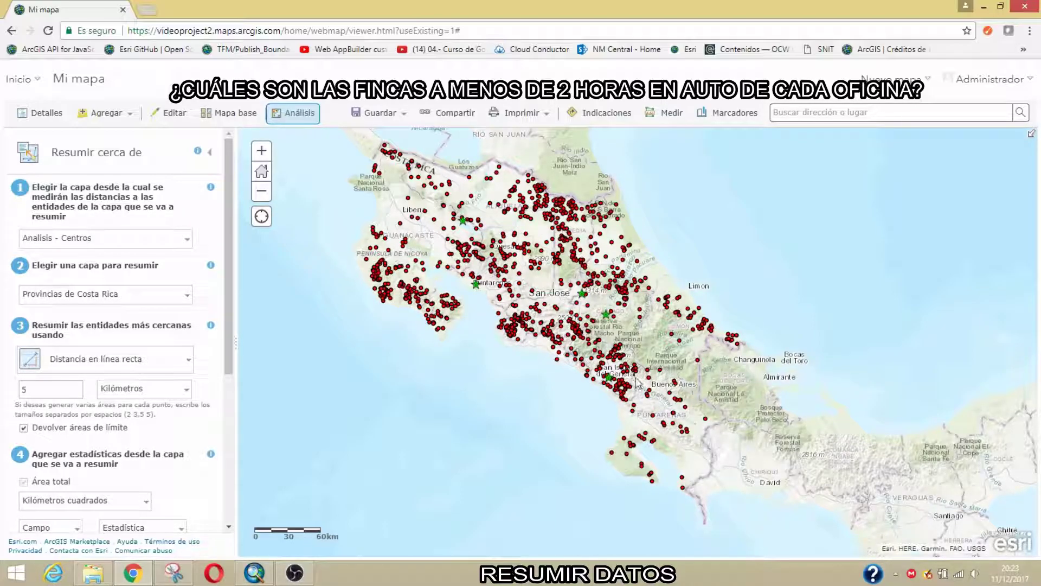
{"action": "scroll", "coordinate": [478, 287], "scroll_direction": "up", "scroll_amount": 2}
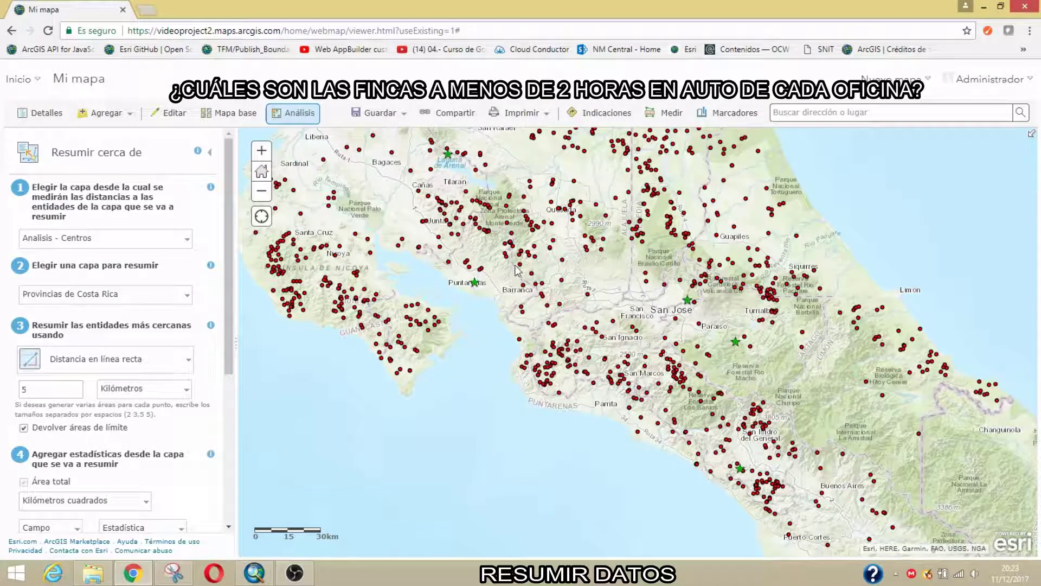
{"action": "scroll", "coordinate": [452, 282], "scroll_direction": "up", "scroll_amount": 1}
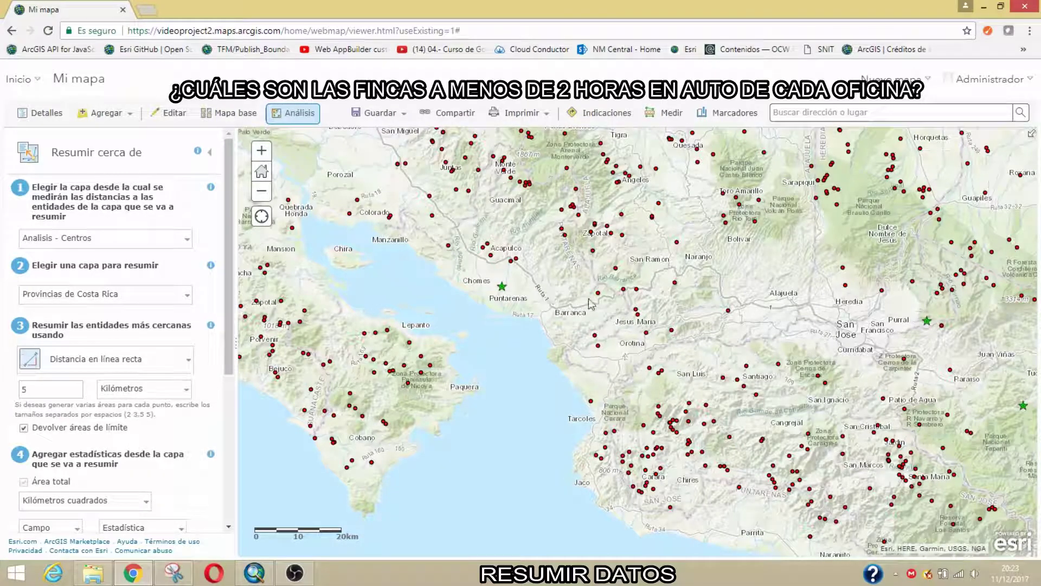
{"action": "scroll", "coordinate": [460, 283], "scroll_direction": "down", "scroll_amount": 1}
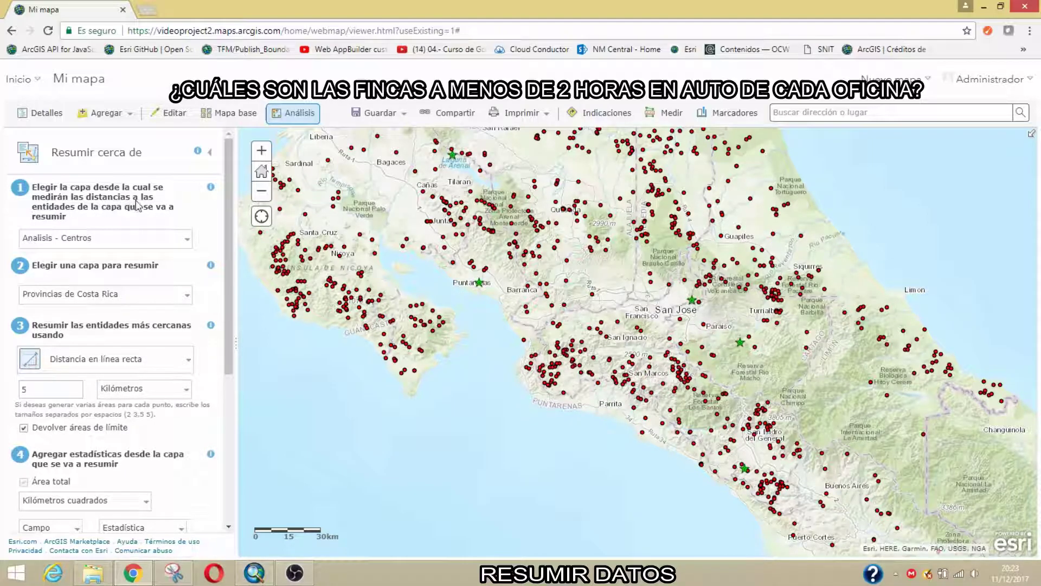
{"action": "left_click", "coordinate": [180, 242]}
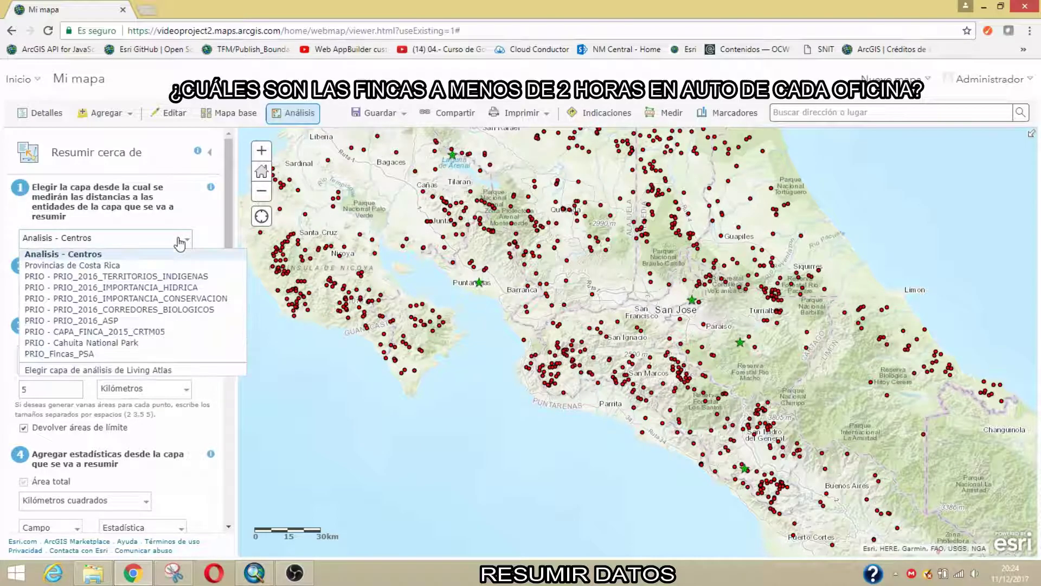
{"action": "left_click", "coordinate": [90, 255]}
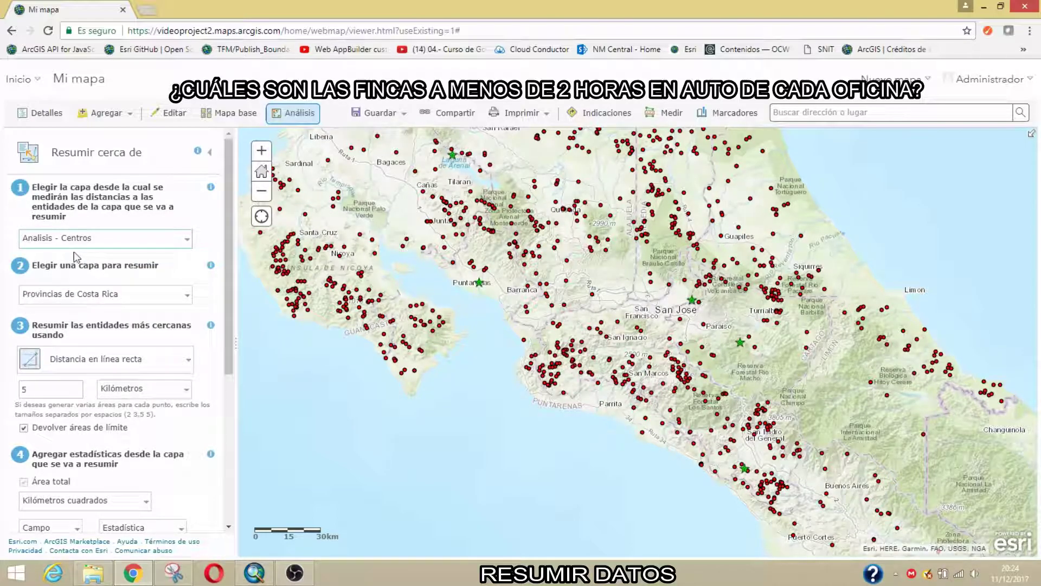
{"action": "left_click", "coordinate": [185, 300]}
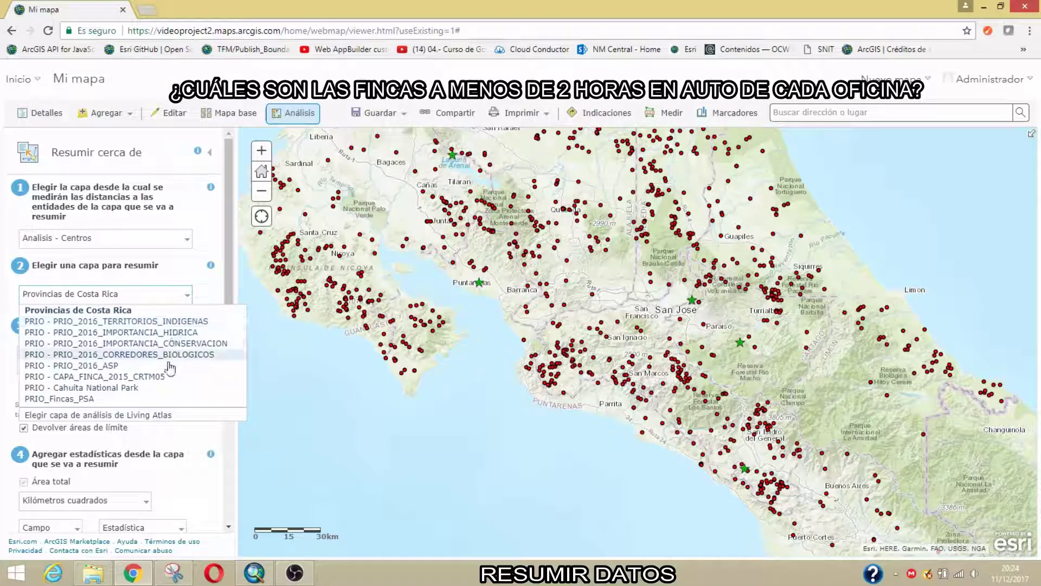
{"action": "left_click", "coordinate": [71, 399]}
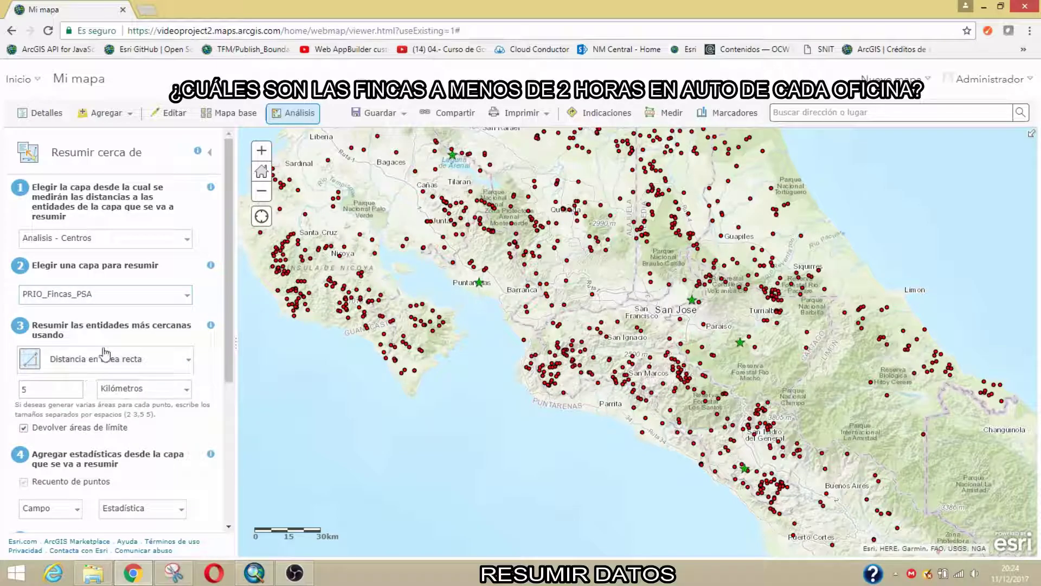
Set the analysis to summarize the nearest features by Driving Time within 2 hours (Horas)
{"action": "scroll", "coordinate": [214, 325], "scroll_direction": "down", "scroll_amount": 2}
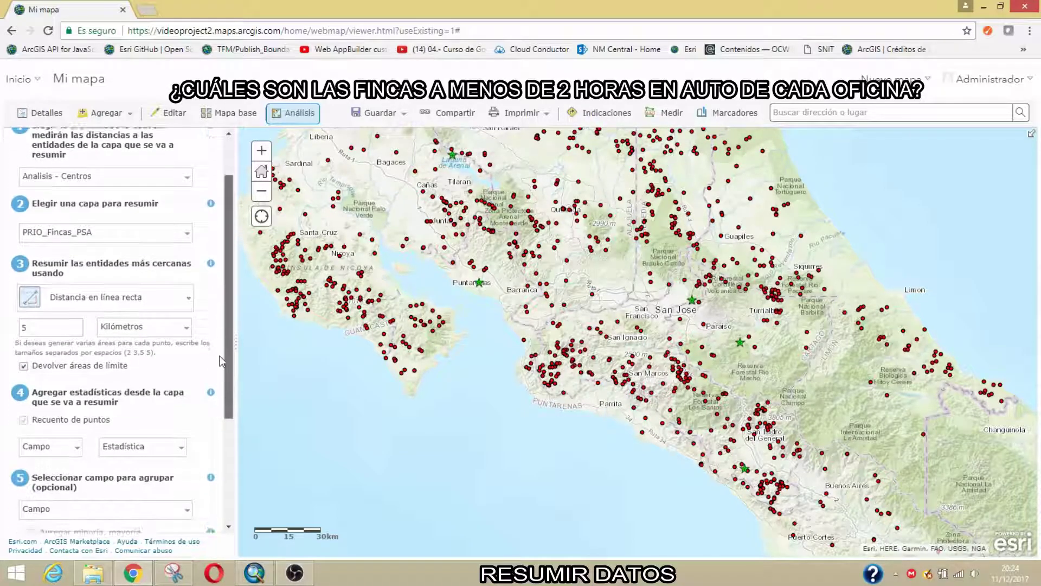
{"action": "left_click", "coordinate": [136, 292]}
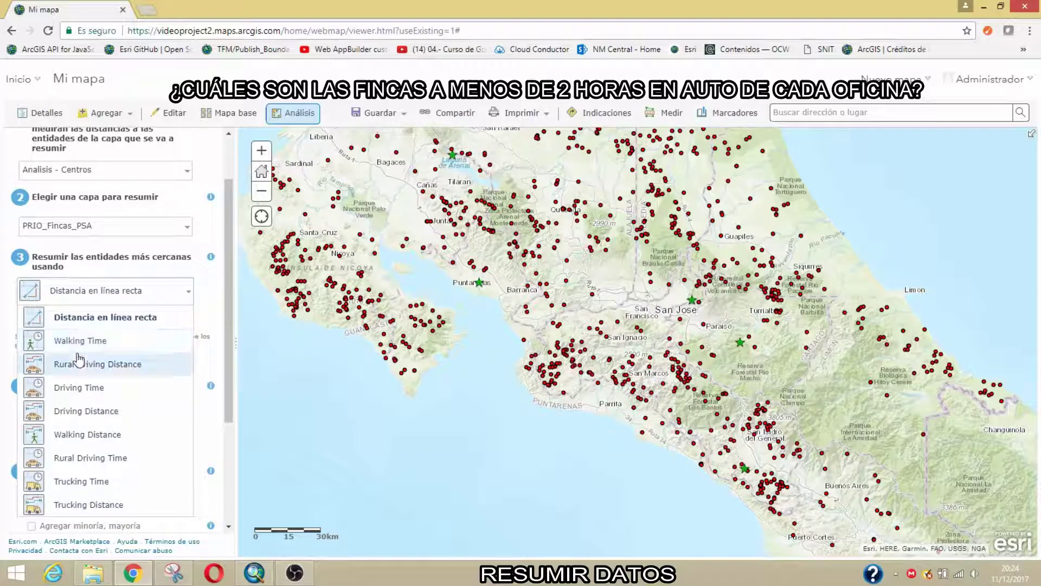
{"action": "left_click", "coordinate": [74, 394]}
{"action": "left_click_drag", "start_coordinate": [41, 325], "coordinate": [3, 331]}
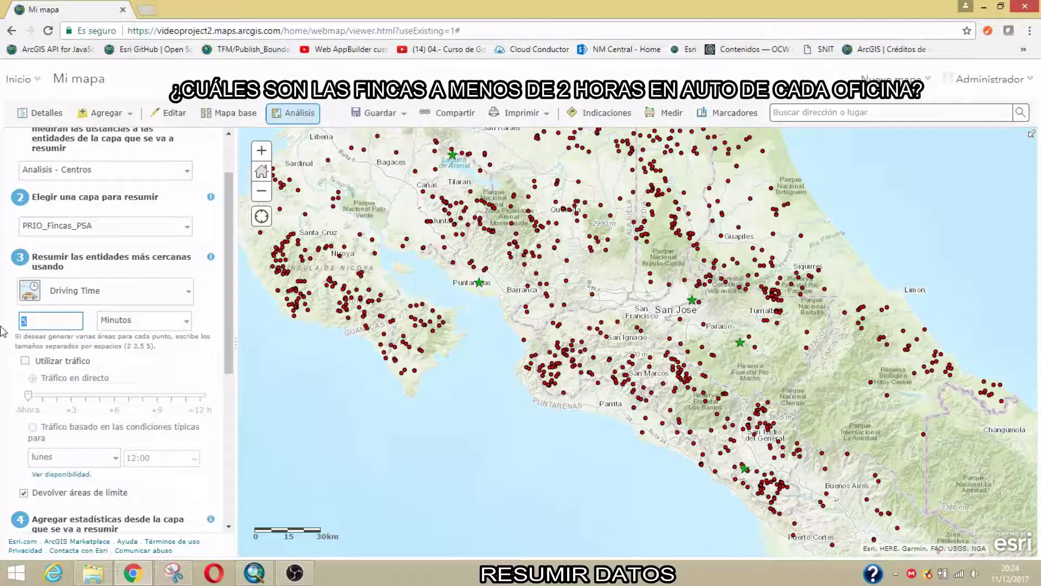
{"action": "left_click", "coordinate": [168, 321]}
{"action": "left_click", "coordinate": [124, 359]}
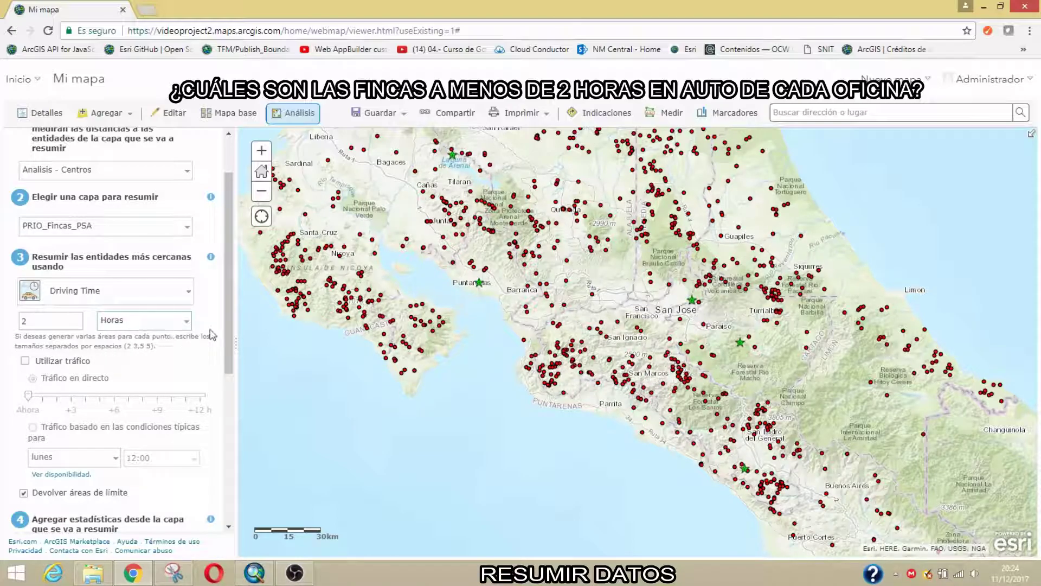
Review the traffic, statistics and grouping options, the result layer name and the Análisis save folder for the analysis
{"action": "left_click_drag", "start_coordinate": [228, 328], "coordinate": [230, 365]}
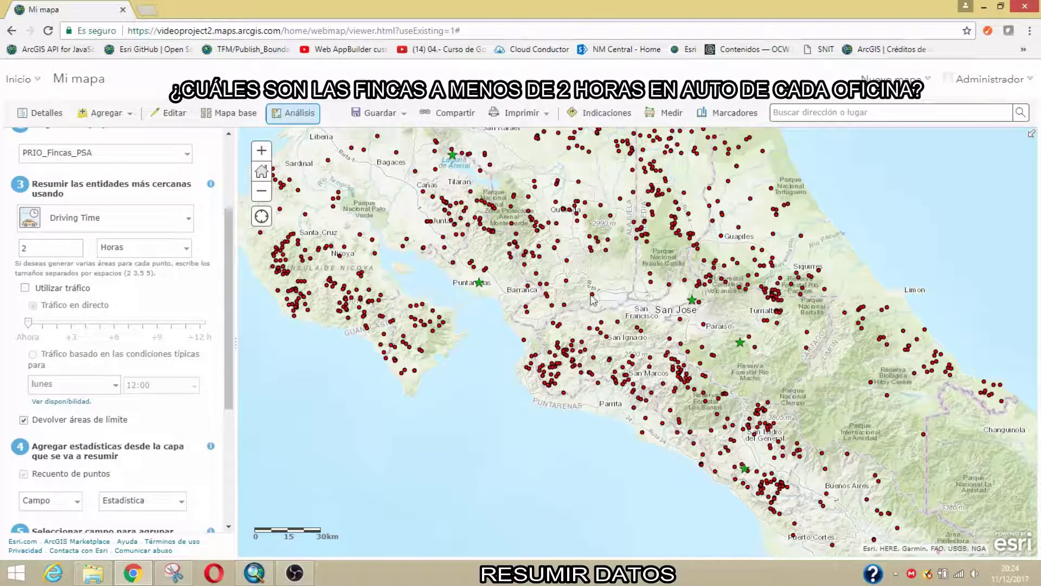
{"action": "scroll", "coordinate": [226, 310], "scroll_direction": "down", "scroll_amount": 3}
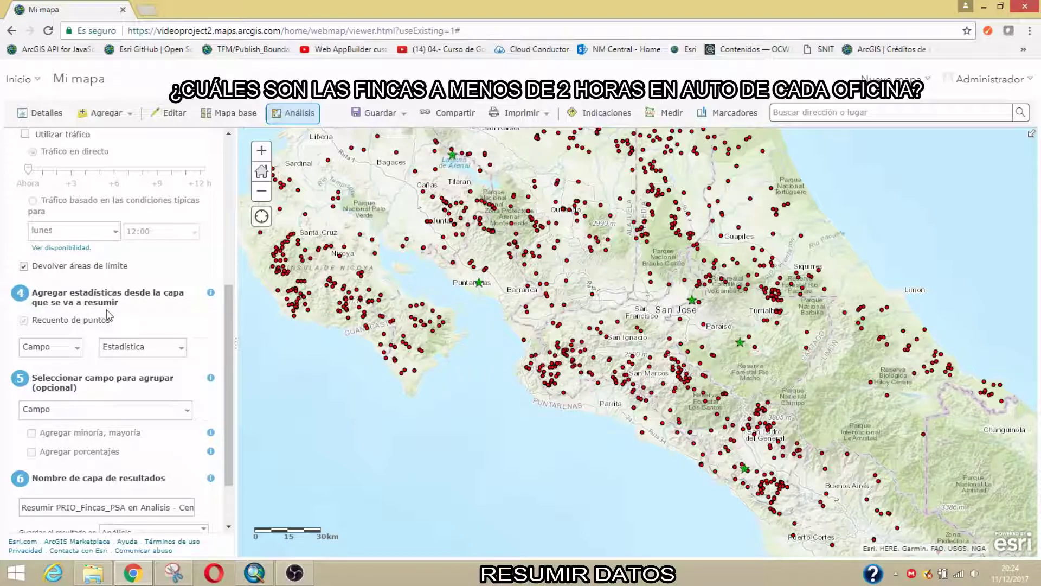
{"action": "left_click_drag", "start_coordinate": [231, 344], "coordinate": [227, 379]}
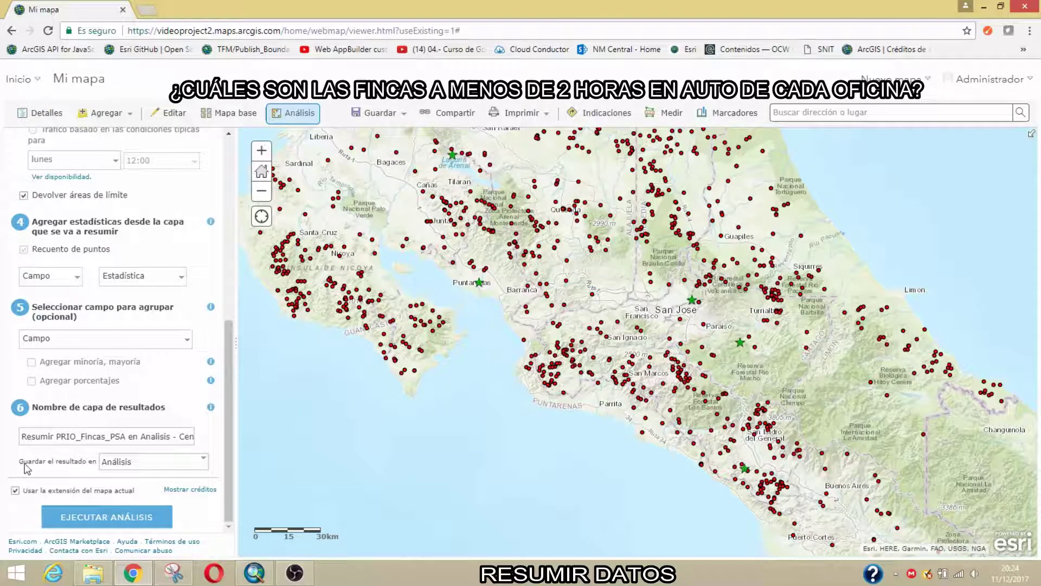
{"action": "left_click", "coordinate": [204, 462]}
{"action": "left_click", "coordinate": [71, 468]}
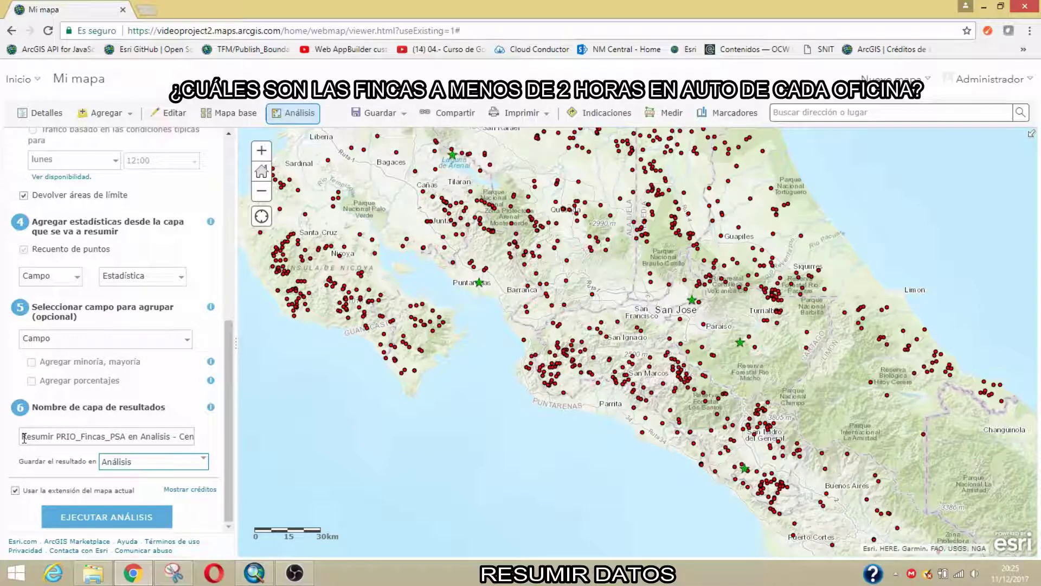
{"action": "left_click_drag", "start_coordinate": [24, 437], "coordinate": [195, 437]}
{"action": "left_click", "coordinate": [203, 447]}
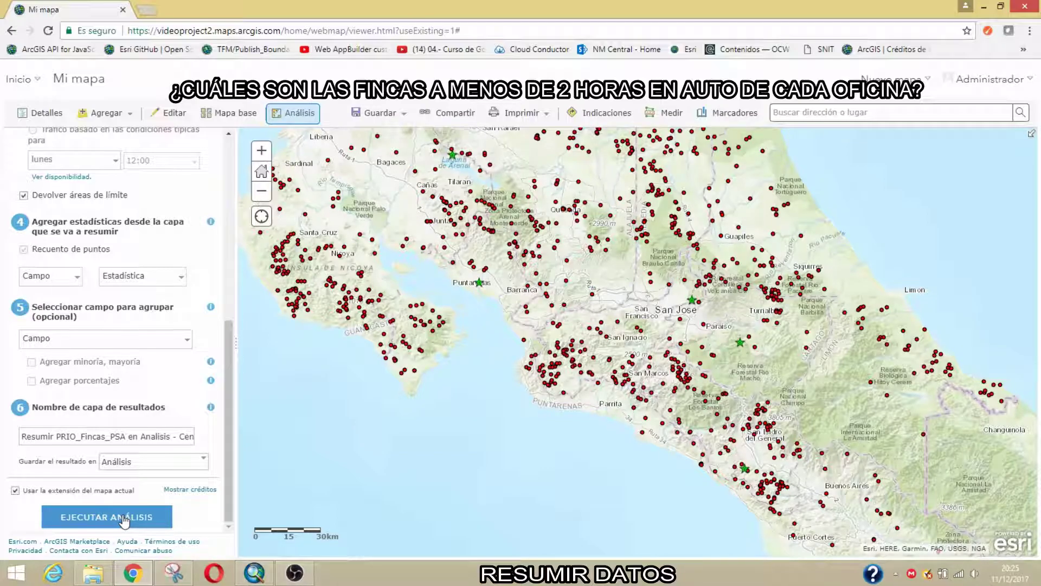
Check the credit usage report for the analysis, close it, and run the analysis
{"action": "left_click", "coordinate": [190, 491]}
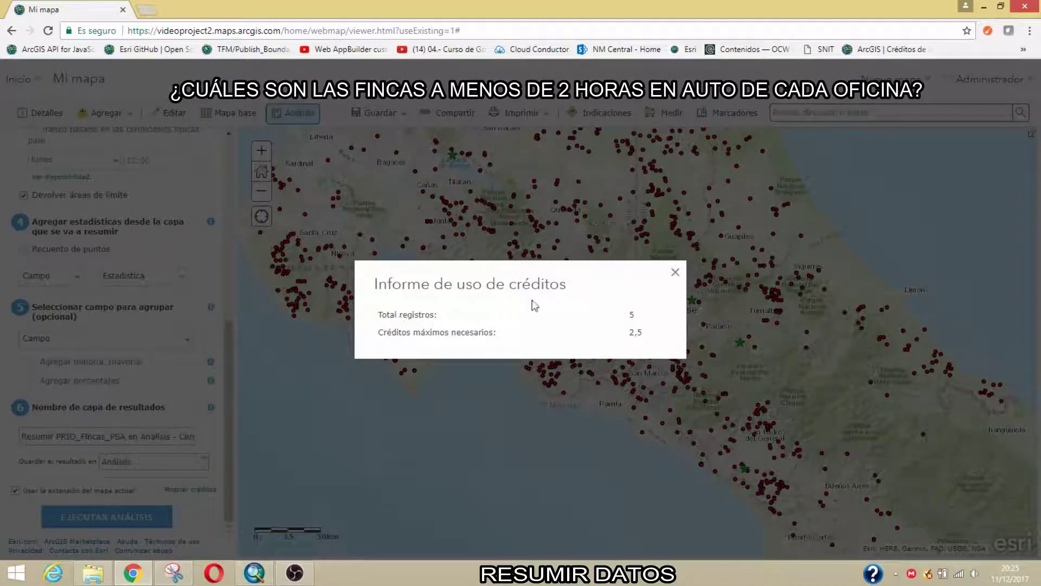
{"action": "triple_click", "coordinate": [634, 315]}
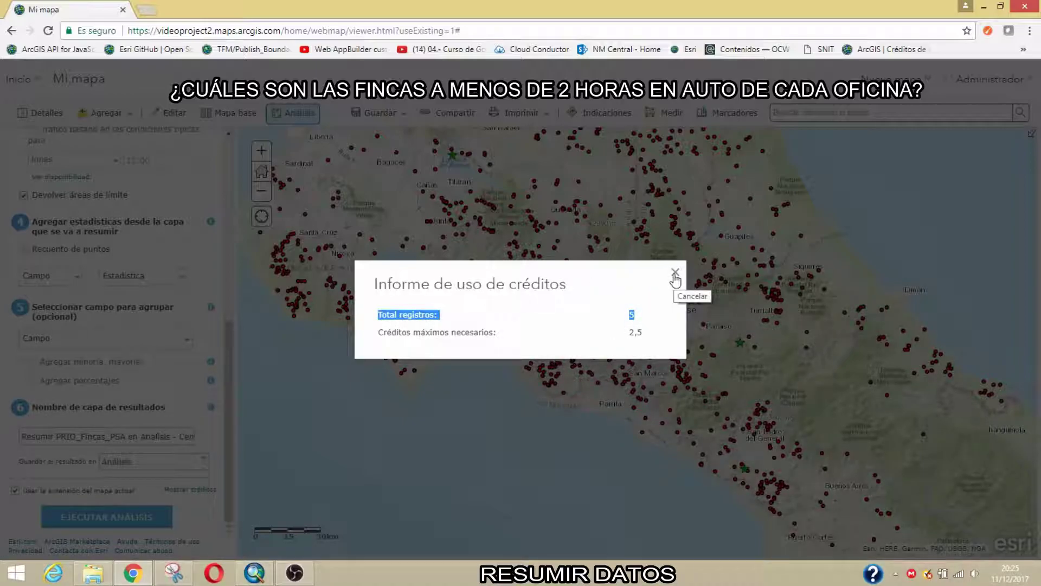
{"action": "left_click", "coordinate": [675, 273]}
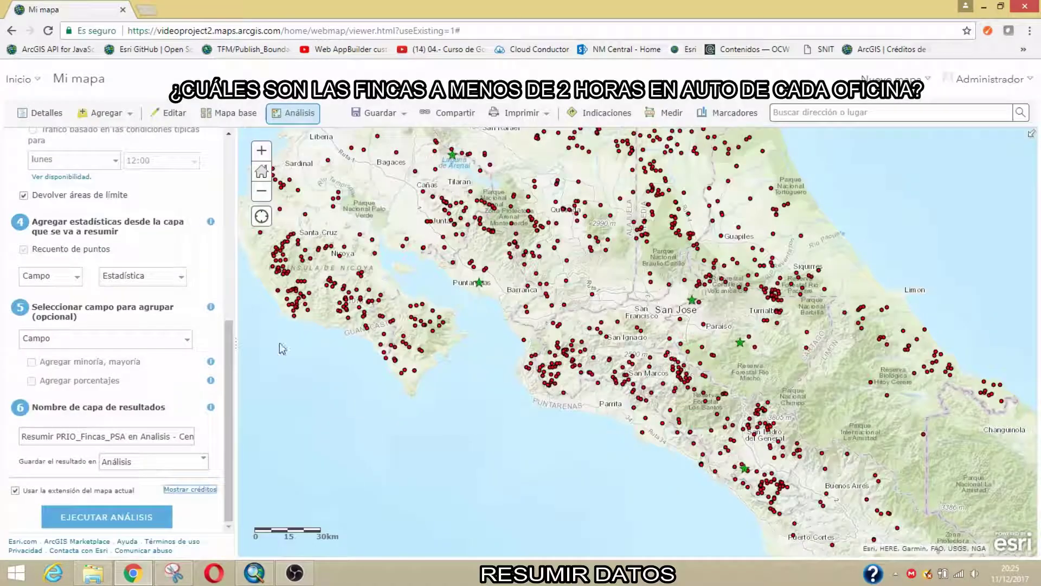
{"action": "left_click", "coordinate": [142, 520]}
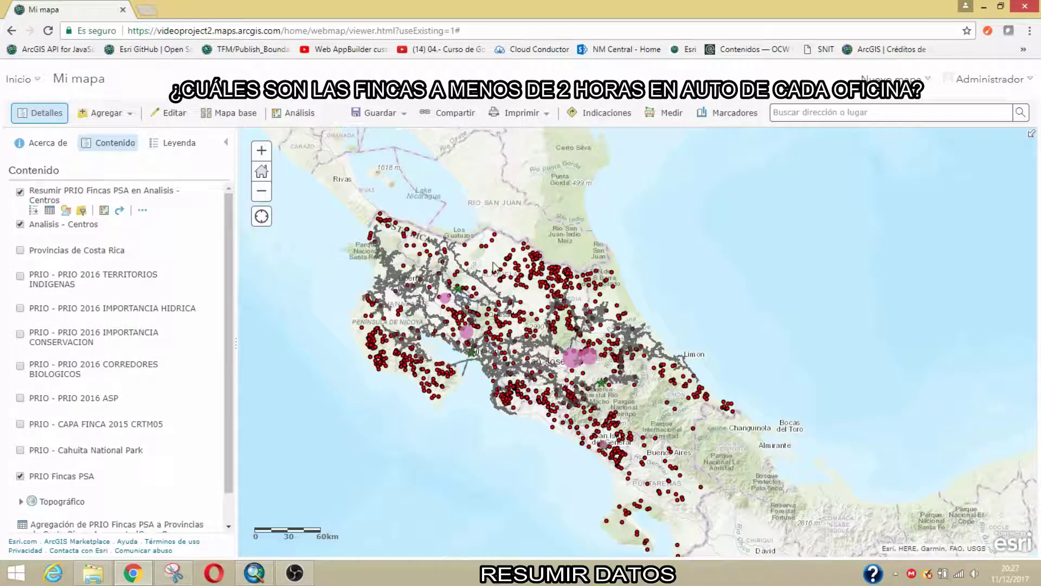
Restyle the Resumir PRIO Fincas PSA en Analisis - Centros layer as Recuentos y cantidades (color) based on Count of Points
{"action": "left_click", "coordinate": [64, 211]}
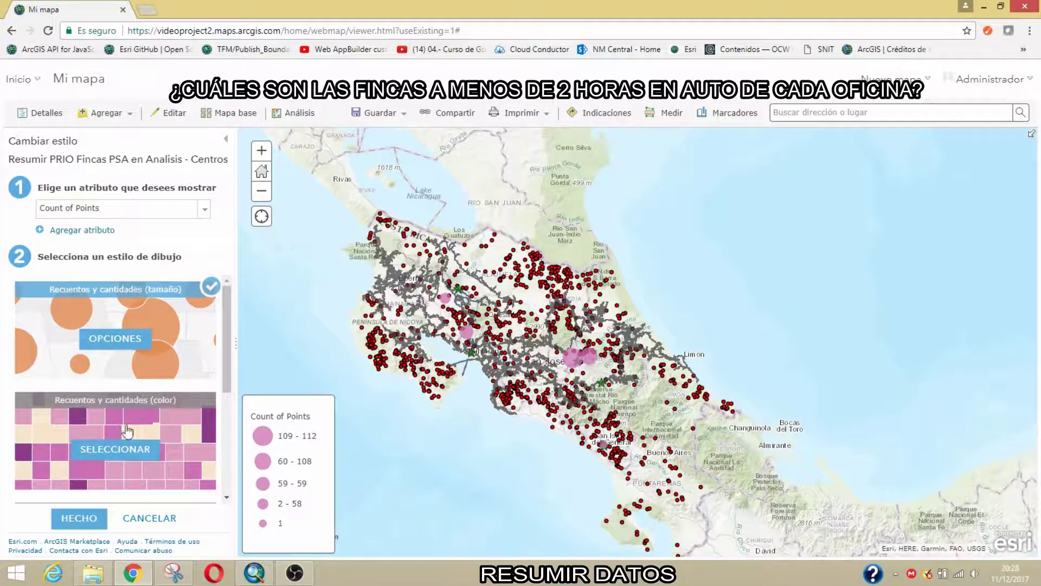
{"action": "left_click", "coordinate": [131, 453]}
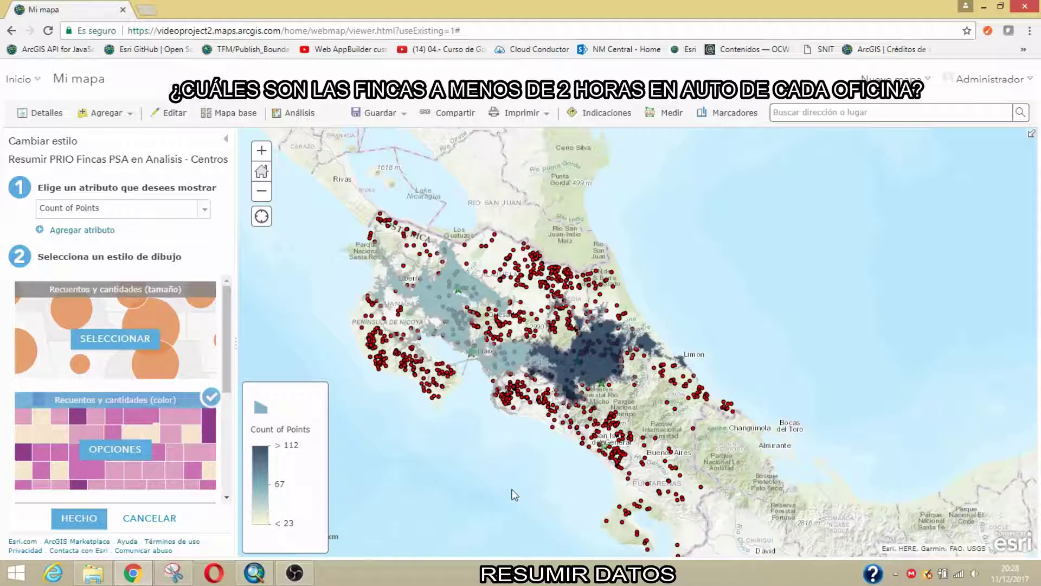
Inspect the coloured drive-time areas and the surrounding farms, including those around Laguna de Arenal, and accept the new layer style
{"action": "scroll", "coordinate": [514, 396], "scroll_direction": "up", "scroll_amount": 1}
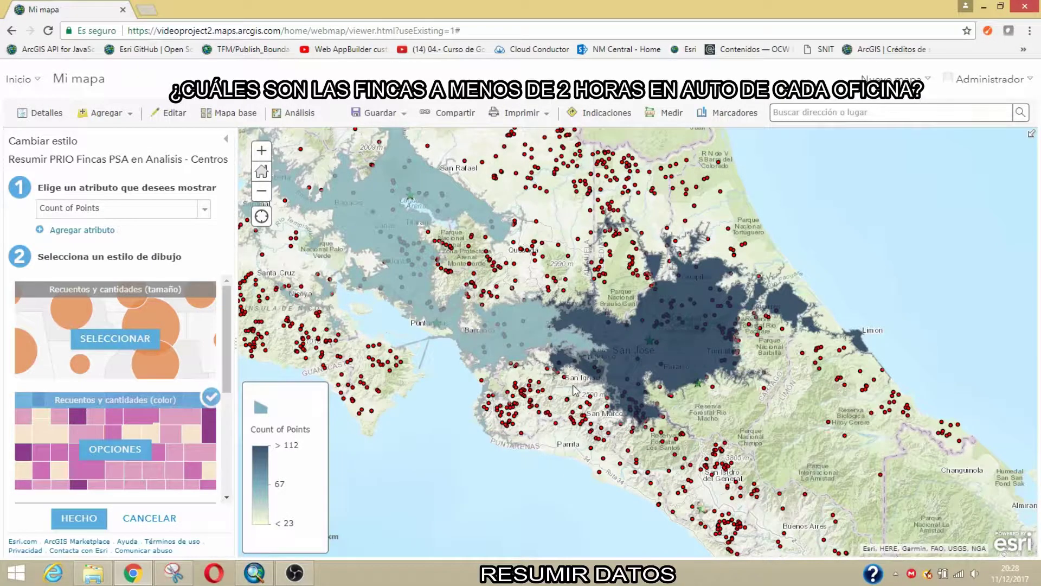
{"action": "scroll", "coordinate": [568, 379], "scroll_direction": "down", "scroll_amount": 1}
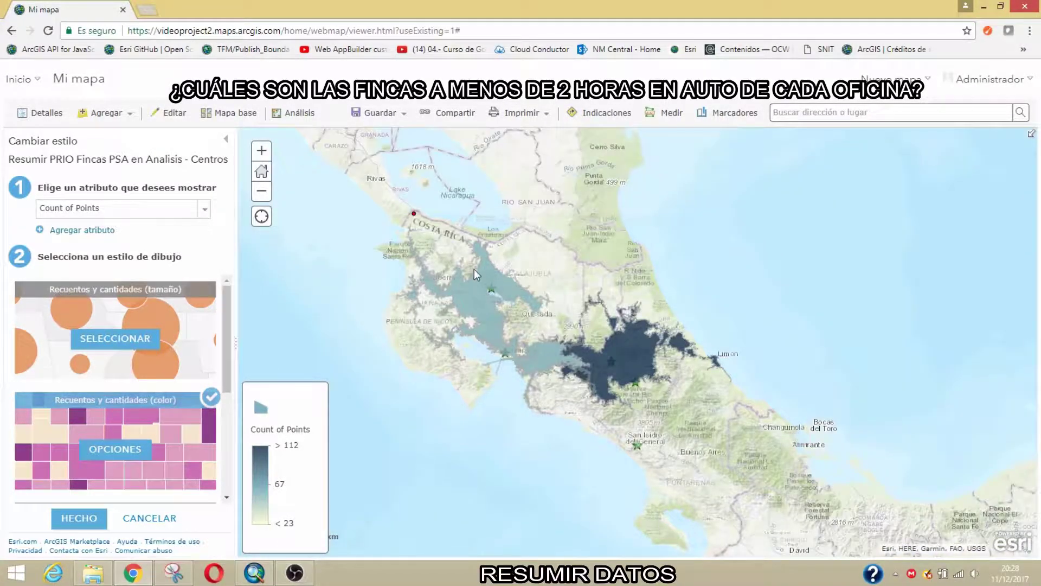
{"action": "scroll", "coordinate": [492, 289], "scroll_direction": "up", "scroll_amount": 1}
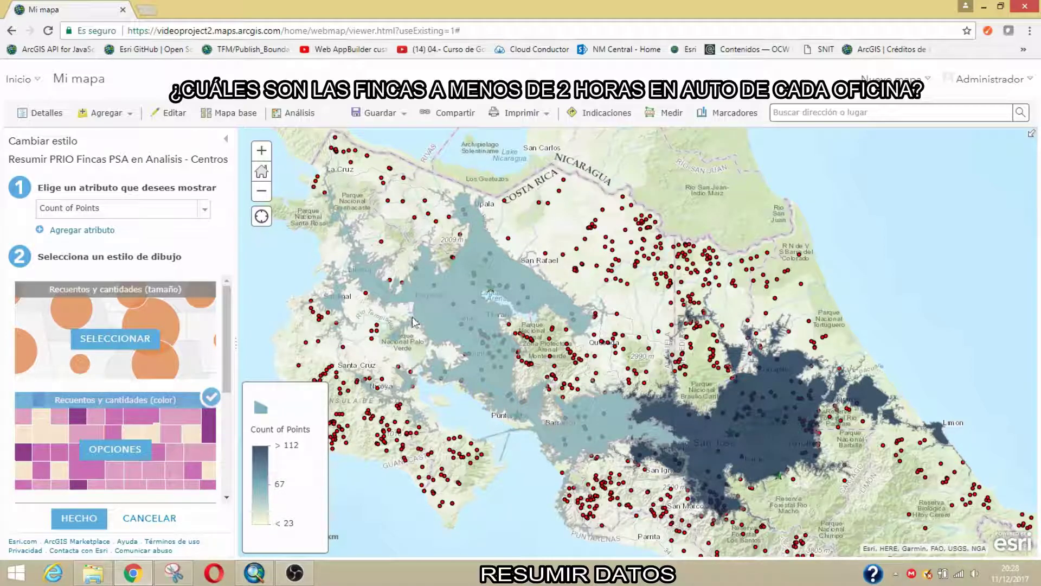
{"action": "scroll", "coordinate": [412, 319], "scroll_direction": "up", "scroll_amount": 1}
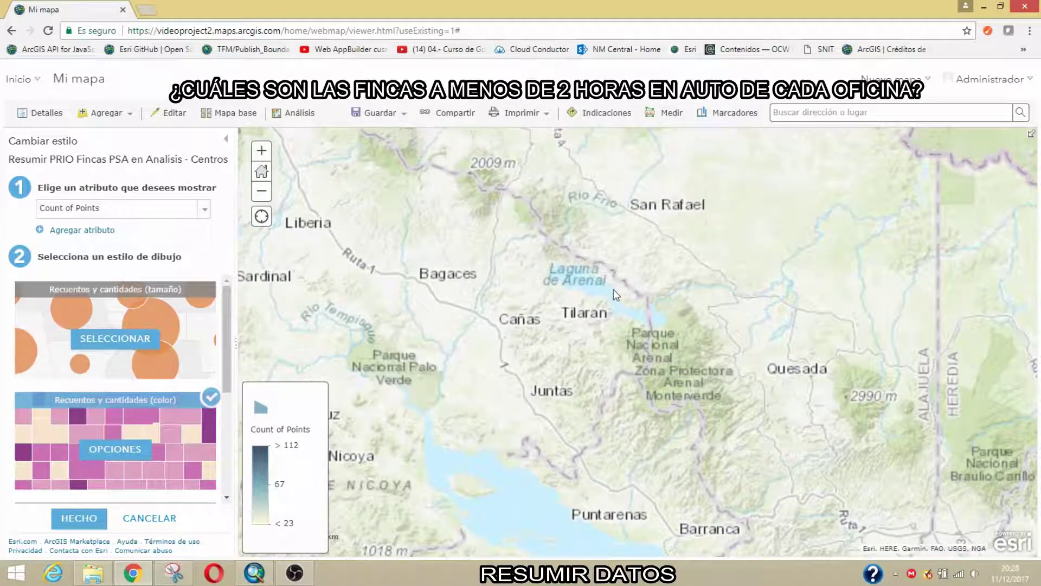
{"action": "scroll", "coordinate": [578, 262], "scroll_direction": "up", "scroll_amount": 1}
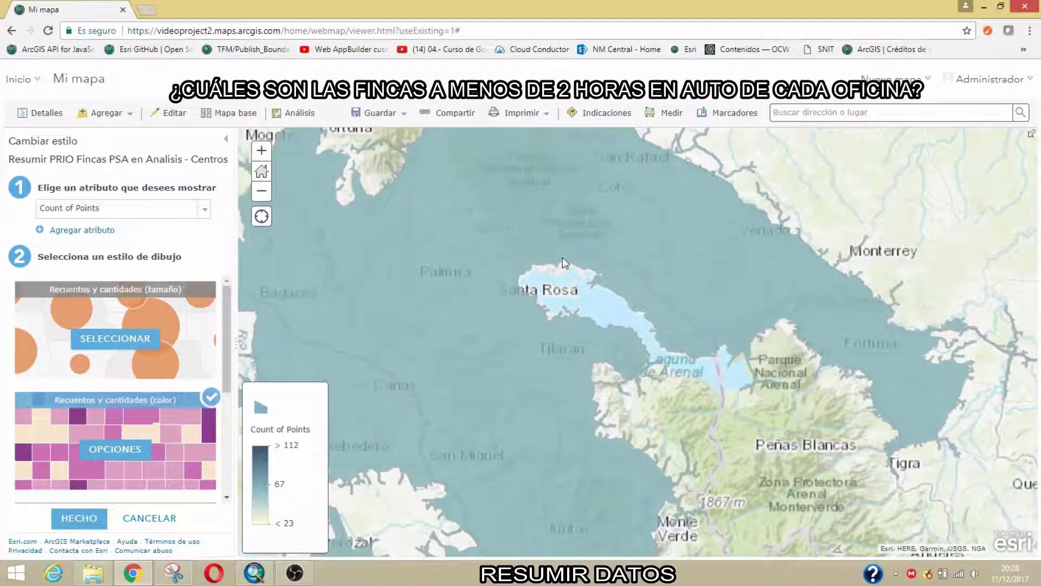
{"action": "scroll", "coordinate": [566, 260], "scroll_direction": "up", "scroll_amount": 1}
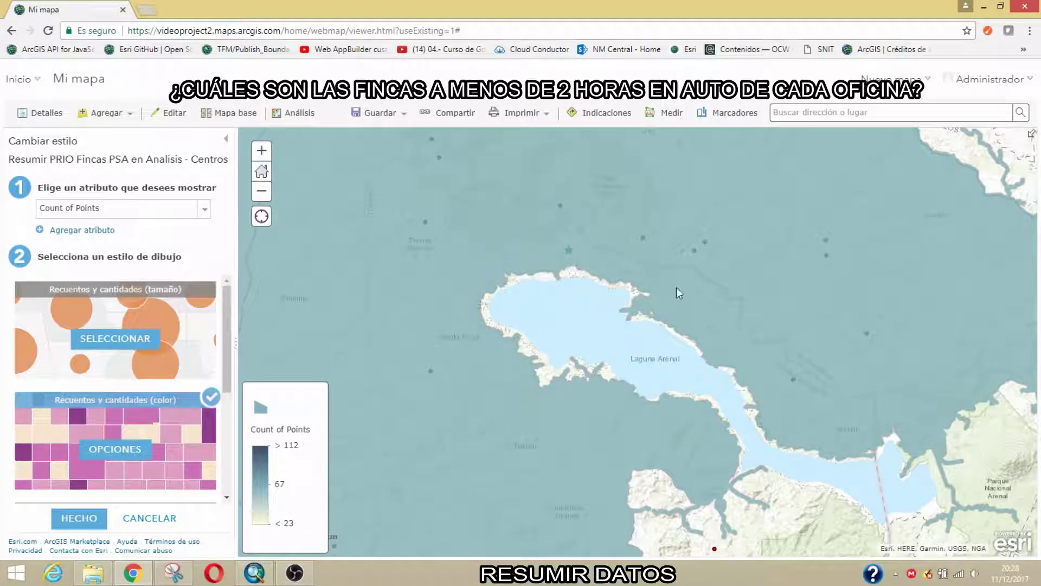
{"action": "scroll", "coordinate": [488, 227], "scroll_direction": "down", "scroll_amount": 1}
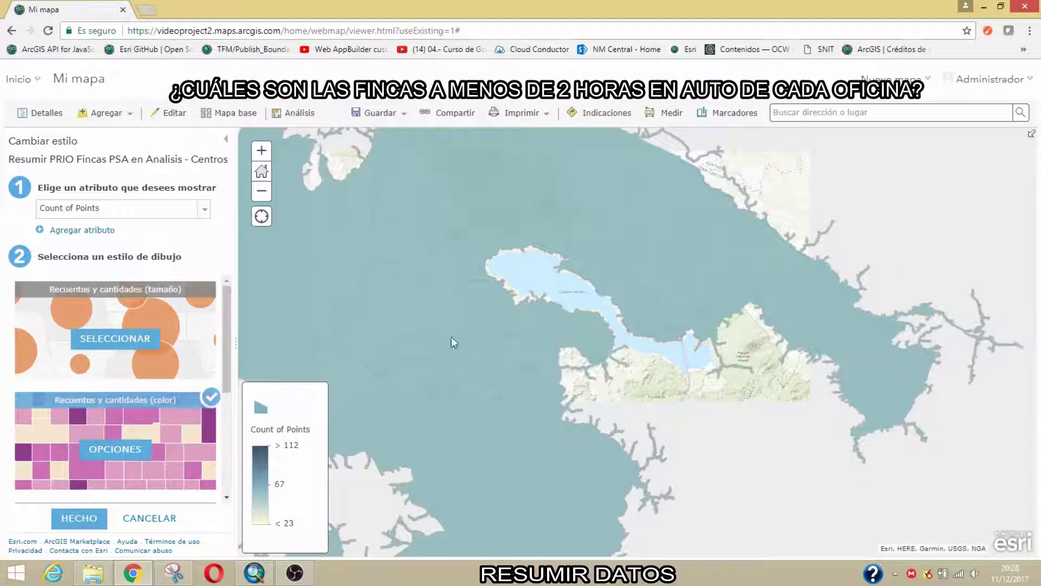
{"action": "scroll", "coordinate": [522, 288], "scroll_direction": "down", "scroll_amount": 1}
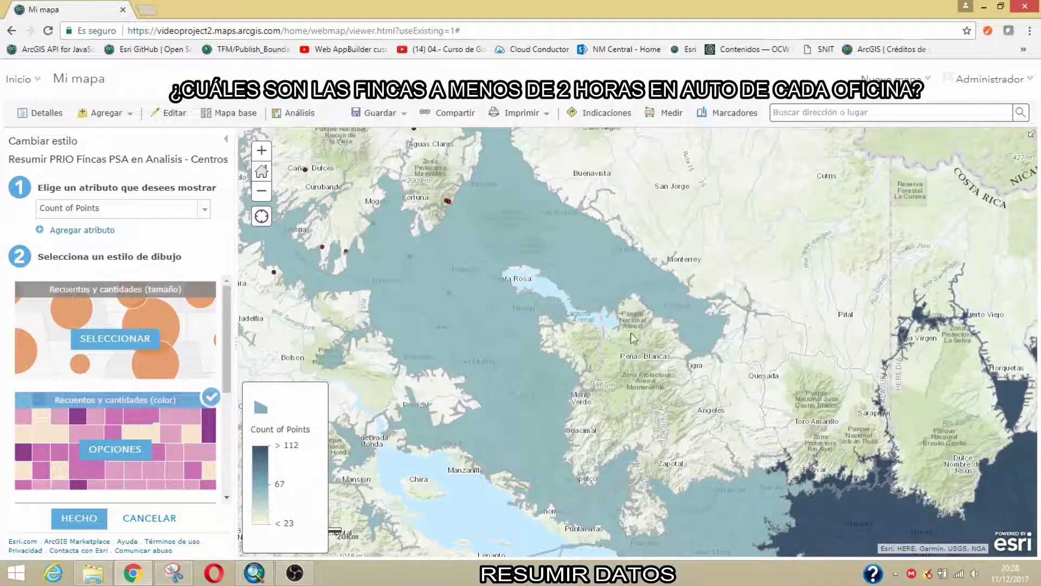
{"action": "scroll", "coordinate": [505, 308], "scroll_direction": "down", "scroll_amount": 1}
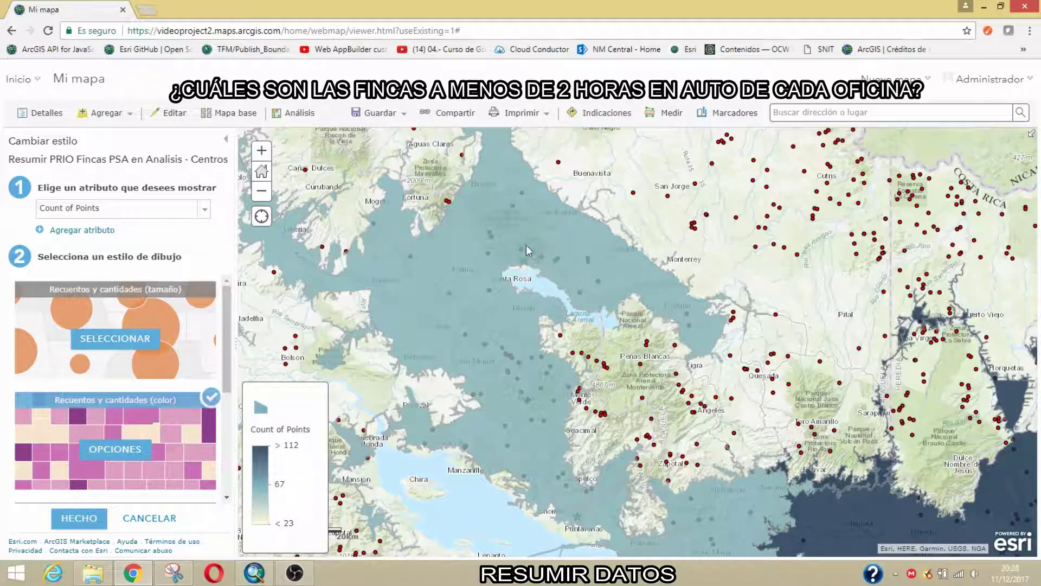
{"action": "scroll", "coordinate": [491, 241], "scroll_direction": "down", "scroll_amount": 1}
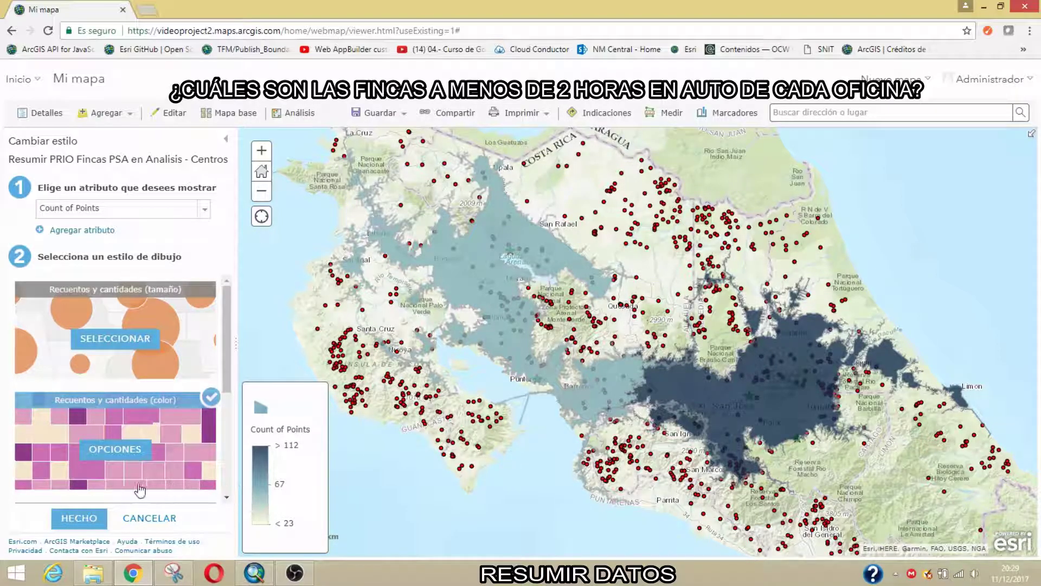
{"action": "left_click", "coordinate": [80, 519]}
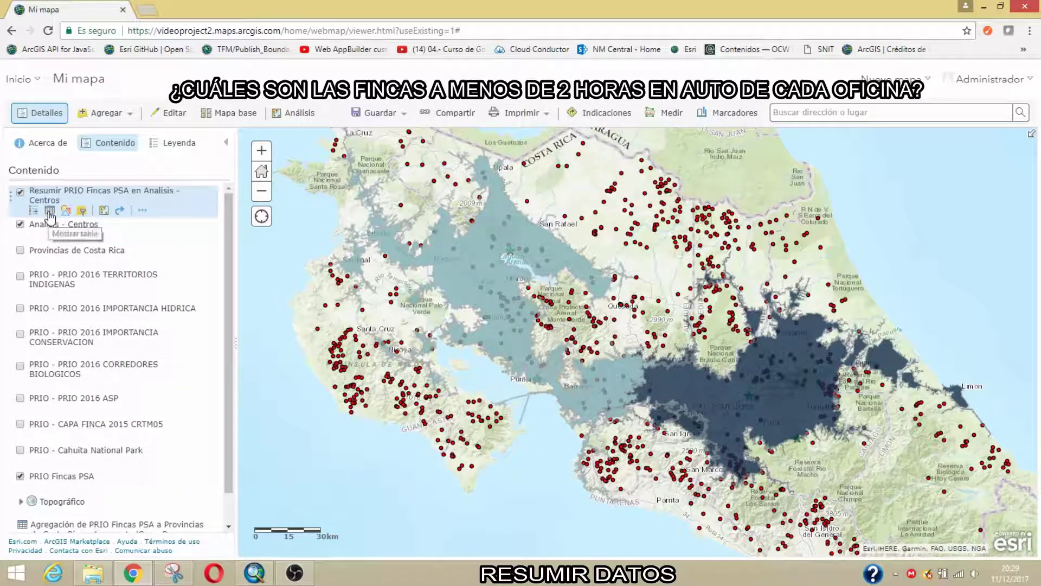
Open the result layer's attribute table, highlight the Location 3, Location 2 and Location 1 areas on the map in turn, and close the table
{"action": "left_click", "coordinate": [50, 216]}
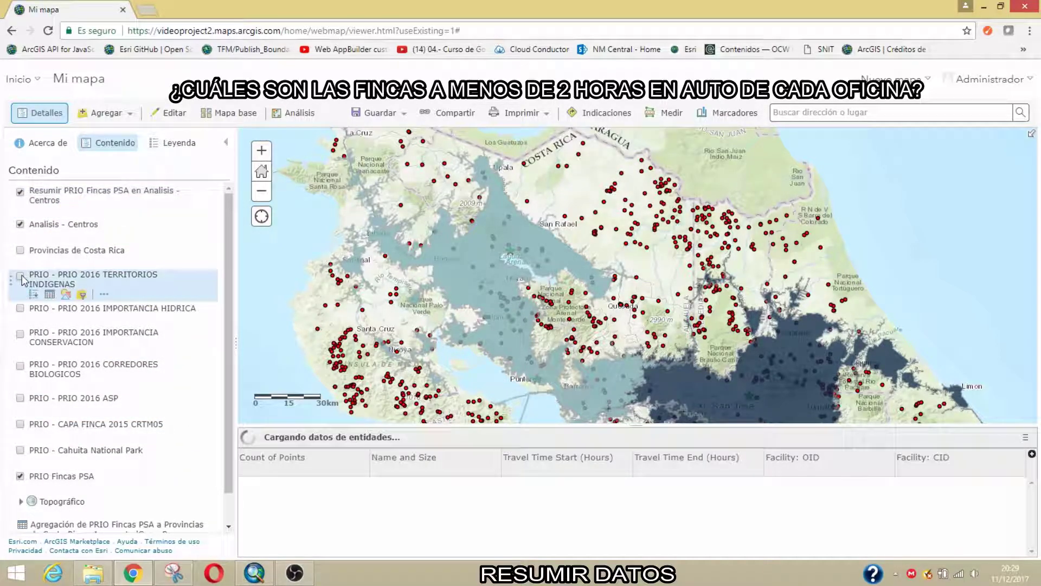
{"action": "left_click", "coordinate": [288, 492]}
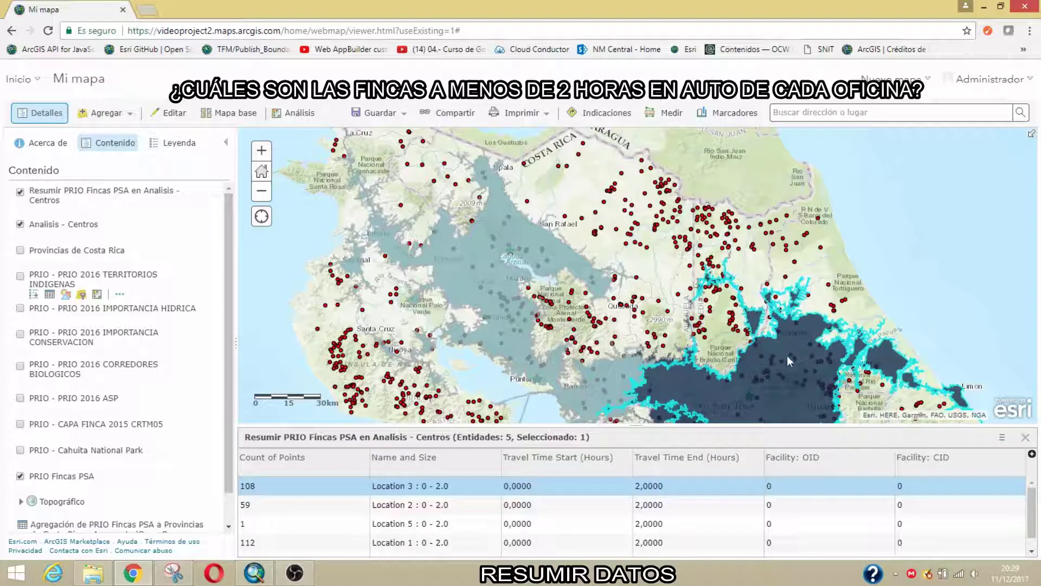
{"action": "double_click", "coordinate": [263, 487]}
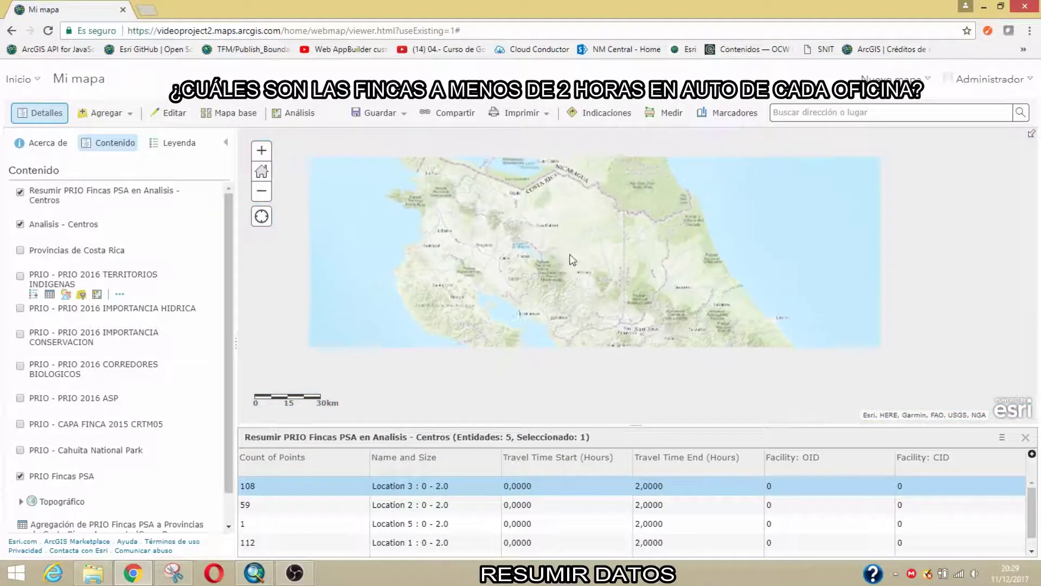
{"action": "left_click", "coordinate": [247, 505]}
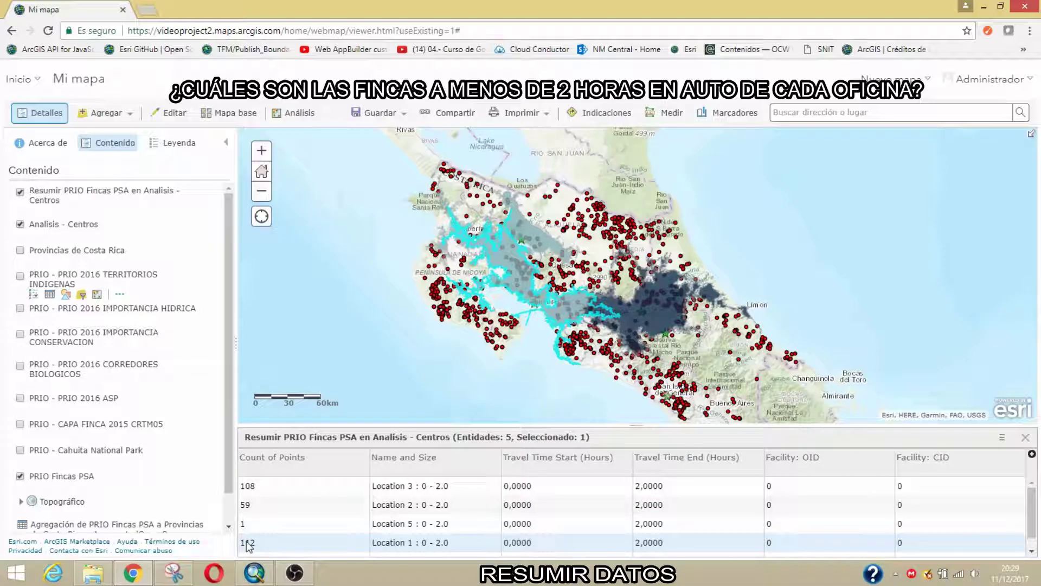
{"action": "left_click", "coordinate": [277, 540]}
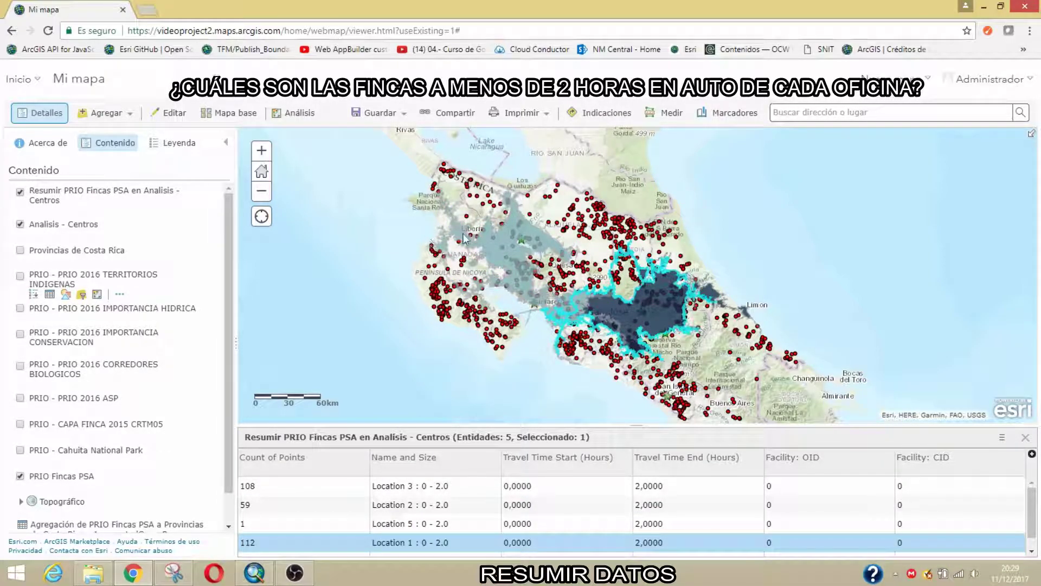
{"action": "scroll", "coordinate": [759, 292], "scroll_direction": "up", "scroll_amount": 1}
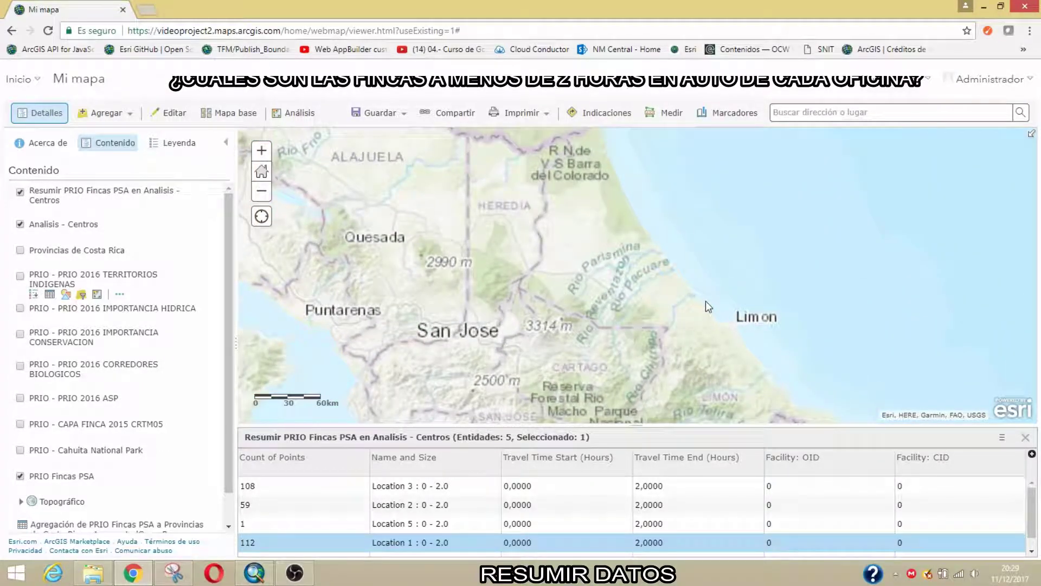
{"action": "scroll", "coordinate": [705, 301], "scroll_direction": "down", "scroll_amount": 1}
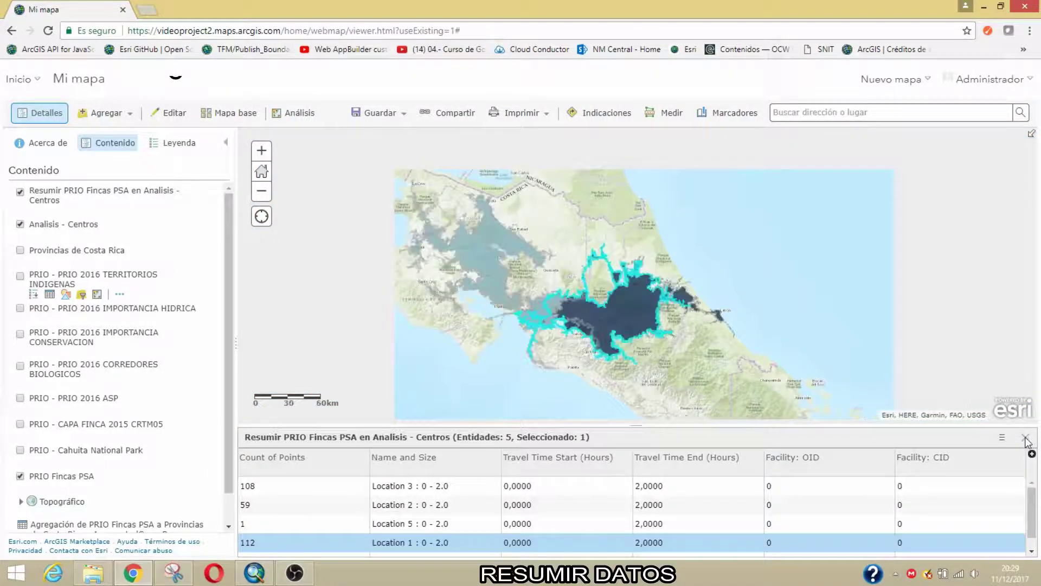
{"action": "left_click", "coordinate": [1025, 438]}
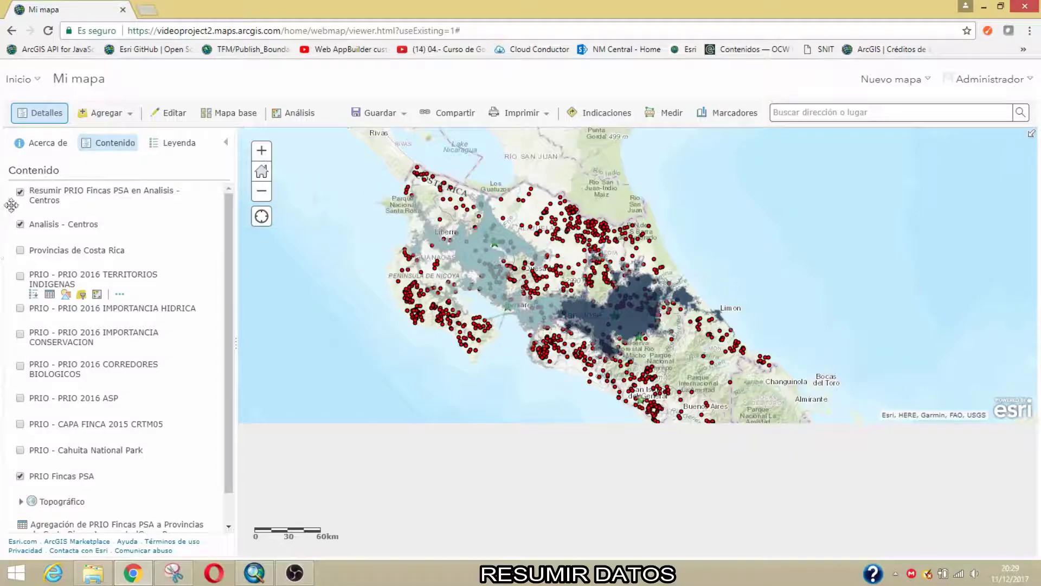
Remove the Resumir PRIO Fincas PSA en Analisis - Centros layer from the map
{"action": "left_click", "coordinate": [143, 210]}
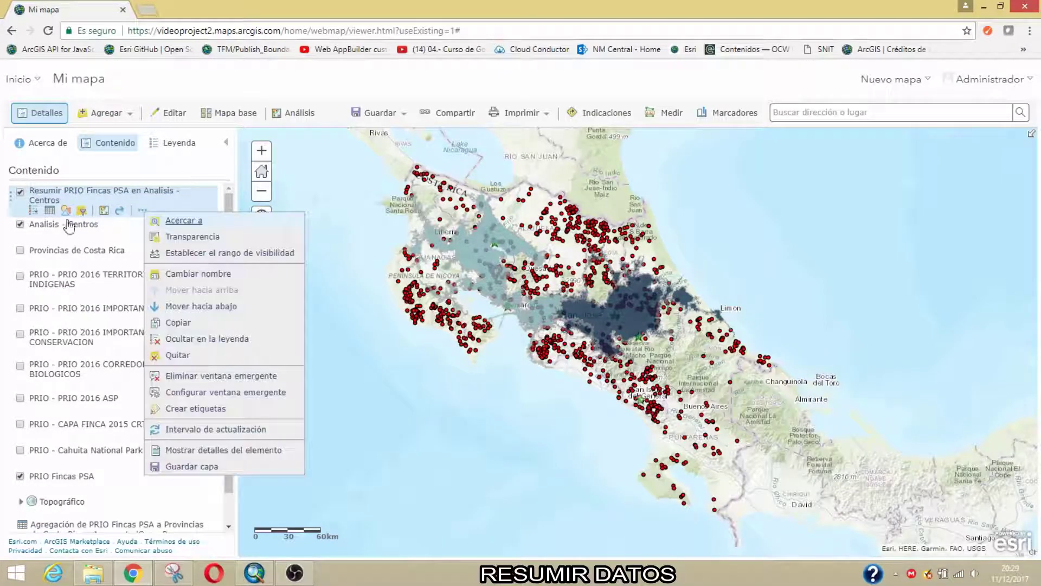
{"action": "left_click", "coordinate": [179, 357]}
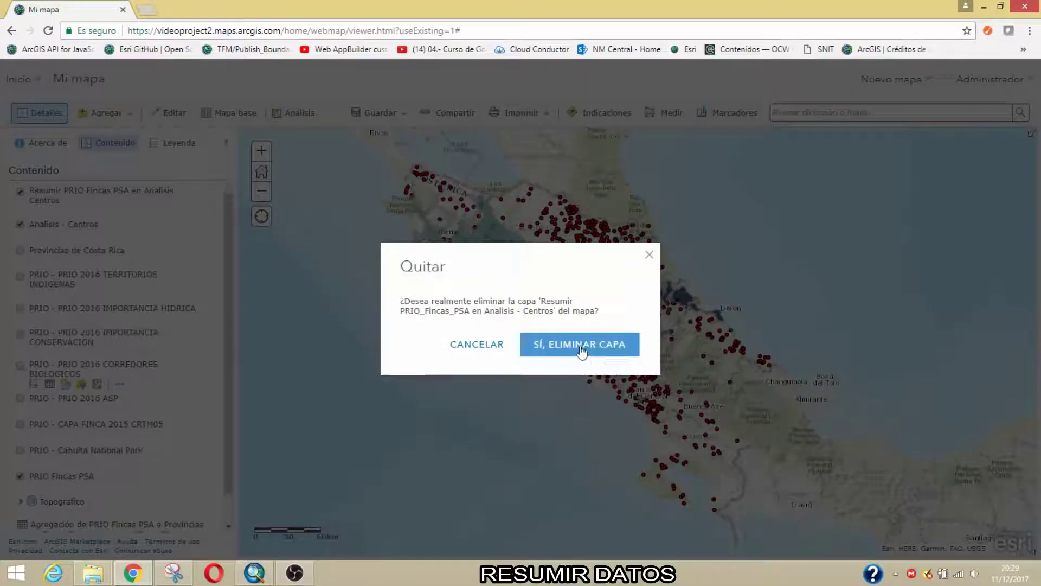
{"action": "key", "text": "Return"}
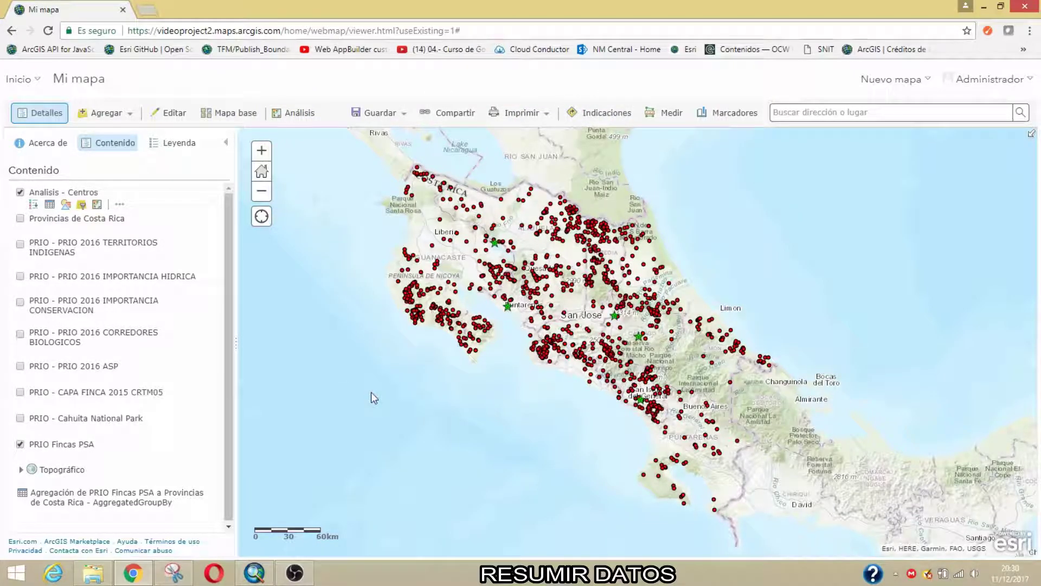
{"action": "left_click", "coordinate": [301, 116]}
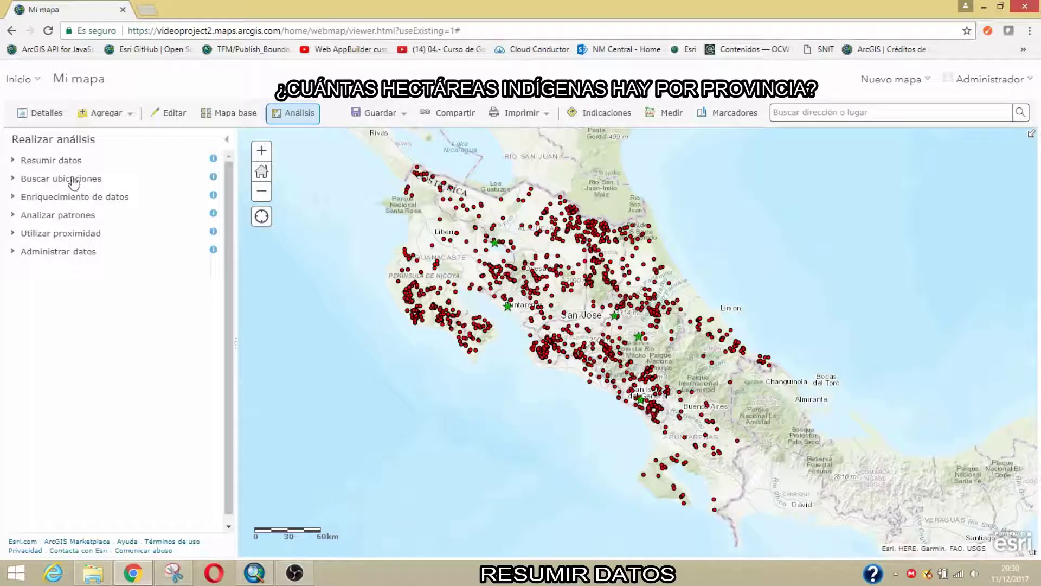
{"action": "left_click", "coordinate": [54, 161]}
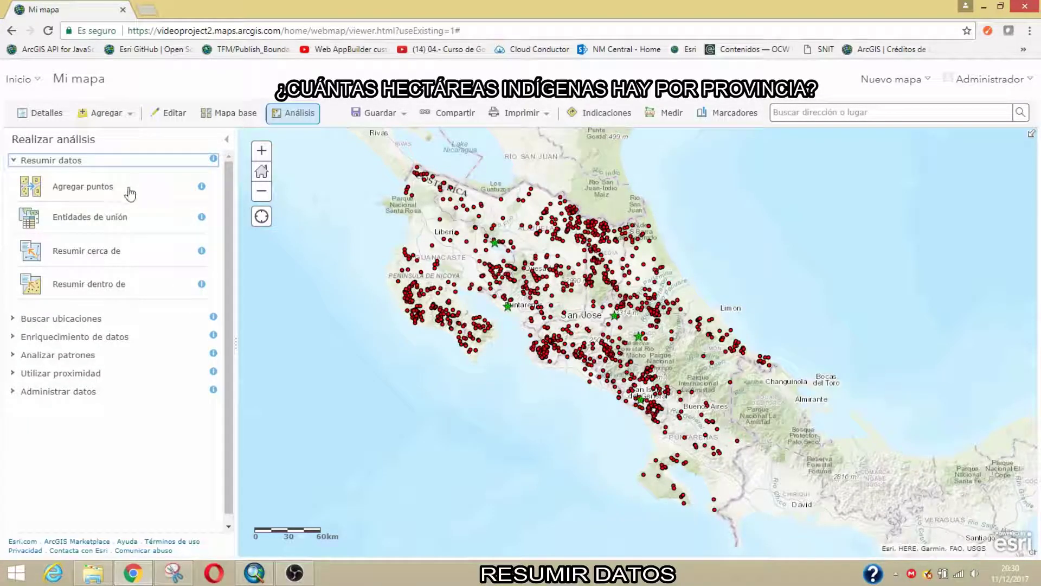
{"action": "left_click", "coordinate": [90, 285]}
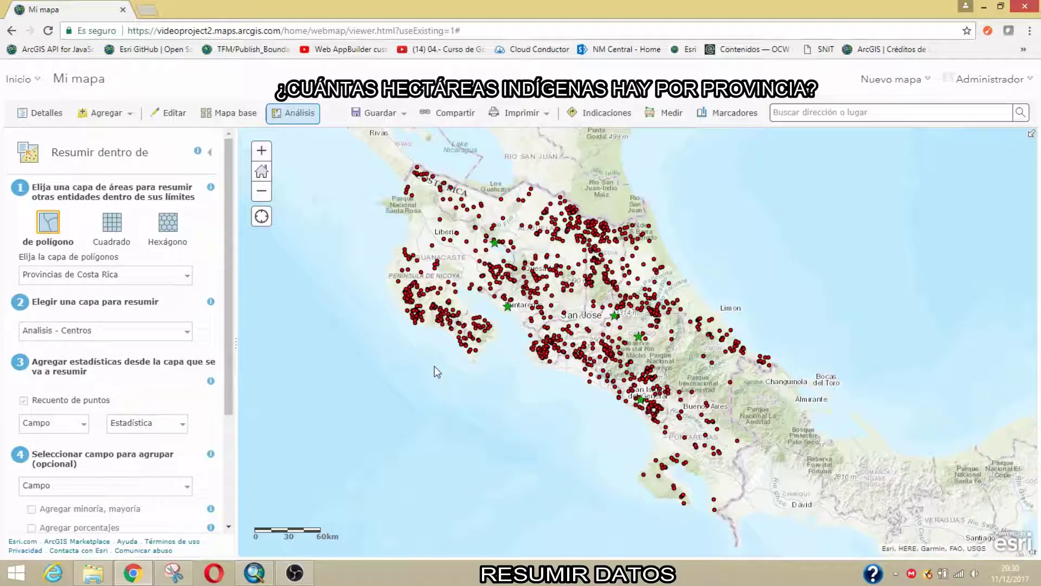
{"action": "left_click", "coordinate": [210, 152]}
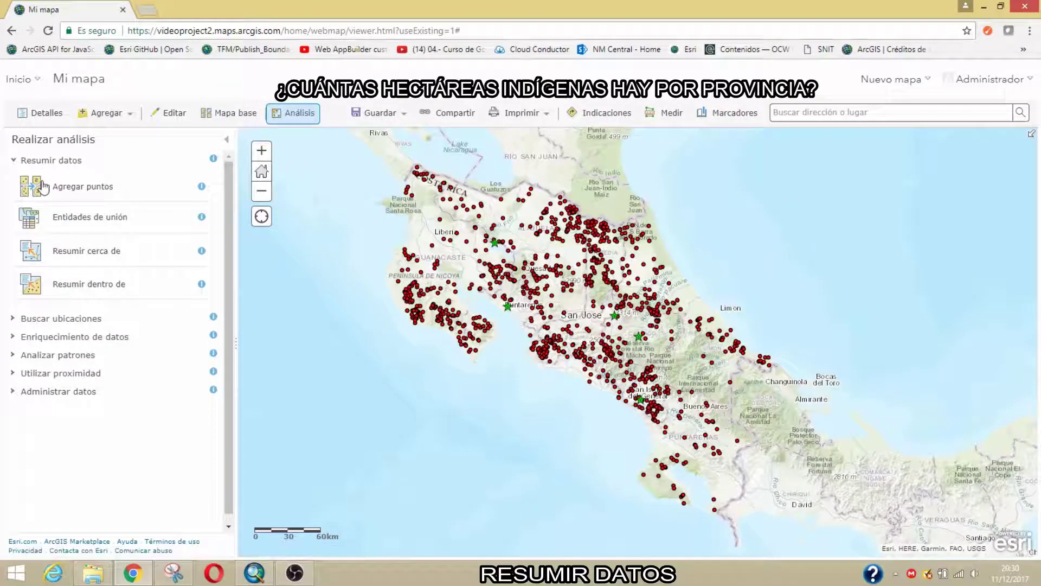
{"action": "left_click", "coordinate": [226, 140]}
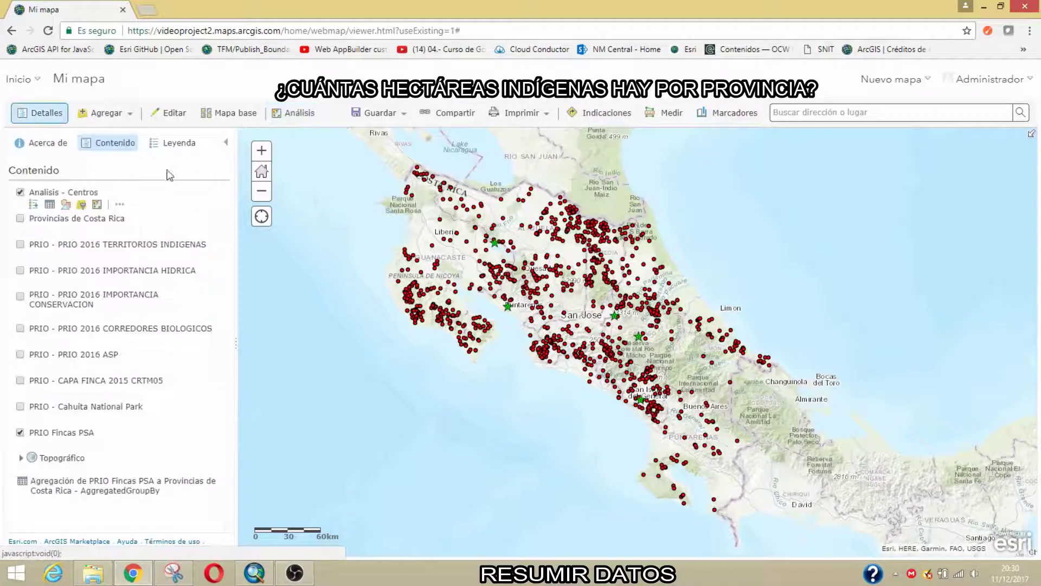
Hide the Analisis - Centros and PRIO Fincas PSA layers and show Provincias de Costa Rica and PRIO 2016 TERRITORIOS INDIGENAS
{"action": "left_click", "coordinate": [20, 193]}
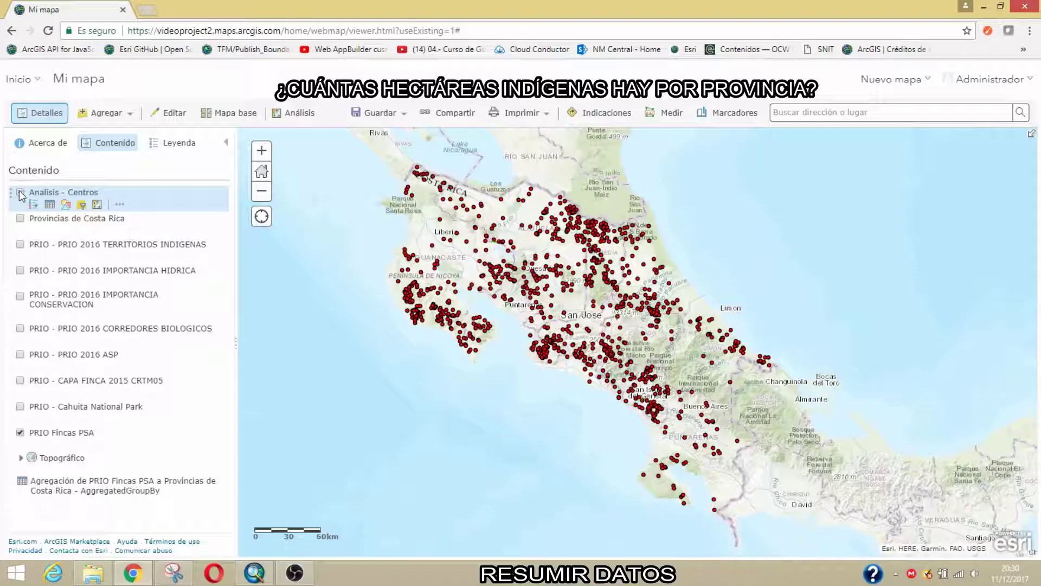
{"action": "left_click", "coordinate": [20, 433]}
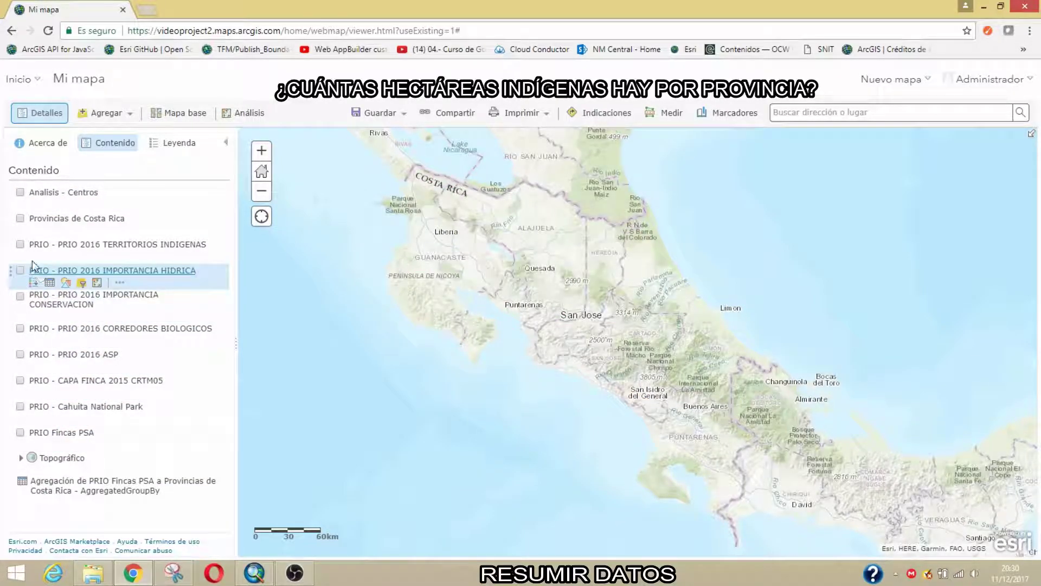
{"action": "left_click", "coordinate": [20, 219]}
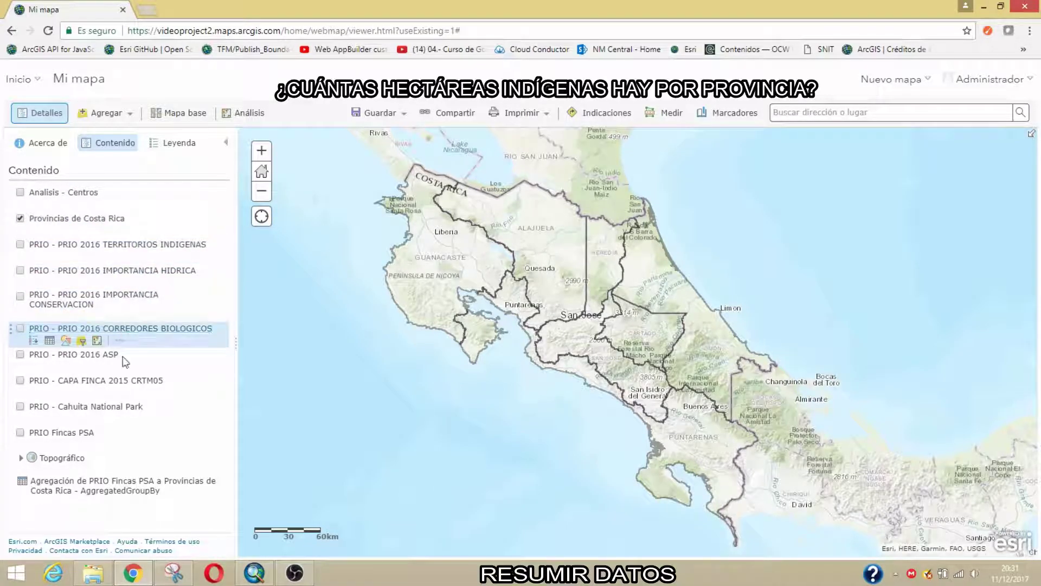
{"action": "left_click", "coordinate": [20, 245]}
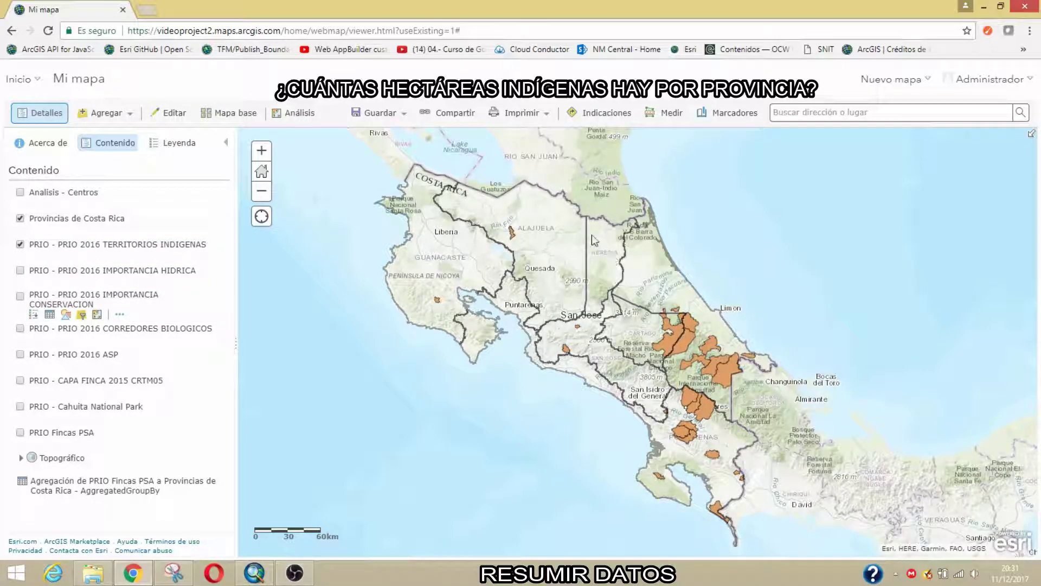
{"action": "scroll", "coordinate": [513, 228], "scroll_direction": "down", "scroll_amount": 1}
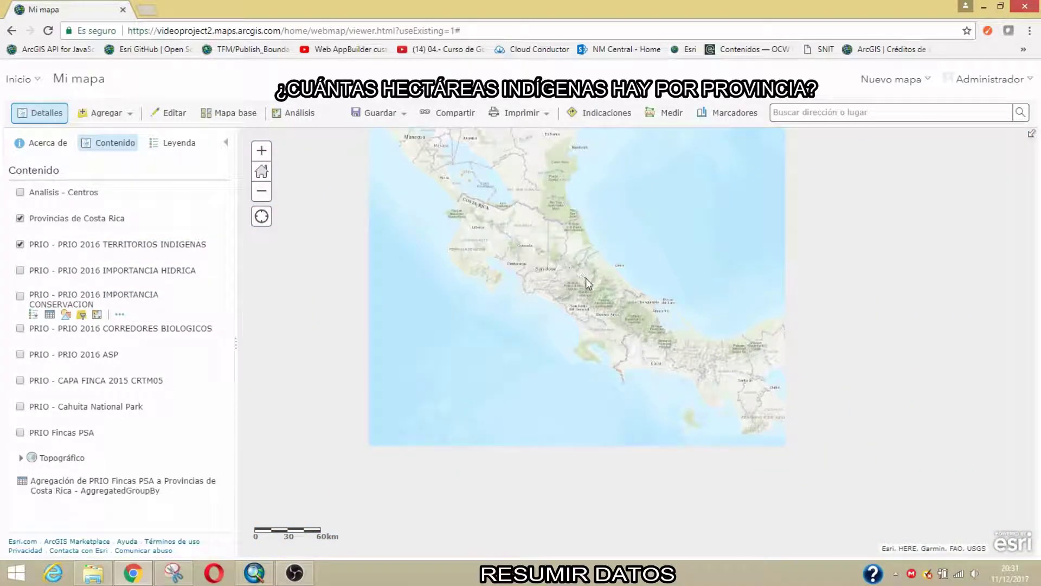
{"action": "scroll", "coordinate": [586, 278], "scroll_direction": "up", "scroll_amount": 1}
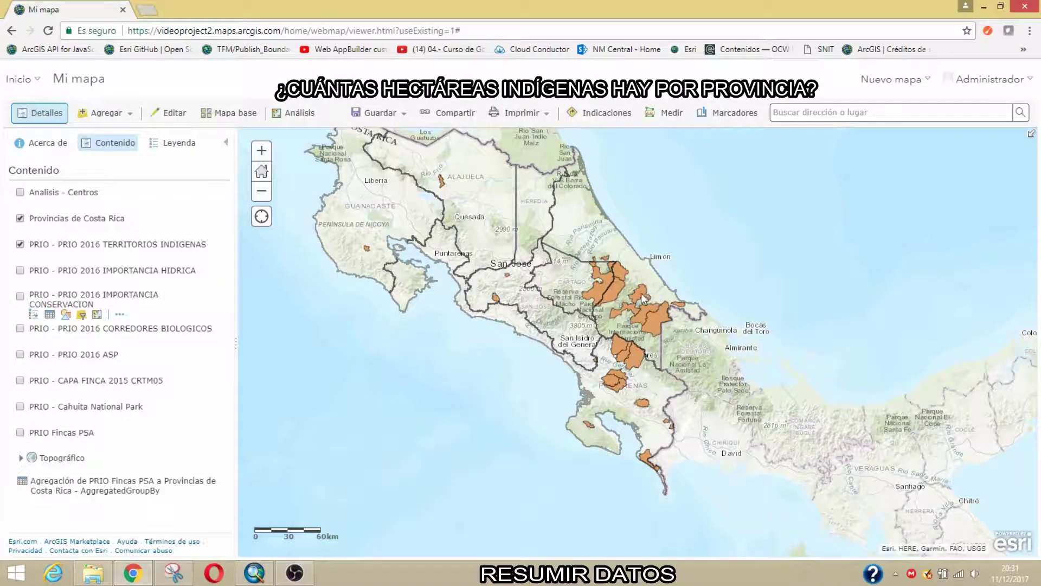
Set up the Resumir dentro de analysis on Provincias de Costa Rica, with PRIO_2016_TERRITORIOS_INDIGENAS as the layer to summarize
{"action": "scroll", "coordinate": [640, 293], "scroll_direction": "up", "scroll_amount": 2}
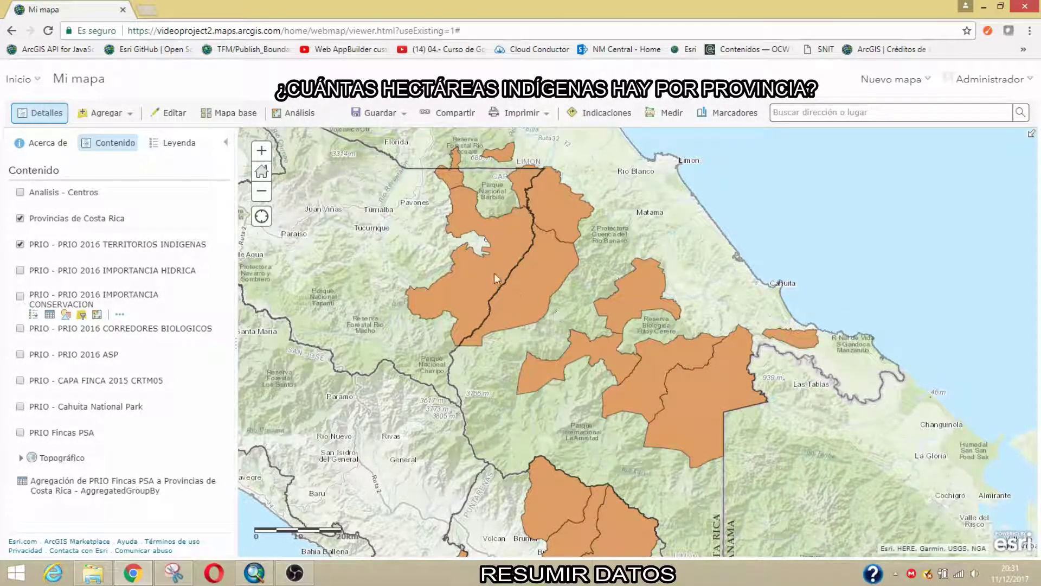
{"action": "scroll", "coordinate": [528, 289], "scroll_direction": "down", "scroll_amount": 1}
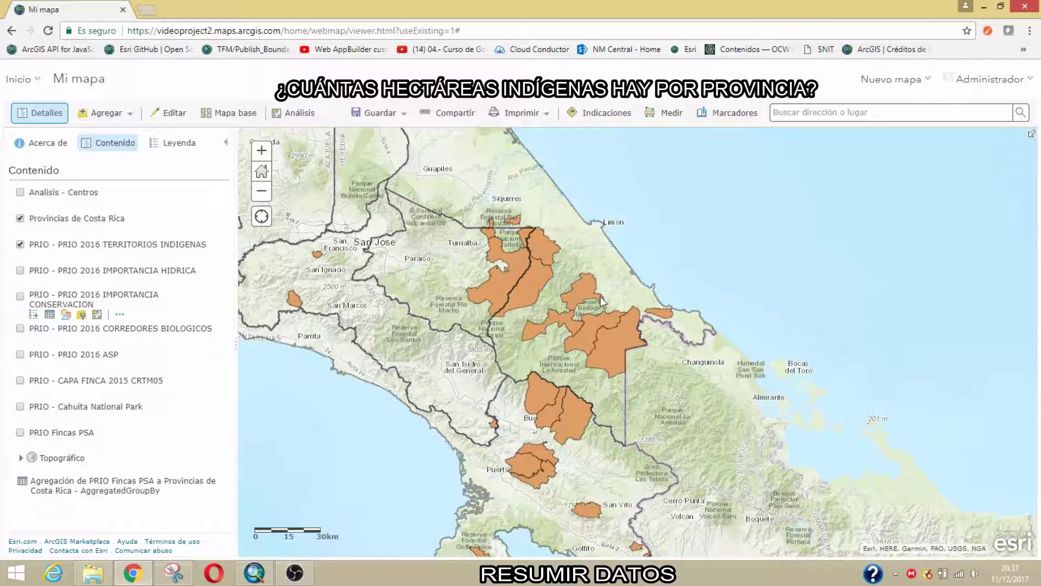
{"action": "scroll", "coordinate": [585, 263], "scroll_direction": "down", "scroll_amount": 1}
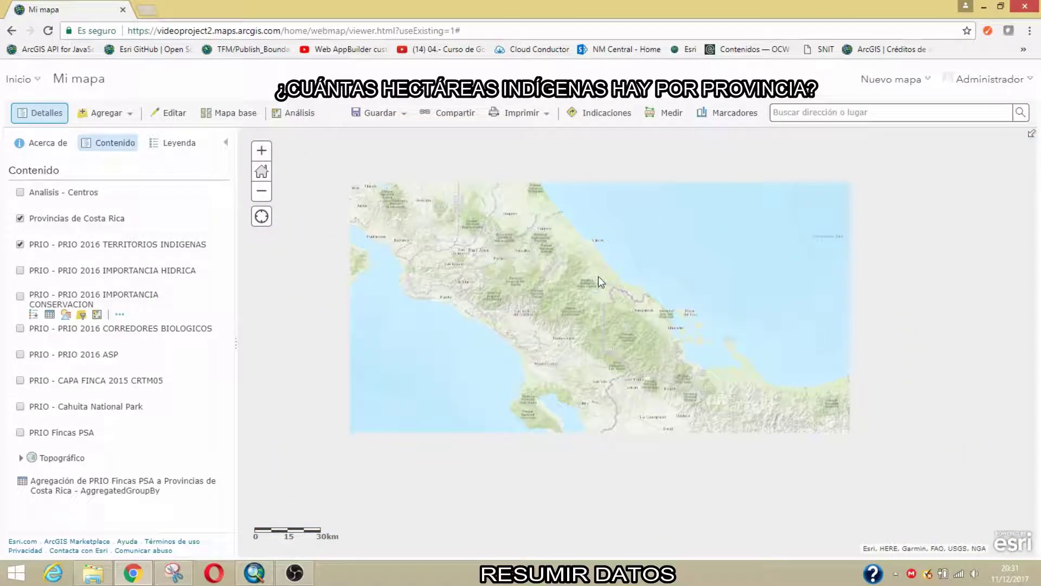
{"action": "scroll", "coordinate": [520, 250], "scroll_direction": "down", "scroll_amount": 1}
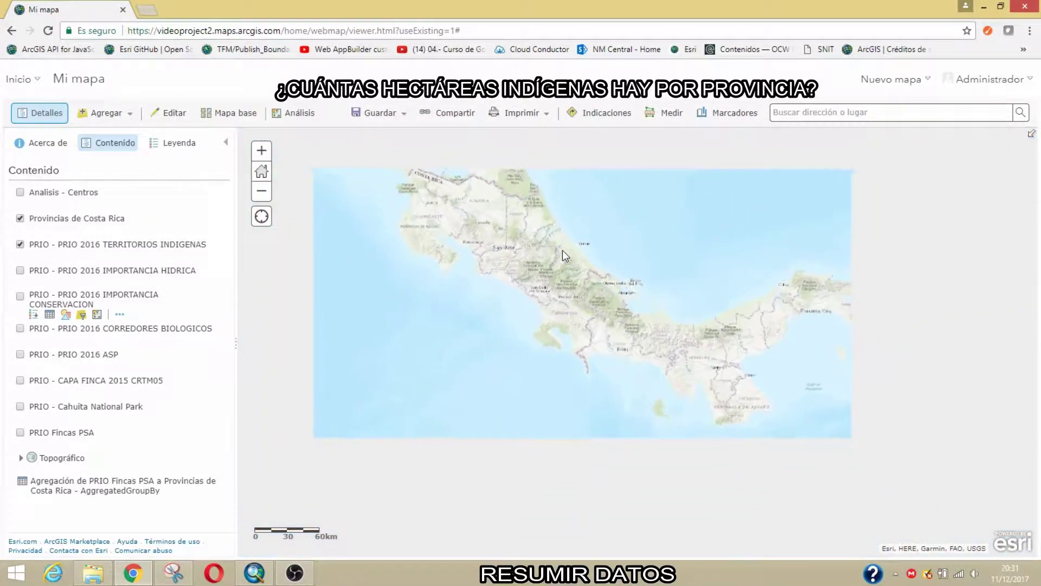
{"action": "left_click", "coordinate": [290, 119]}
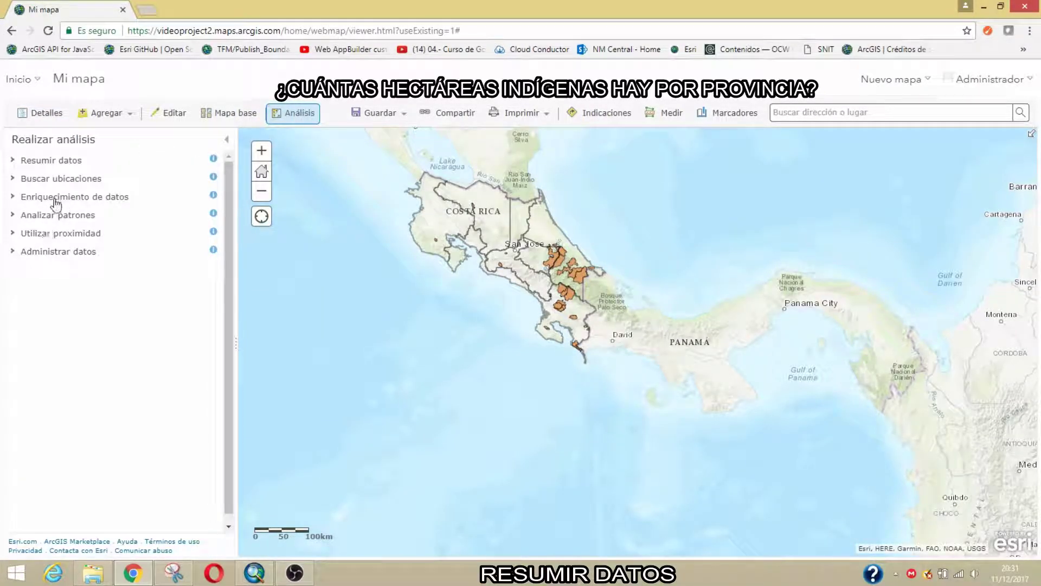
{"action": "left_click", "coordinate": [54, 161]}
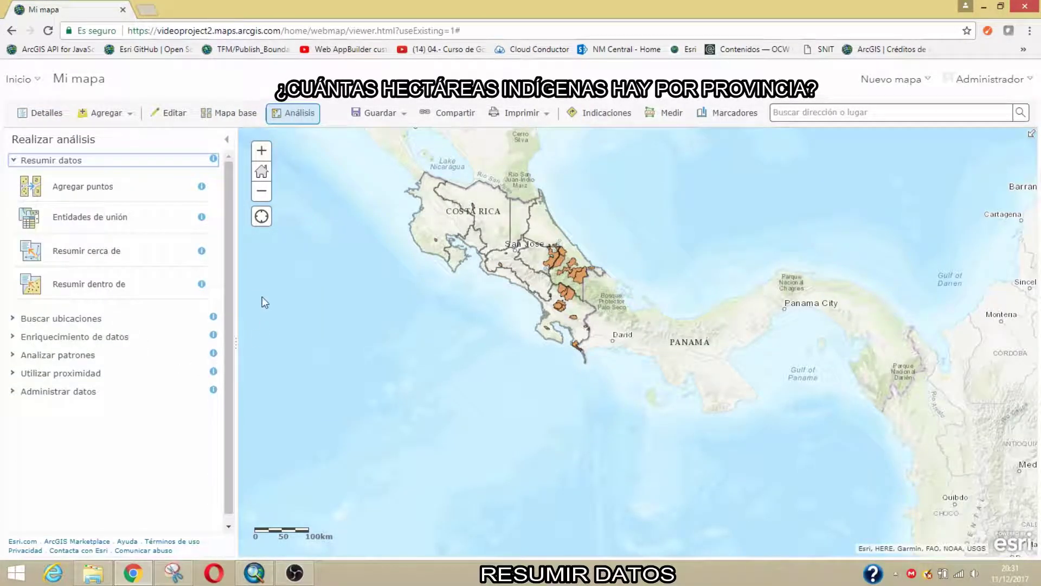
{"action": "left_click", "coordinate": [115, 284]}
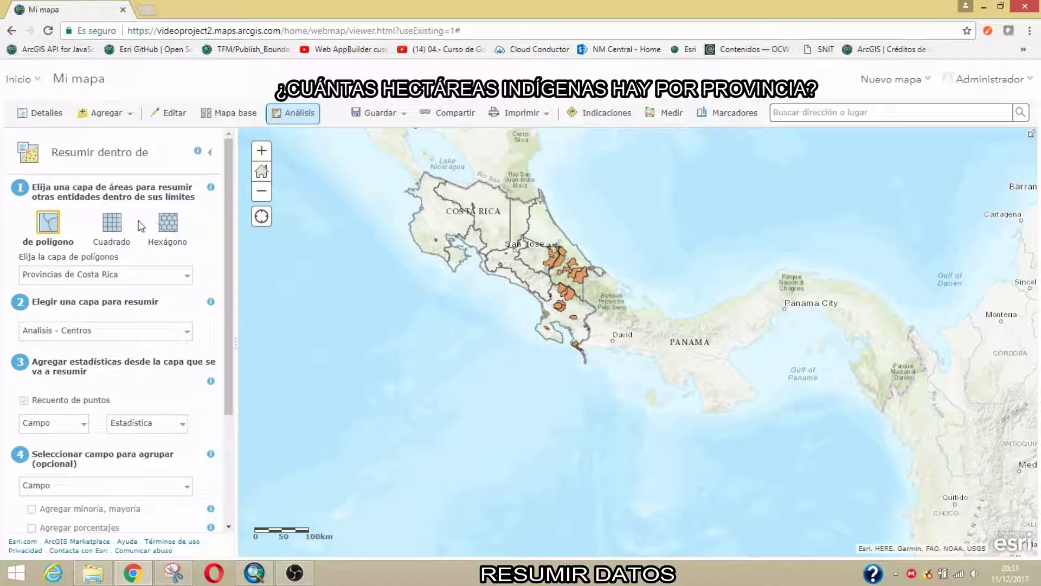
{"action": "scroll", "coordinate": [116, 265], "scroll_direction": "down", "scroll_amount": 2}
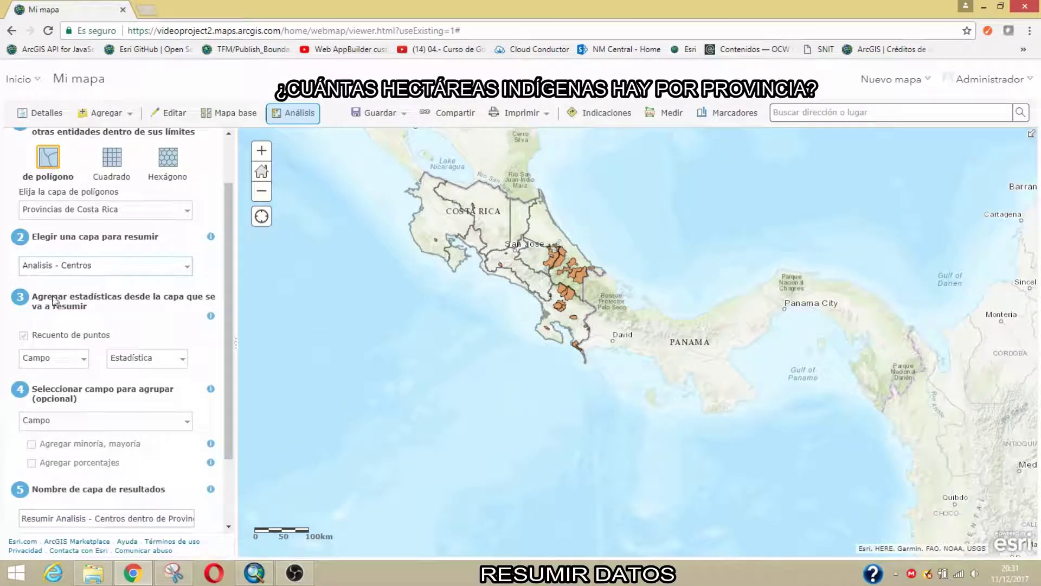
{"action": "left_click", "coordinate": [185, 266]}
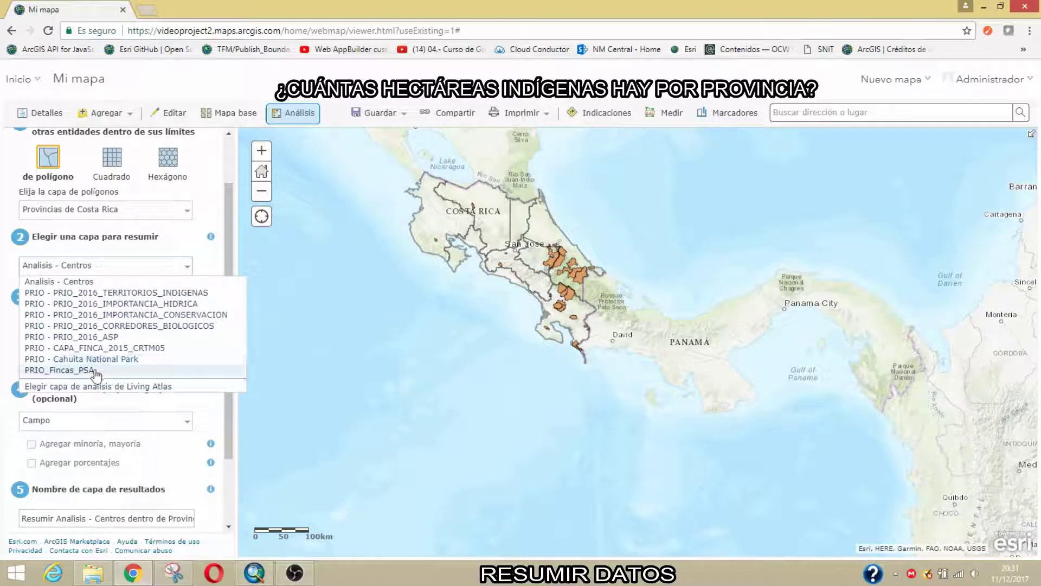
{"action": "left_click", "coordinate": [149, 293]}
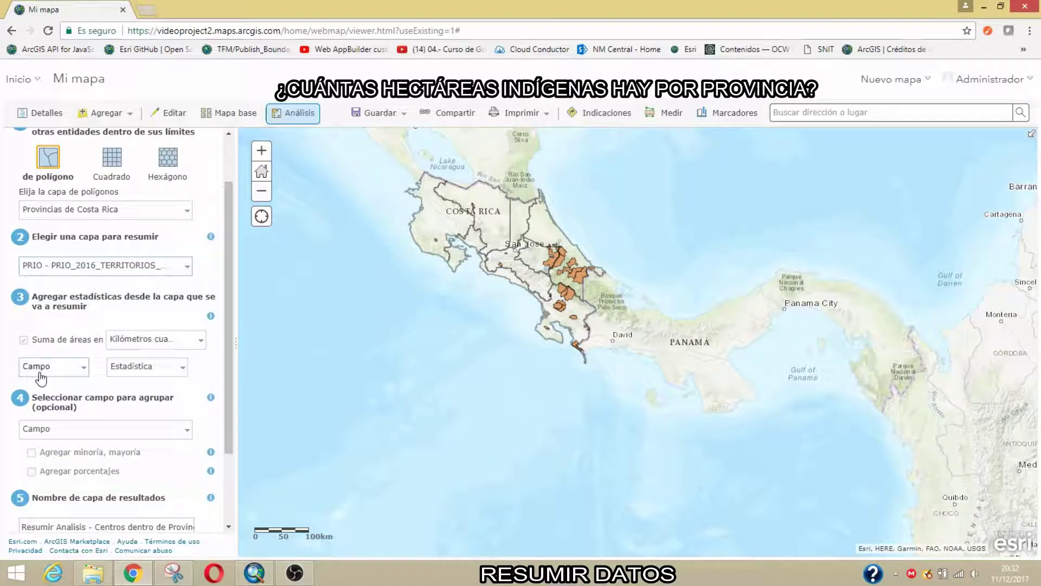
Set the unit for the sum of areas to Hectáreas
{"action": "scroll", "coordinate": [38, 340], "scroll_direction": "down", "scroll_amount": 1}
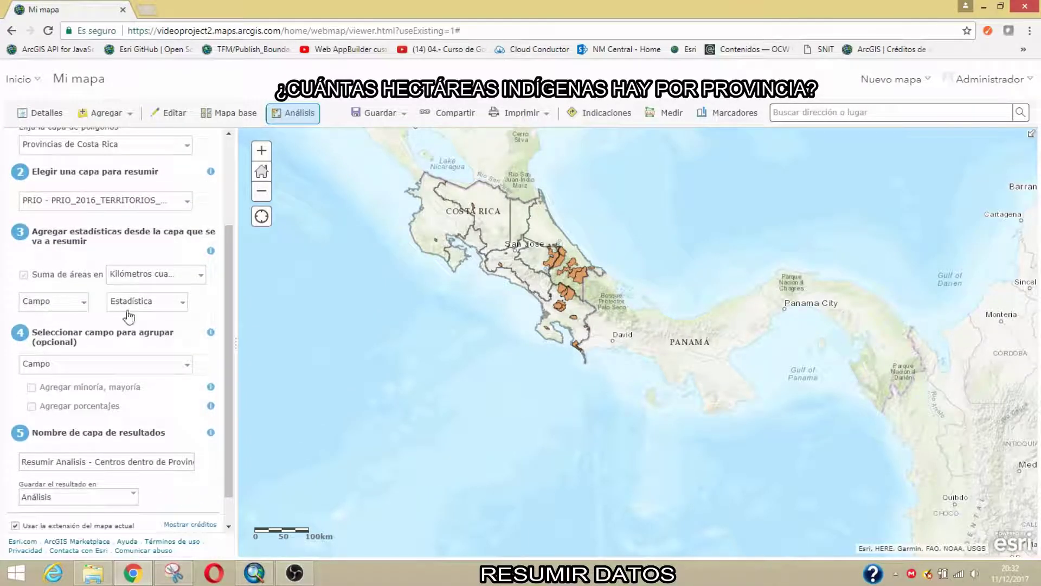
{"action": "left_click", "coordinate": [183, 284]}
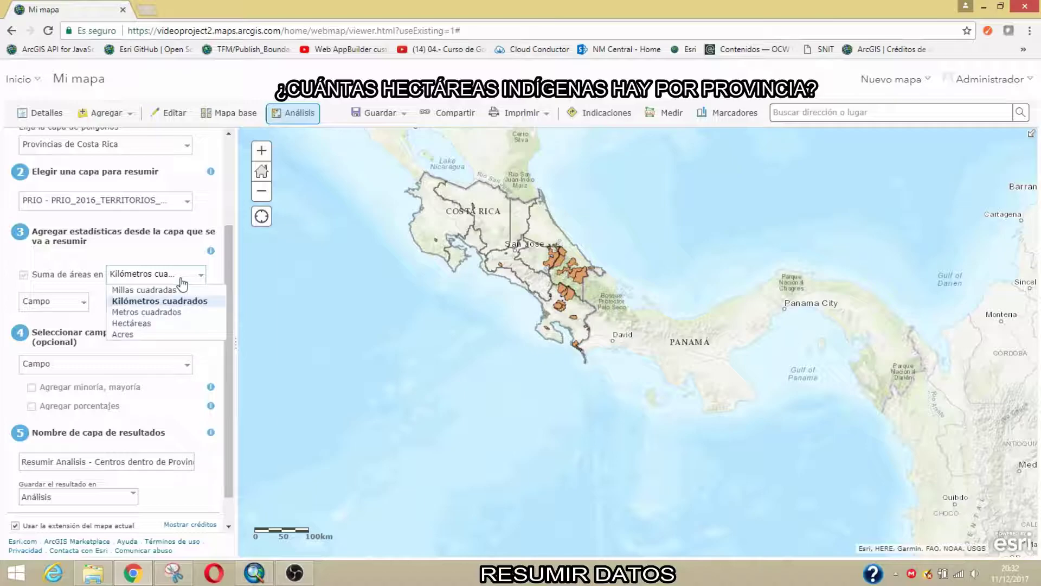
{"action": "left_click", "coordinate": [138, 324]}
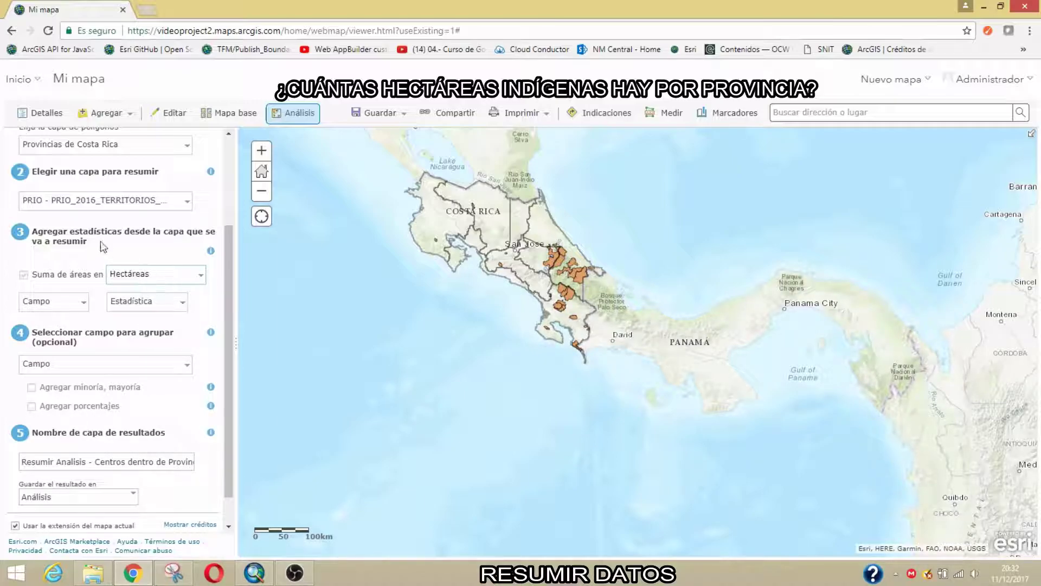
{"action": "scroll", "coordinate": [34, 257], "scroll_direction": "down", "scroll_amount": 1}
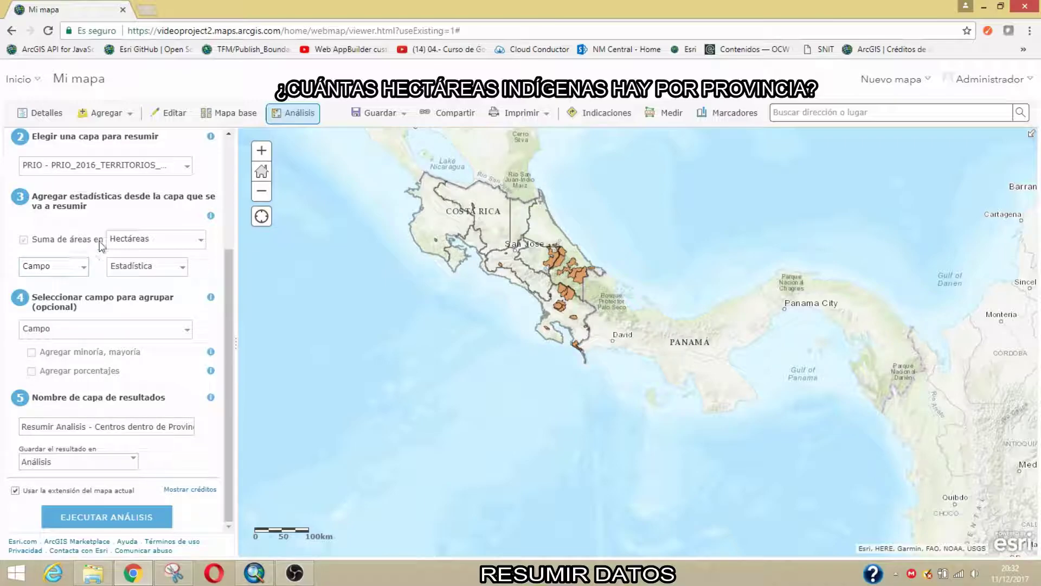
{"action": "left_click", "coordinate": [171, 242]}
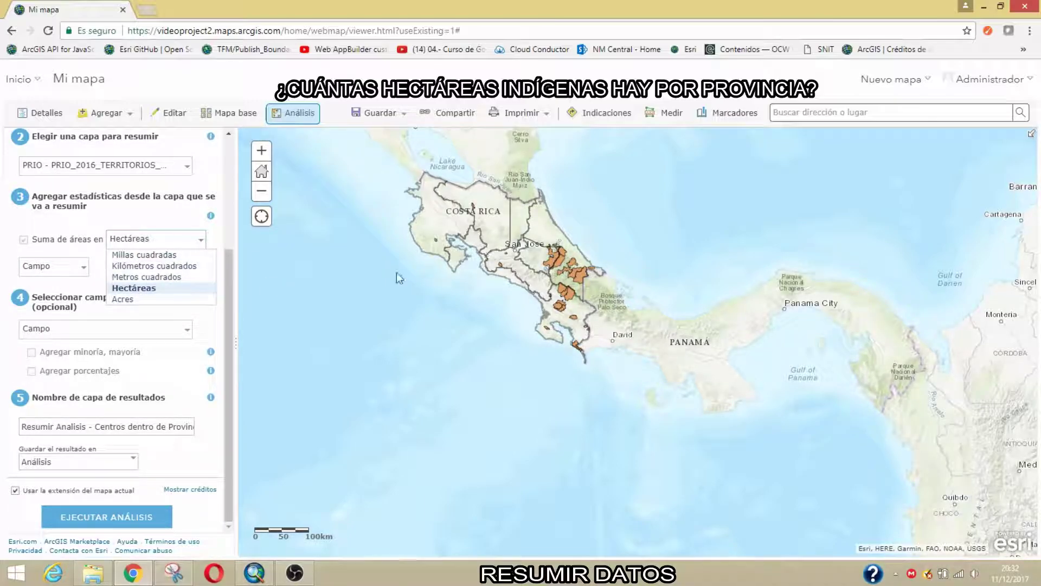
{"action": "left_click", "coordinate": [151, 288]}
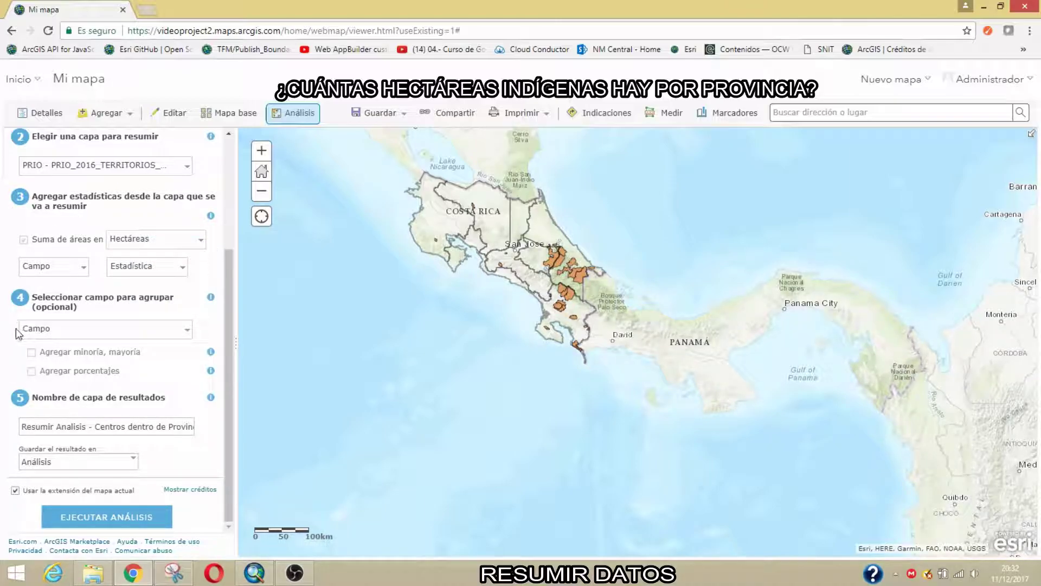
Review the grouping field options without choosing one, check the credit usage report, and run the analysis
{"action": "left_click", "coordinate": [172, 331]}
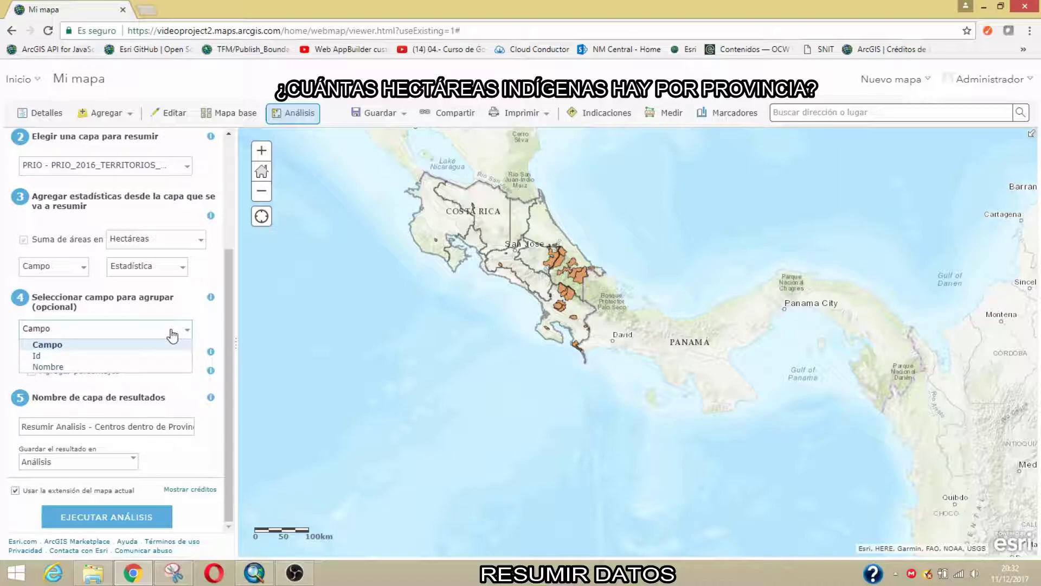
{"action": "left_click", "coordinate": [172, 332]}
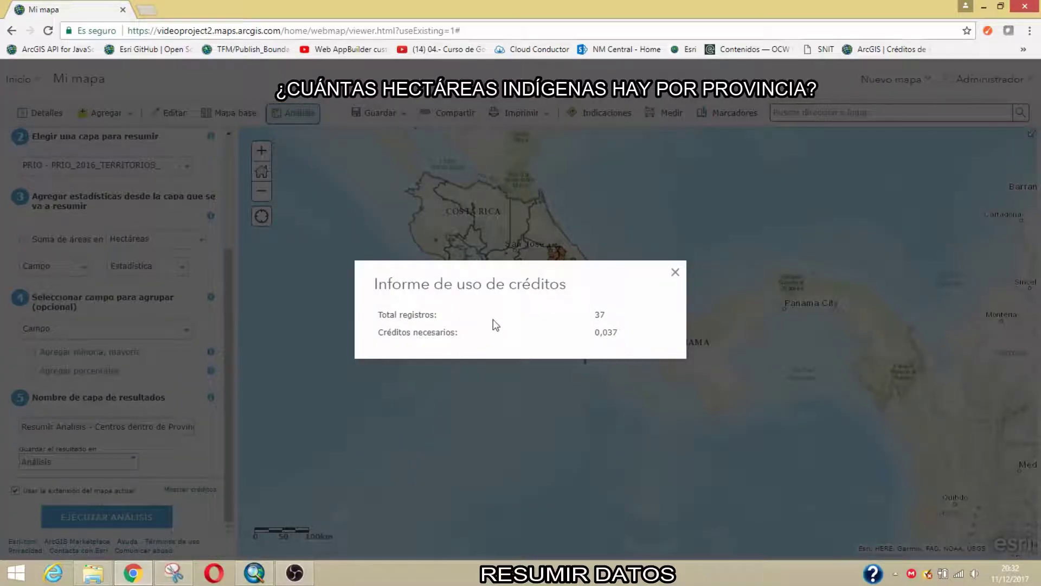
{"action": "double_click", "coordinate": [597, 317]}
{"action": "left_click", "coordinate": [675, 273]}
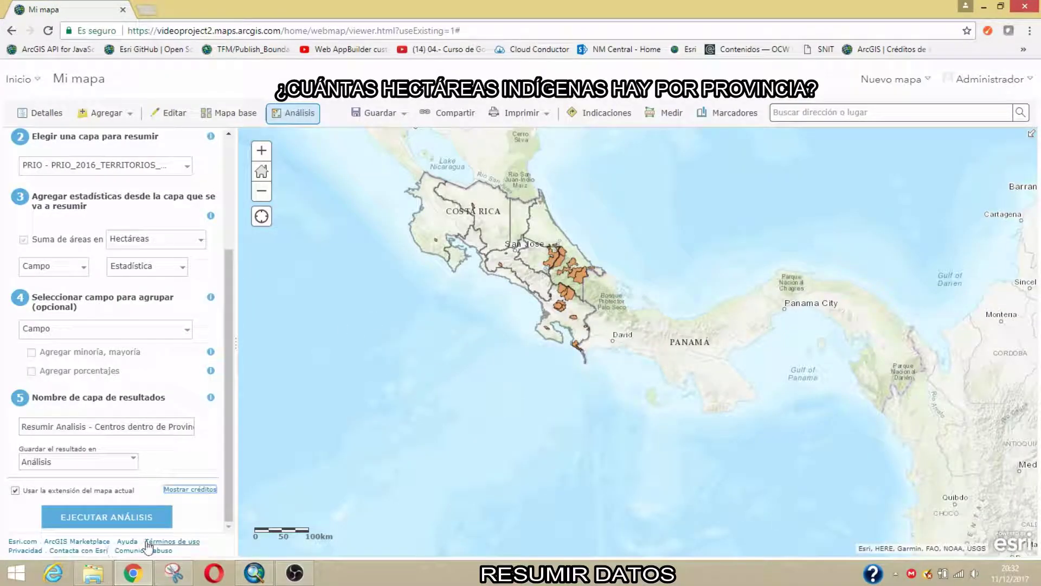
{"action": "left_click", "coordinate": [131, 519]}
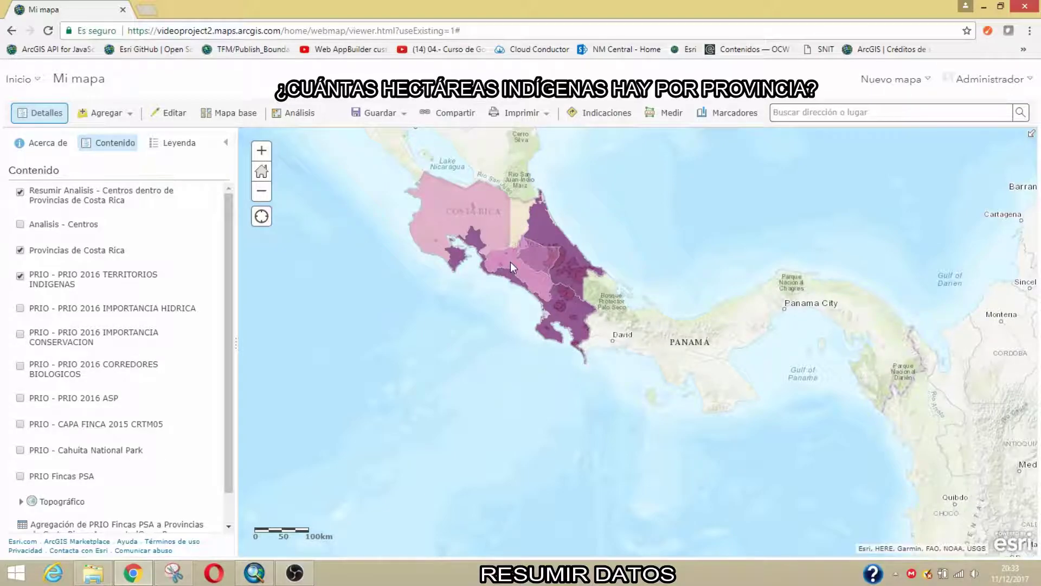
View Heredia's pop-up on the result map, close it, and open the result layer's attribute table
{"action": "left_click", "coordinate": [512, 222]}
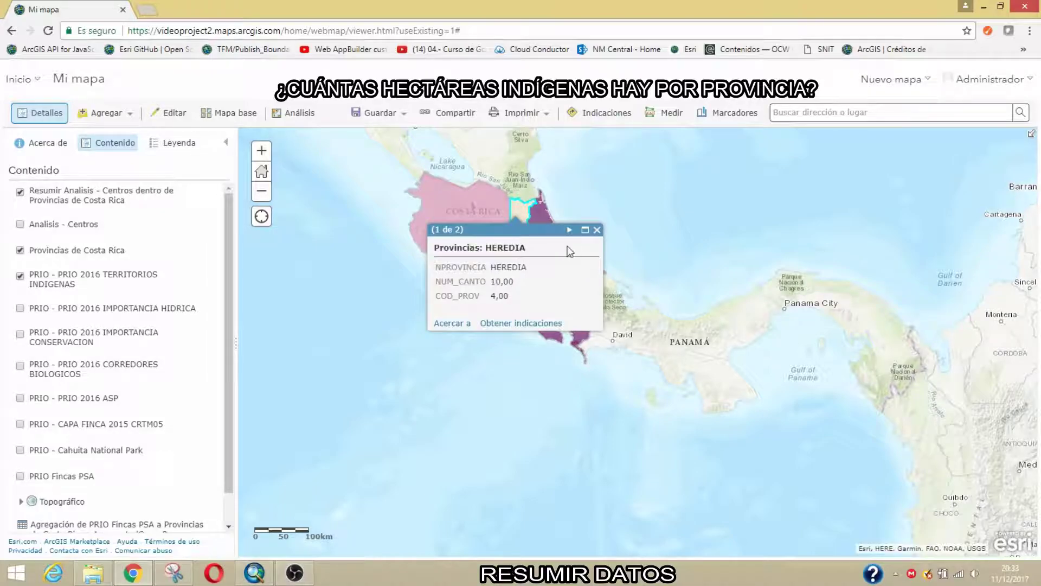
{"action": "left_click", "coordinate": [598, 234]}
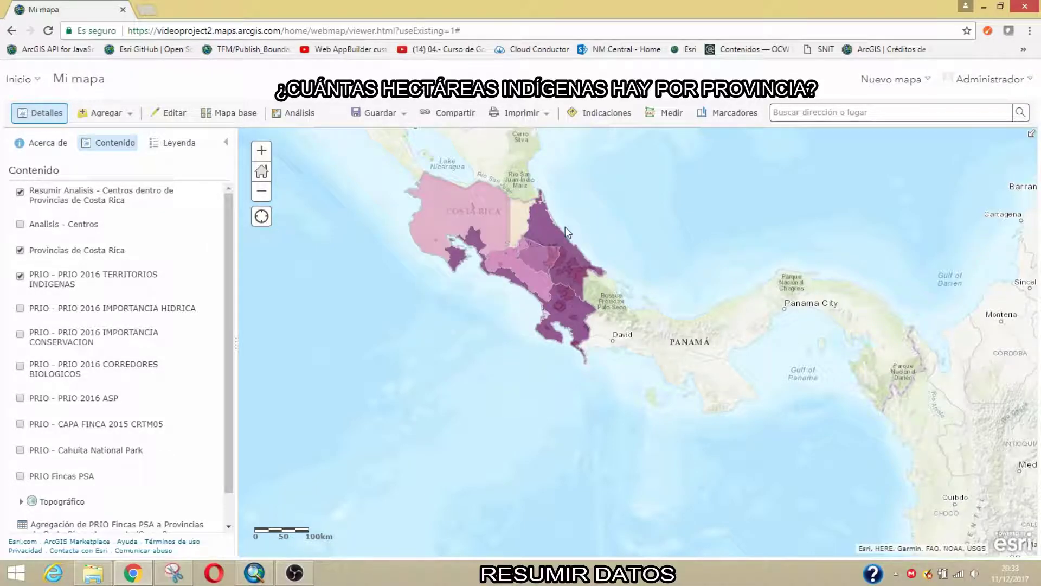
{"action": "scroll", "coordinate": [530, 235], "scroll_direction": "up", "scroll_amount": 1}
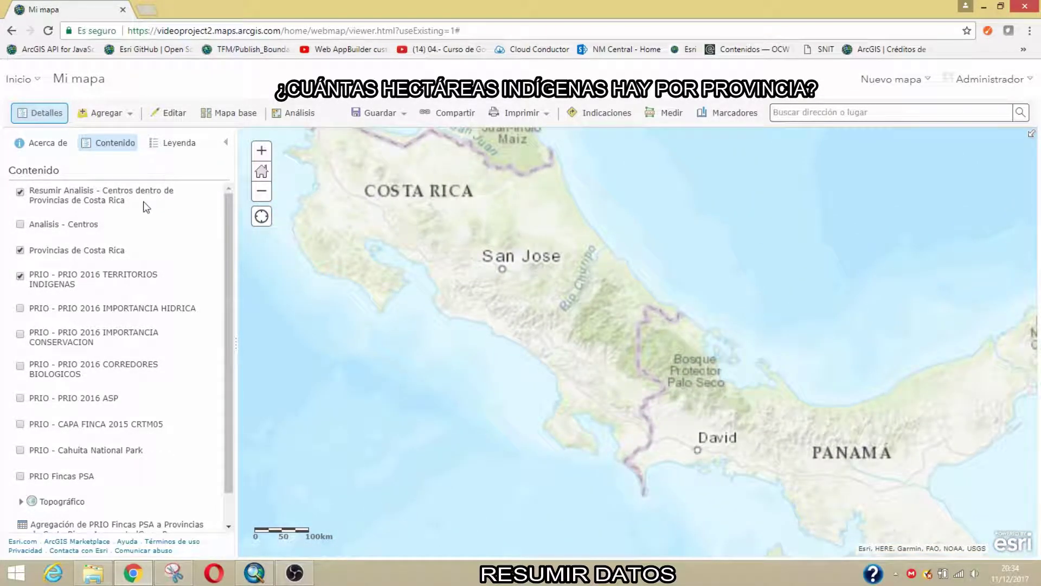
{"action": "left_click", "coordinate": [109, 211]}
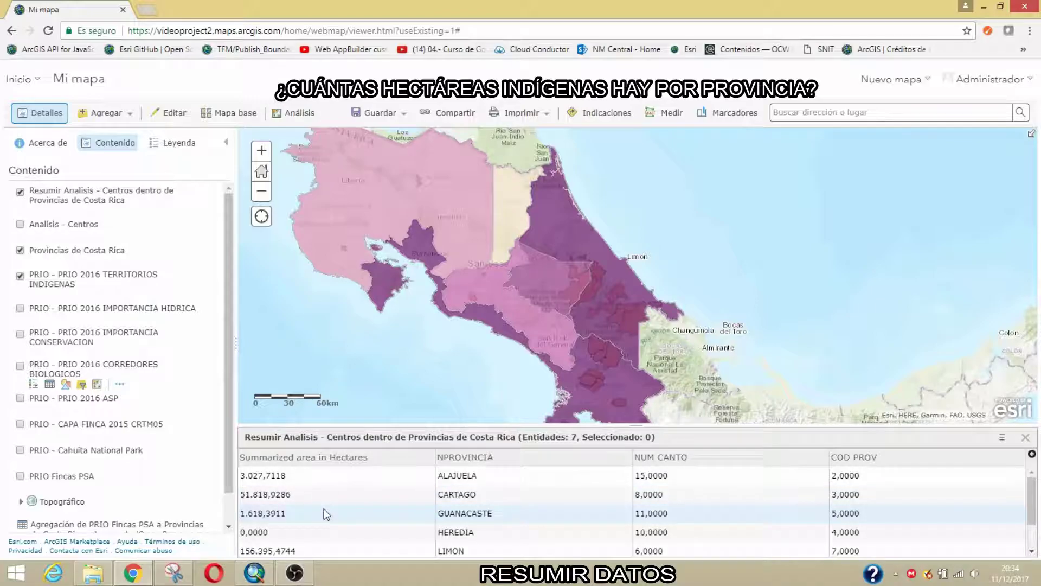
Highlight the Alajuela, Heredia, Limón and San José records on the map in turn and compare their summarized areas in hectares
{"action": "left_click", "coordinate": [299, 480]}
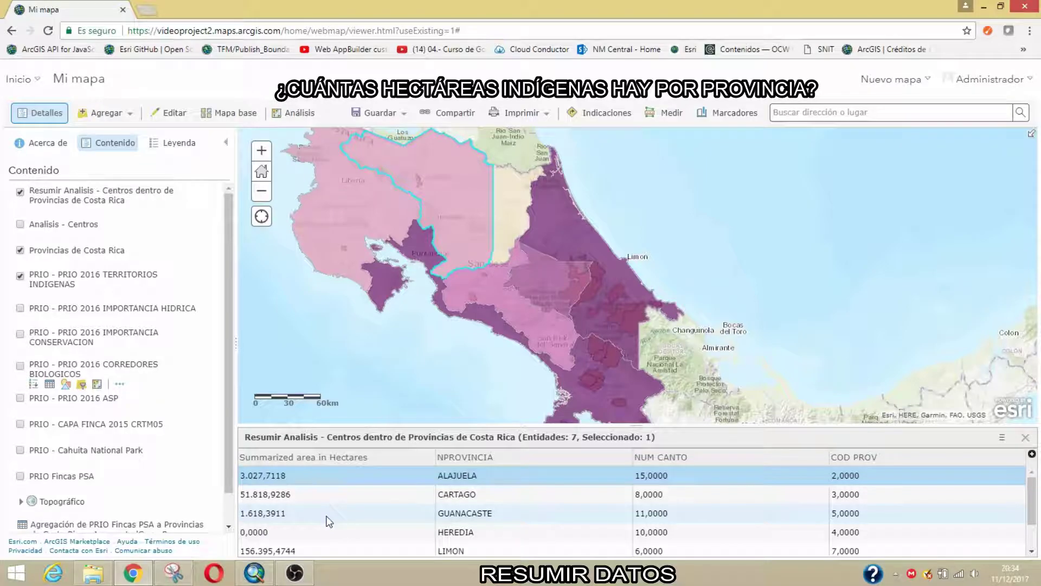
{"action": "left_click", "coordinate": [311, 533]}
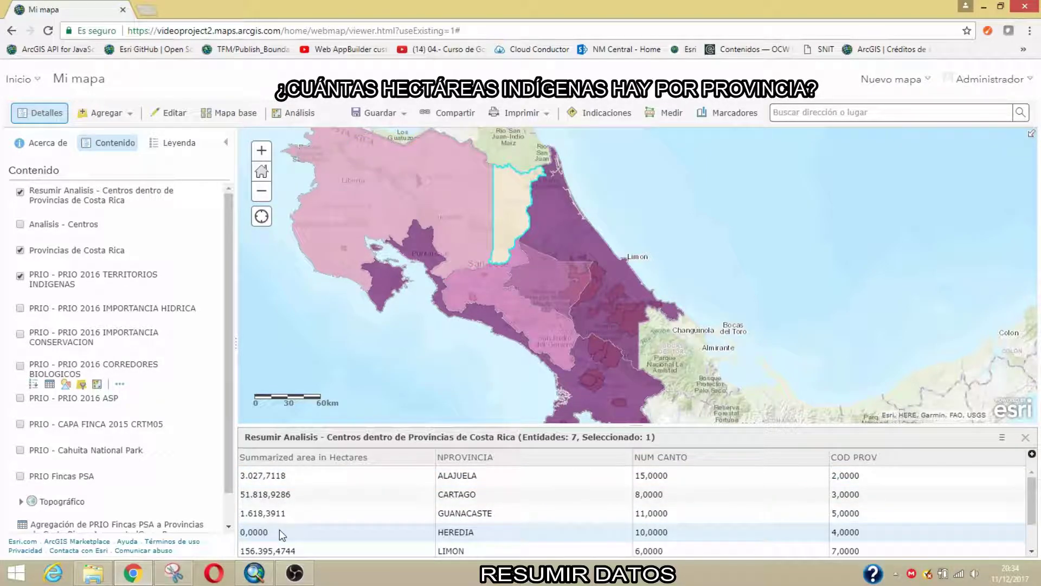
{"action": "scroll", "coordinate": [279, 529], "scroll_direction": "down", "scroll_amount": 1}
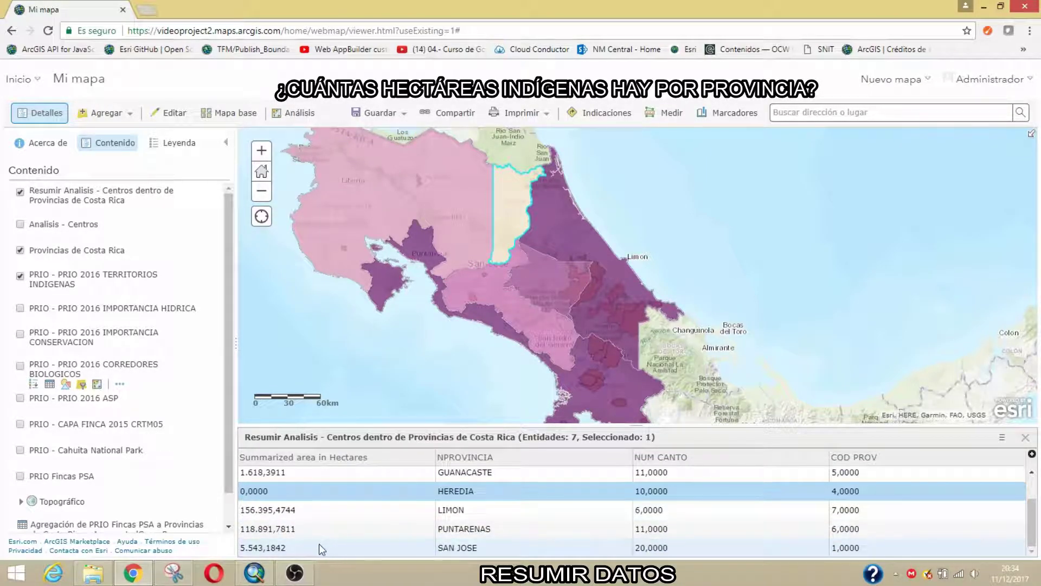
{"action": "left_click", "coordinate": [308, 511]}
{"action": "scroll", "coordinate": [307, 544], "scroll_direction": "up", "scroll_amount": 1}
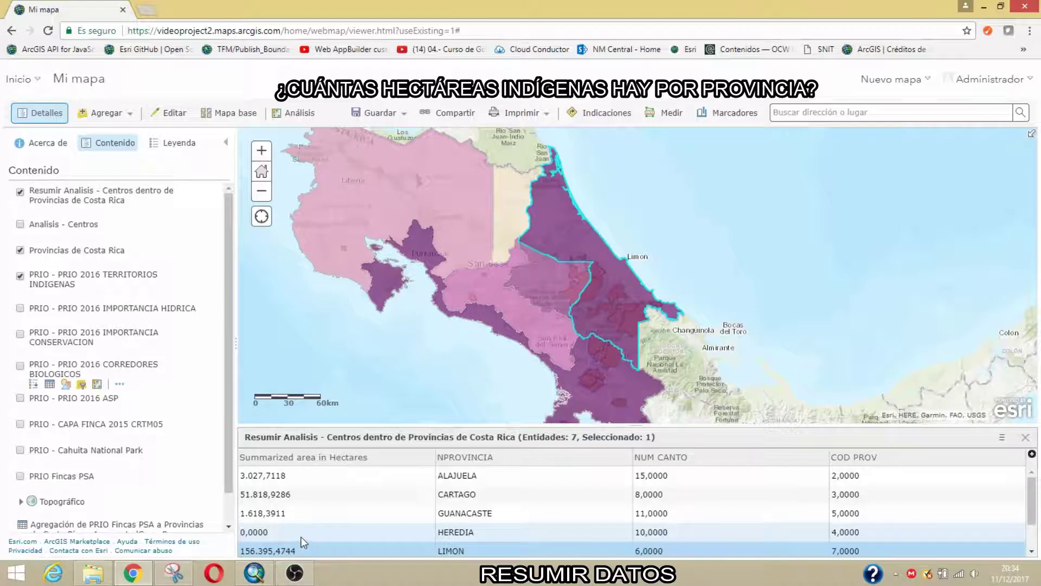
{"action": "scroll", "coordinate": [298, 534], "scroll_direction": "down", "scroll_amount": 1}
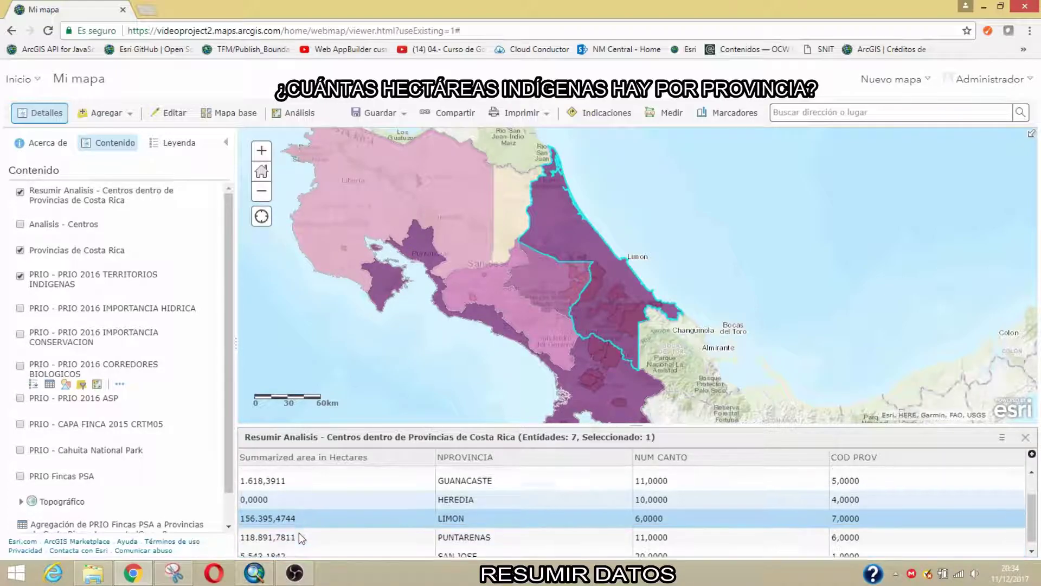
{"action": "left_click", "coordinate": [285, 547]}
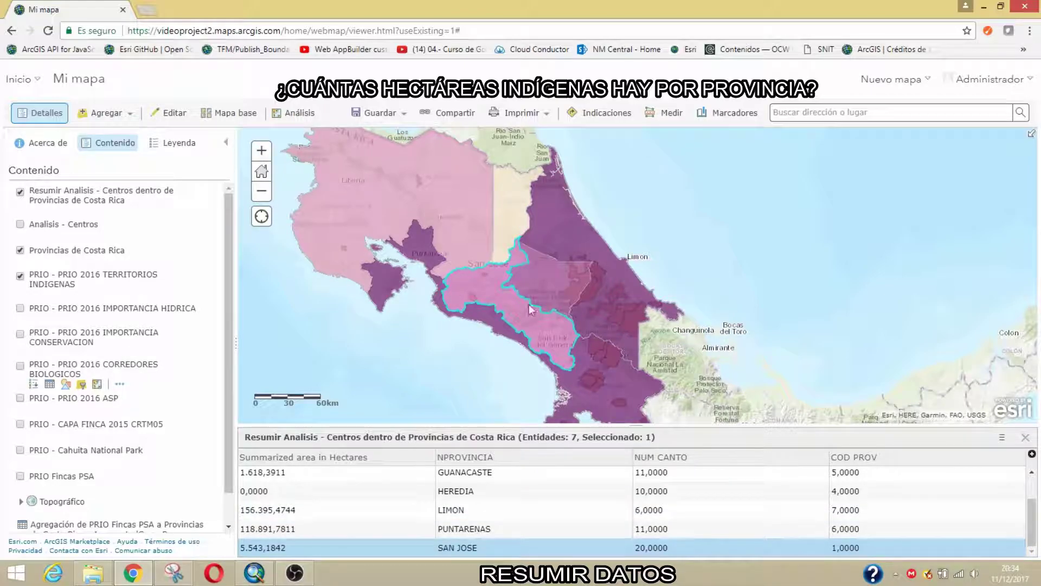
{"action": "scroll", "coordinate": [370, 188], "scroll_direction": "down", "scroll_amount": 1}
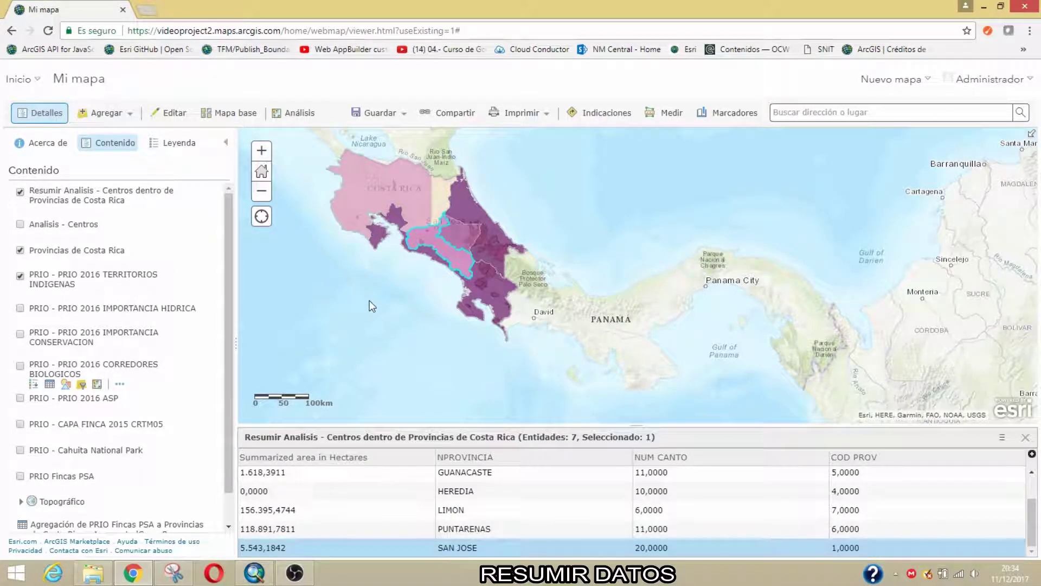
{"action": "left_click_drag", "start_coordinate": [373, 302], "coordinate": [404, 320]}
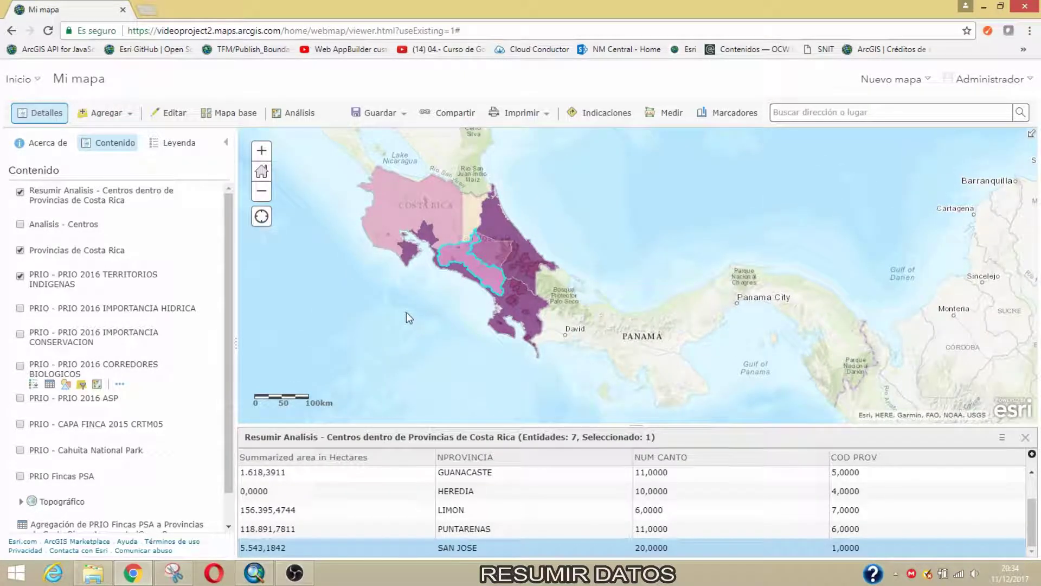
Start the Buscar ubicaciones existentes analysis and choose PRIO_Fincas_PSA as the layer whose features are searched
{"action": "mouse_move", "coordinate": [178, 198]}
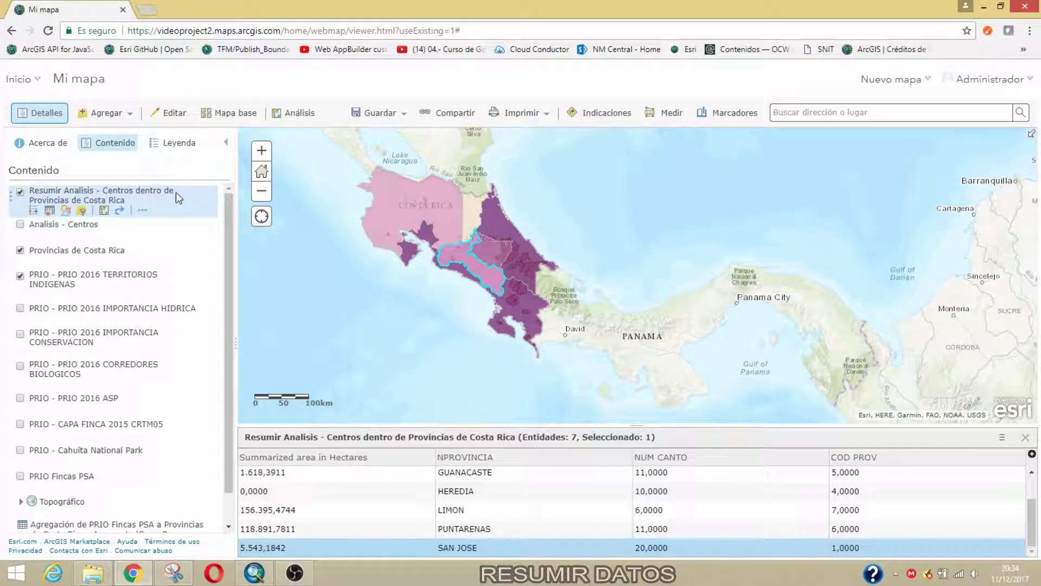
{"action": "left_click", "coordinate": [286, 115]}
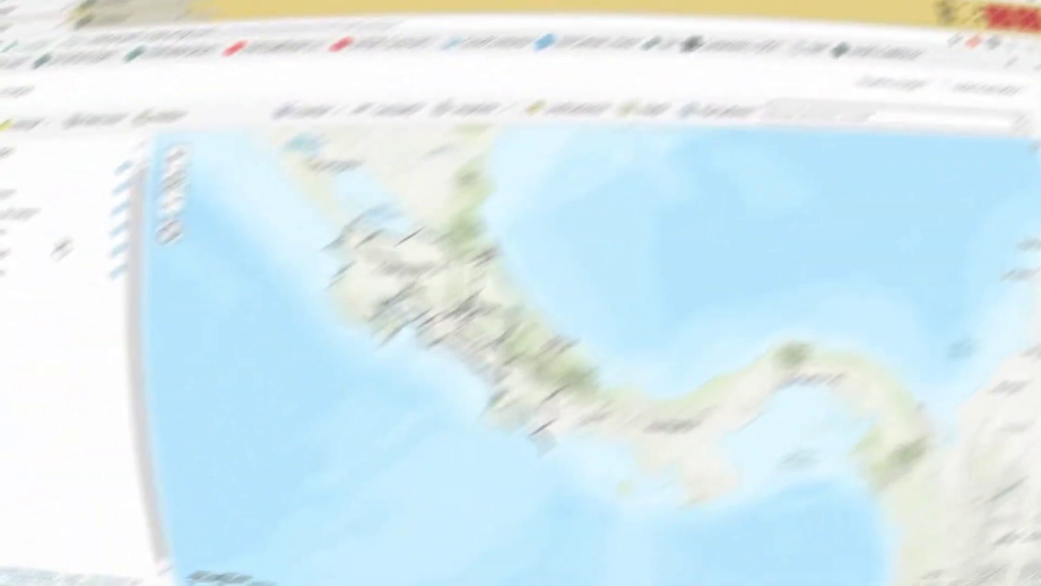
{"action": "left_click", "coordinate": [245, 113]}
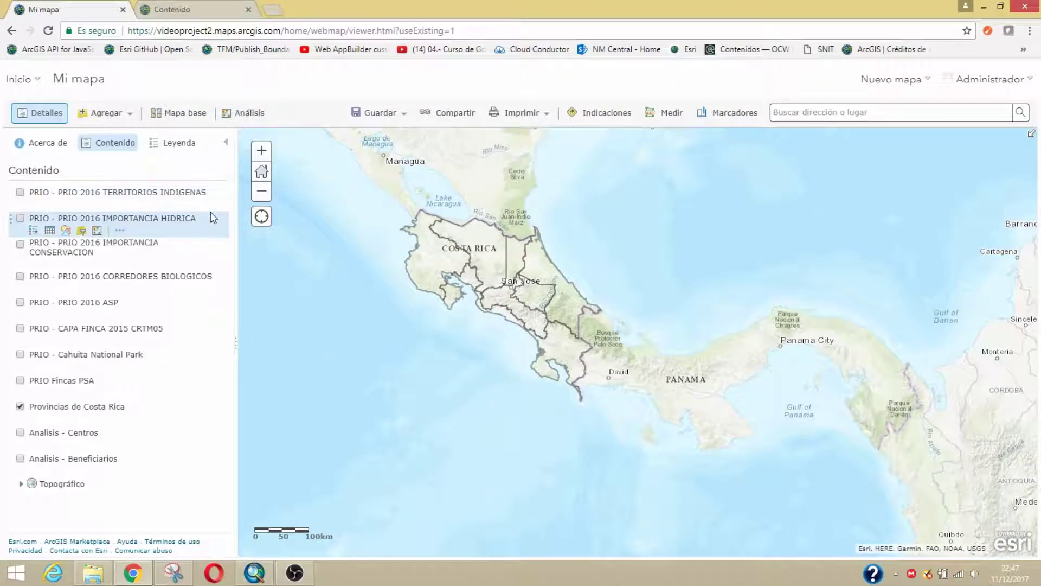
{"action": "left_click", "coordinate": [238, 117]}
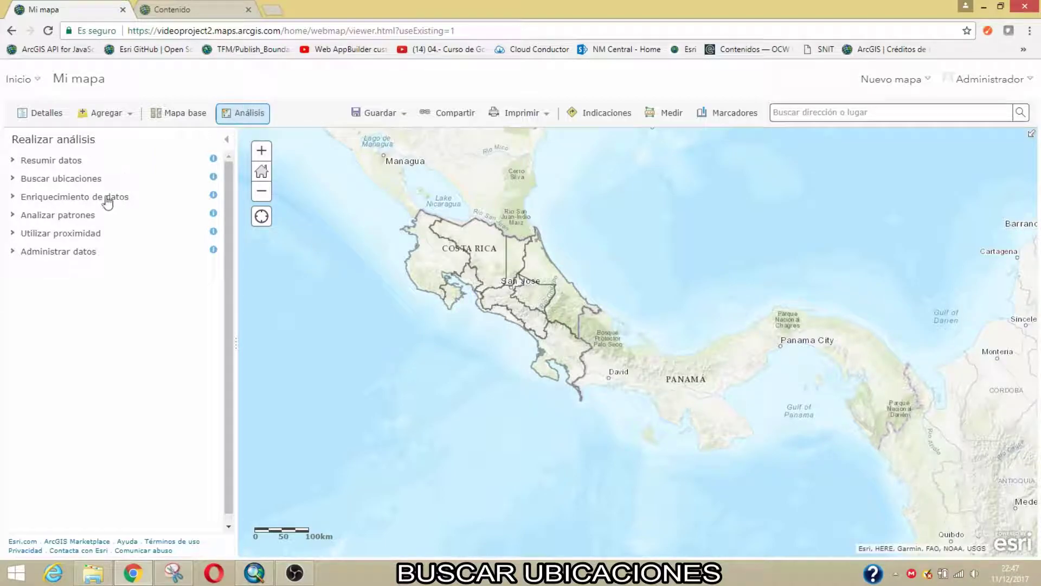
{"action": "left_click", "coordinate": [65, 179]}
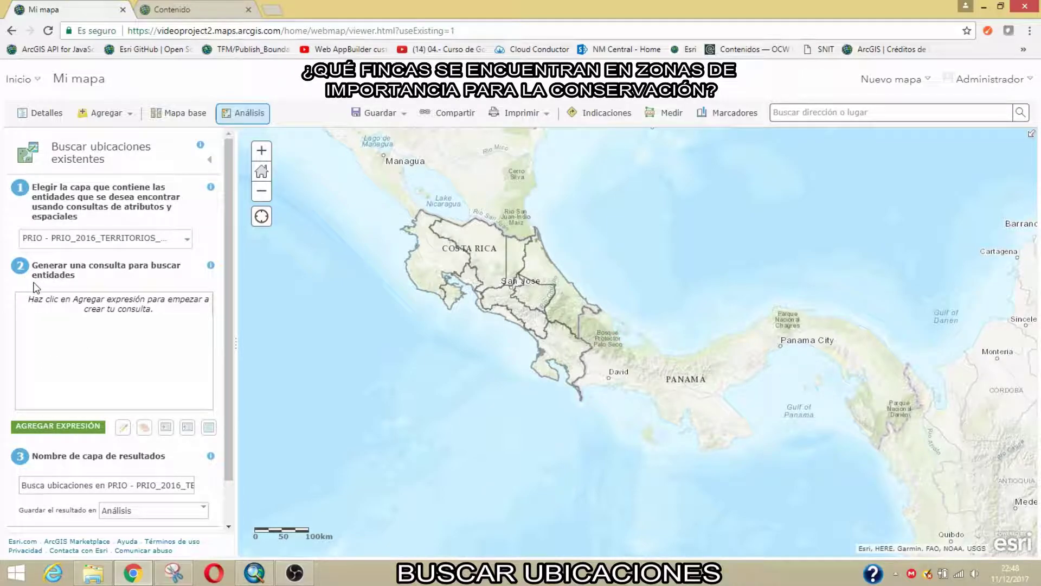
{"action": "left_click", "coordinate": [171, 242]}
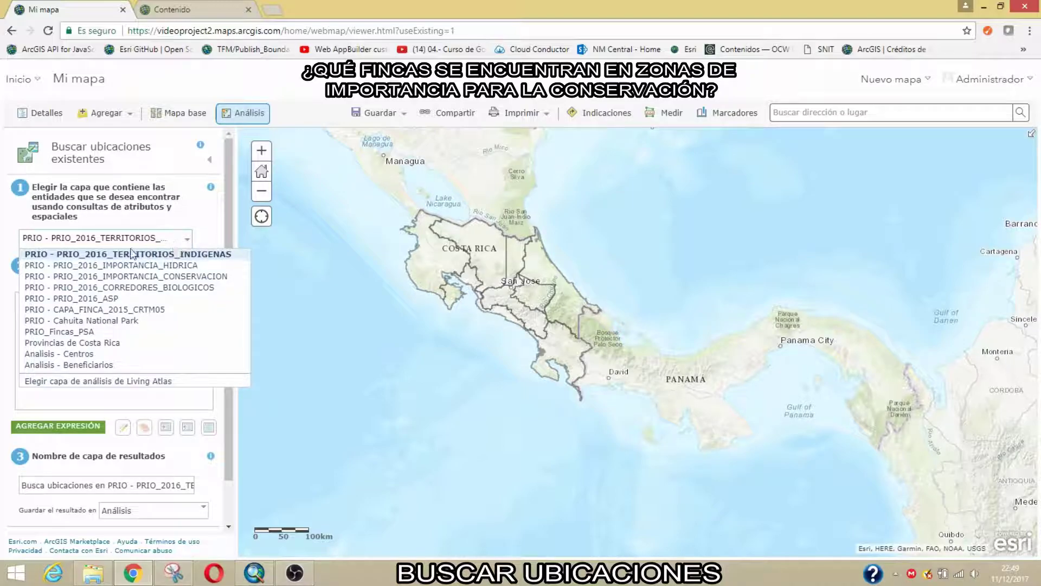
{"action": "left_click", "coordinate": [78, 332]}
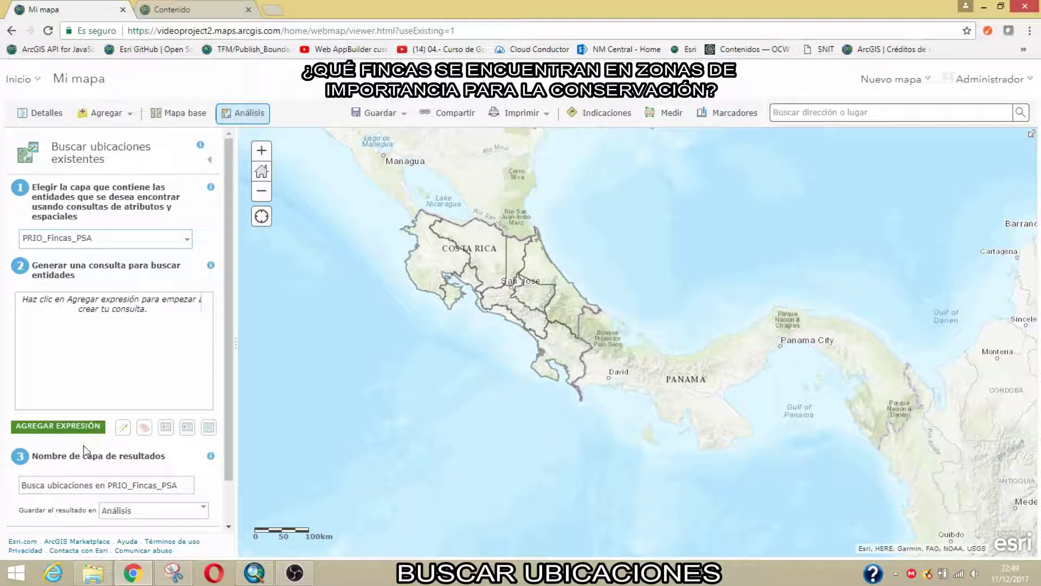
Add a query expression selecting PRIO_Fincas_PSA features that meet the interseca condition with PRIO - PRIO_2016_IMPORTANCIA_CONSERVACION
{"action": "left_click", "coordinate": [73, 428]}
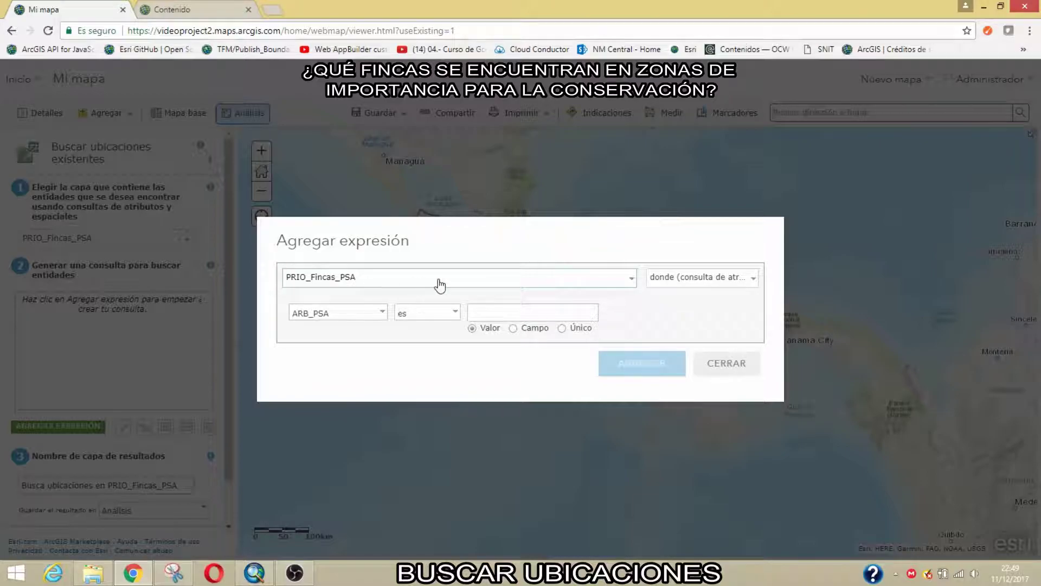
{"action": "left_click", "coordinate": [730, 288]}
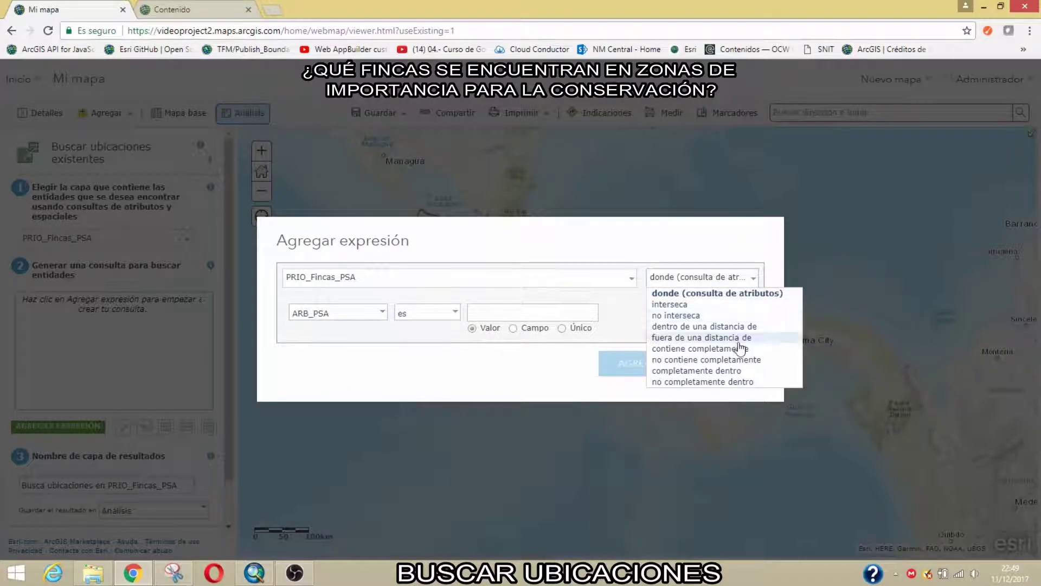
{"action": "left_click", "coordinate": [681, 307]}
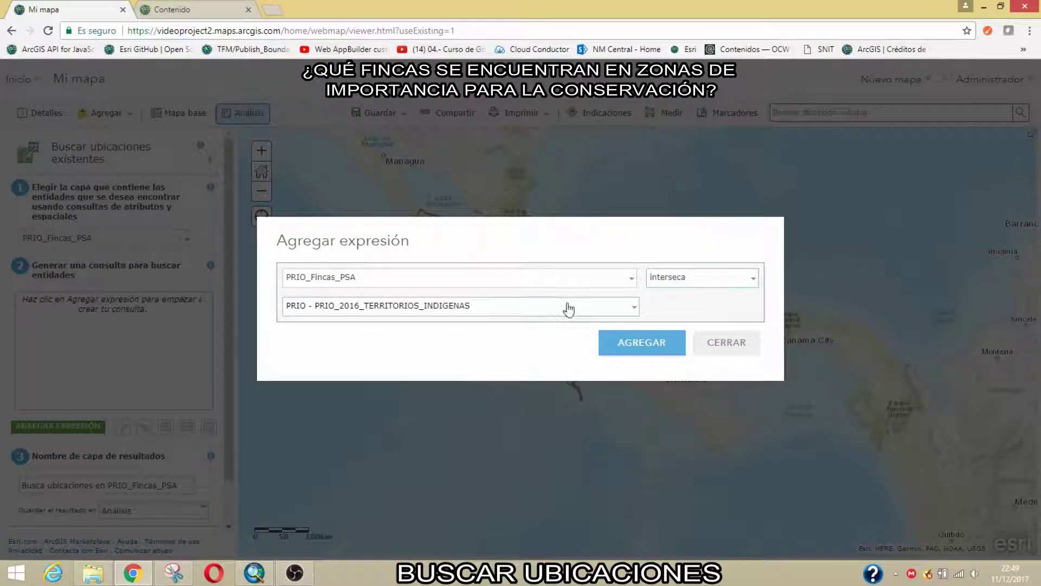
{"action": "left_click", "coordinate": [623, 308]}
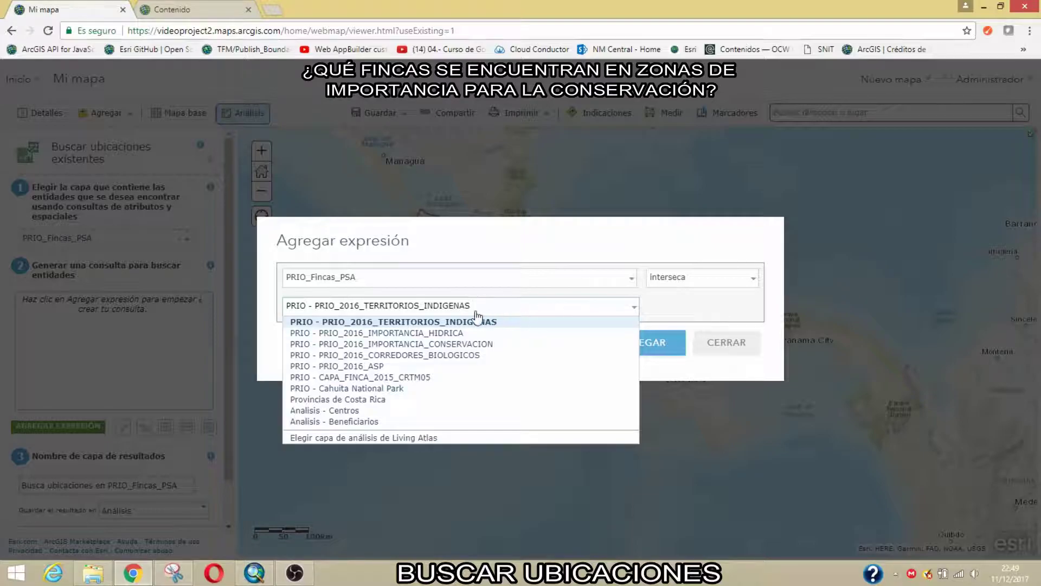
{"action": "left_click", "coordinate": [424, 345]}
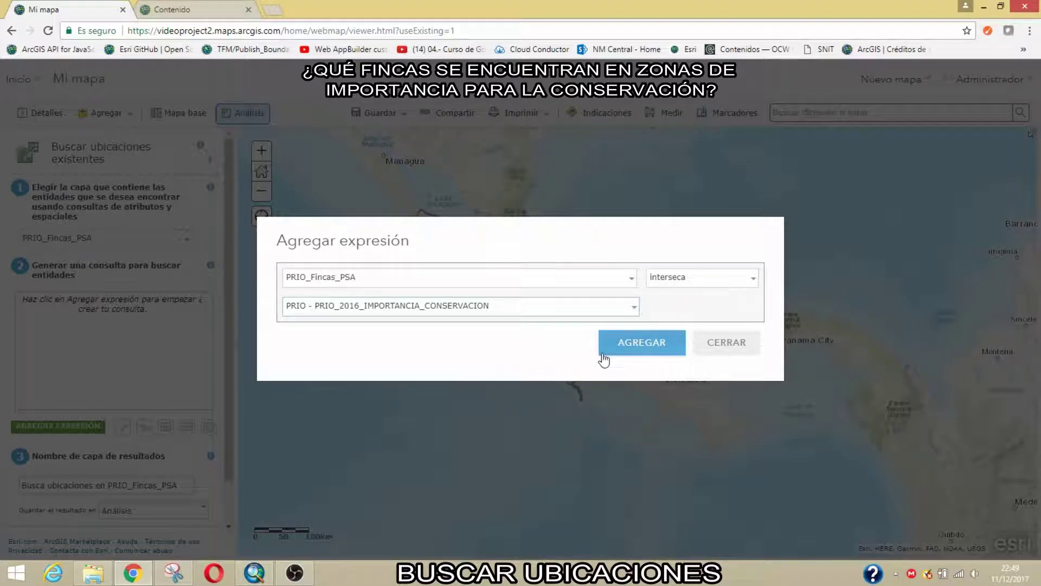
{"action": "left_click", "coordinate": [644, 342]}
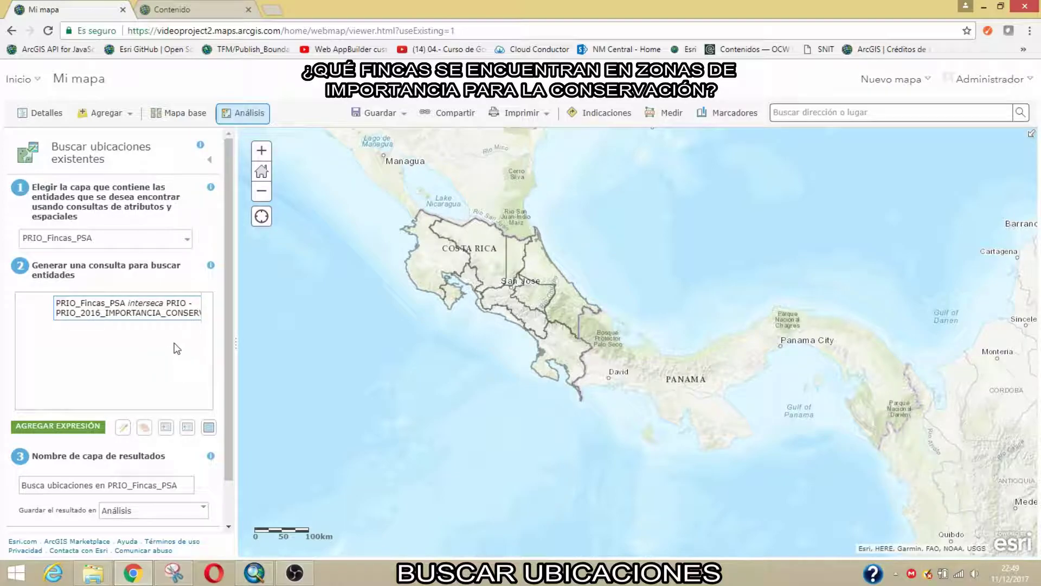
Review the result layer name and the credit usage report, and run the analysis with the default name
{"action": "scroll", "coordinate": [176, 348], "scroll_direction": "down", "scroll_amount": 1}
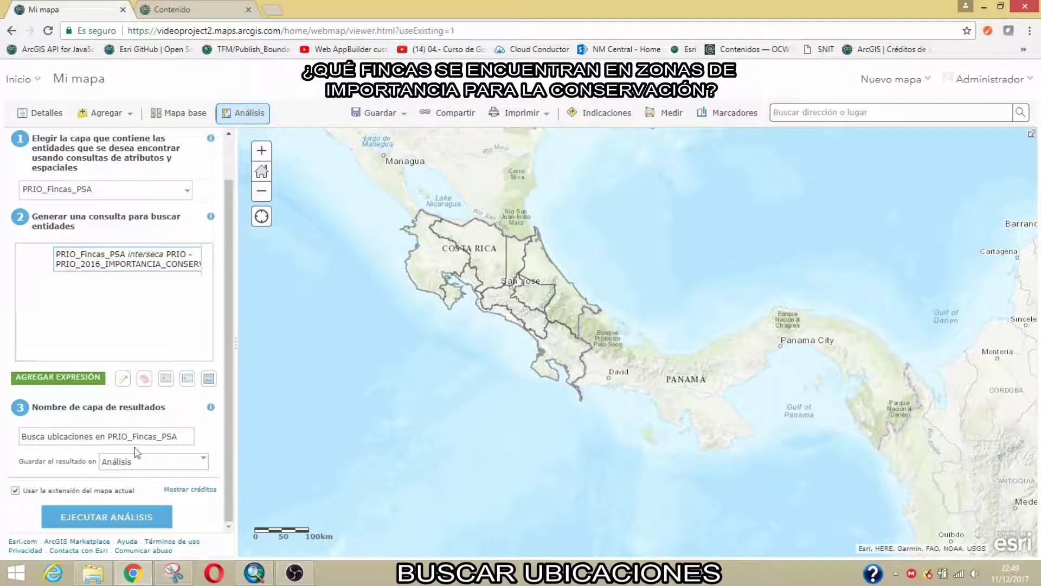
{"action": "left_click_drag", "start_coordinate": [31, 436], "coordinate": [190, 443]}
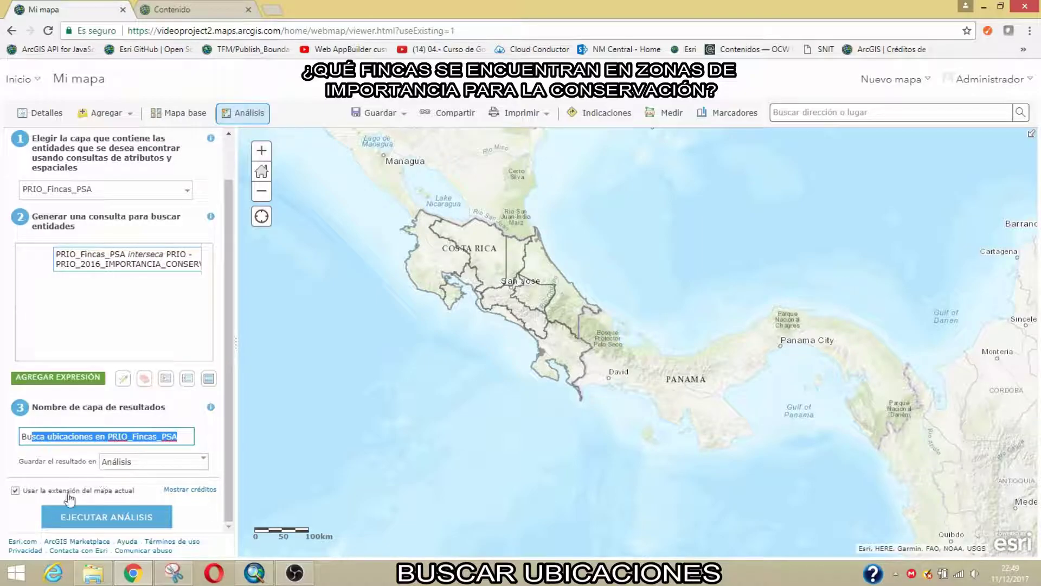
{"action": "left_click", "coordinate": [195, 489]}
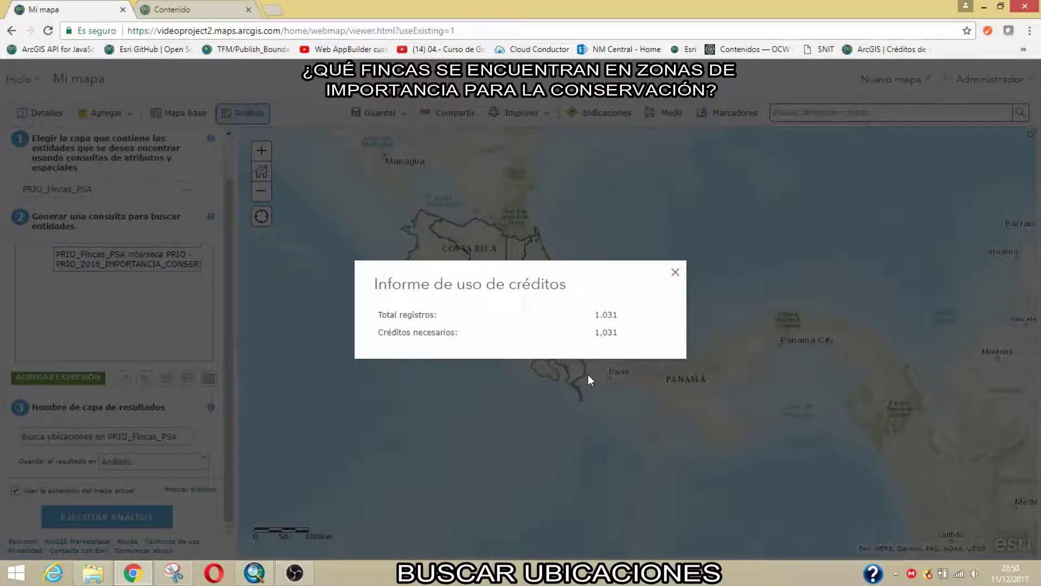
{"action": "left_click", "coordinate": [676, 277]}
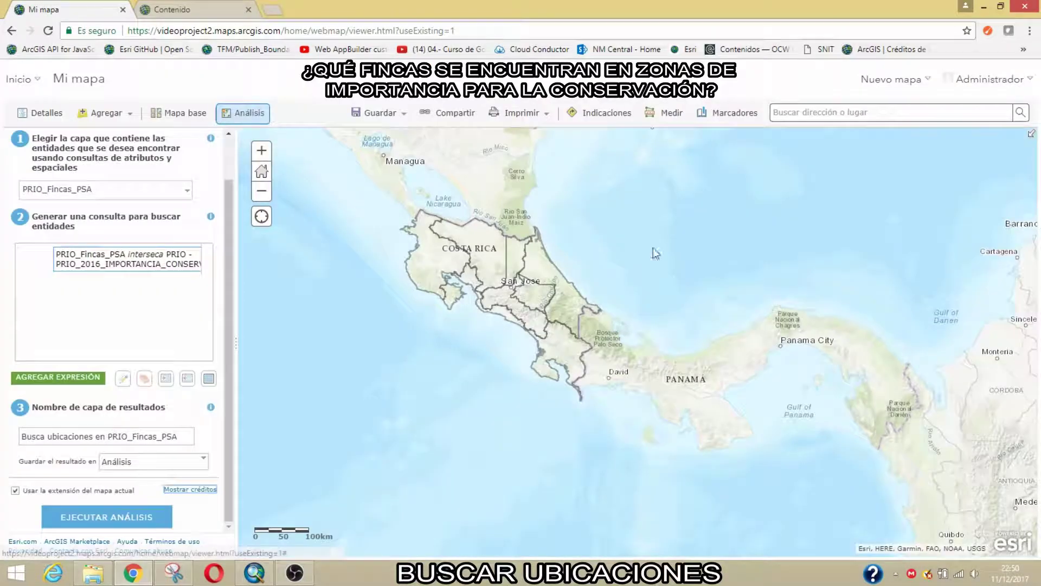
{"action": "left_click", "coordinate": [144, 518]}
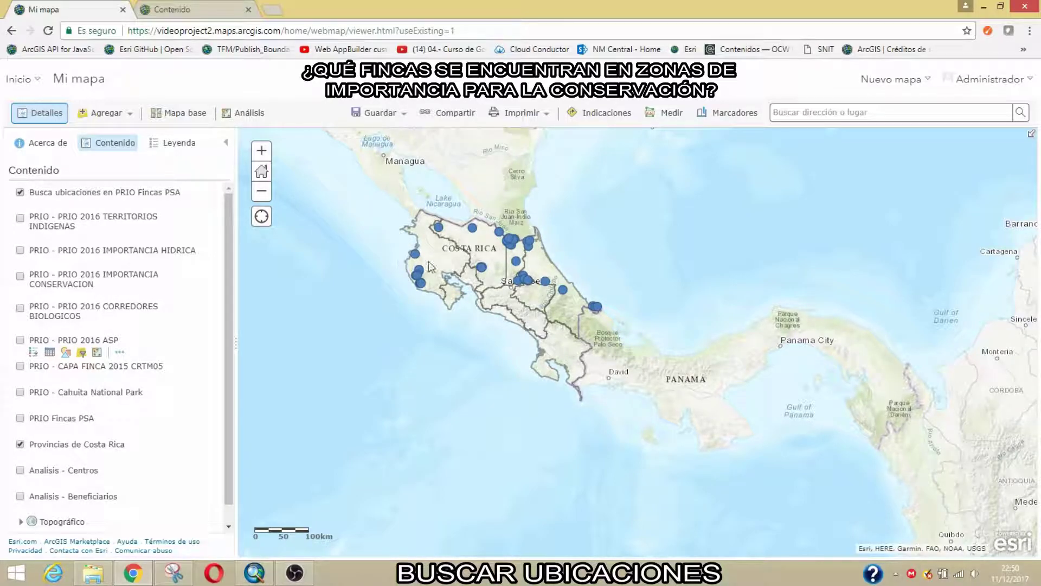
Show the PRIO 2016 IMPORTANCIA CONSERVACION layer and compare the found farms with its zones around the Nicoya peninsula
{"action": "scroll", "coordinate": [408, 257], "scroll_direction": "up", "scroll_amount": 1}
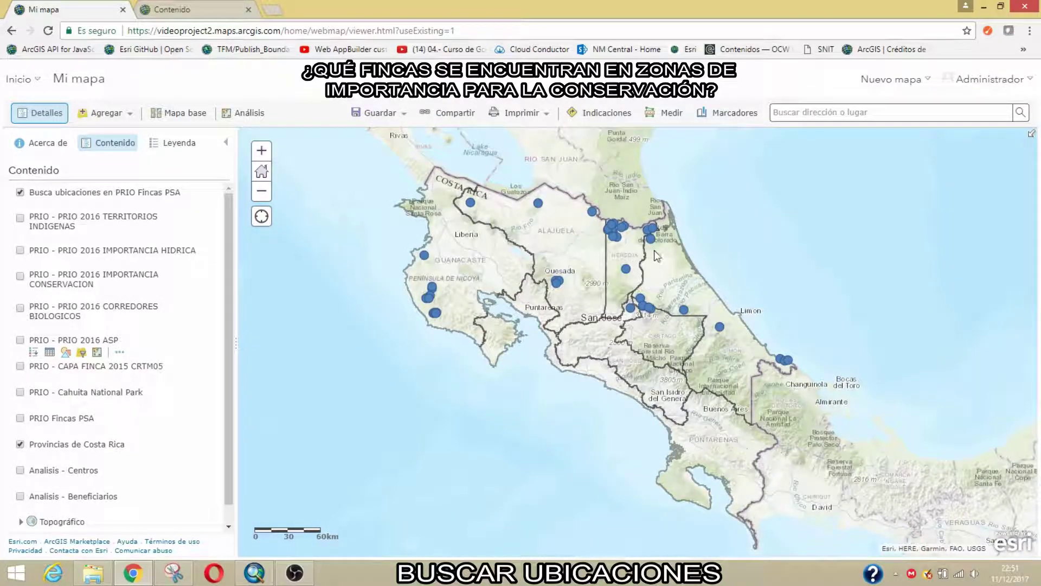
{"action": "scroll", "coordinate": [432, 289], "scroll_direction": "up", "scroll_amount": 1}
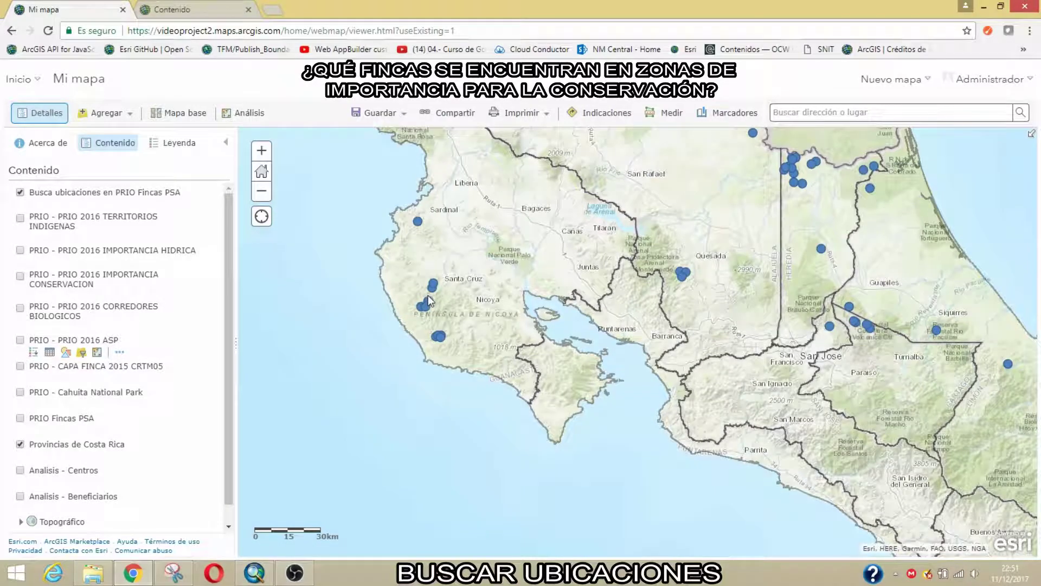
{"action": "scroll", "coordinate": [429, 301], "scroll_direction": "up", "scroll_amount": 1}
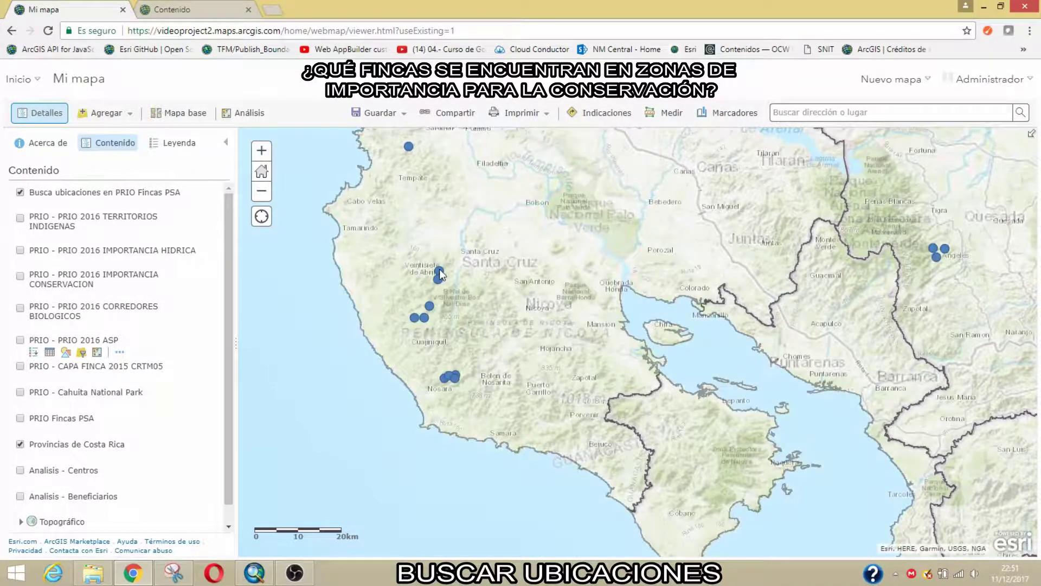
{"action": "scroll", "coordinate": [439, 269], "scroll_direction": "up", "scroll_amount": 1}
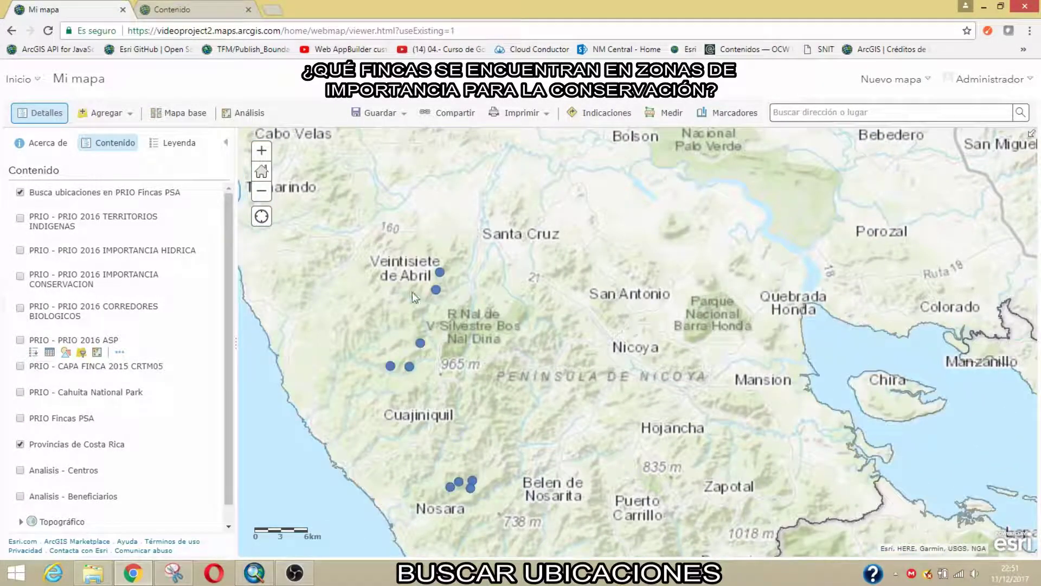
{"action": "scroll", "coordinate": [410, 289], "scroll_direction": "up", "scroll_amount": 1}
{"action": "scroll", "coordinate": [429, 287], "scroll_direction": "down", "scroll_amount": 4}
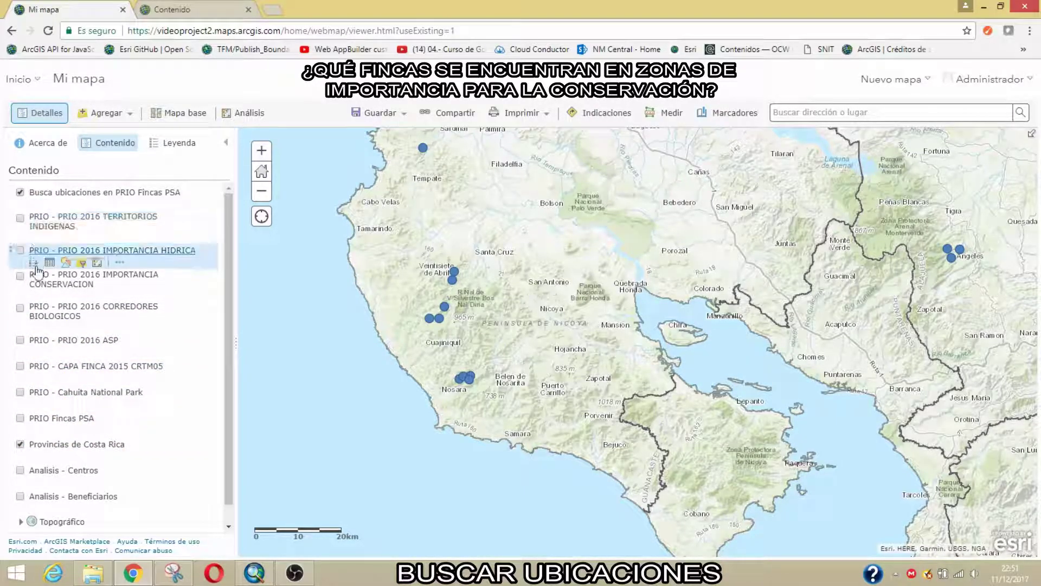
{"action": "left_click", "coordinate": [20, 276]}
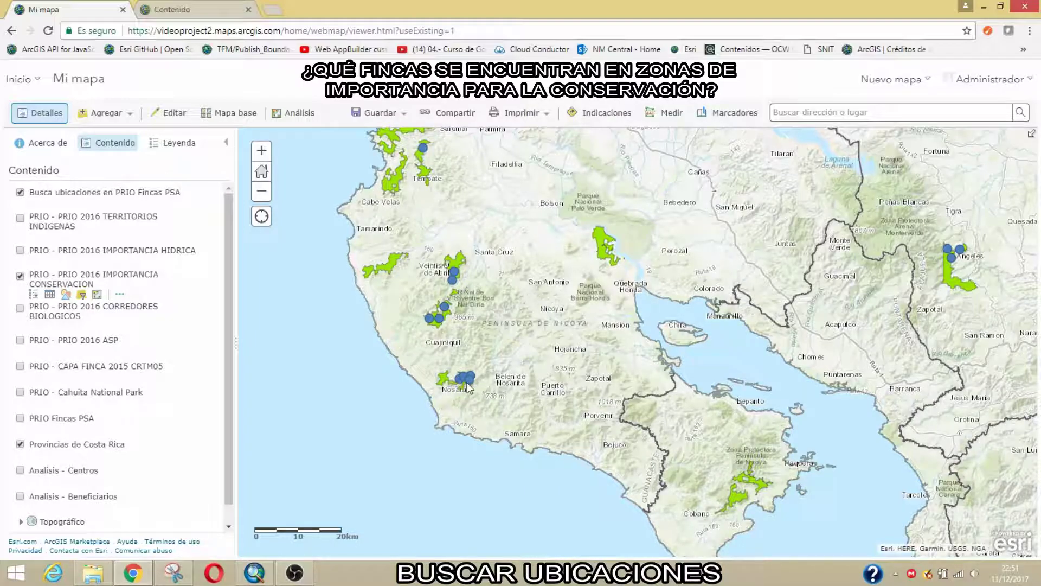
{"action": "scroll", "coordinate": [466, 385], "scroll_direction": "up", "scroll_amount": 1}
{"action": "scroll", "coordinate": [463, 374], "scroll_direction": "up", "scroll_amount": 2}
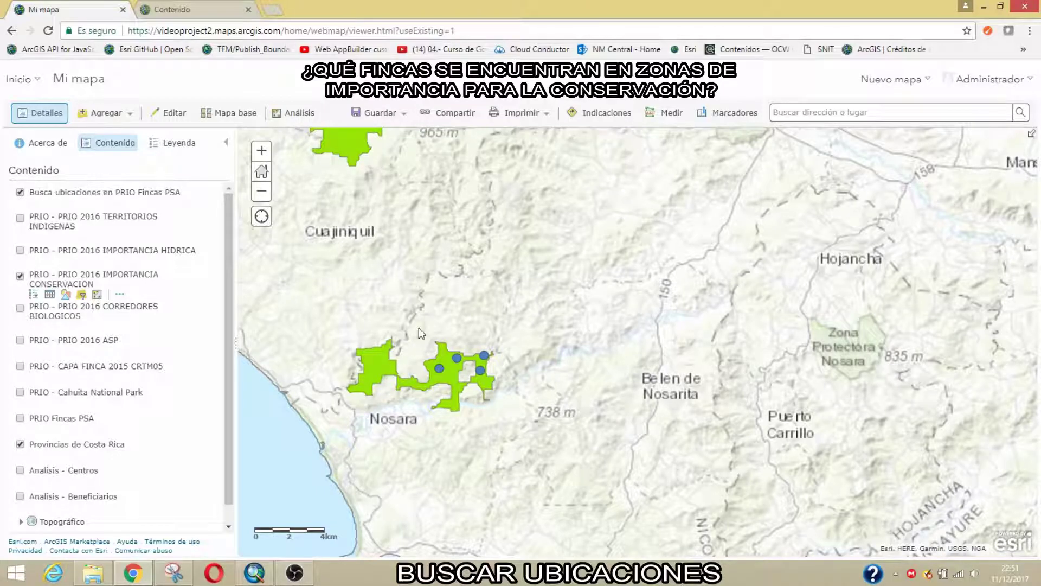
{"action": "scroll", "coordinate": [425, 364], "scroll_direction": "down", "scroll_amount": 3}
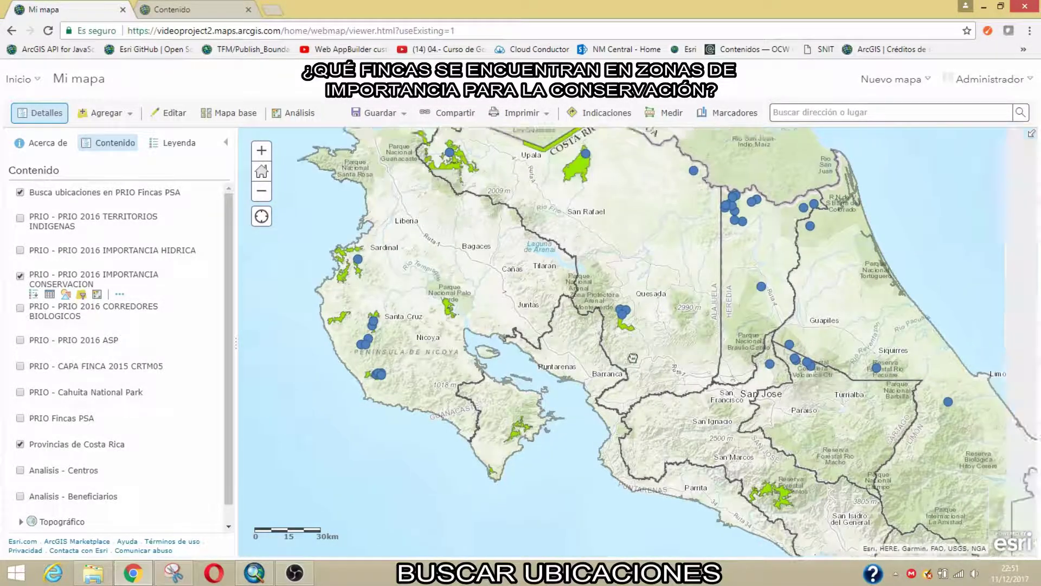
Hide the PRIO 2016 IMPORTANCIA CONSERVACION and Busca ubicaciones en PRIO Fincas PSA layers on the map
{"action": "left_click_drag", "start_coordinate": [633, 358], "coordinate": [520, 369]}
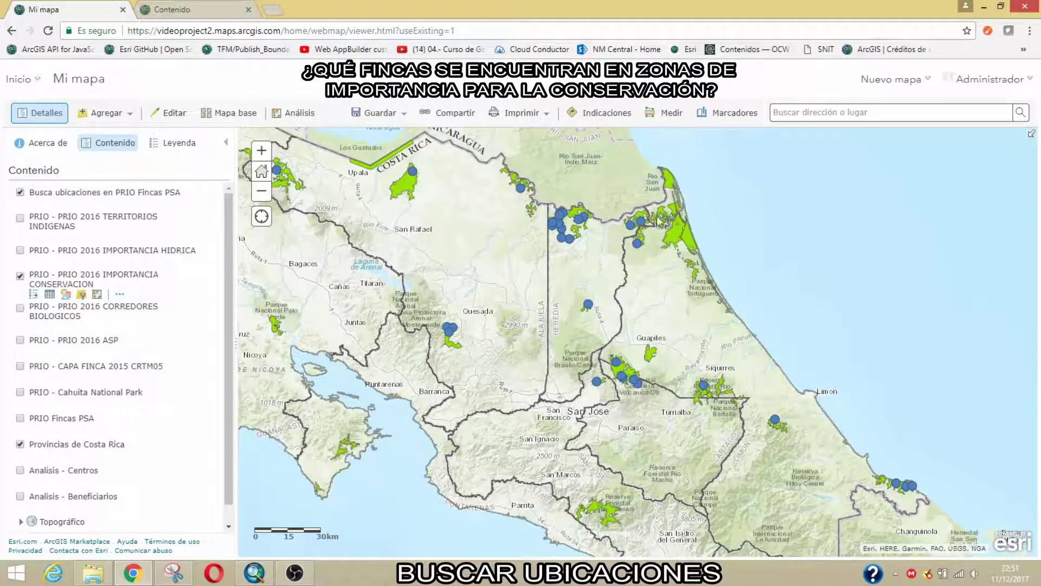
{"action": "left_click_drag", "start_coordinate": [549, 382], "coordinate": [569, 274]}
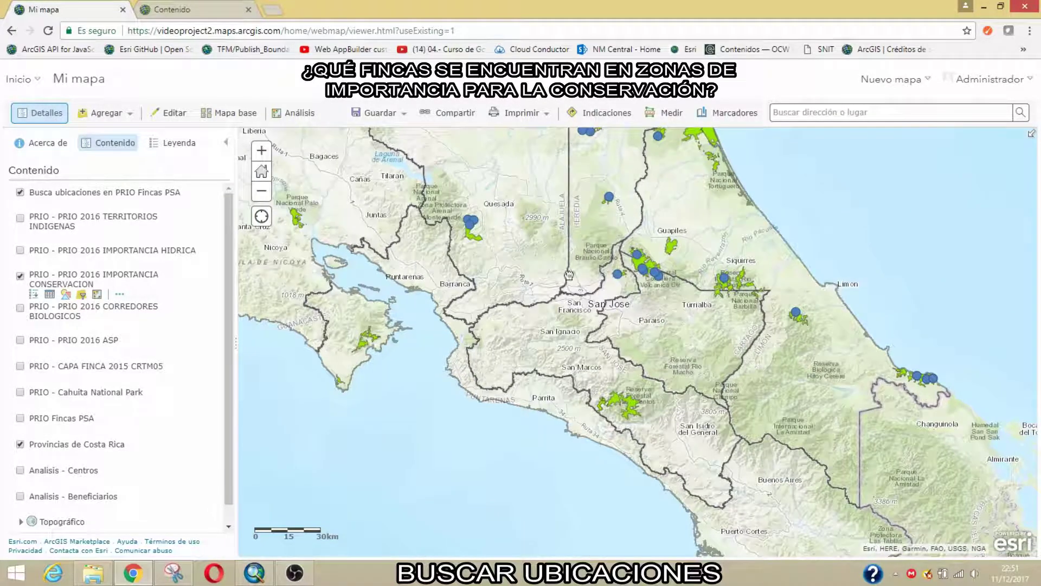
{"action": "left_click", "coordinate": [20, 276]}
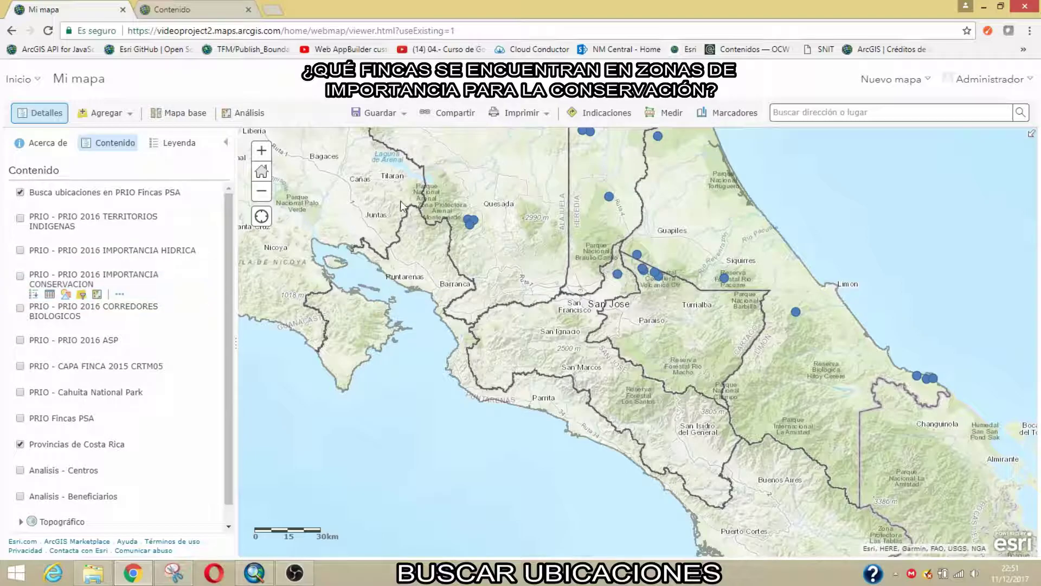
{"action": "left_click_drag", "start_coordinate": [395, 185], "coordinate": [466, 294]}
{"action": "scroll", "coordinate": [465, 294], "scroll_direction": "down", "scroll_amount": 1}
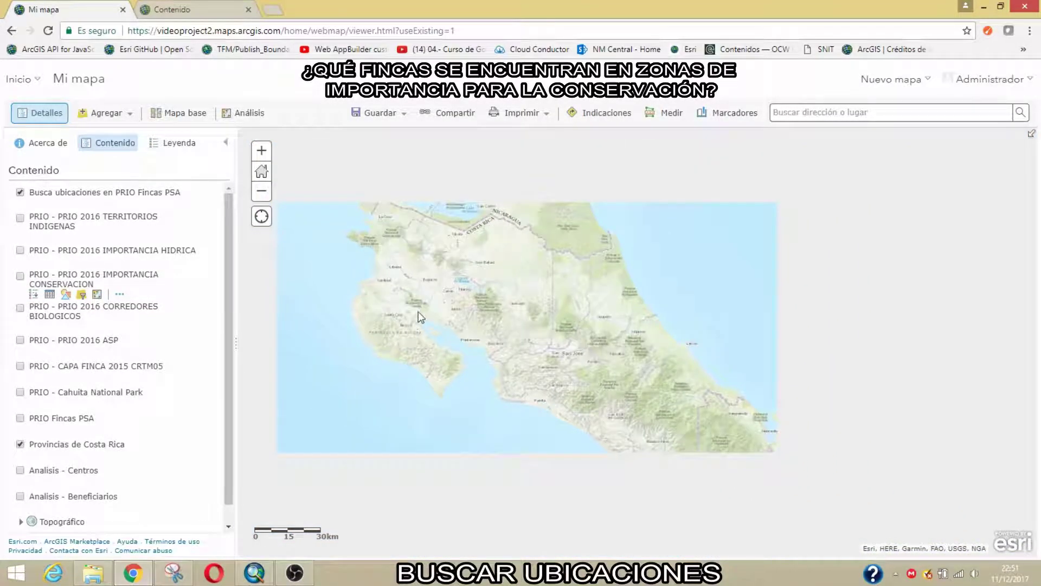
{"action": "left_click", "coordinate": [20, 192]}
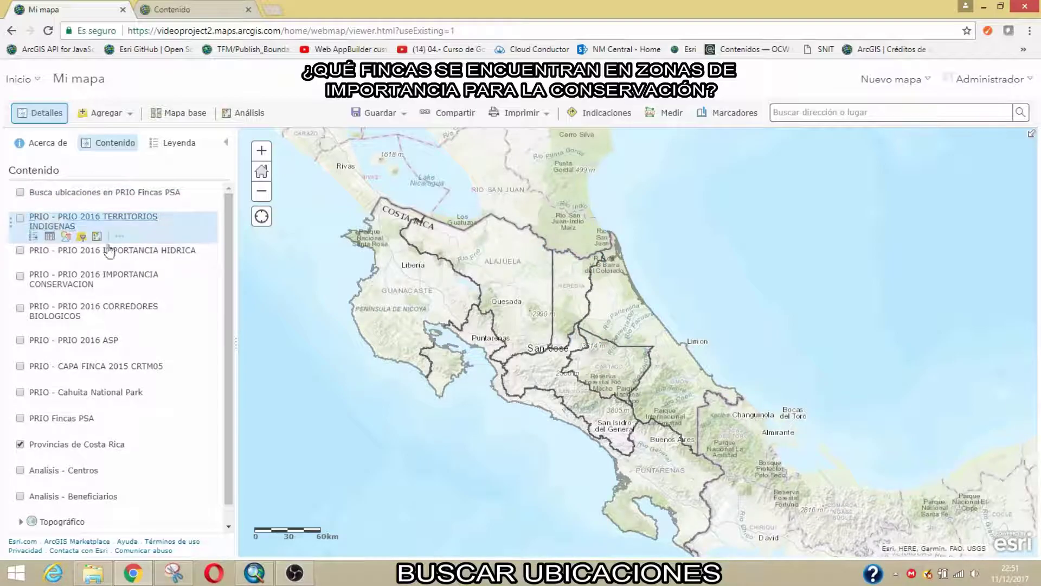
{"action": "left_click_drag", "start_coordinate": [483, 397], "coordinate": [473, 350]}
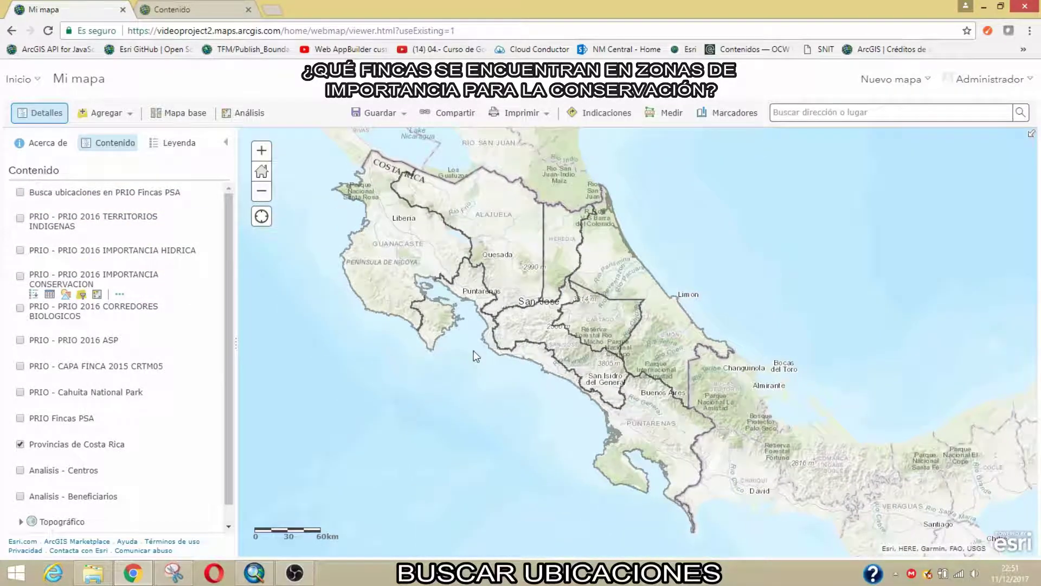
Open the Derivar nuevas ubicaciones analysis tool from the Buscar ubicaciones group
{"action": "left_click", "coordinate": [247, 115]}
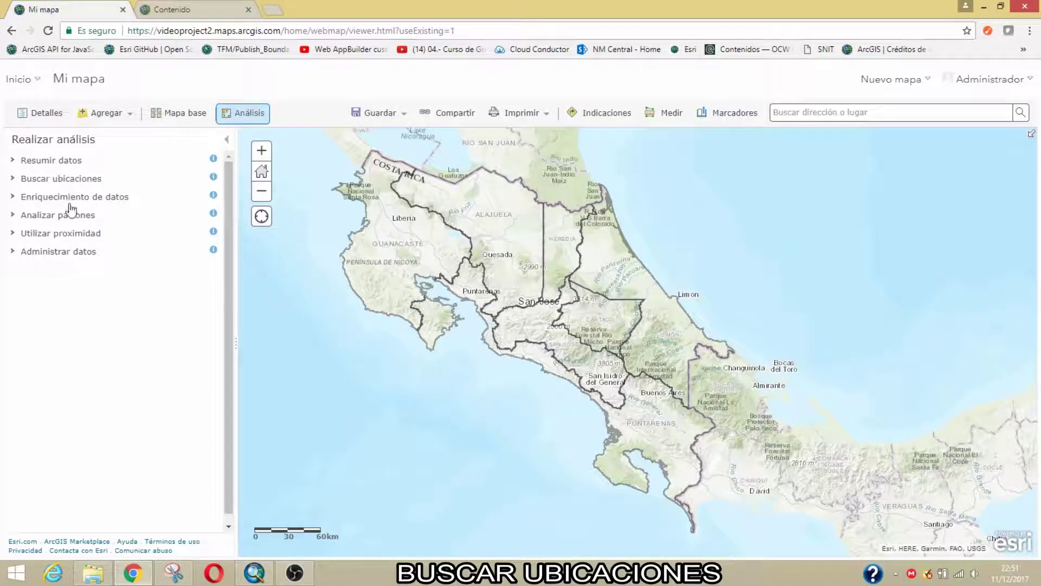
{"action": "left_click", "coordinate": [49, 182]}
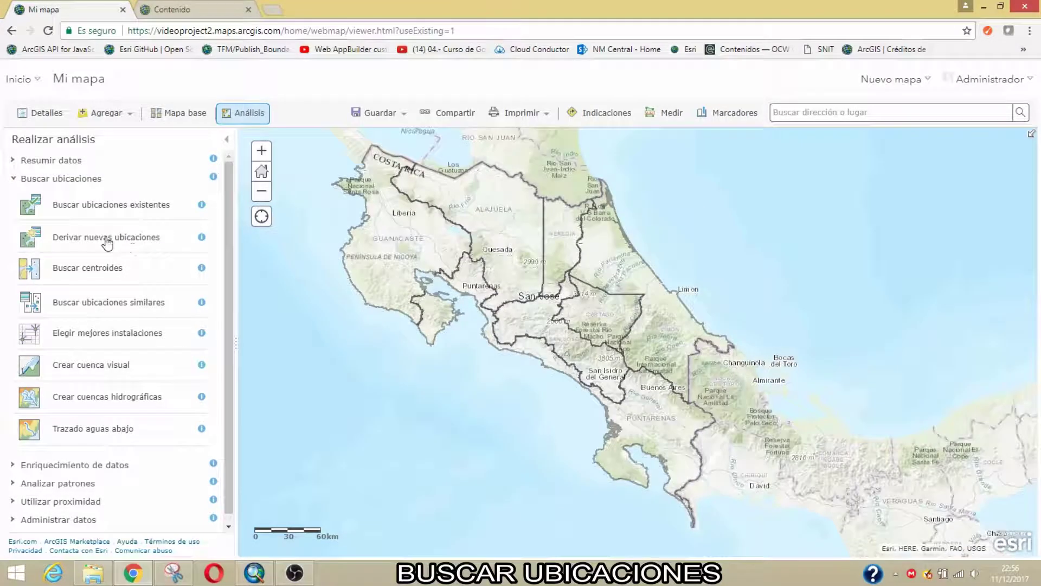
{"action": "left_click", "coordinate": [107, 244]}
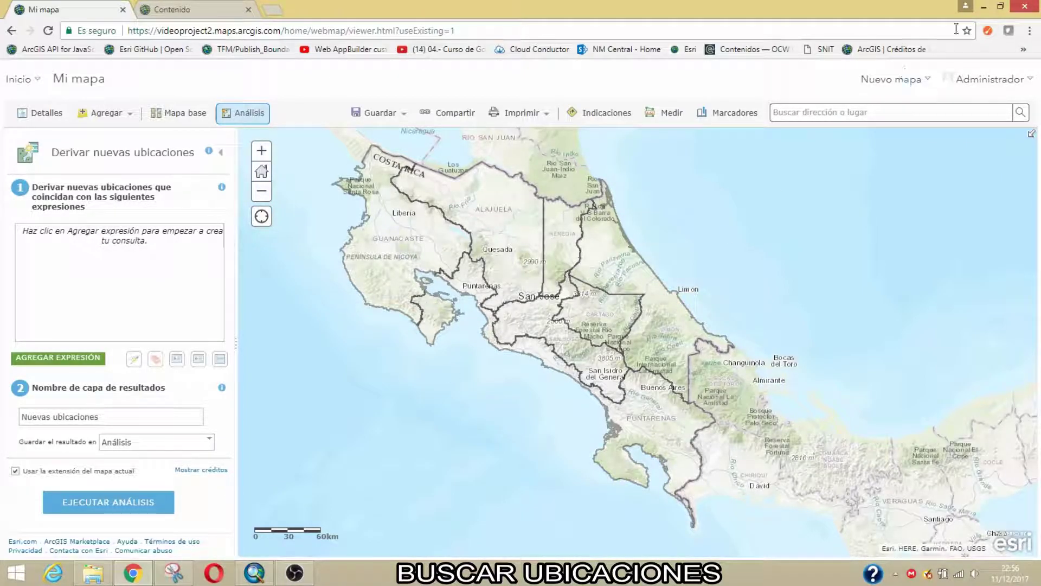
Switch to ArcMap to review the spatial selection methods of Select By Location, and return to the web map in Chrome
{"action": "left_click", "coordinate": [983, 6]}
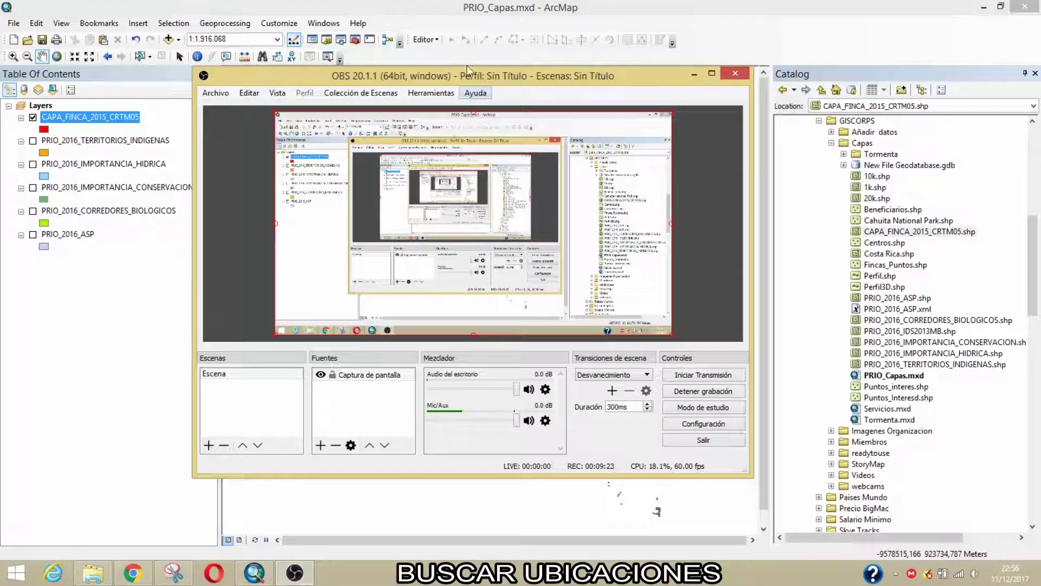
{"action": "left_click", "coordinate": [694, 76]}
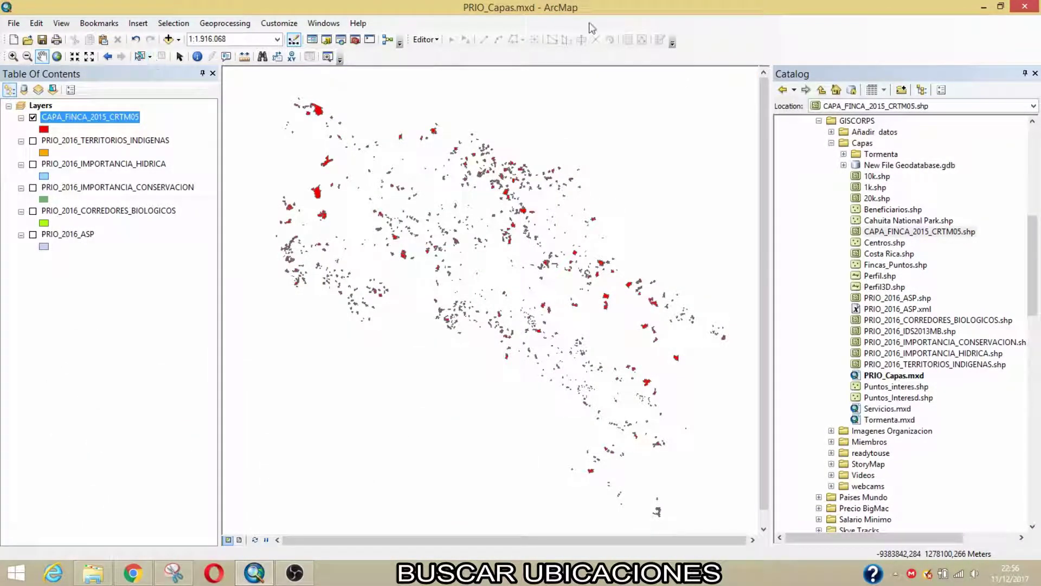
{"action": "left_click", "coordinate": [170, 26]}
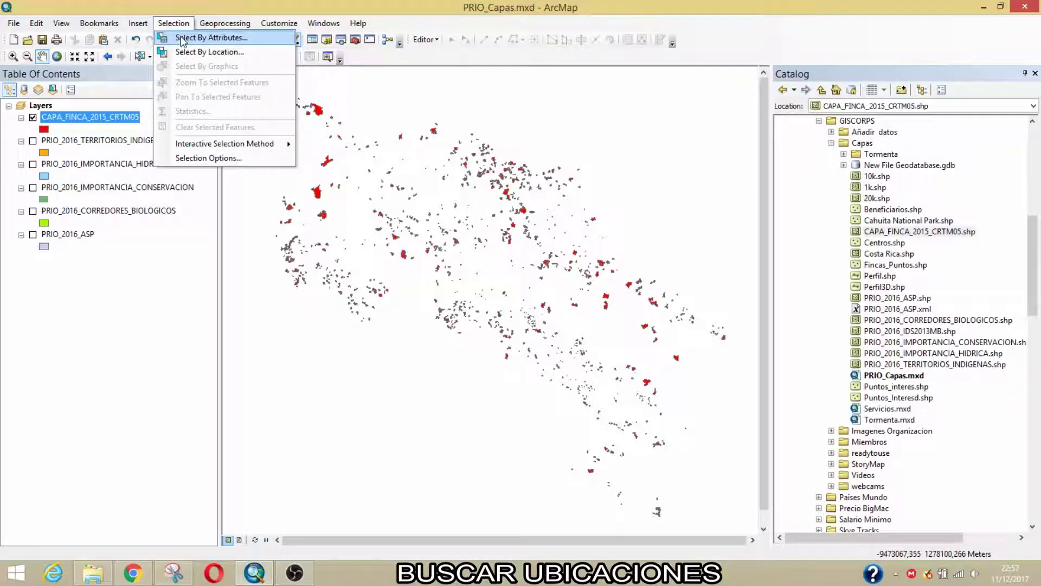
{"action": "left_click", "coordinate": [232, 53]}
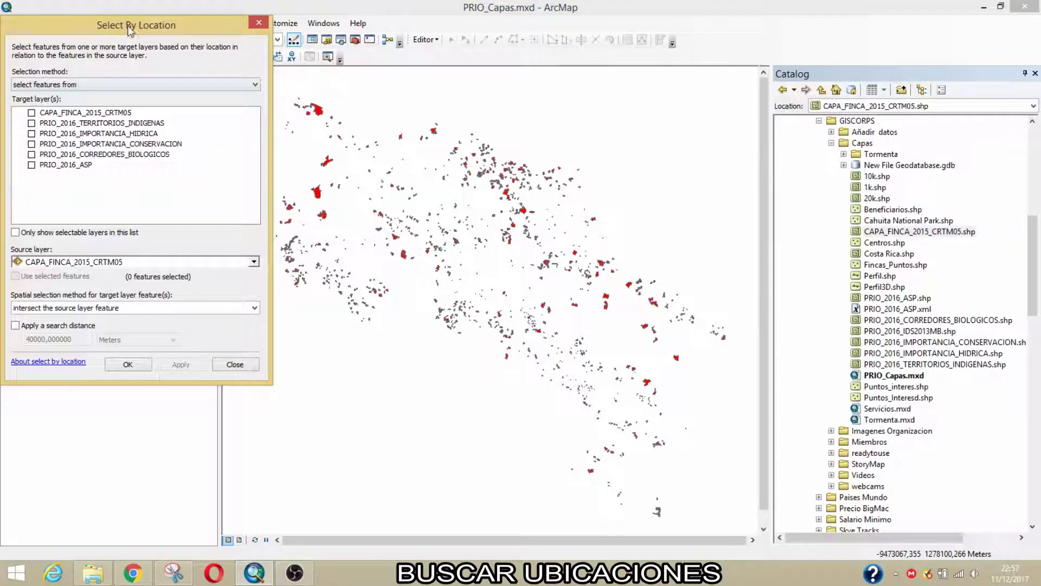
{"action": "left_click", "coordinate": [212, 307]}
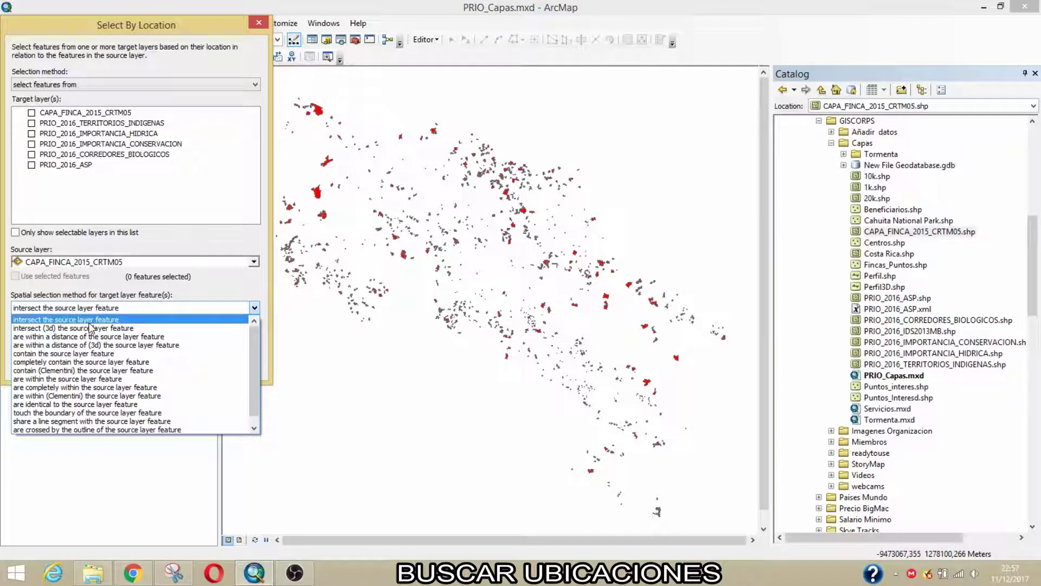
{"action": "left_click", "coordinate": [259, 23]}
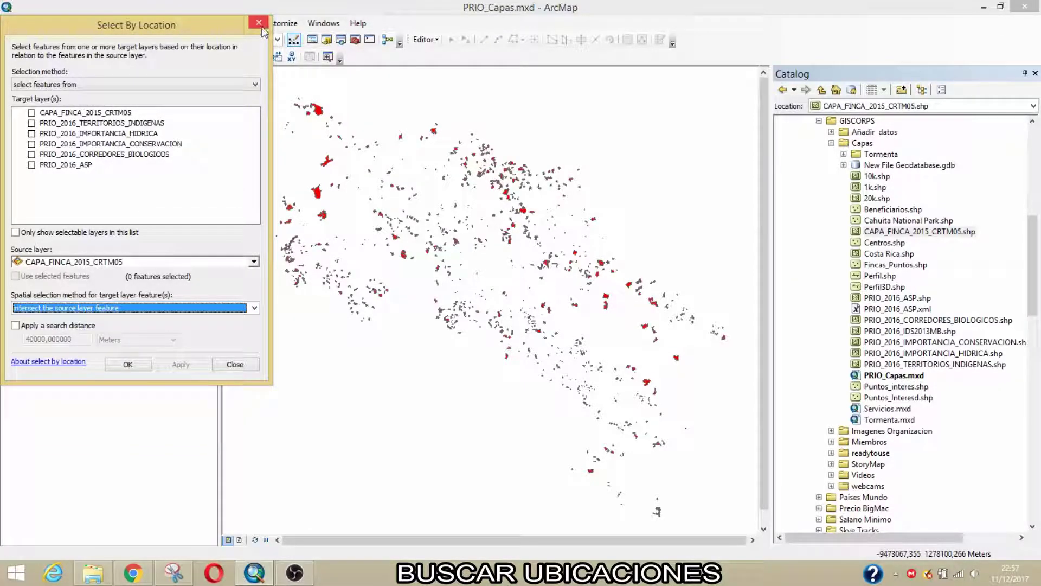
{"action": "left_click", "coordinate": [258, 22]}
{"action": "left_click", "coordinate": [130, 570]}
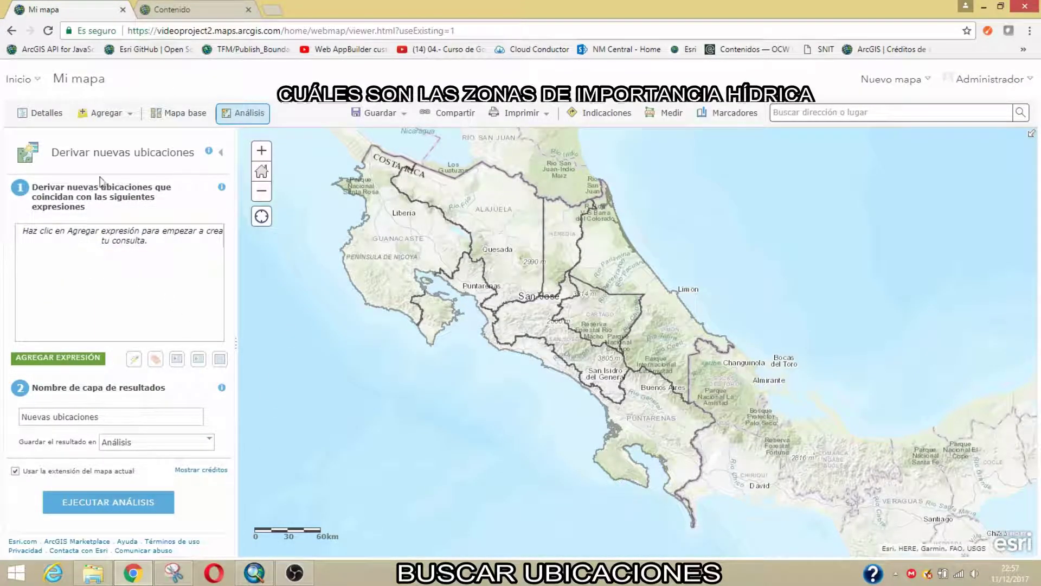
Start a new expression on the PRIO_2016_IMPORTANCIA_HIDRICA layer using the Hectar_c field
{"action": "left_click", "coordinate": [77, 360]}
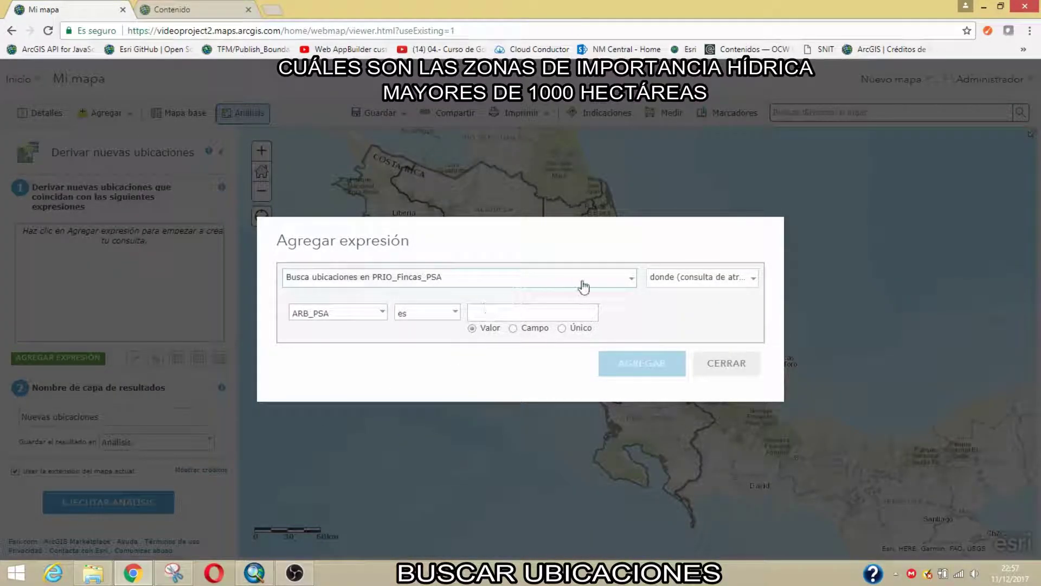
{"action": "left_click", "coordinate": [626, 282]}
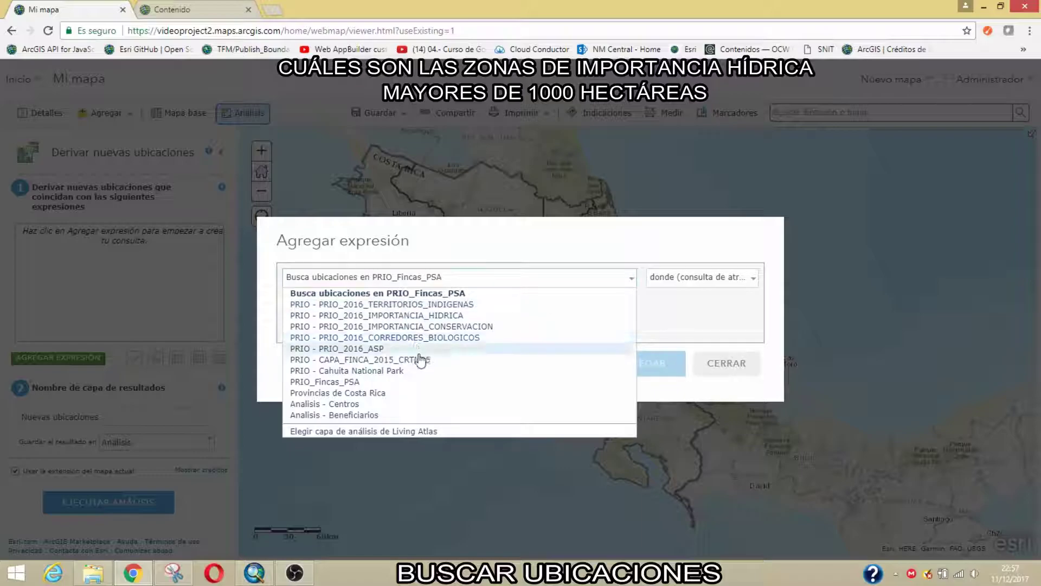
{"action": "left_click", "coordinate": [416, 316]}
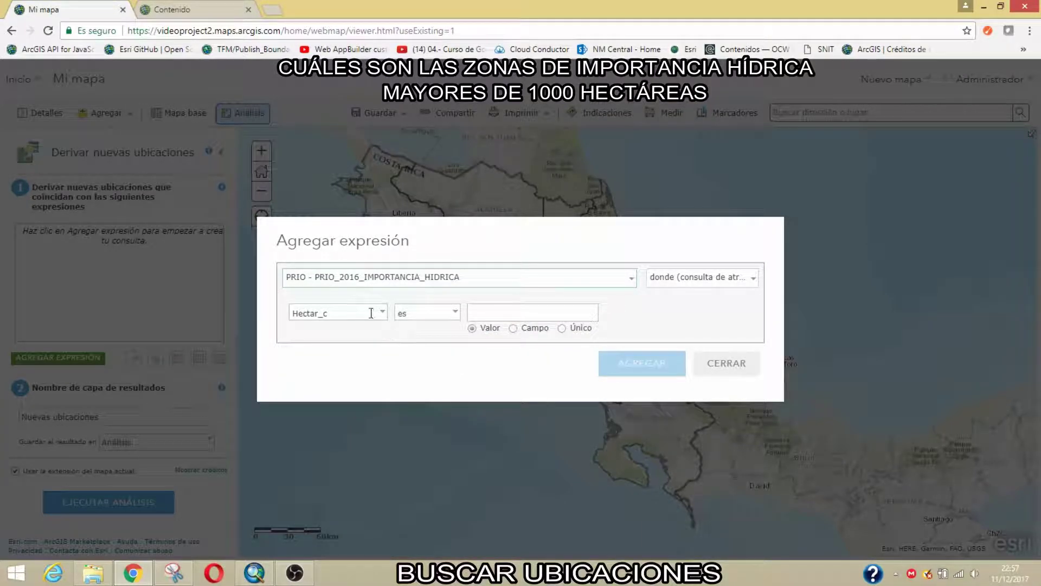
{"action": "left_click", "coordinate": [455, 313]}
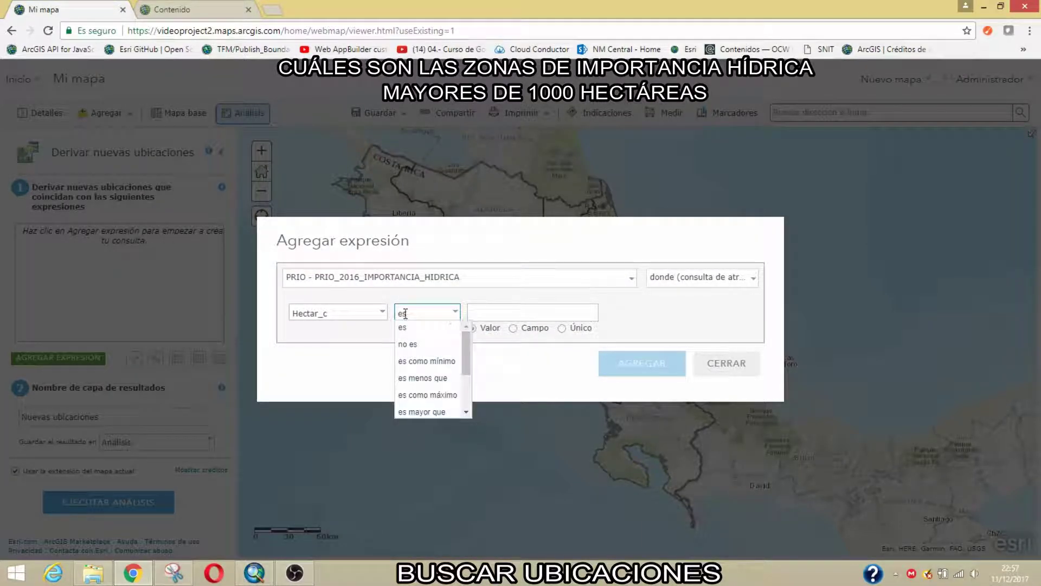
{"action": "left_click", "coordinate": [372, 310]}
{"action": "left_click", "coordinate": [386, 315]}
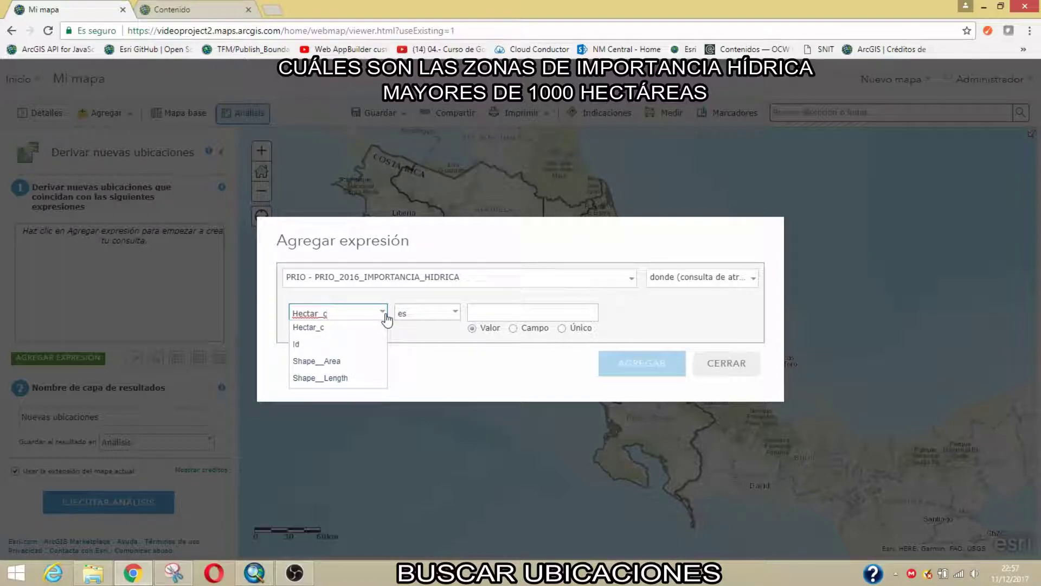
{"action": "left_click", "coordinate": [350, 328]}
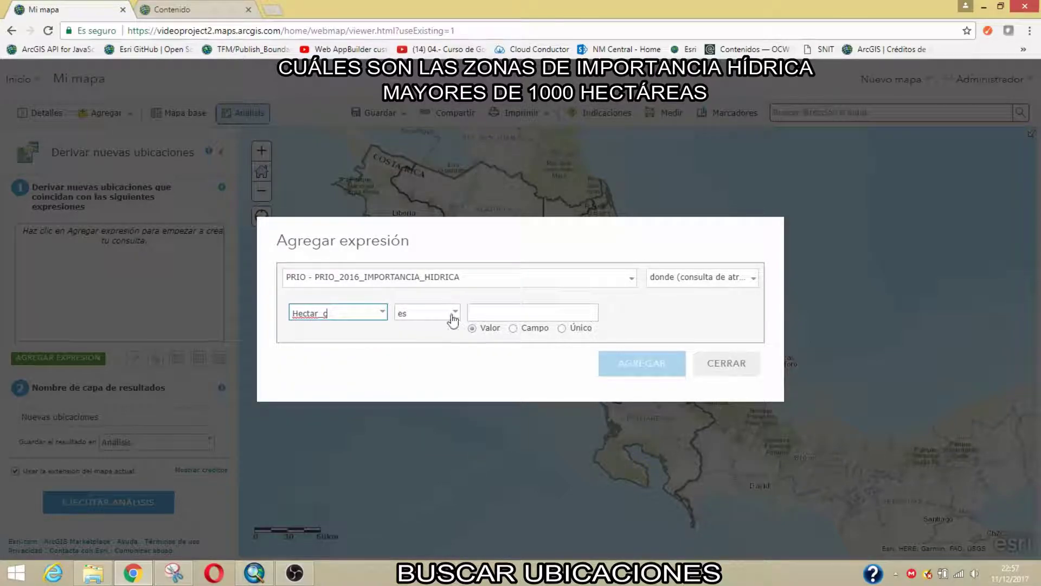
Set the attribute condition to "es mayor que" 1000 and add the expression to the analysis
{"action": "left_click", "coordinate": [456, 314]}
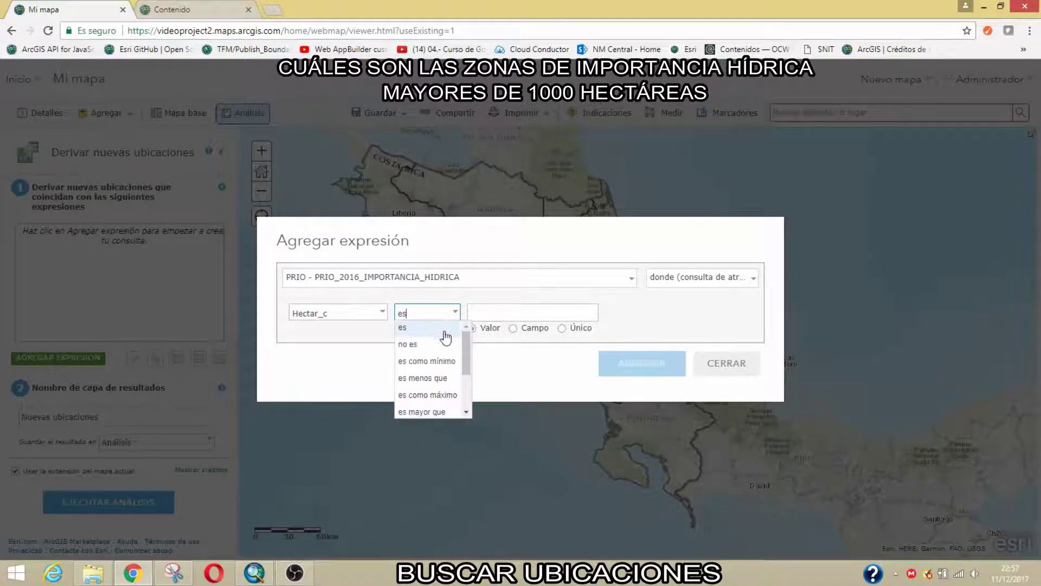
{"action": "left_click", "coordinate": [449, 413]}
{"action": "left_click", "coordinate": [510, 316]}
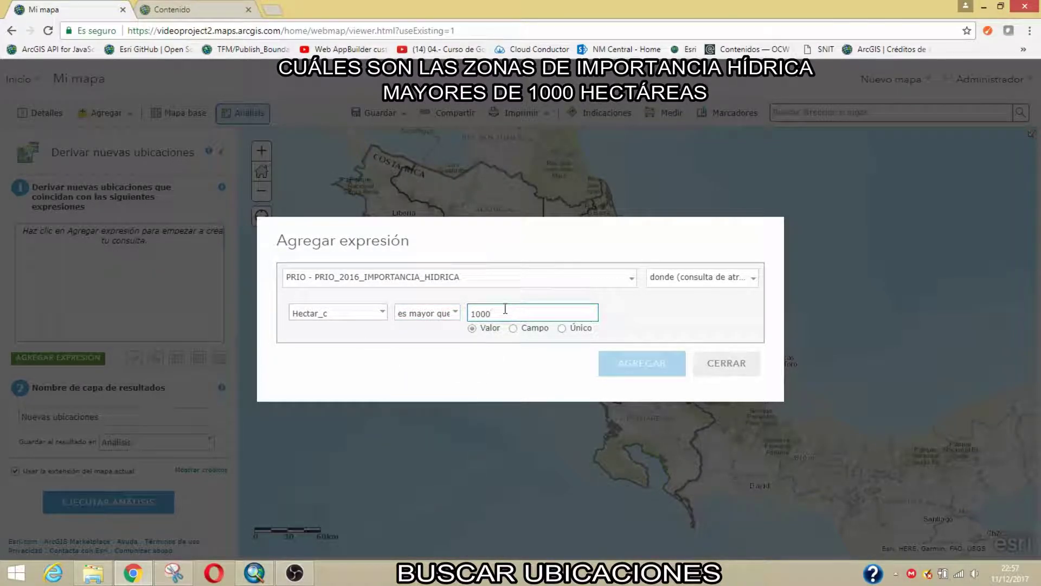
{"action": "left_click", "coordinate": [750, 281]}
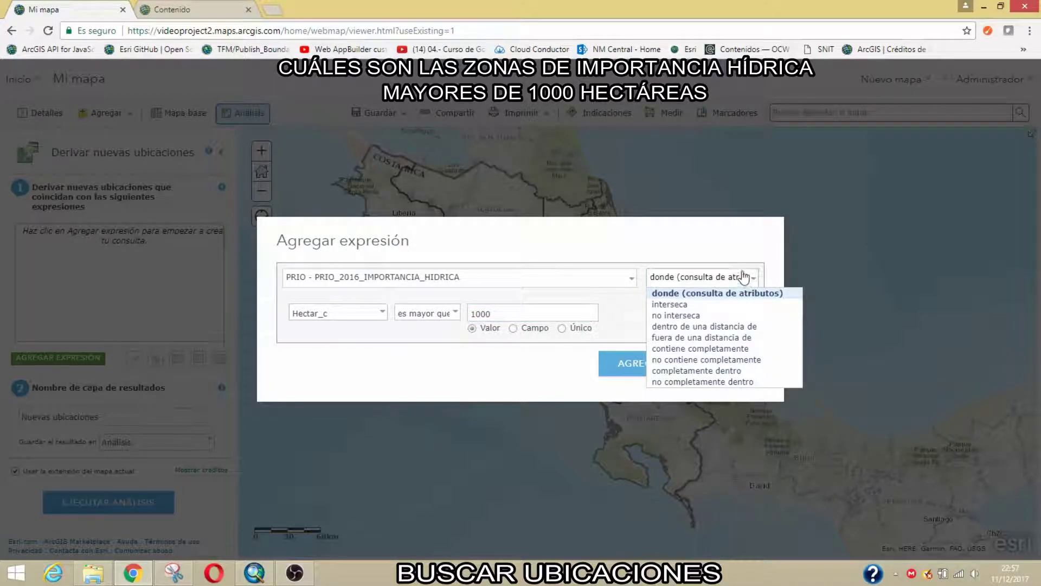
{"action": "left_click", "coordinate": [745, 278]}
{"action": "left_click", "coordinate": [646, 361]}
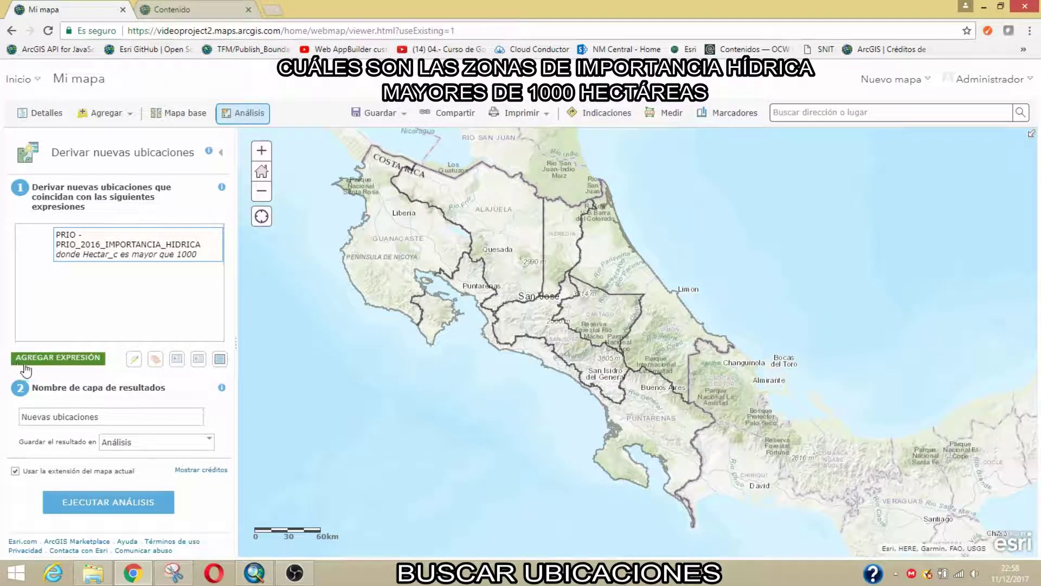
Name the result layer Nuevas ubicaciones2 and run the analysis
{"action": "left_click", "coordinate": [120, 503]}
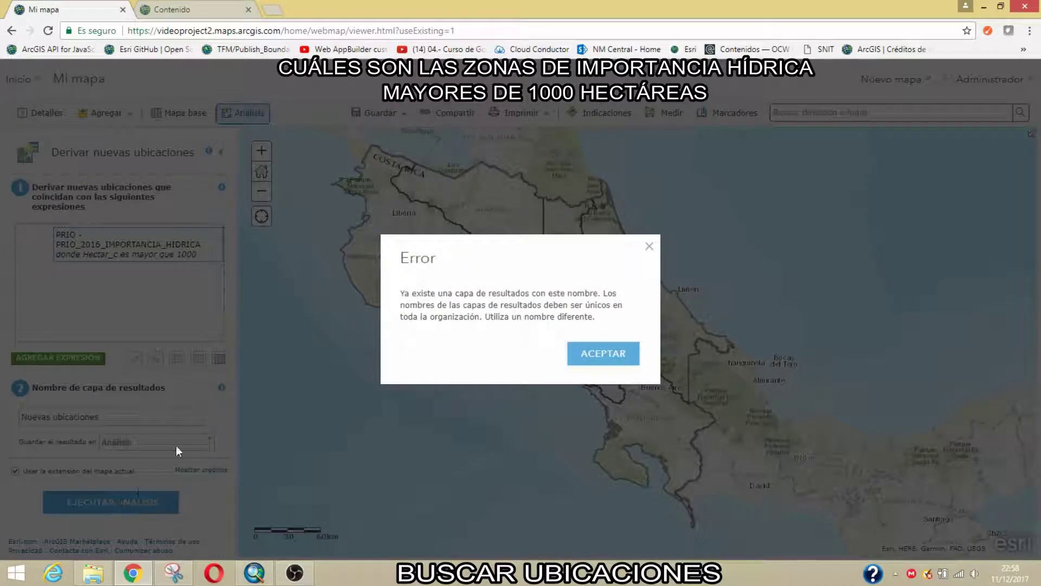
{"action": "left_click", "coordinate": [600, 353]}
{"action": "left_click", "coordinate": [122, 419]}
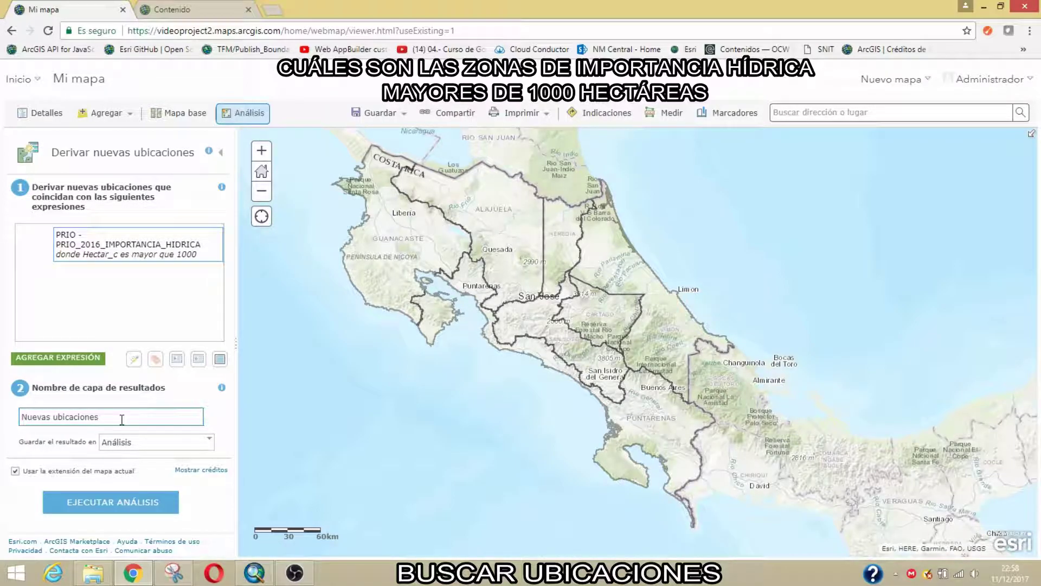
{"action": "left_click", "coordinate": [129, 502]}
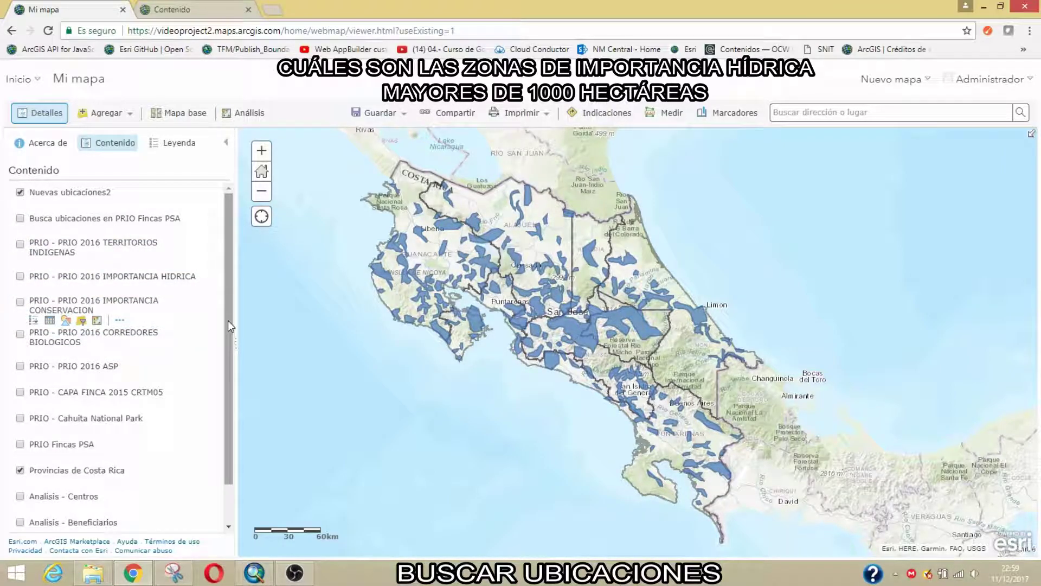
Toggle the PRIO 2016 IMPORTANCIA HIDRICA layer on and off to compare it with the derived zones
{"action": "left_click", "coordinate": [21, 277]}
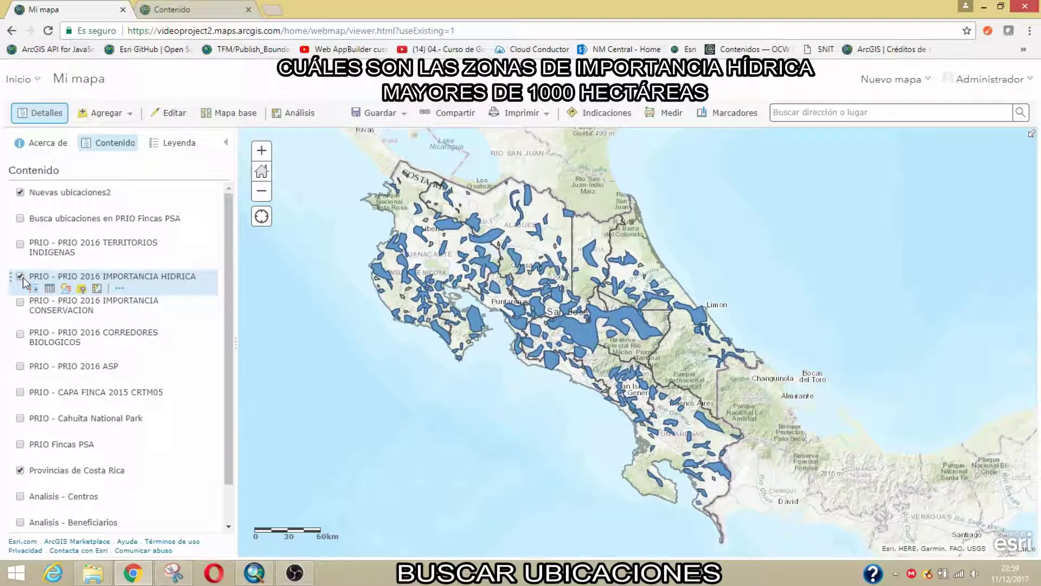
{"action": "left_click", "coordinate": [23, 278]}
{"action": "left_click", "coordinate": [23, 278]}
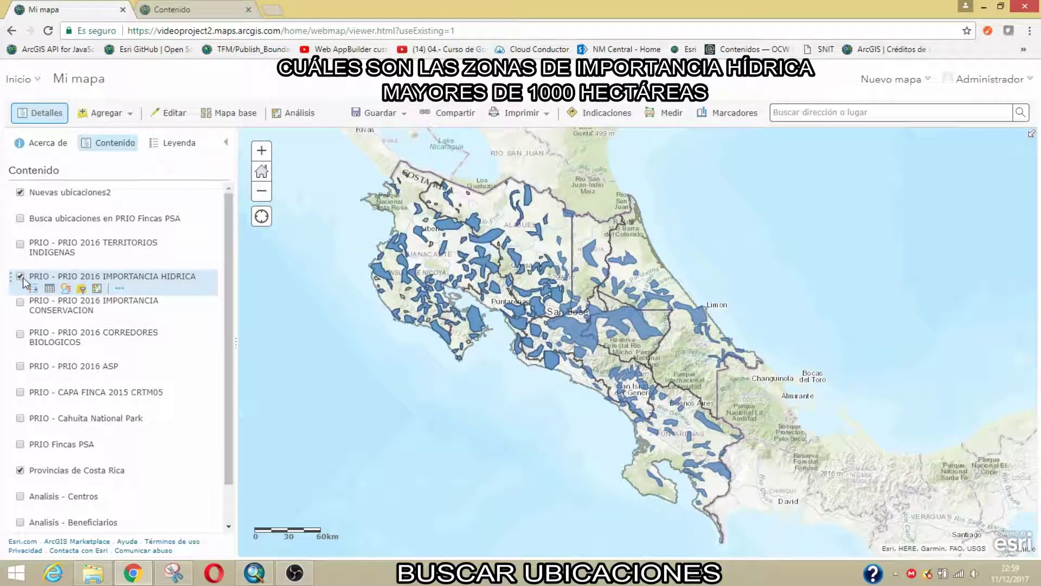
{"action": "left_click", "coordinate": [23, 277]}
{"action": "left_click", "coordinate": [23, 278]}
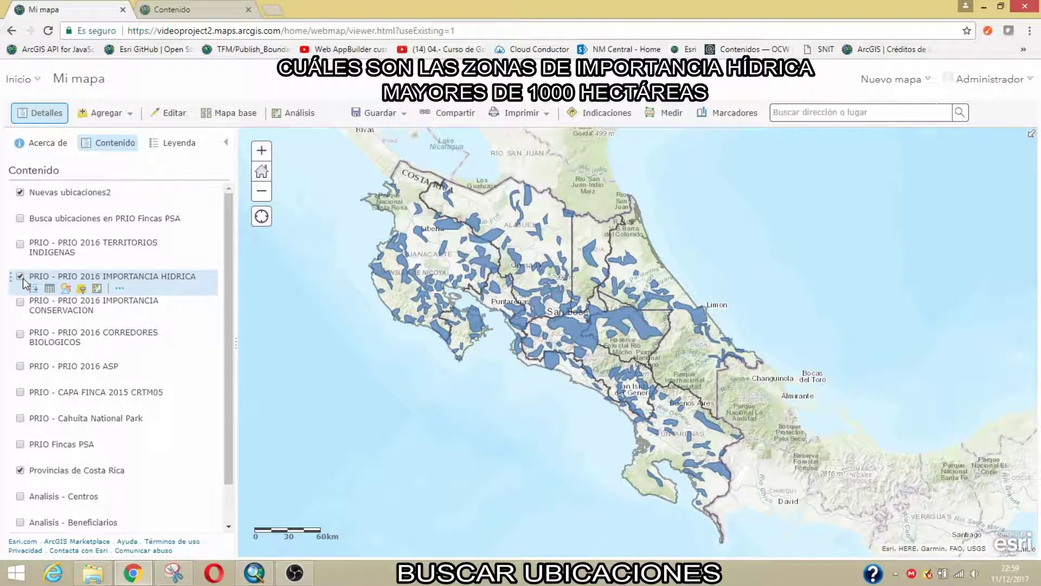
{"action": "left_click", "coordinate": [21, 278]}
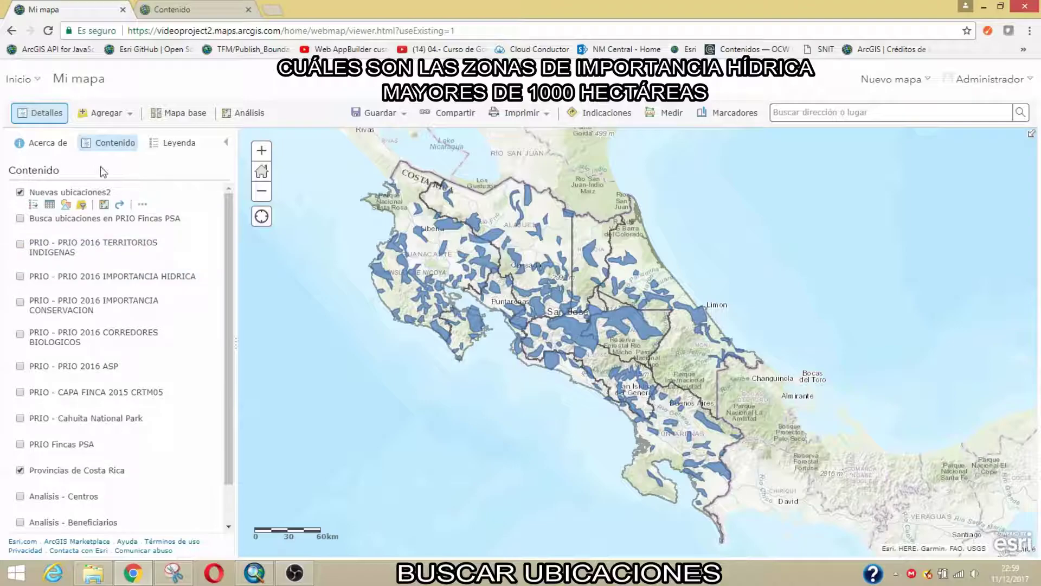
Remove the Nuevas ubicaciones2 layer from the map and confirm its deletion
{"action": "left_click", "coordinate": [142, 204]}
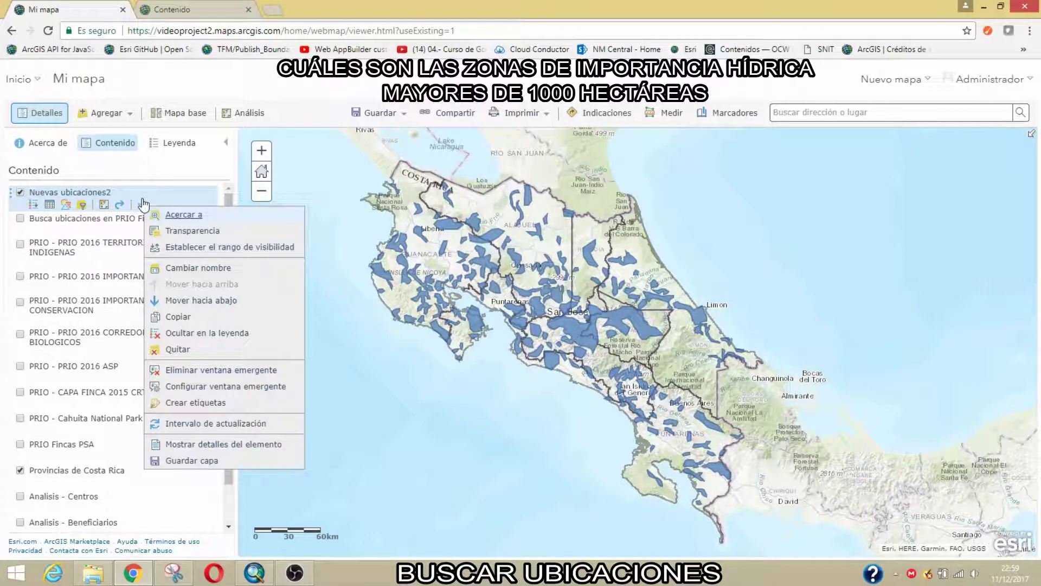
{"action": "left_click", "coordinate": [180, 349]}
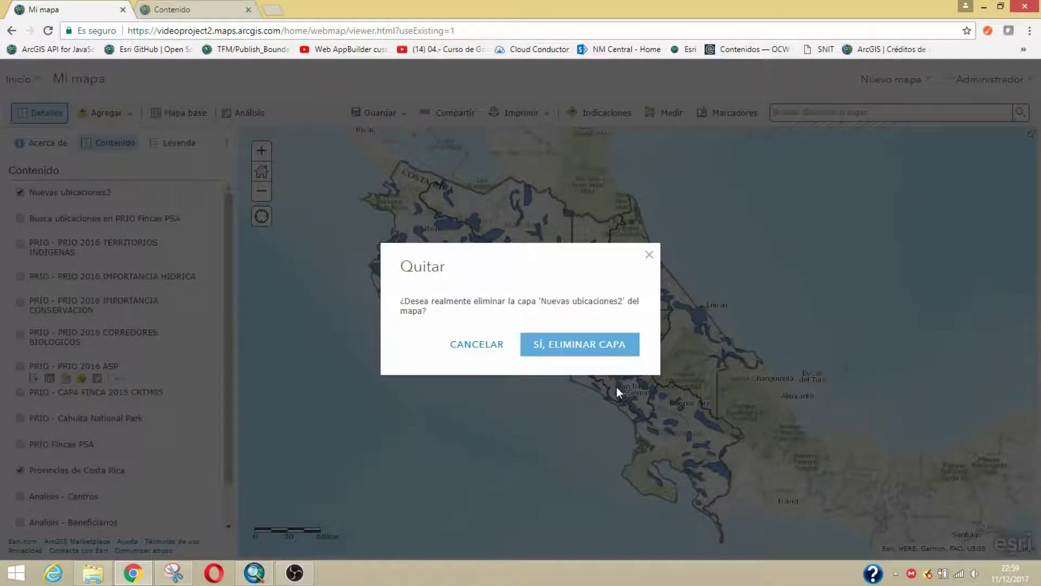
{"action": "left_click", "coordinate": [592, 351]}
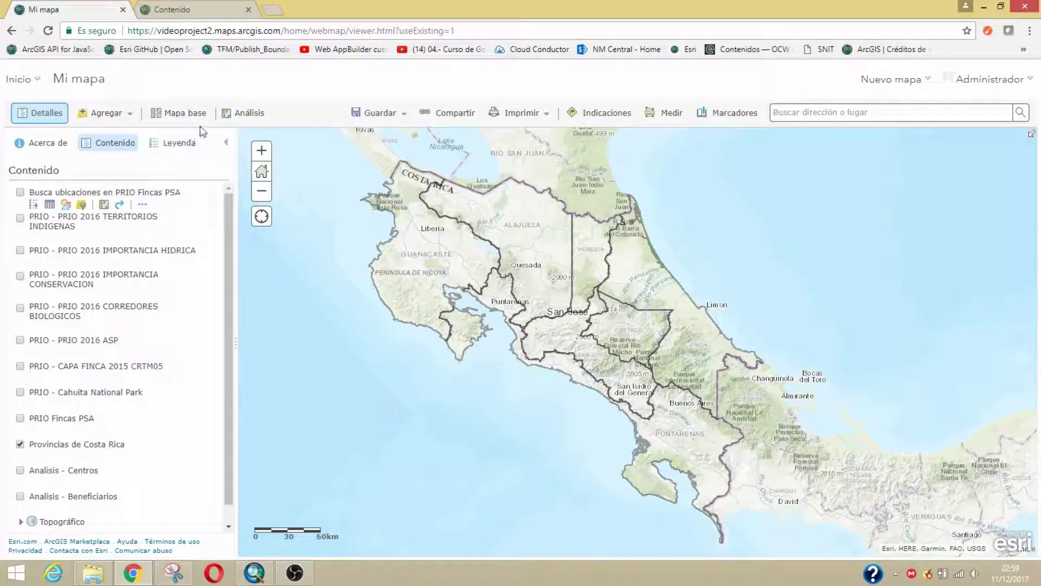
Try Buscar centroides on PRIO - CAPA_FINCA_2015_CRTM05 with output locations contained by the input features, and leave the tool without running it
{"action": "left_click", "coordinate": [245, 115]}
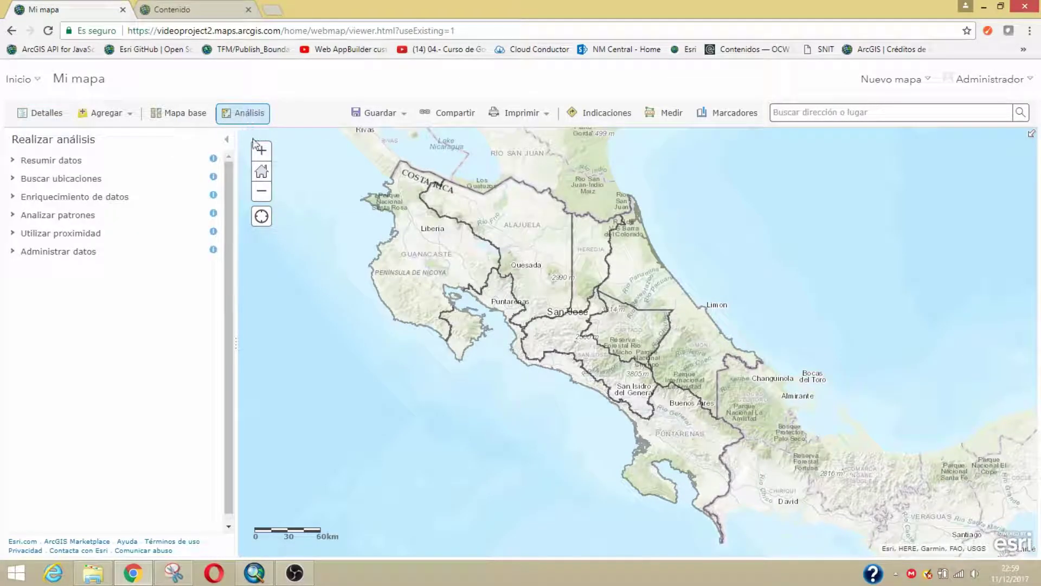
{"action": "left_click", "coordinate": [59, 179]}
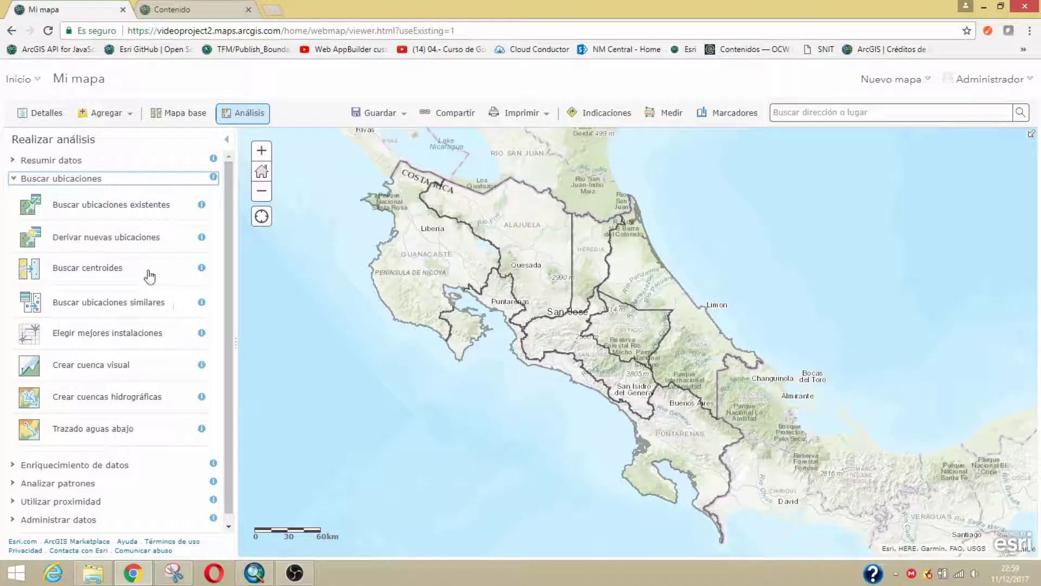
{"action": "left_click", "coordinate": [117, 267]}
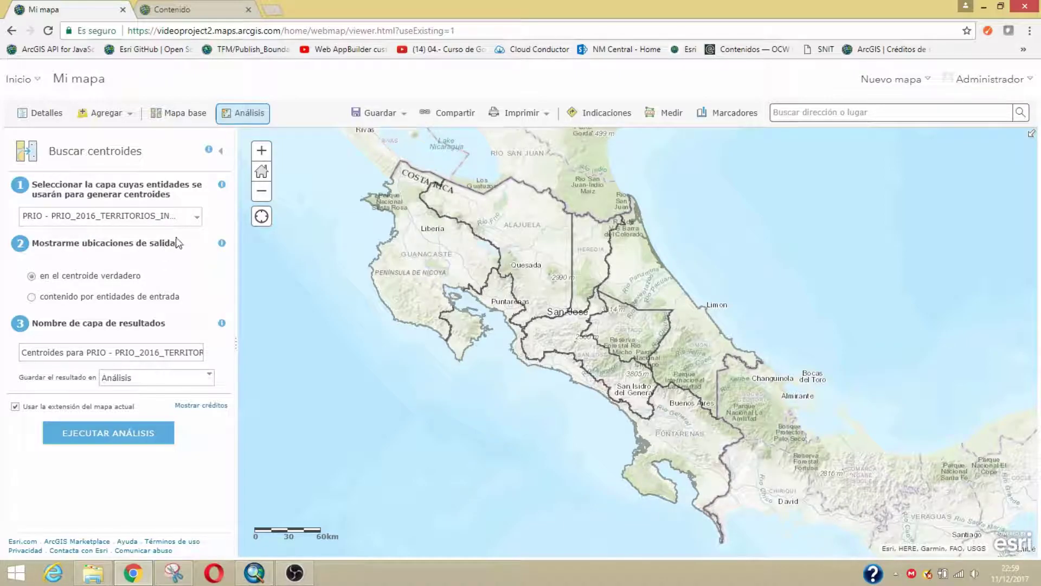
{"action": "left_click", "coordinate": [186, 221]}
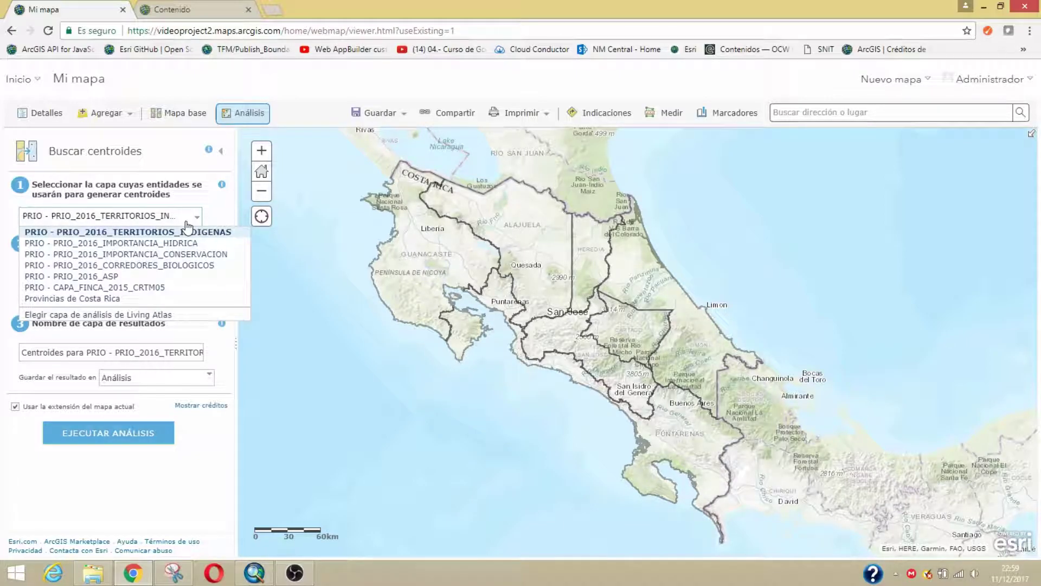
{"action": "left_click", "coordinate": [108, 288]}
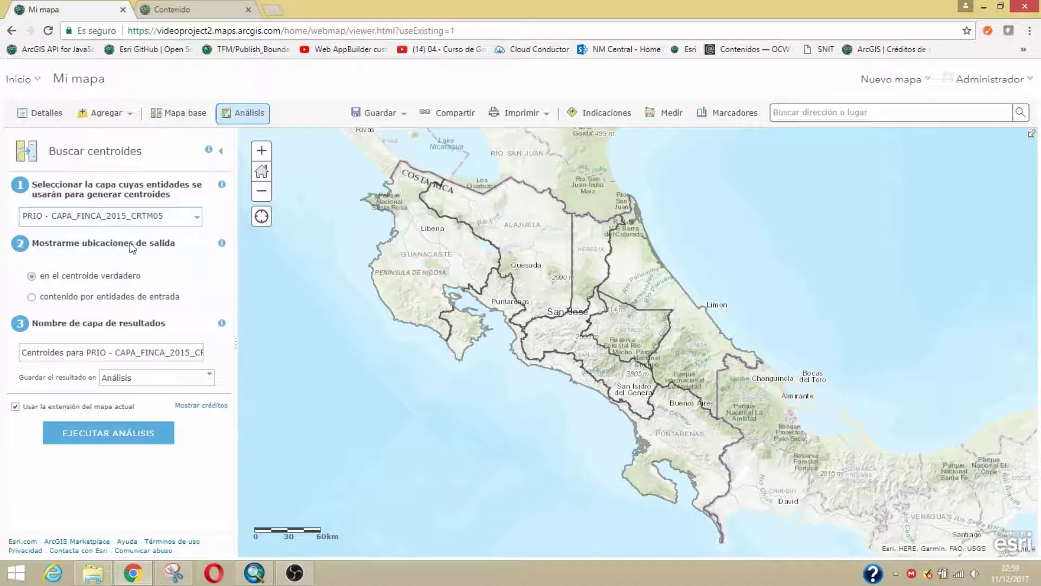
{"action": "left_click", "coordinate": [57, 297]}
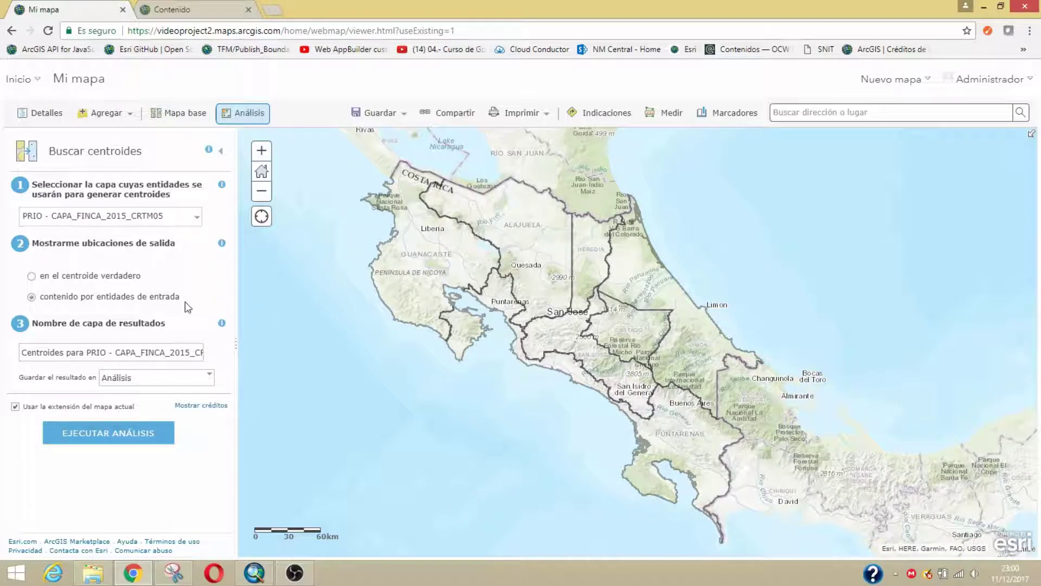
{"action": "left_click", "coordinate": [220, 153]}
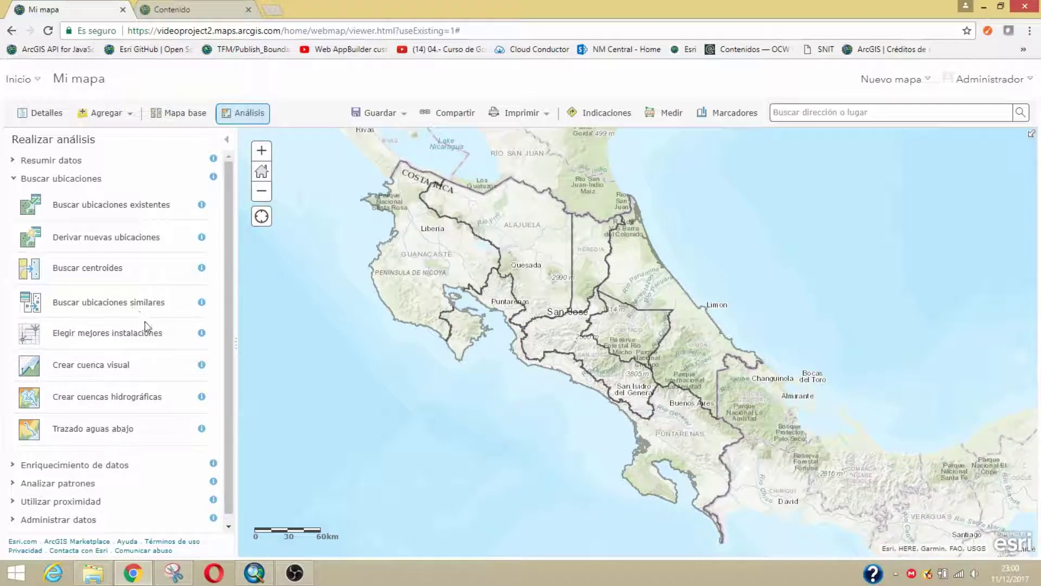
{"action": "left_click", "coordinate": [105, 341]}
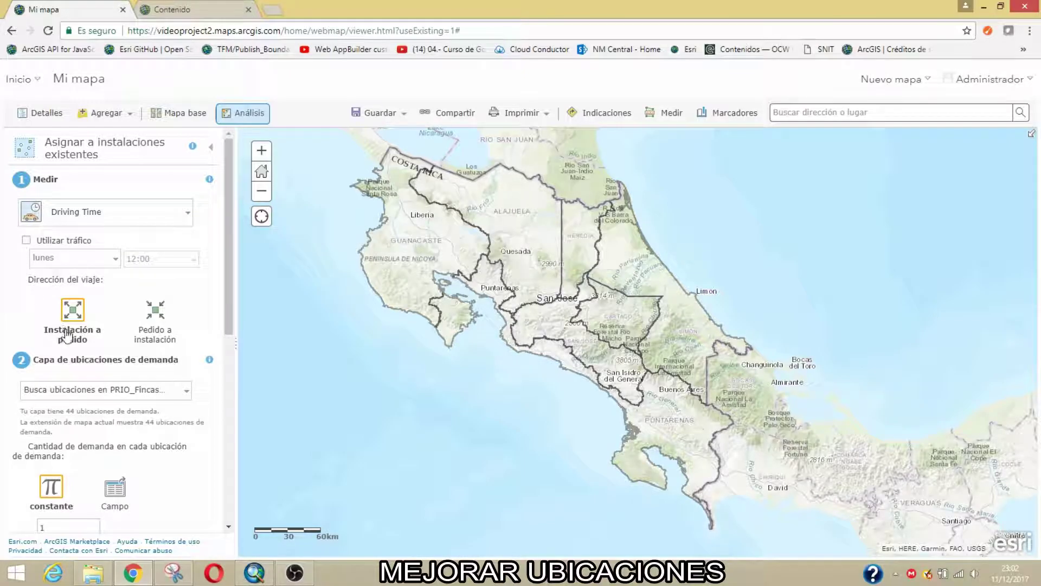
{"action": "scroll", "coordinate": [93, 338], "scroll_direction": "down", "scroll_amount": 5}
{"action": "scroll", "coordinate": [93, 337], "scroll_direction": "up", "scroll_amount": 5}
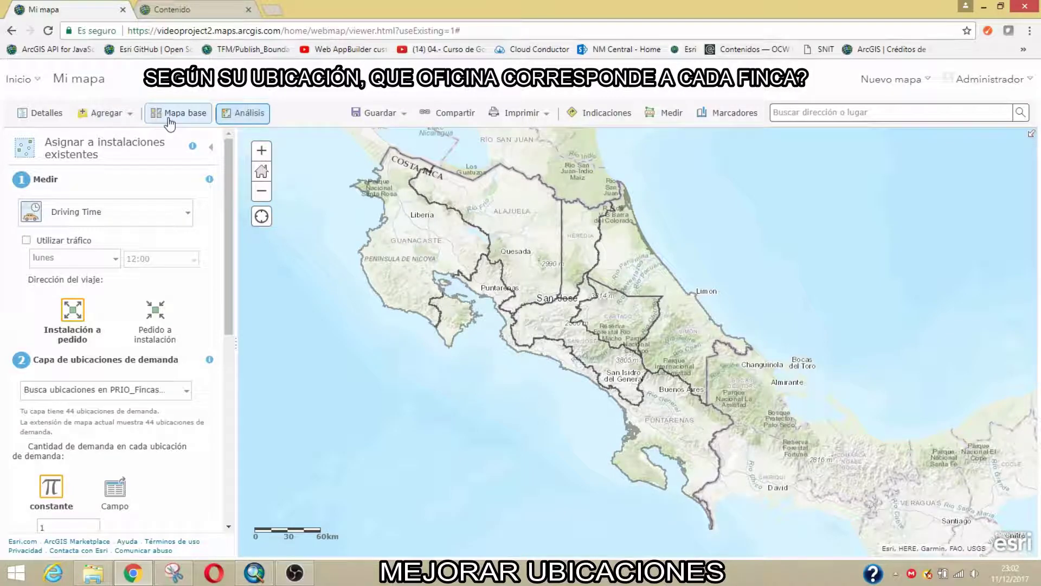
{"action": "left_click", "coordinate": [101, 115]}
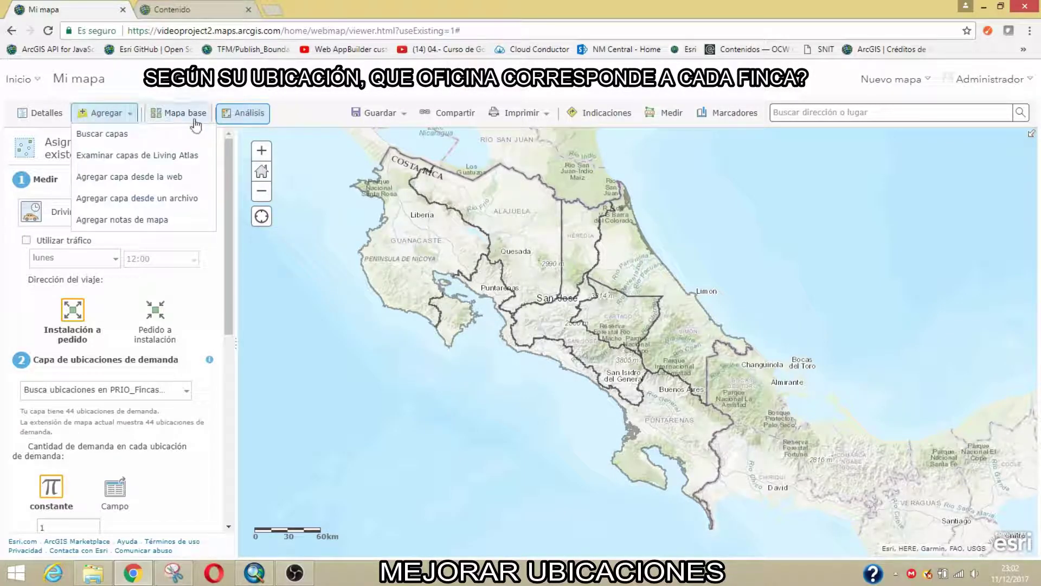
Turn on the Busca ubicaciones en PRIO Fincas PSA and Analisis - Centros layers in the map contents
{"action": "left_click", "coordinate": [46, 116]}
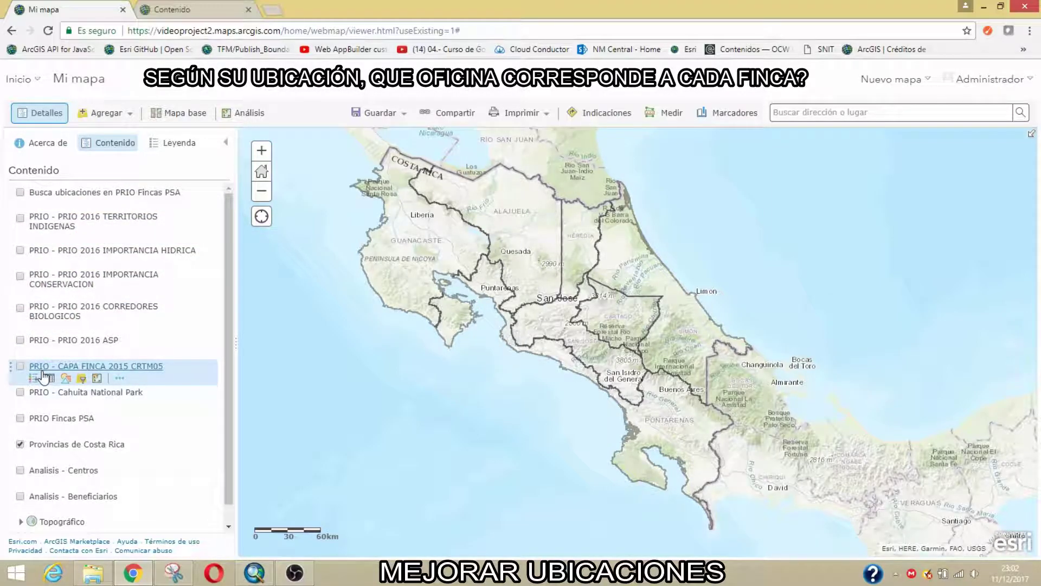
{"action": "left_click", "coordinate": [21, 192]}
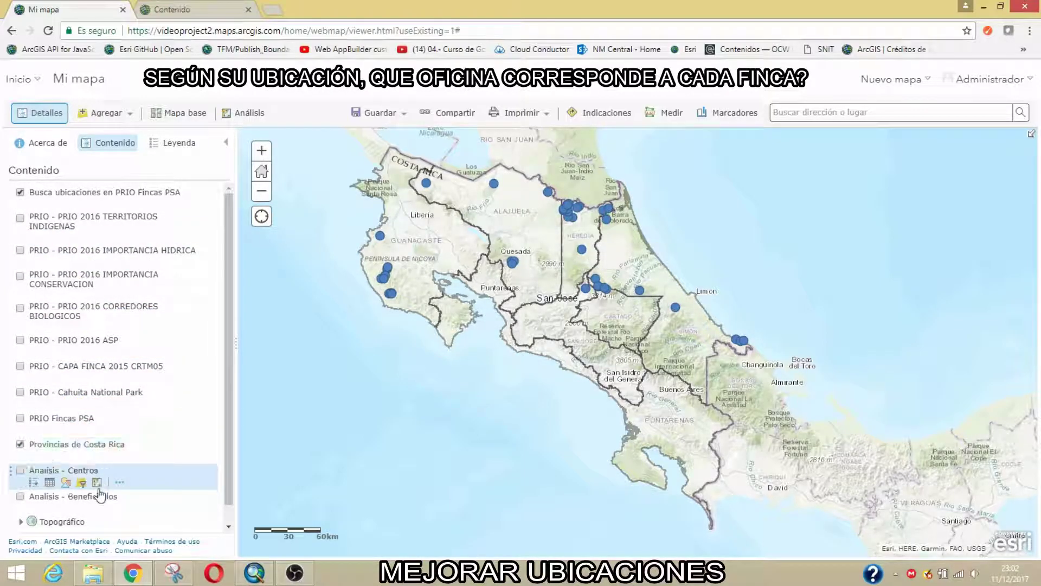
{"action": "left_click", "coordinate": [20, 471]}
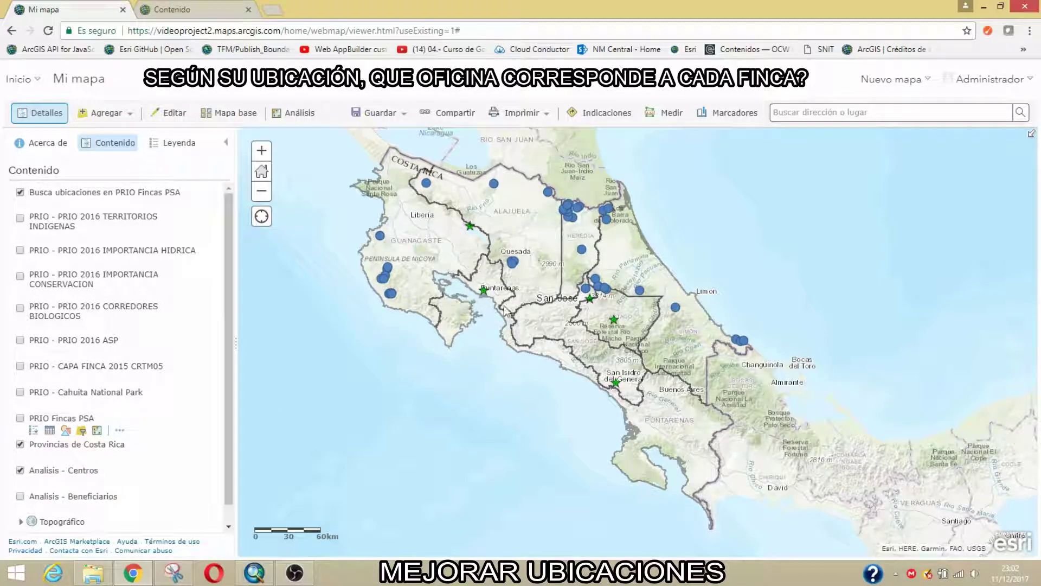
Read the description of the Elegir mejores instalaciones tool and start its Asignar a instalaciones existentes option
{"action": "left_click", "coordinate": [282, 113]}
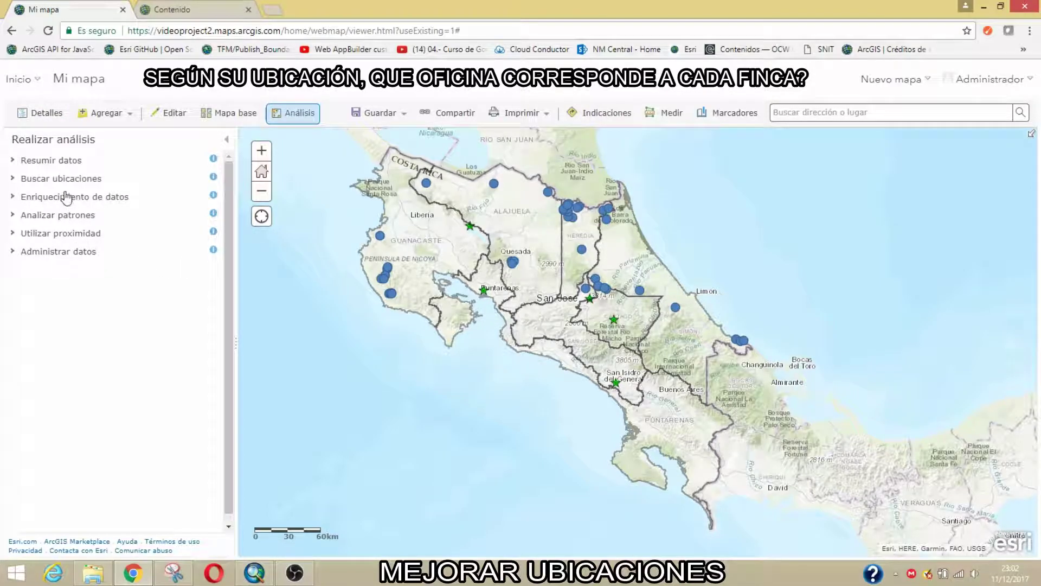
{"action": "left_click", "coordinate": [64, 179]}
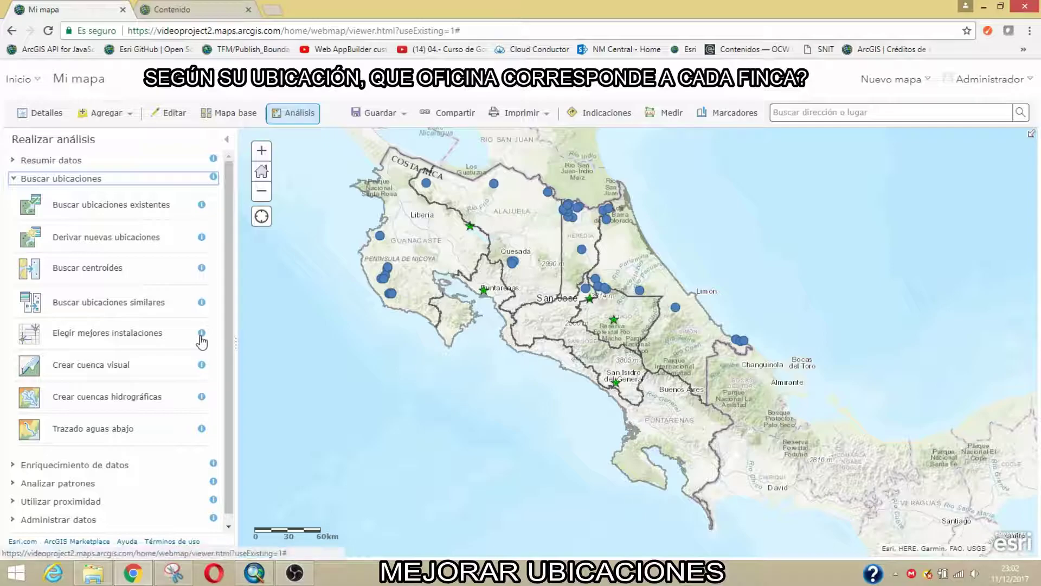
{"action": "left_click", "coordinate": [201, 337]}
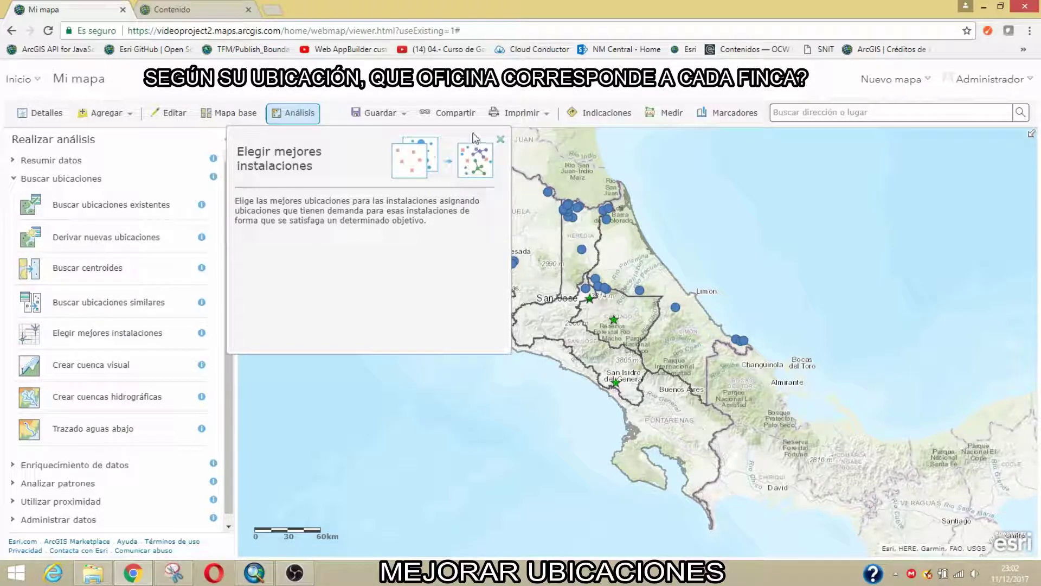
{"action": "left_click", "coordinate": [500, 141]}
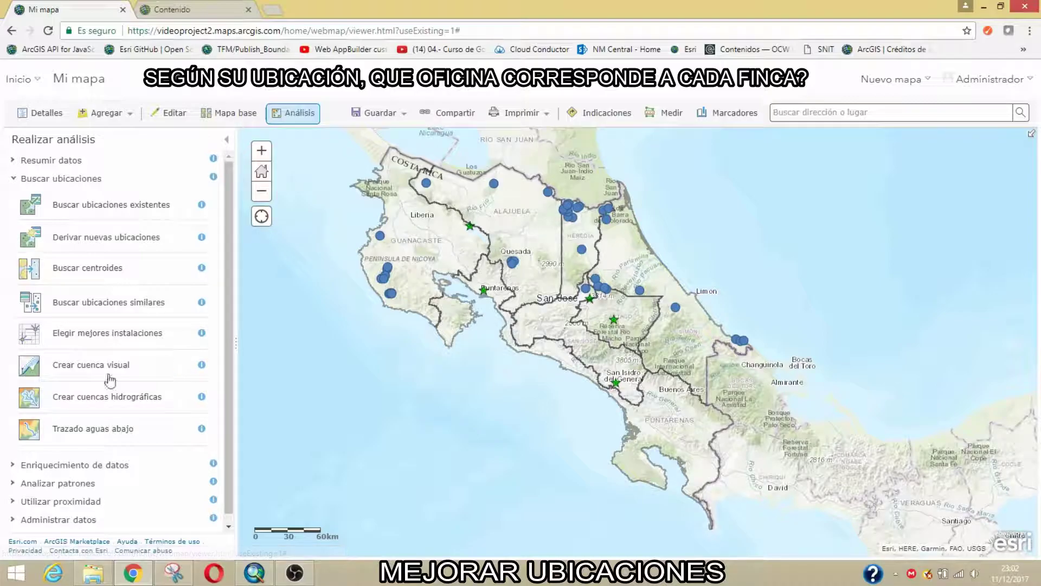
{"action": "left_click", "coordinate": [91, 333]}
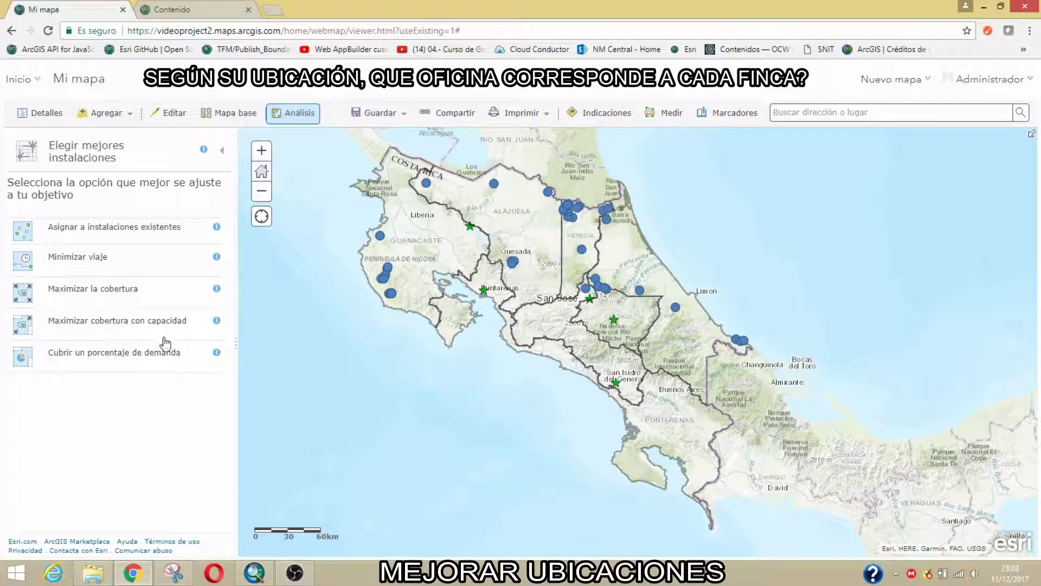
{"action": "left_click", "coordinate": [117, 237]}
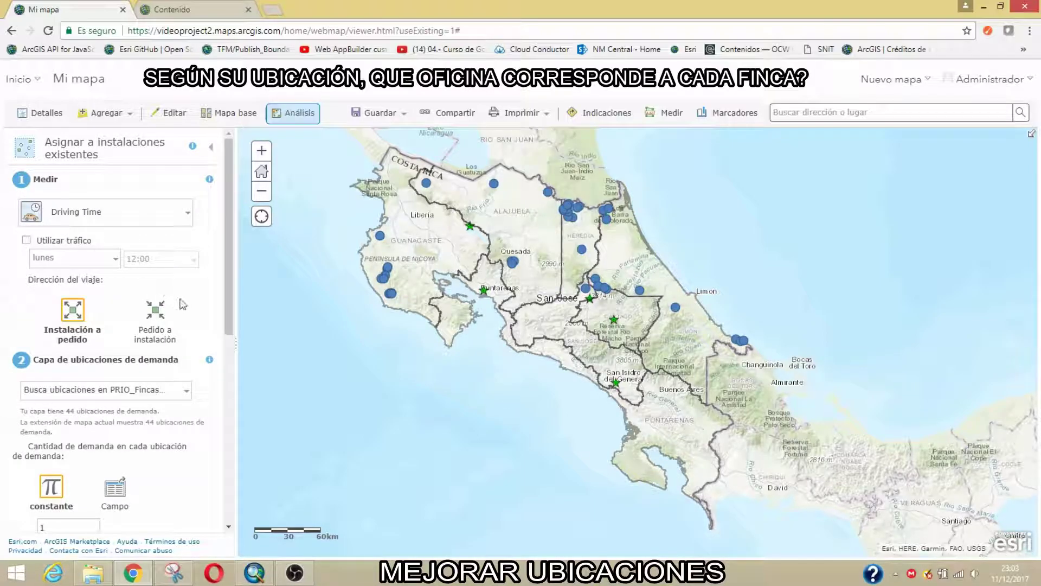
Keep Driving Time as the measure and set the travel direction to Pedido a instalación
{"action": "left_click", "coordinate": [186, 218]}
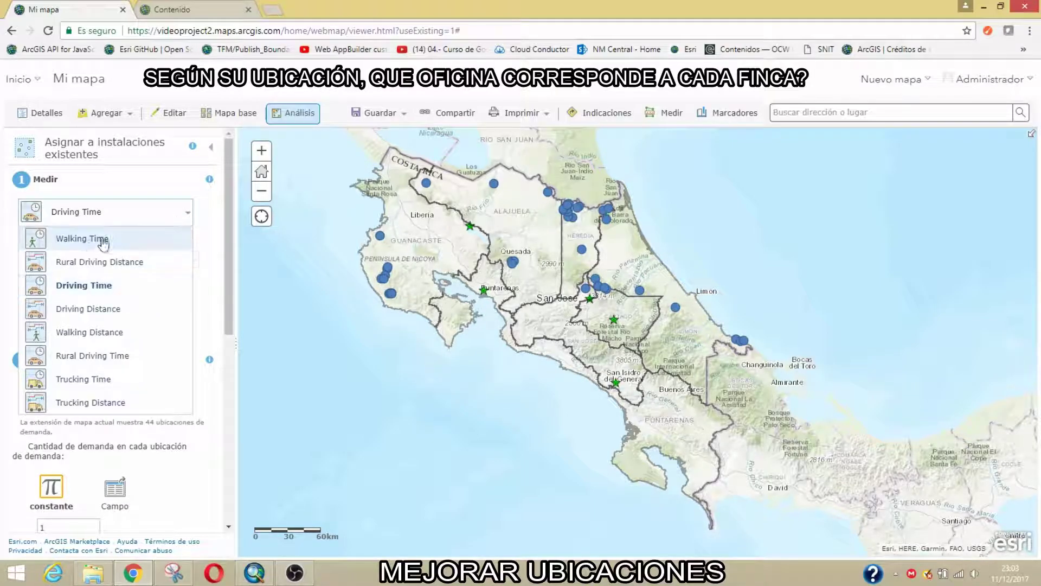
{"action": "left_click", "coordinate": [103, 288]}
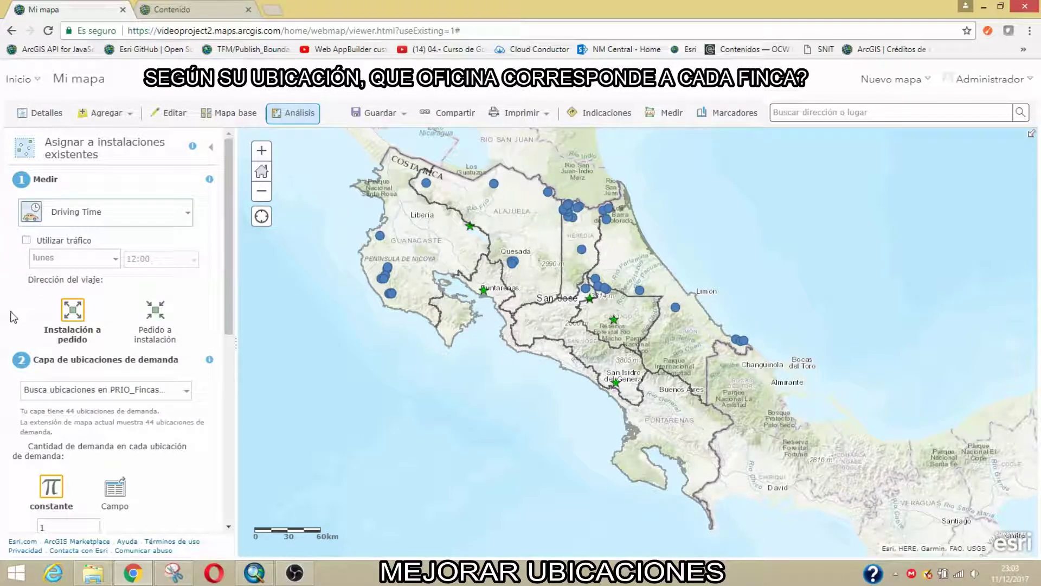
{"action": "scroll", "coordinate": [21, 244], "scroll_direction": "down", "scroll_amount": 2}
{"action": "scroll", "coordinate": [25, 195], "scroll_direction": "up", "scroll_amount": 2}
{"action": "scroll", "coordinate": [92, 342], "scroll_direction": "down", "scroll_amount": 1}
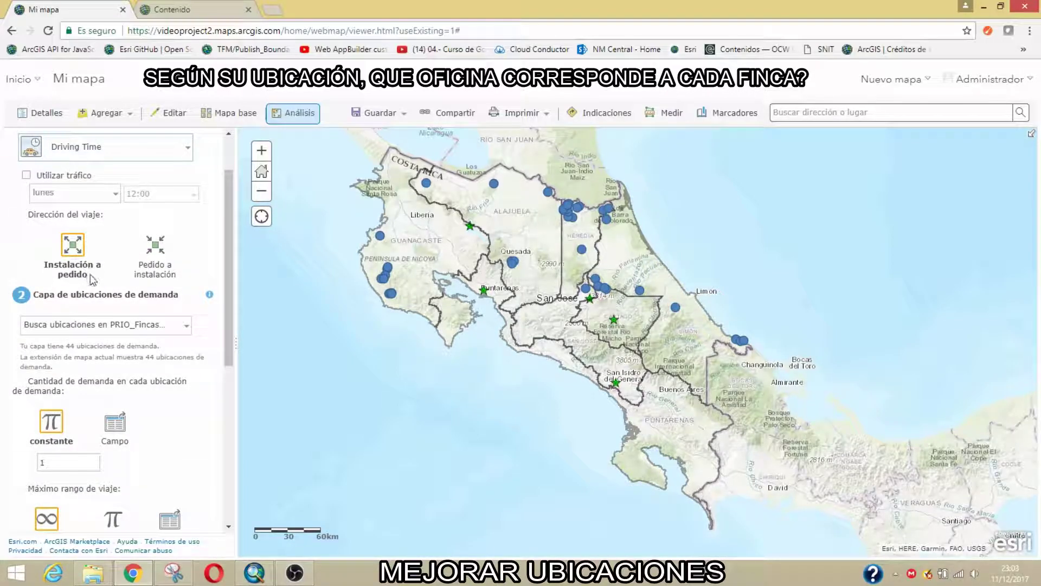
{"action": "left_click", "coordinate": [160, 249]}
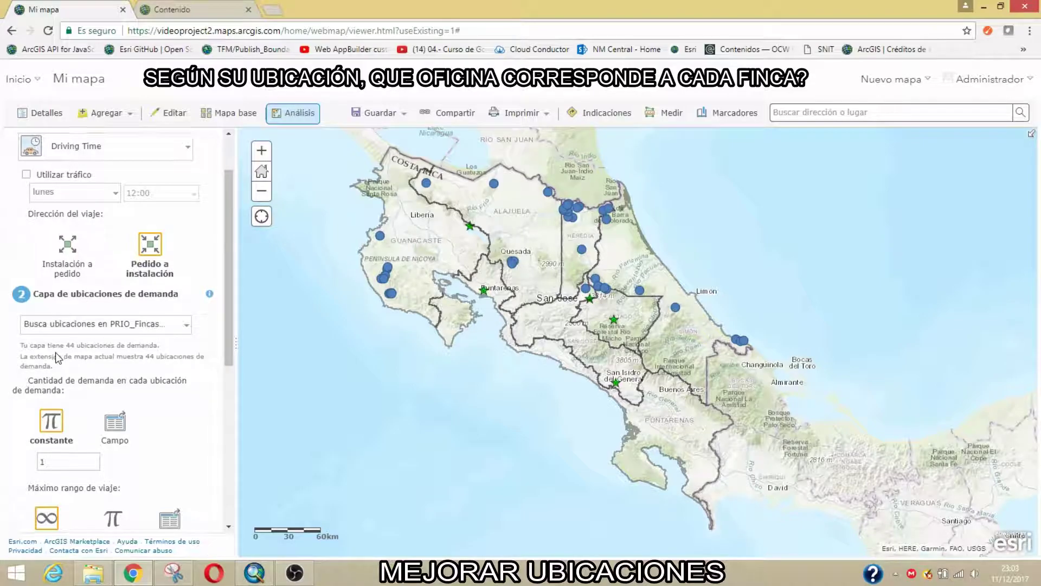
Choose Analisis - Centros as the required facilities layer for the assignment
{"action": "scroll", "coordinate": [59, 355], "scroll_direction": "down", "scroll_amount": 1}
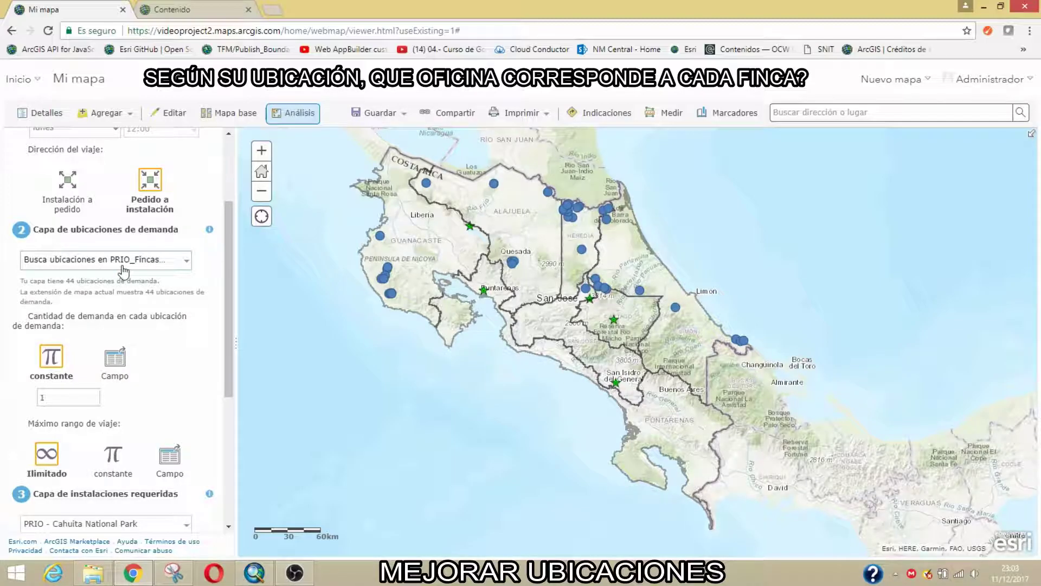
{"action": "scroll", "coordinate": [96, 262], "scroll_direction": "down", "scroll_amount": 1}
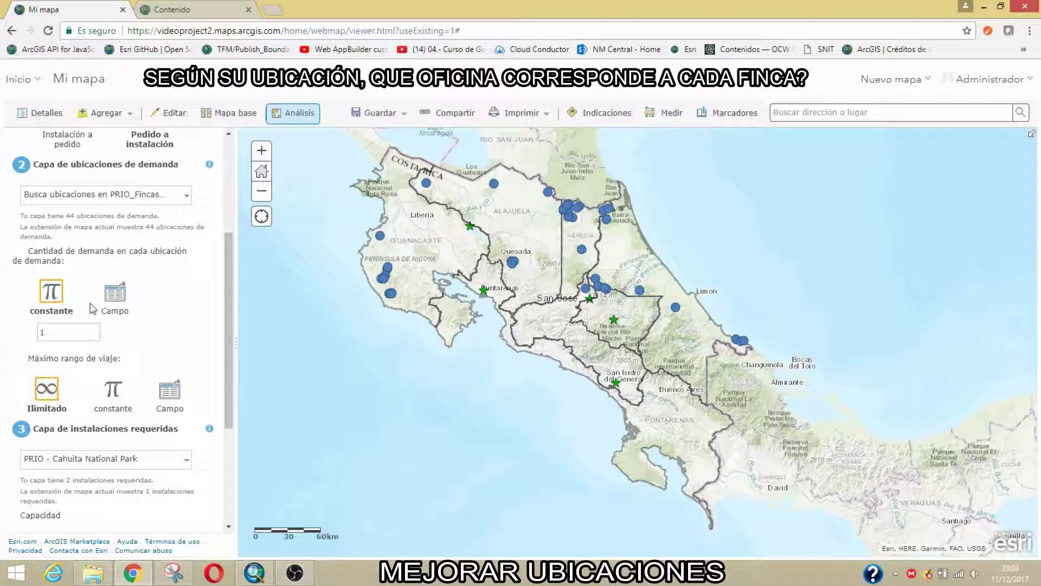
{"action": "scroll", "coordinate": [70, 331], "scroll_direction": "down", "scroll_amount": 2}
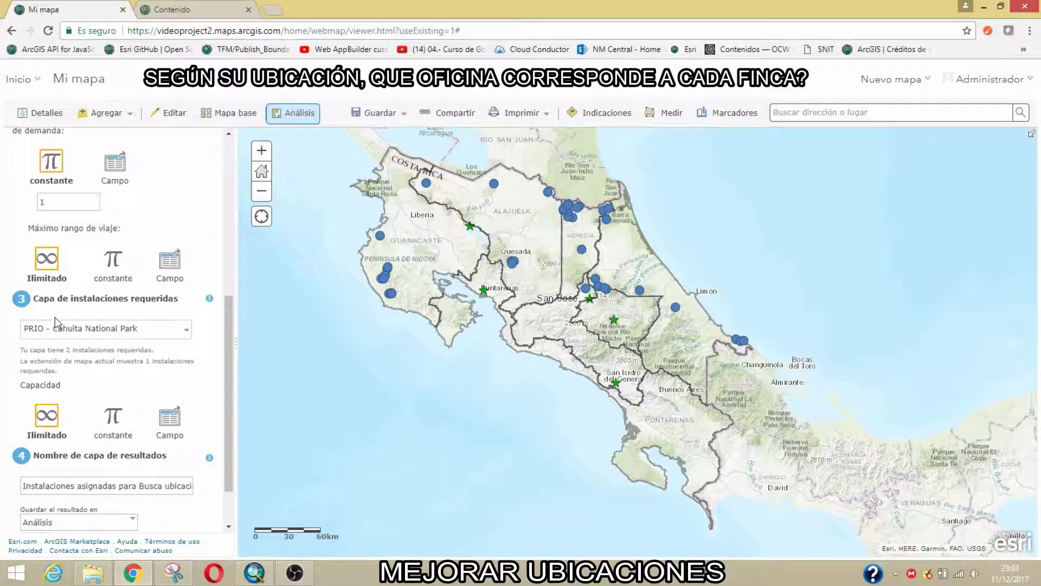
{"action": "scroll", "coordinate": [54, 277], "scroll_direction": "down", "scroll_amount": 1}
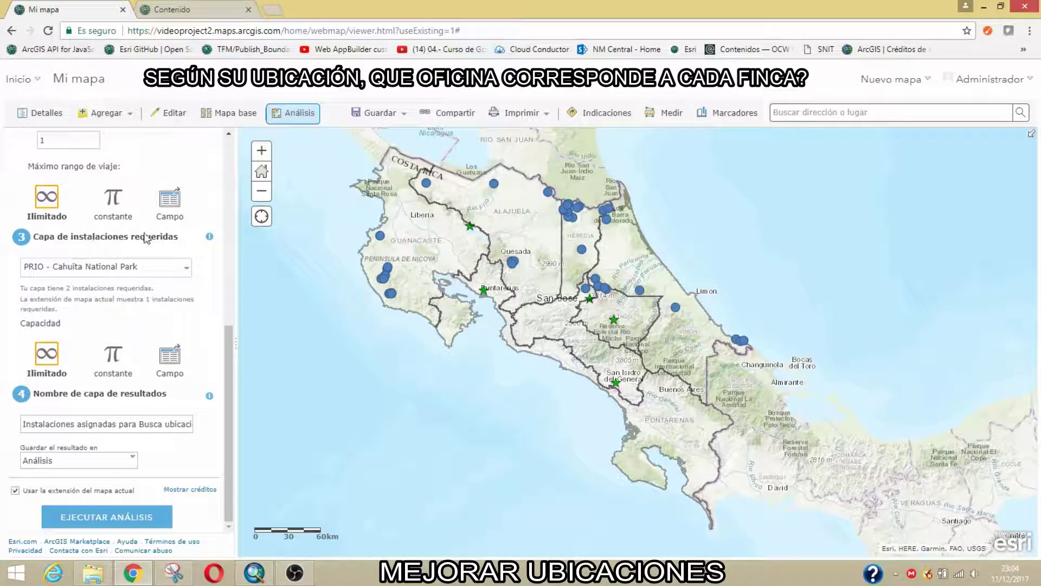
{"action": "left_click", "coordinate": [152, 270]}
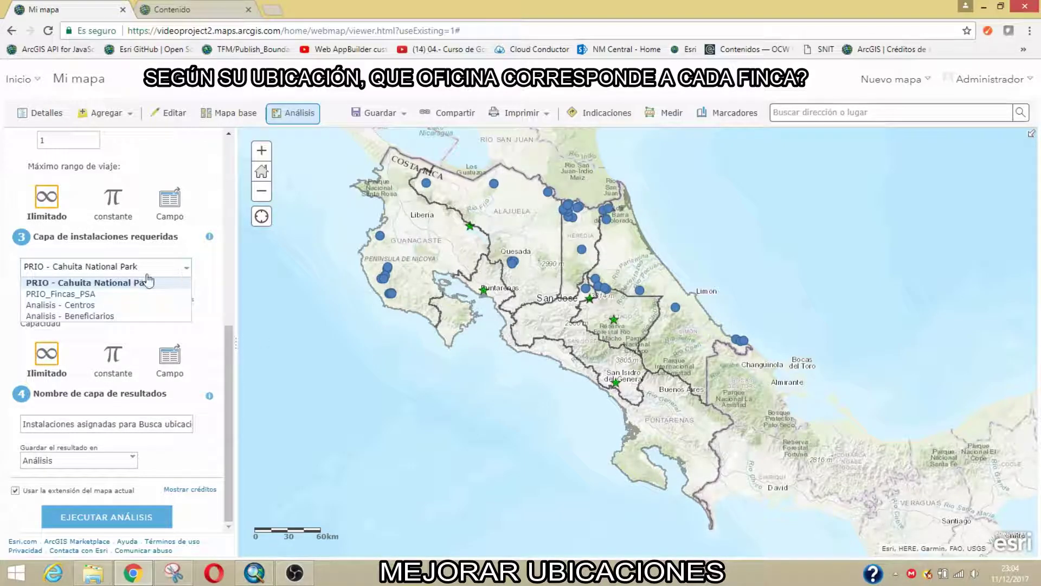
{"action": "left_click", "coordinate": [78, 305]}
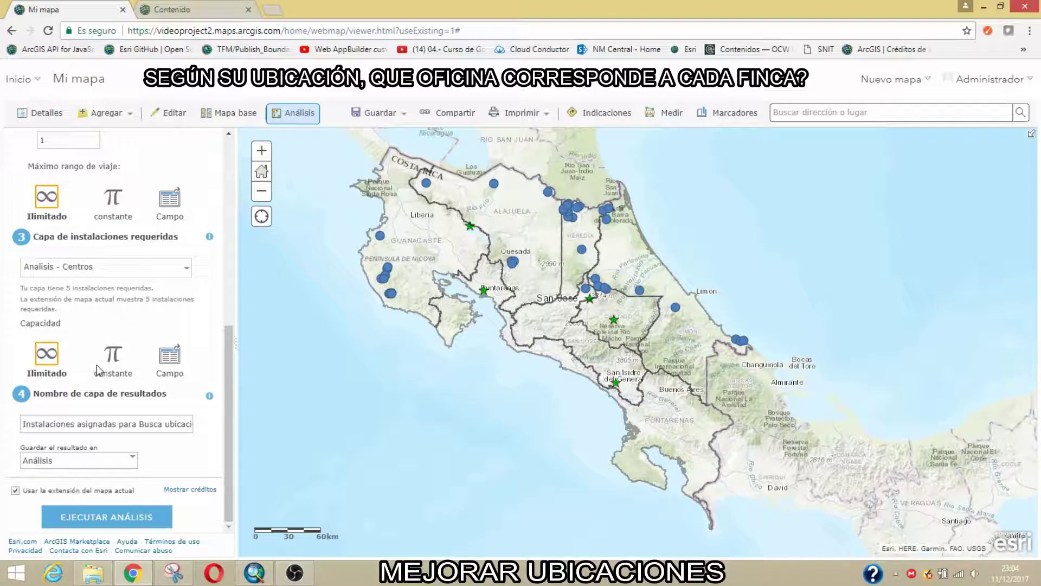
Review the demand and facility settings and display the credit usage report for the analysis
{"action": "scroll", "coordinate": [100, 368], "scroll_direction": "up", "scroll_amount": 2}
{"action": "scroll", "coordinate": [112, 328], "scroll_direction": "up", "scroll_amount": 1}
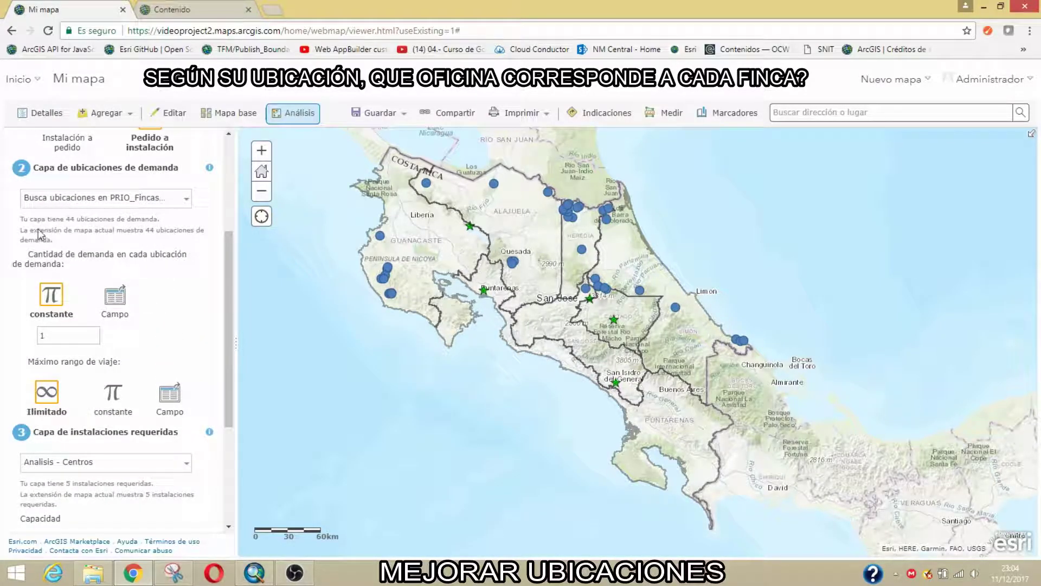
{"action": "scroll", "coordinate": [100, 293], "scroll_direction": "down", "scroll_amount": 3}
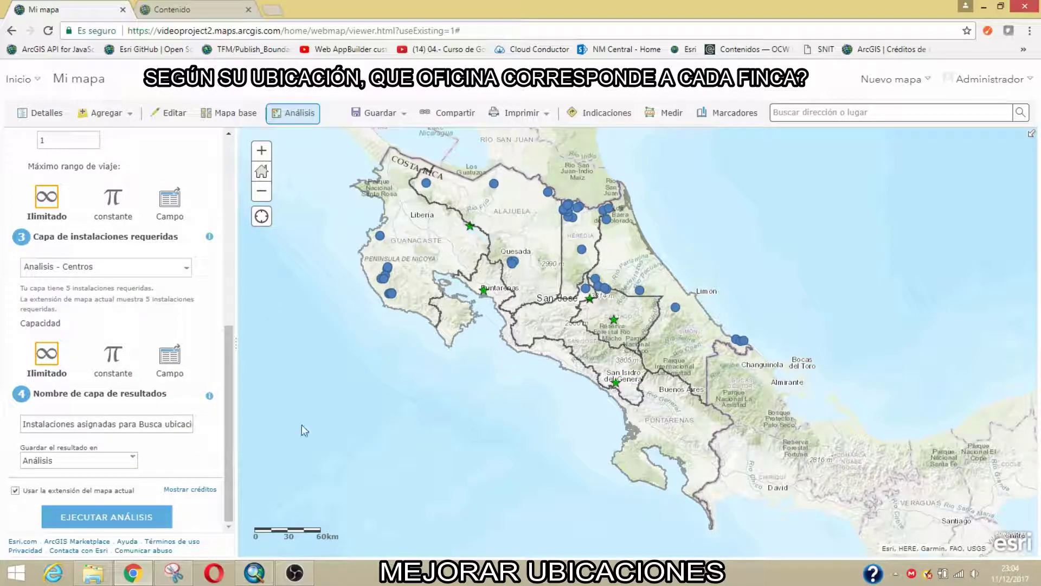
{"action": "left_click", "coordinate": [191, 489]}
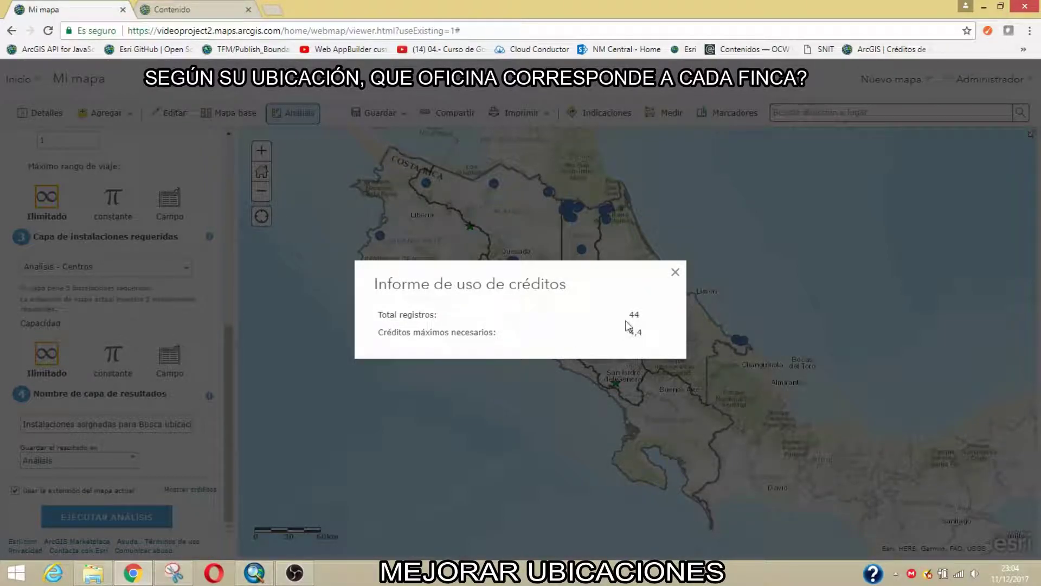
Close the credit usage report and run the analysis that assigns the farms to existing facilities
{"action": "left_click_drag", "start_coordinate": [629, 333], "coordinate": [643, 333]}
{"action": "left_click", "coordinate": [676, 273]}
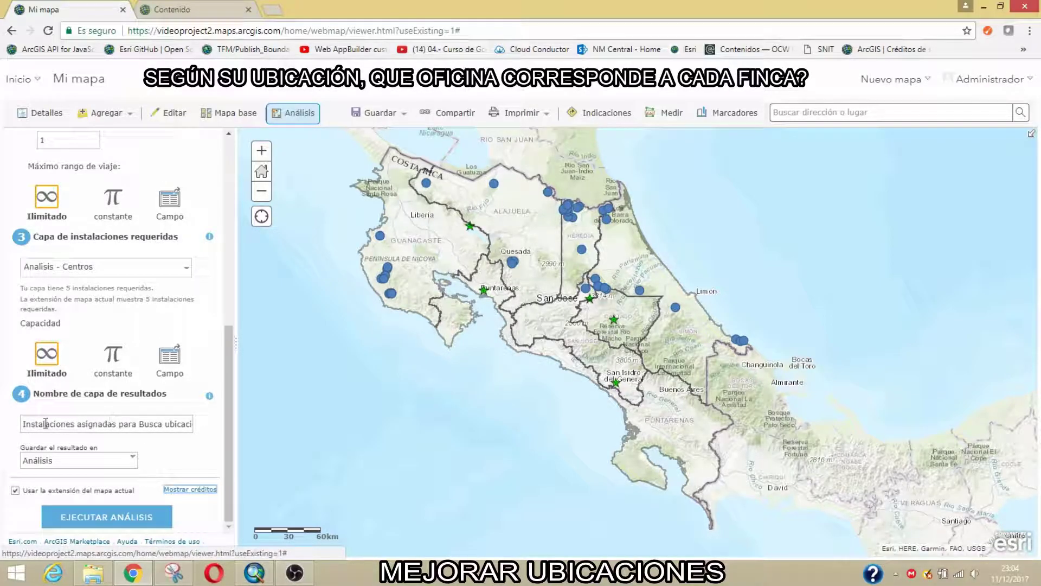
{"action": "left_click", "coordinate": [119, 520]}
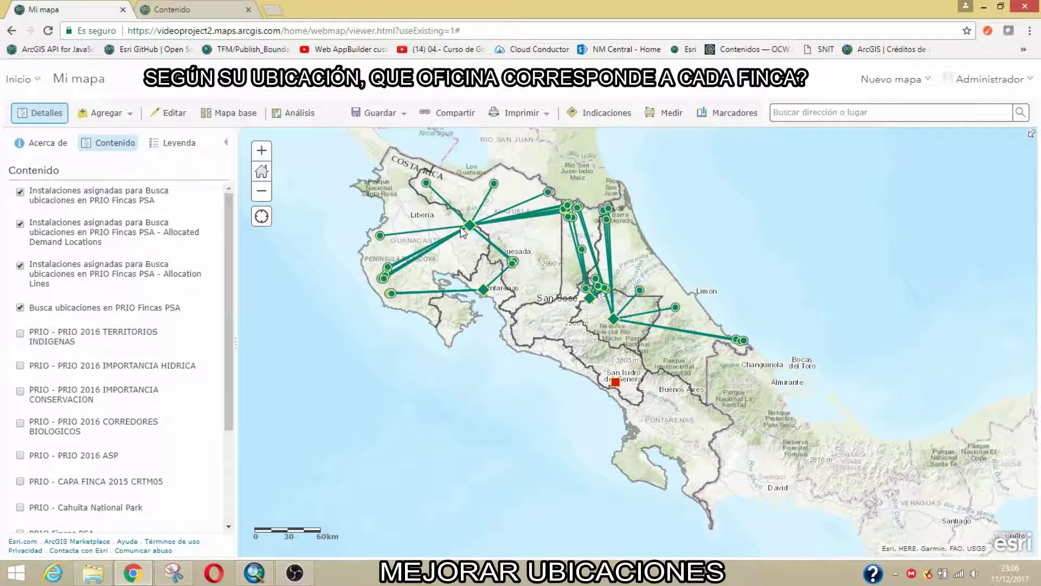
Examine on the map how the allocation lines connect the farms to their assigned offices across Costa Rica
{"action": "scroll", "coordinate": [458, 231], "scroll_direction": "up", "scroll_amount": 1}
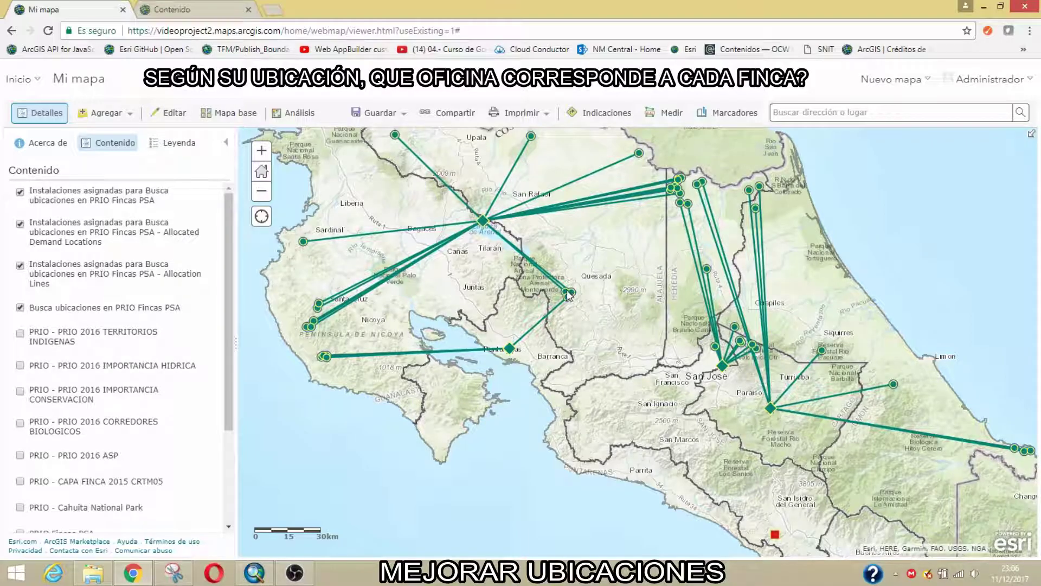
{"action": "scroll", "coordinate": [568, 293], "scroll_direction": "up", "scroll_amount": 1}
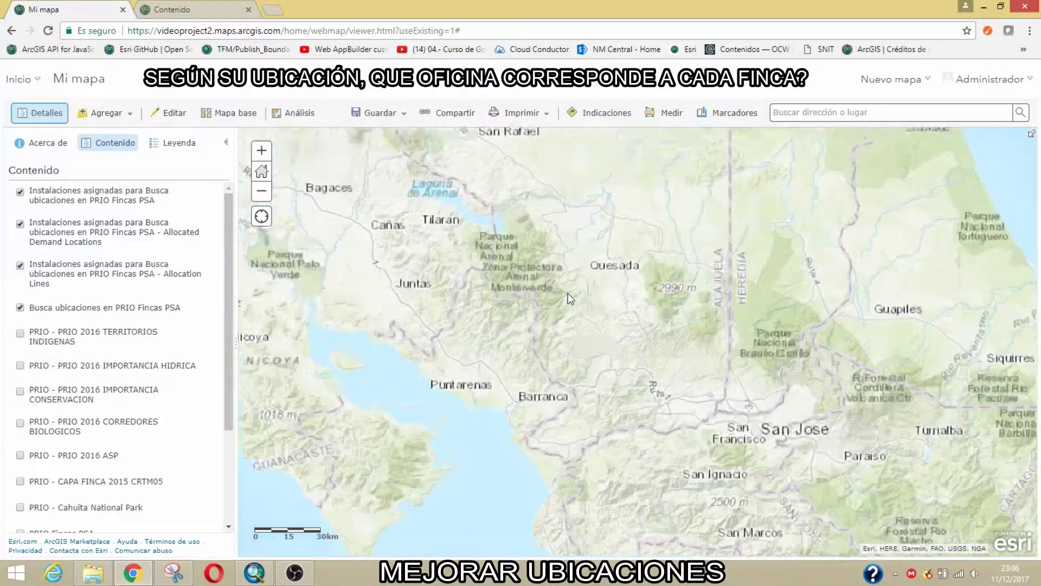
{"action": "scroll", "coordinate": [568, 293], "scroll_direction": "up", "scroll_amount": 1}
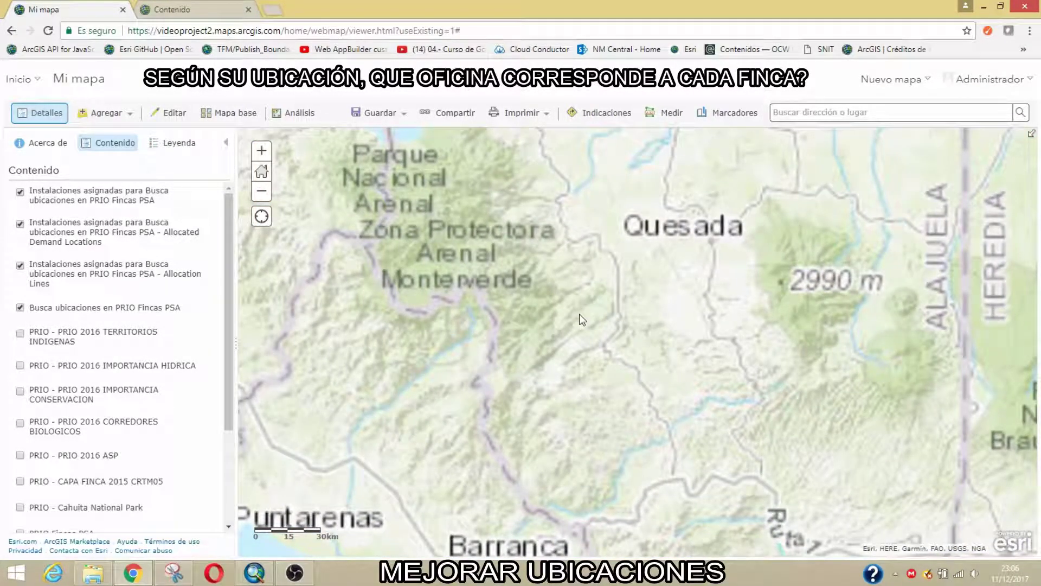
{"action": "scroll", "coordinate": [570, 312], "scroll_direction": "down", "scroll_amount": 2}
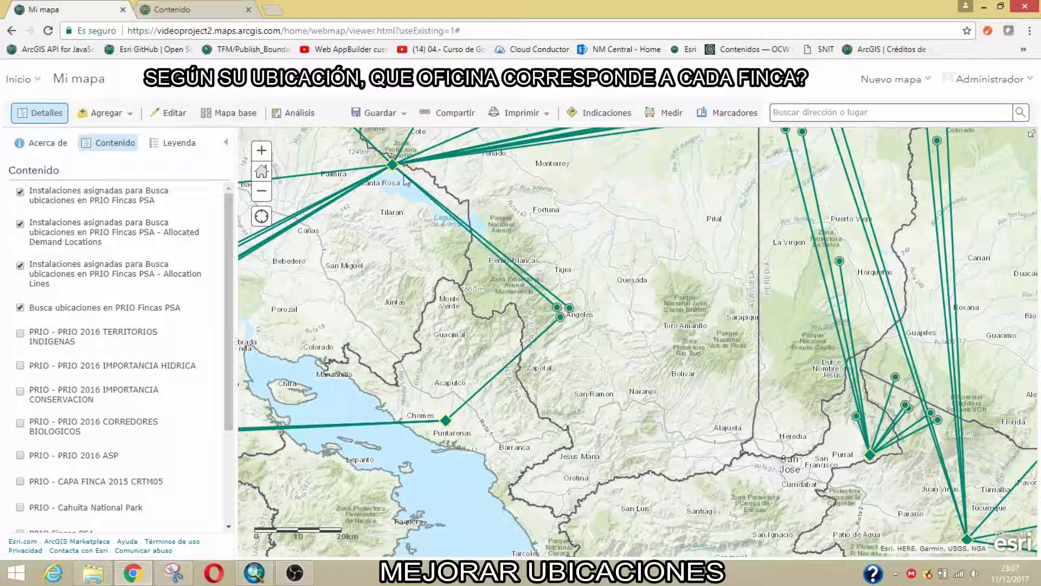
{"action": "scroll", "coordinate": [563, 234], "scroll_direction": "down", "scroll_amount": 1}
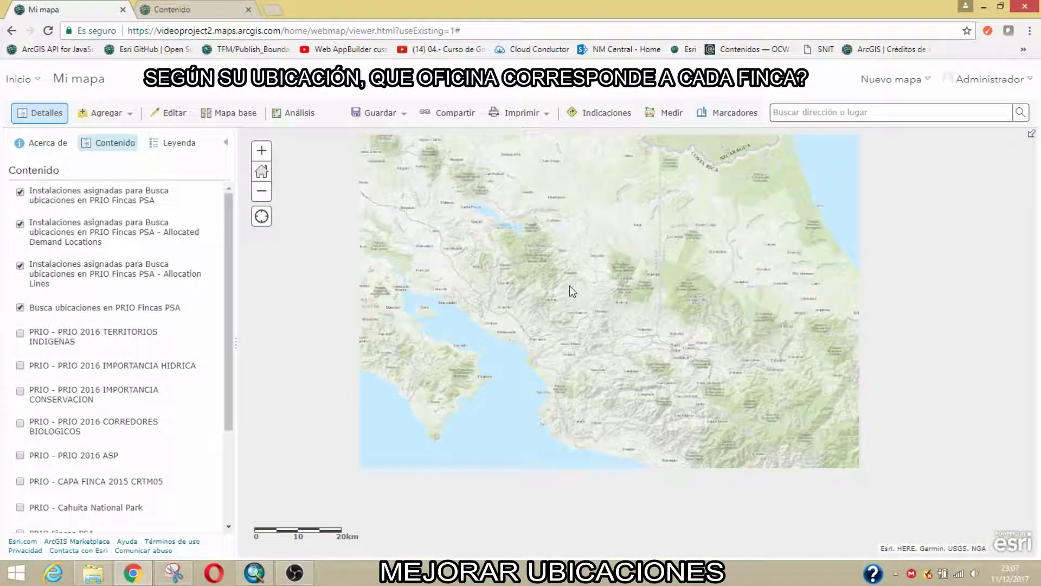
{"action": "scroll", "coordinate": [507, 264], "scroll_direction": "down", "scroll_amount": 1}
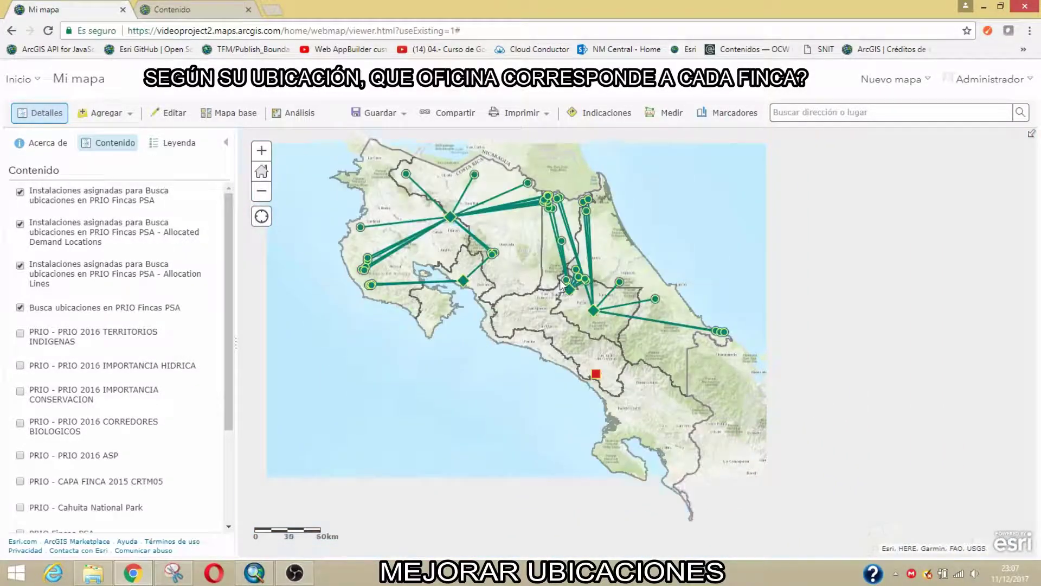
{"action": "scroll", "coordinate": [560, 279], "scroll_direction": "up", "scroll_amount": 1}
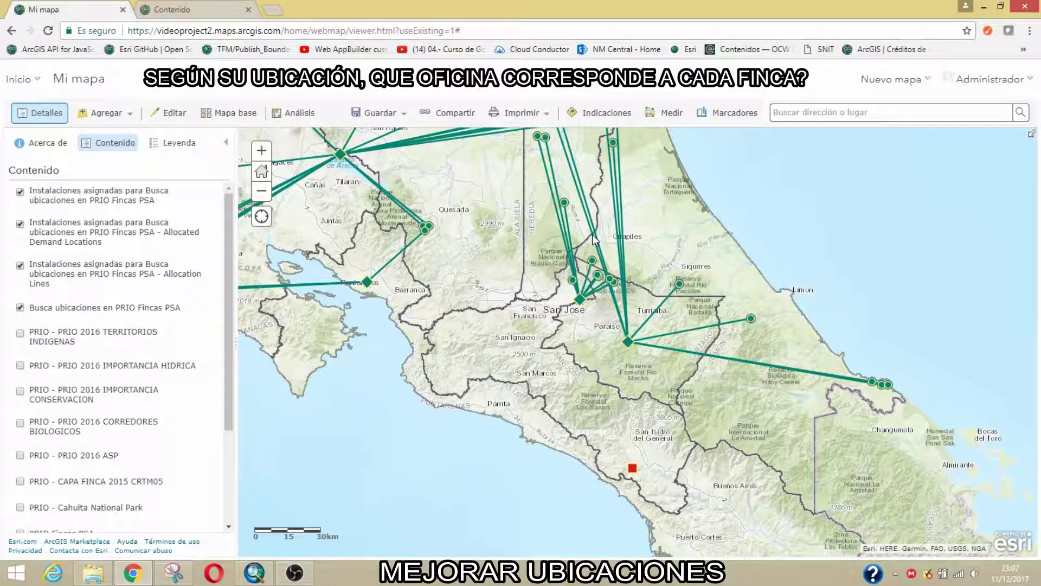
Read the travel time and distance attributes of an allocation line northeast of San José, and close its summary
{"action": "left_click", "coordinate": [588, 264]}
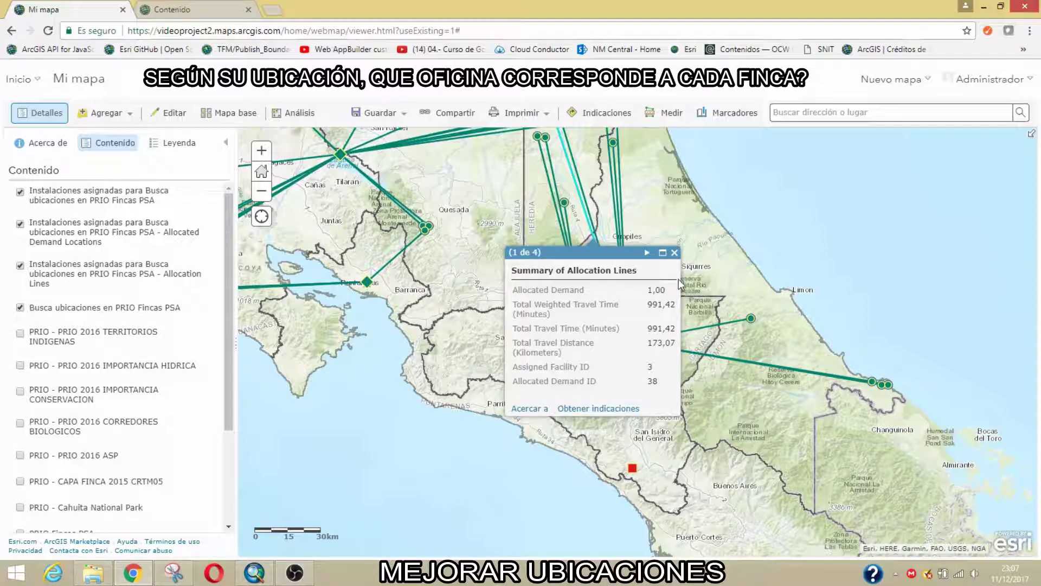
{"action": "double_click", "coordinate": [662, 343]}
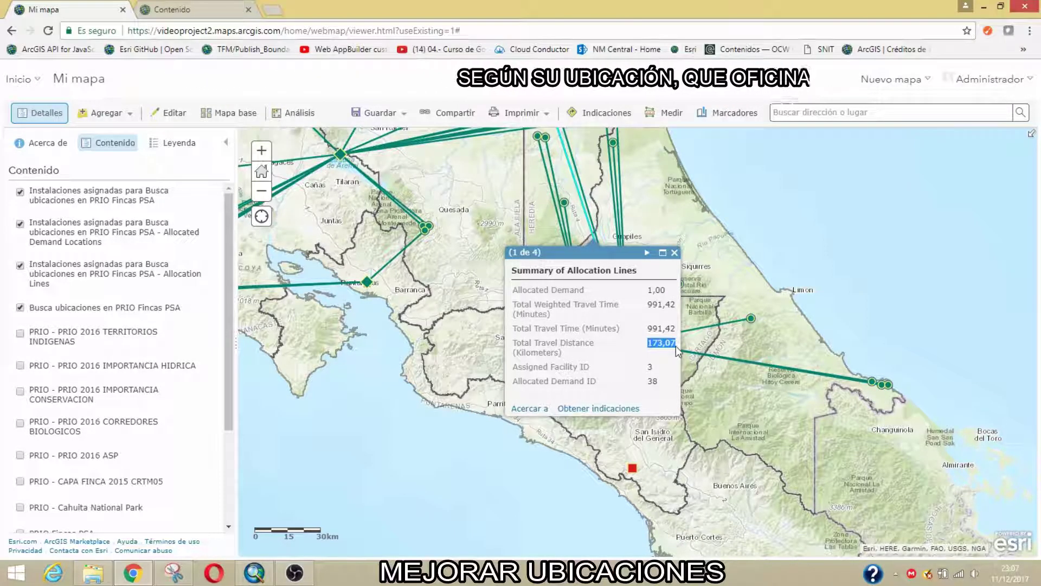
{"action": "left_click", "coordinate": [676, 253]}
{"action": "scroll", "coordinate": [672, 253], "scroll_direction": "down", "scroll_amount": 1}
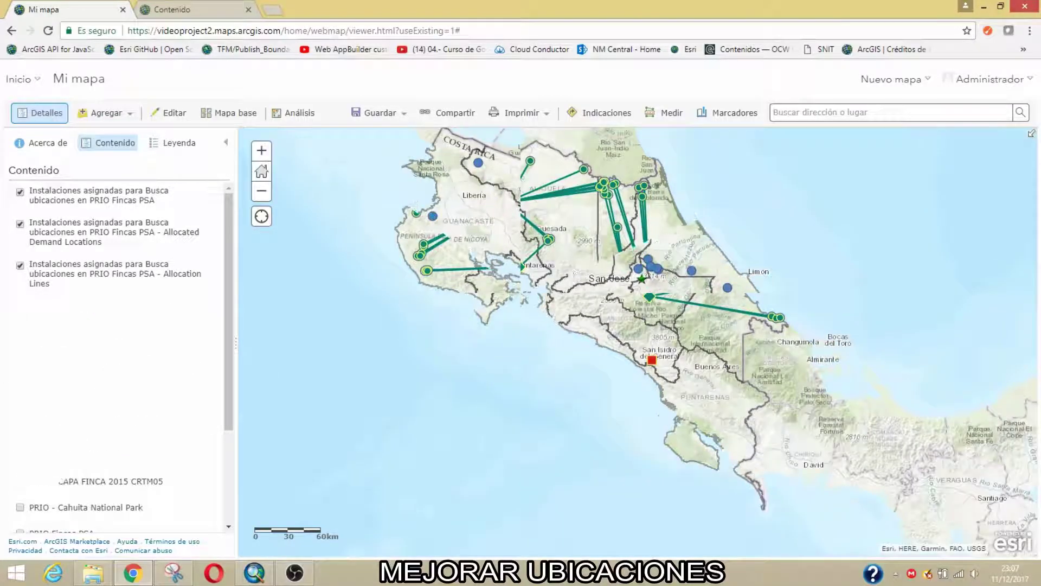
Open the Buscar ubicaciones analysis tools and review the options offered by Elegir mejores instalaciones
{"action": "left_click", "coordinate": [294, 113]}
{"action": "left_click", "coordinate": [73, 179]}
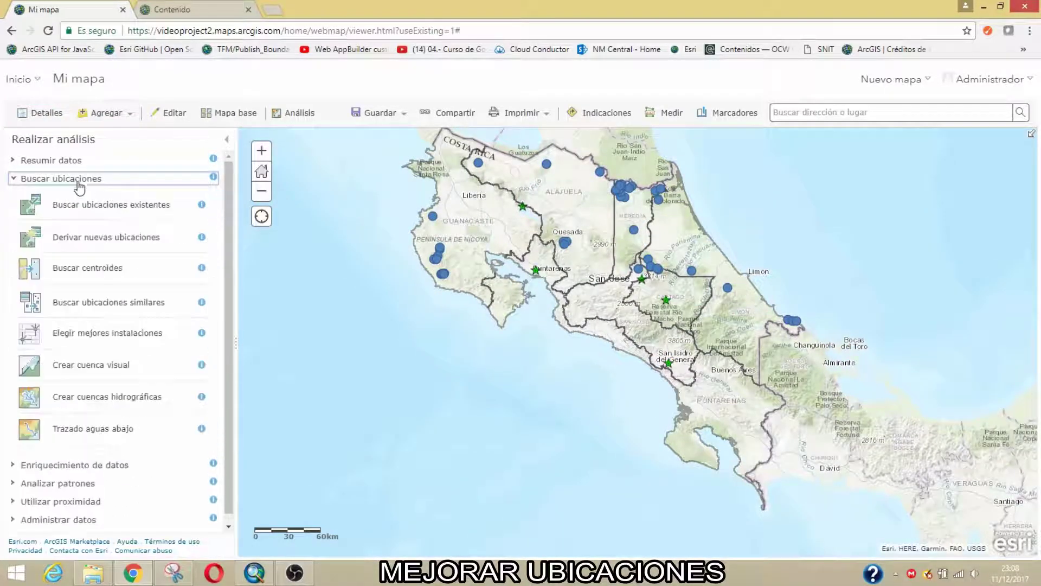
{"action": "left_click", "coordinate": [101, 333]}
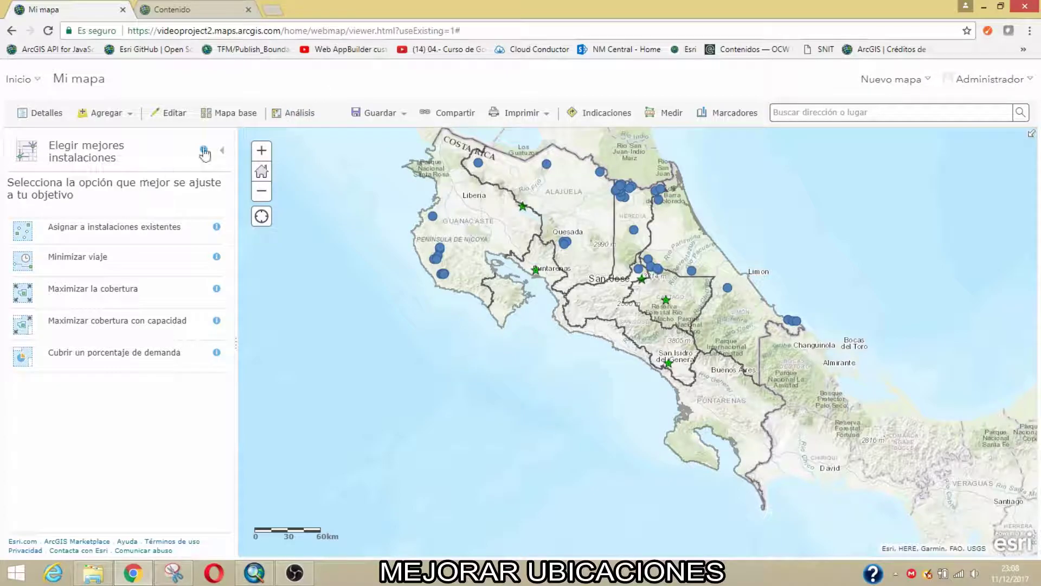
{"action": "left_click", "coordinate": [222, 150]}
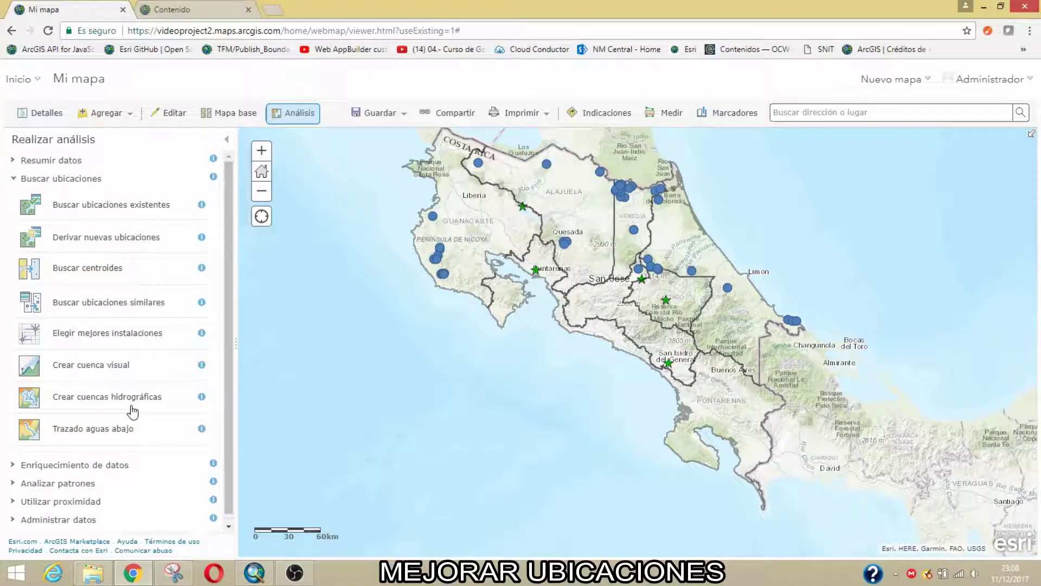
Start the Crear cuenca visual tool and choose Analisis - Centros as the observer point layer
{"action": "scroll", "coordinate": [114, 449], "scroll_direction": "down", "scroll_amount": 1}
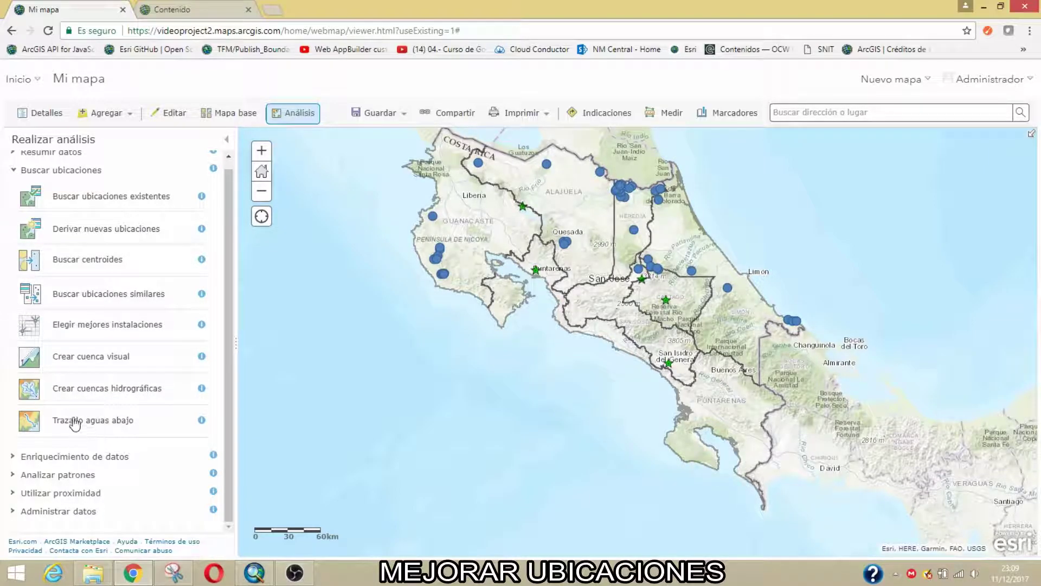
{"action": "left_click", "coordinate": [108, 360]}
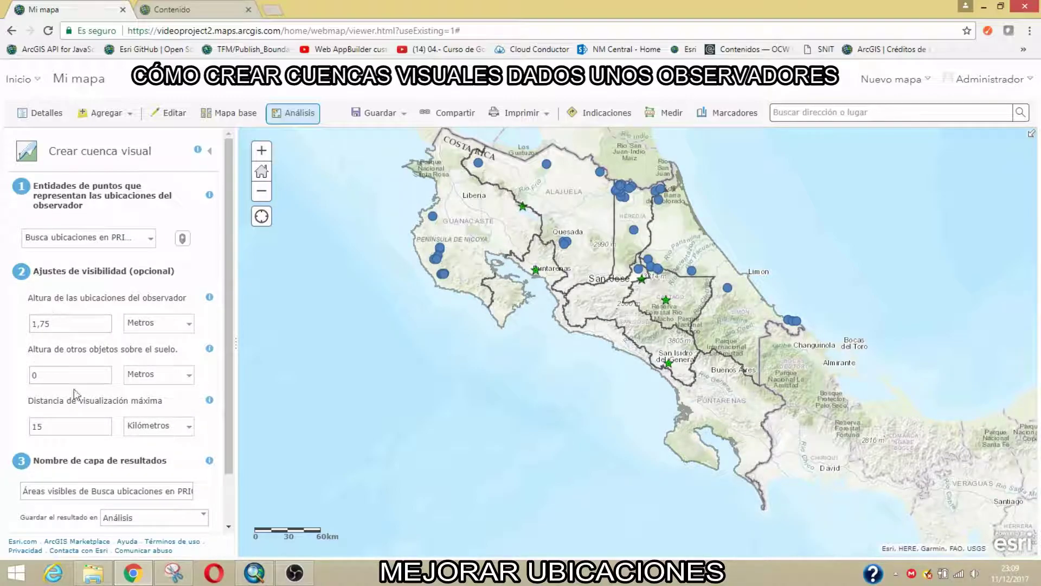
{"action": "scroll", "coordinate": [615, 289], "scroll_direction": "up", "scroll_amount": 1}
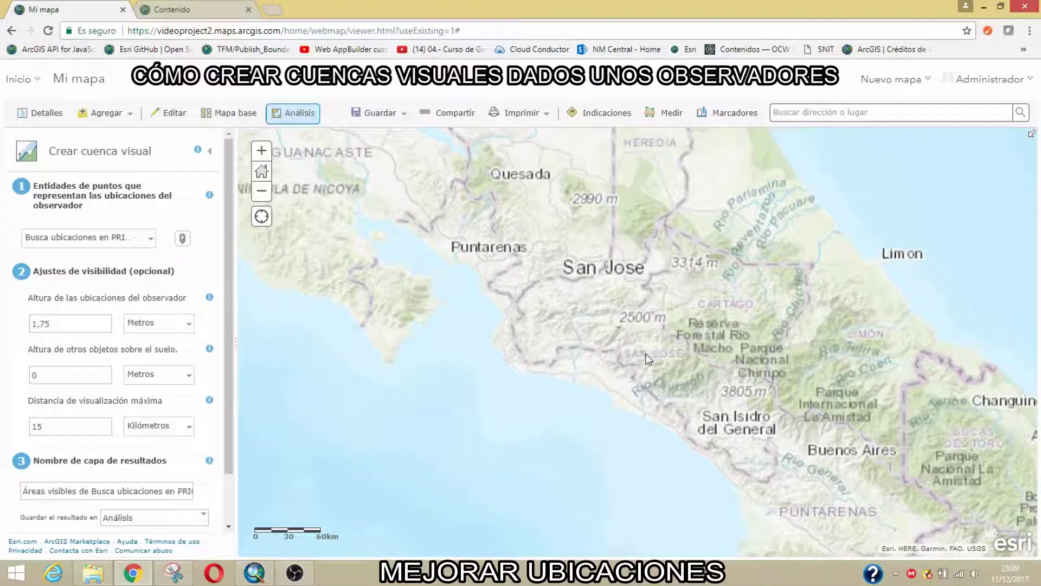
{"action": "scroll", "coordinate": [646, 353], "scroll_direction": "down", "scroll_amount": 2}
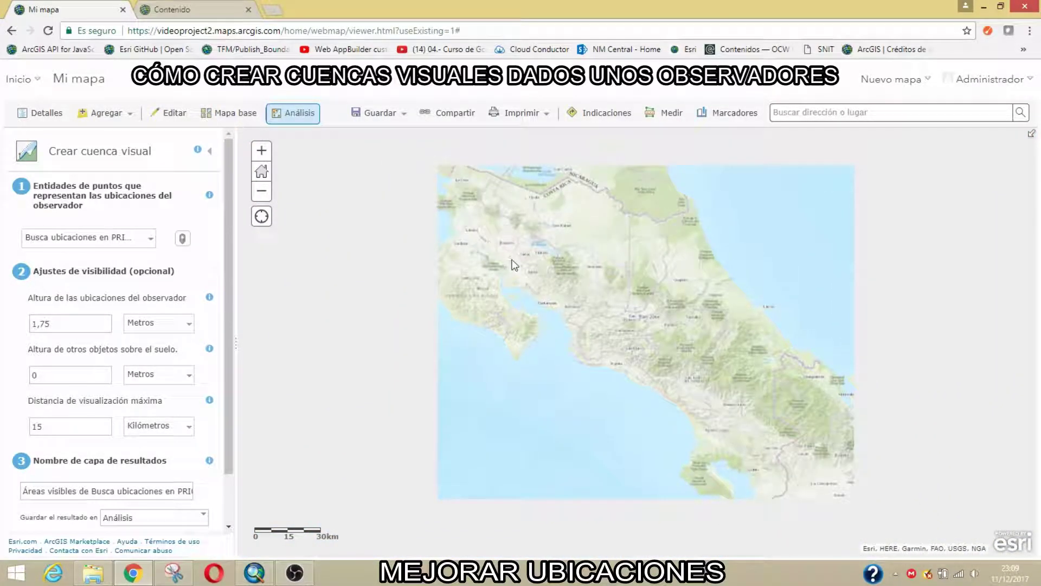
{"action": "scroll", "coordinate": [526, 262], "scroll_direction": "up", "scroll_amount": 1}
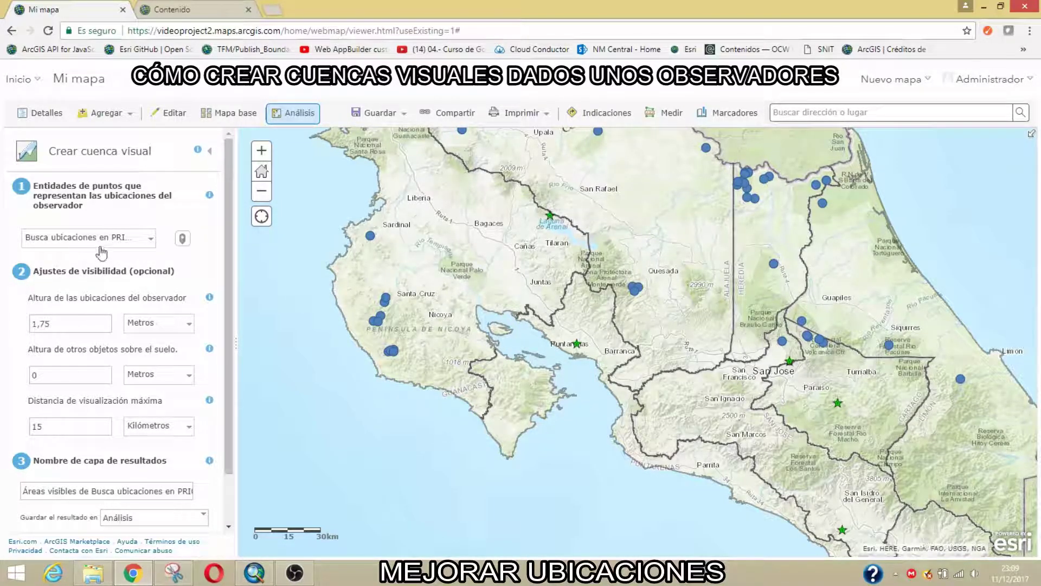
{"action": "left_click", "coordinate": [146, 247]}
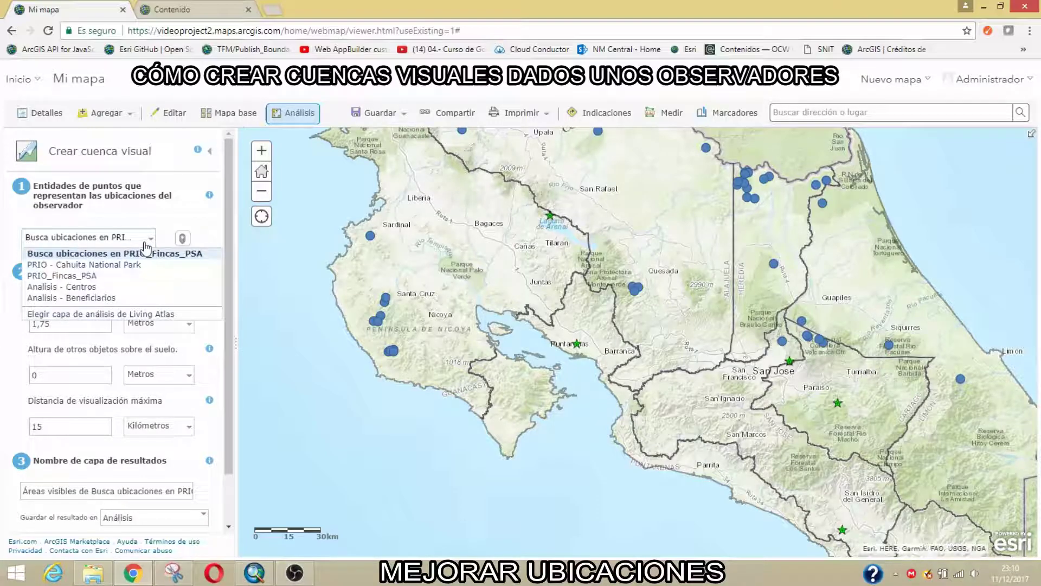
{"action": "left_click", "coordinate": [93, 287]}
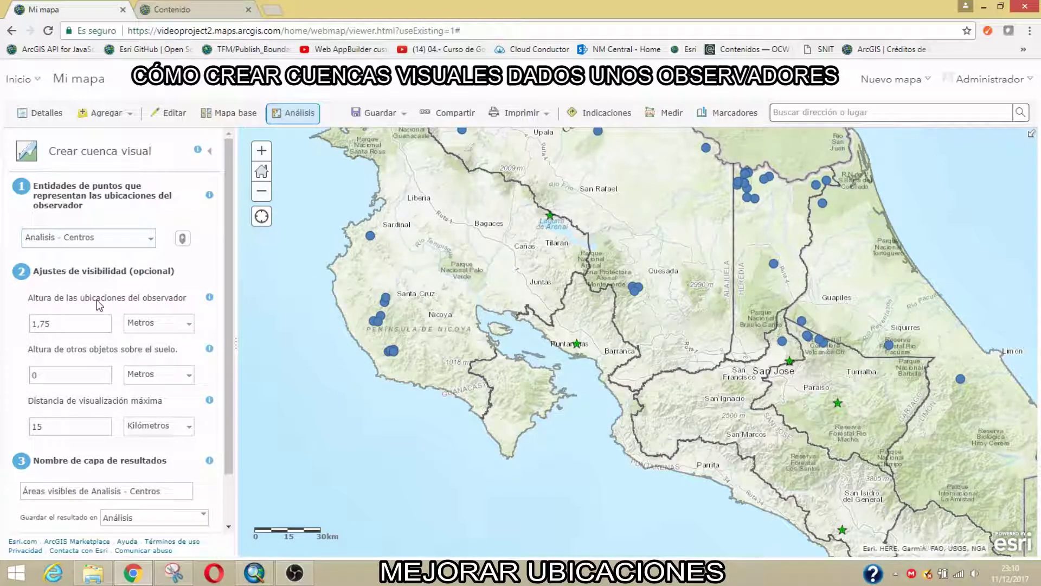
Set the observer height to 1,71 metros and the height of other objects above the ground to 4 metros
{"action": "double_click", "coordinate": [70, 324]}
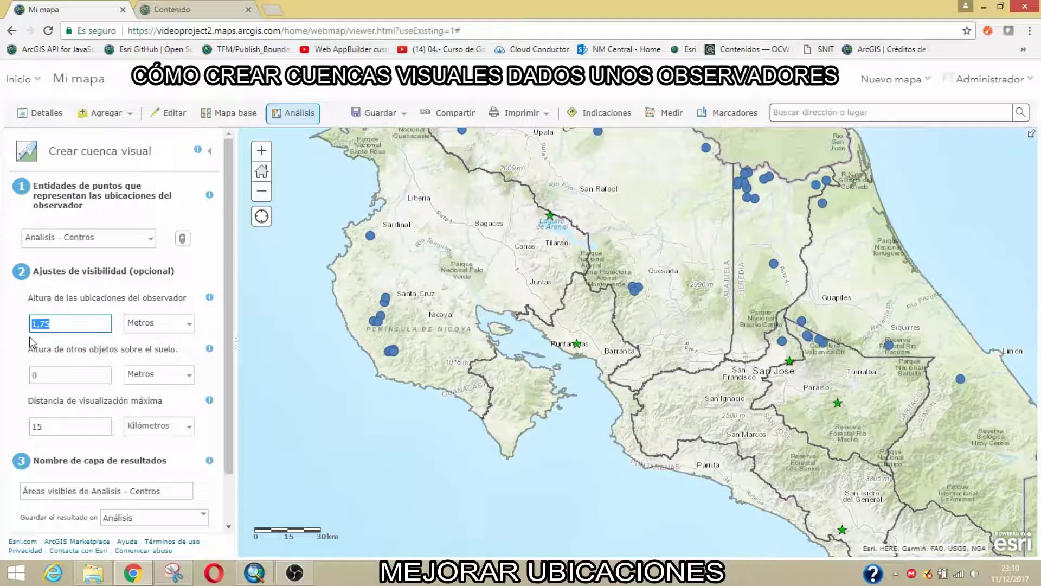
{"action": "type", "text": "1.75"}
{"action": "left_click", "coordinate": [85, 380]}
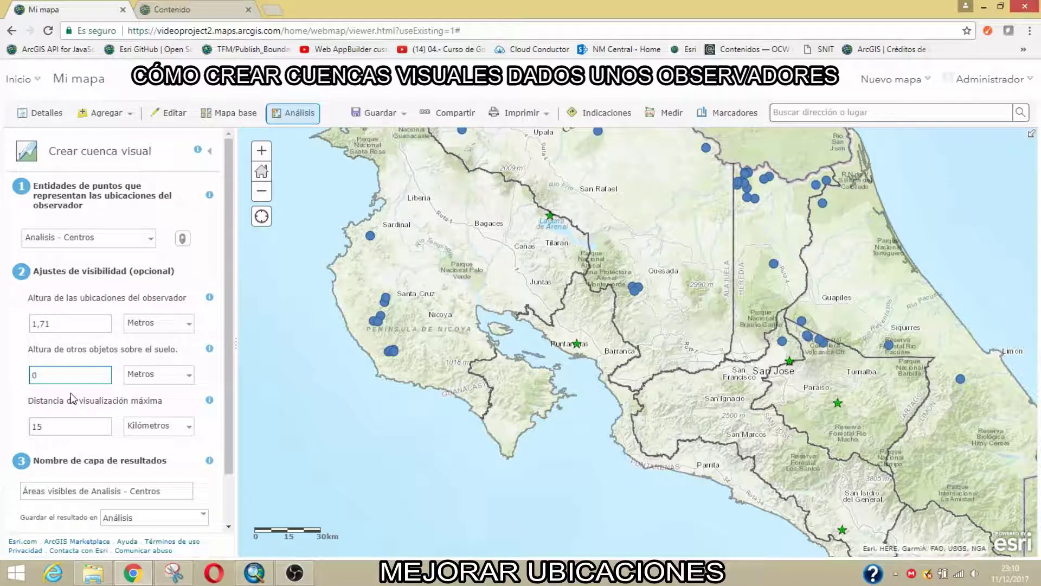
{"action": "double_click", "coordinate": [50, 323]}
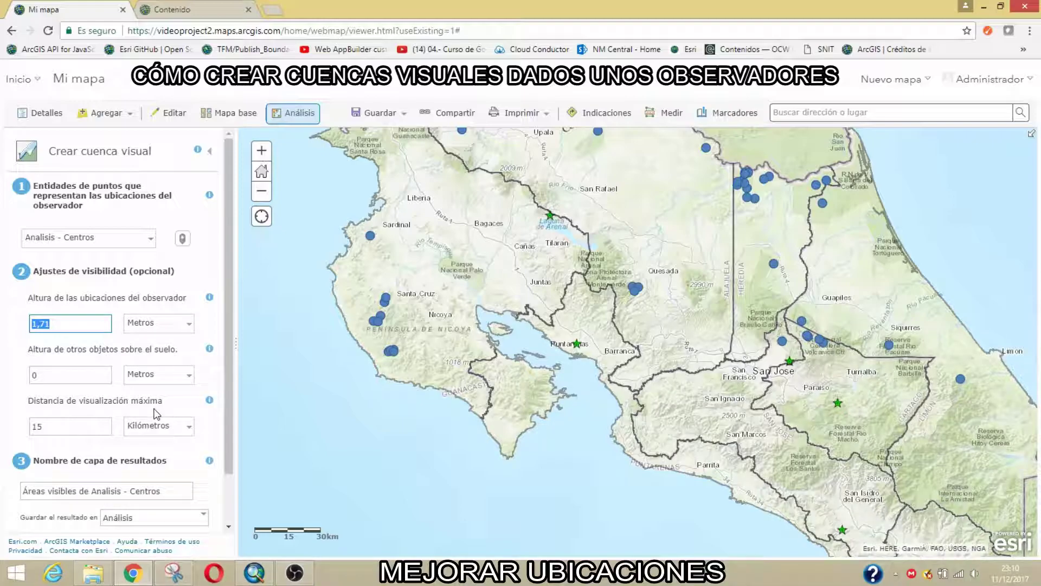
{"action": "double_click", "coordinate": [49, 377]}
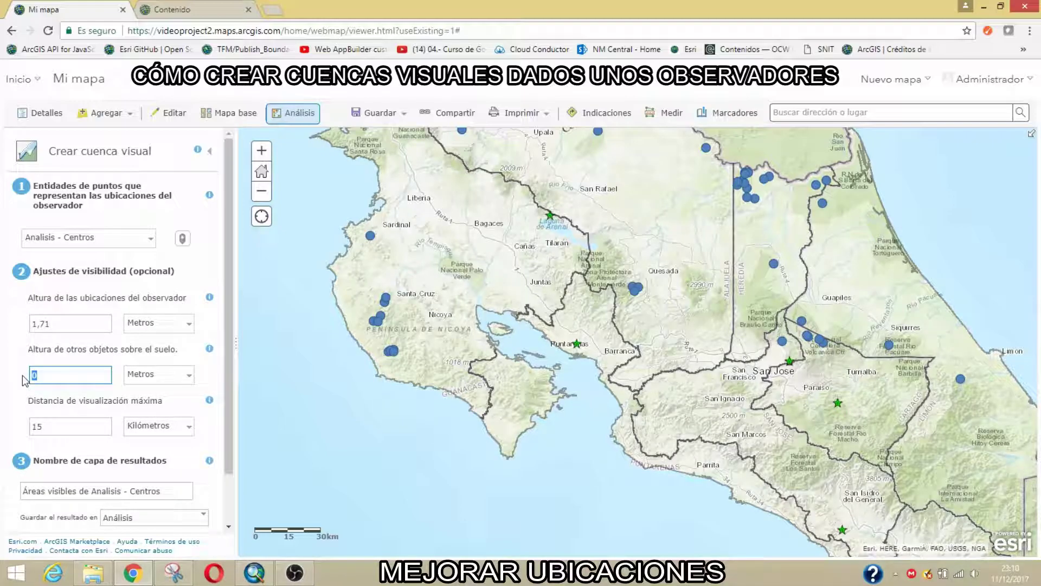
{"action": "type", "text": "4"}
Check the viewshed's credit usage report and run the analysis using the current map extent
{"action": "scroll", "coordinate": [85, 396], "scroll_direction": "down", "scroll_amount": 1}
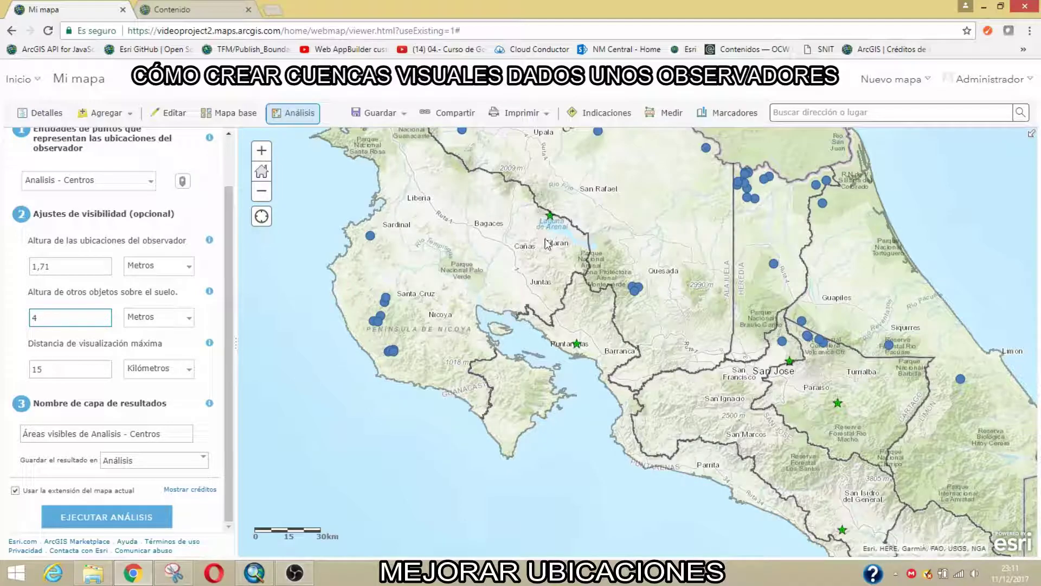
{"action": "left_click_drag", "start_coordinate": [539, 249], "coordinate": [444, 266]}
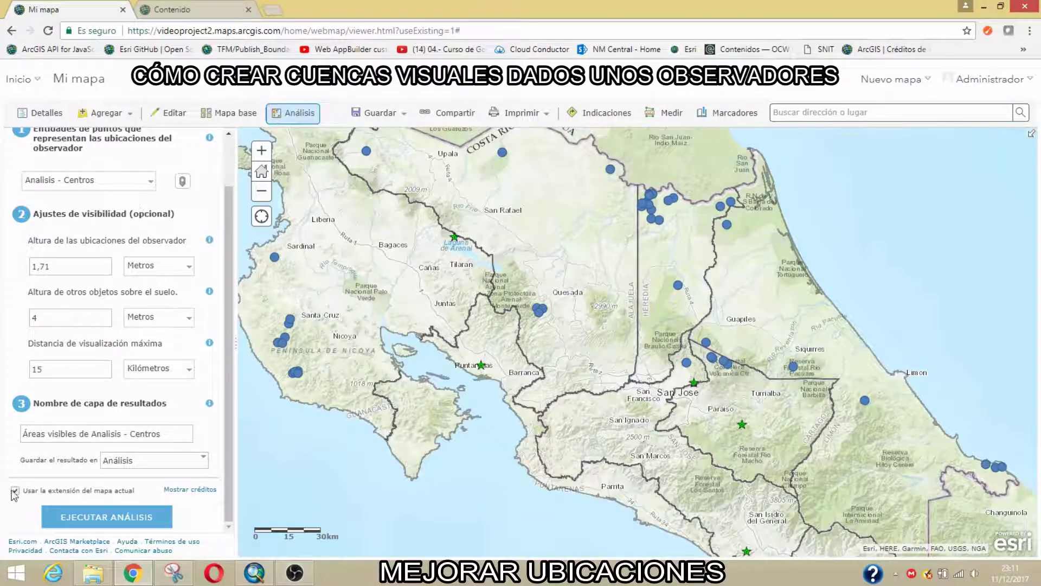
{"action": "left_click", "coordinate": [195, 490]}
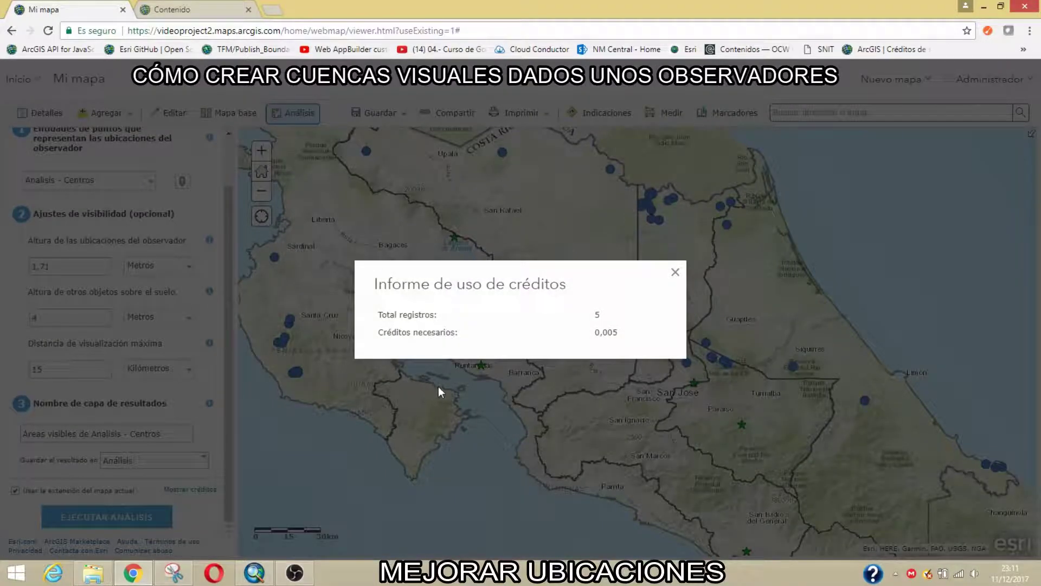
{"action": "double_click", "coordinate": [597, 314]}
{"action": "left_click_drag", "start_coordinate": [617, 335], "coordinate": [592, 337]}
{"action": "left_click", "coordinate": [675, 273]}
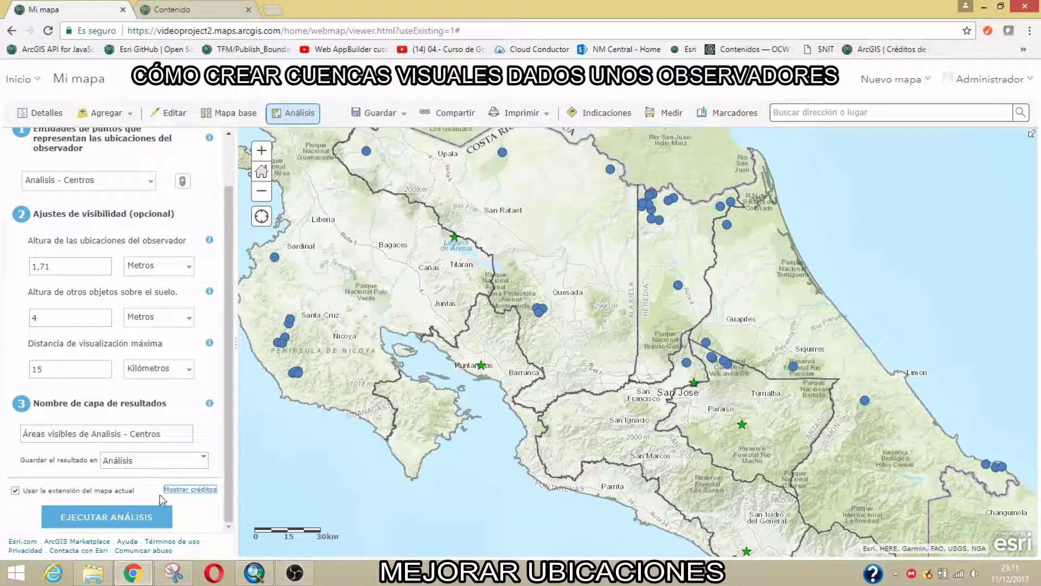
{"action": "left_click", "coordinate": [95, 518]}
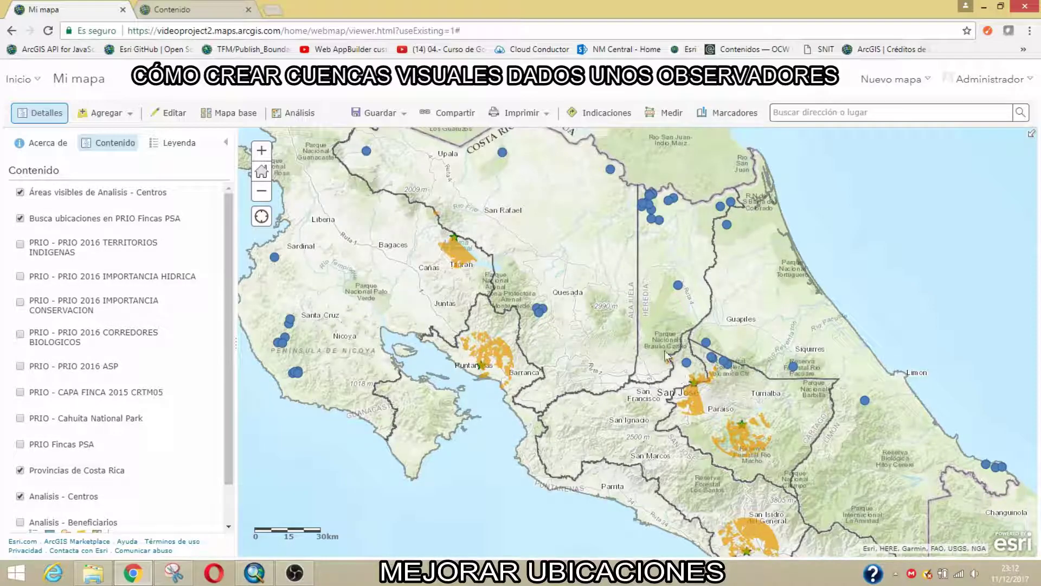
Examine the resulting visible areas around the Puntarenas centre in detail and return to a wider view
{"action": "scroll", "coordinate": [479, 373], "scroll_direction": "up", "scroll_amount": 2}
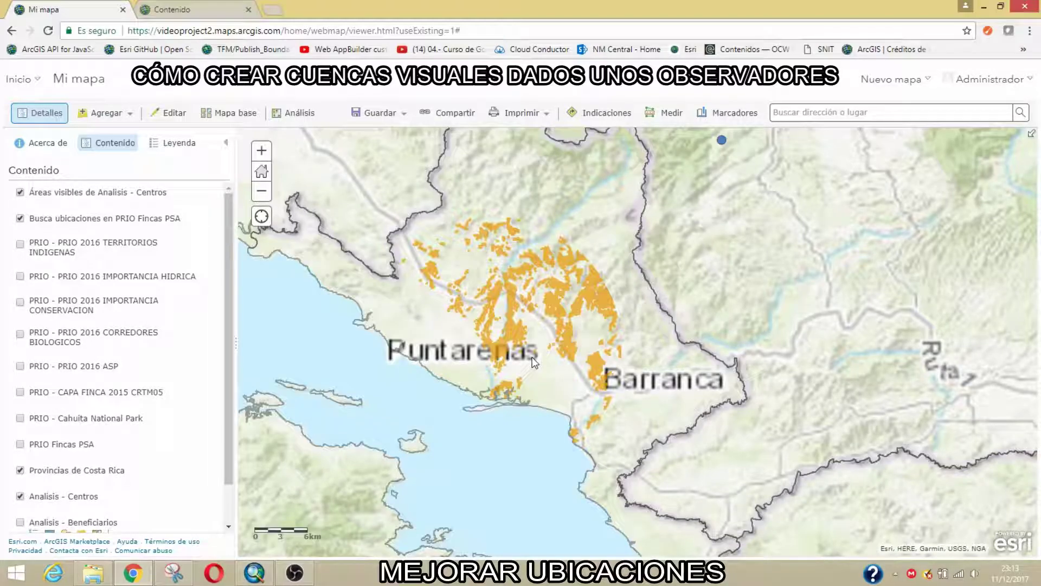
{"action": "scroll", "coordinate": [515, 355], "scroll_direction": "up", "scroll_amount": 3}
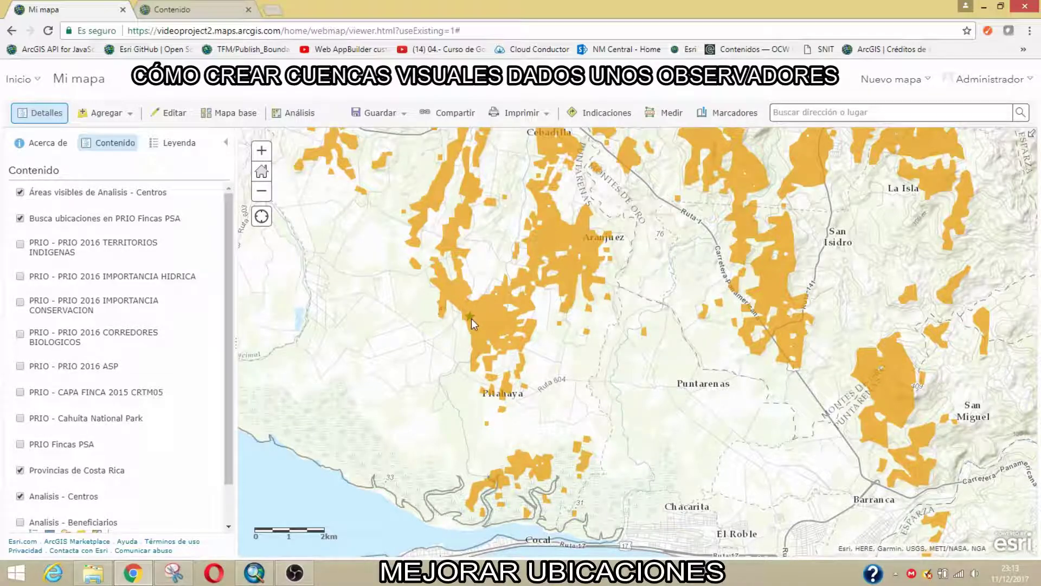
{"action": "scroll", "coordinate": [477, 321], "scroll_direction": "down", "scroll_amount": 5}
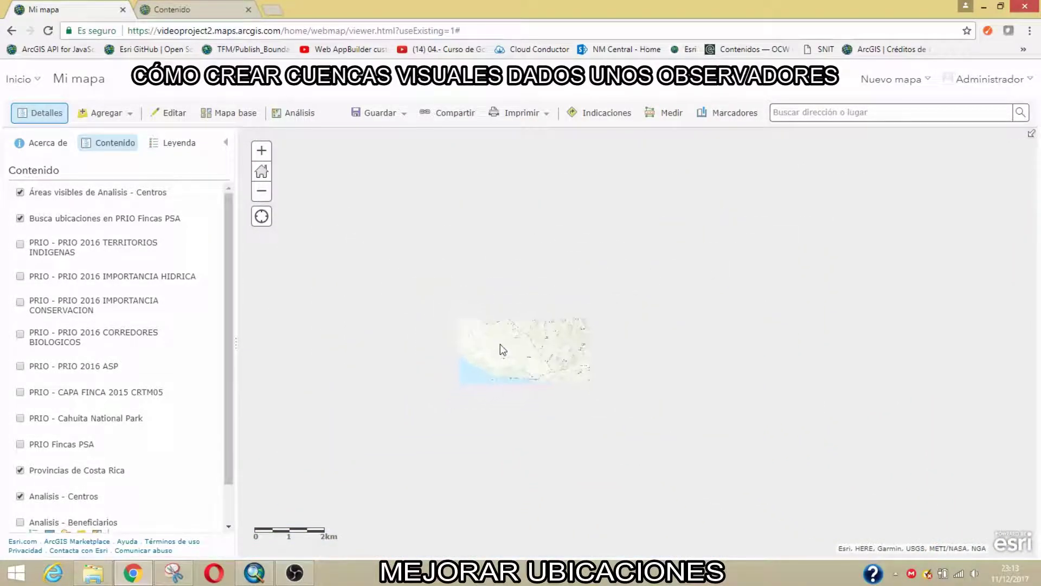
{"action": "scroll", "coordinate": [500, 344], "scroll_direction": "down", "scroll_amount": 3}
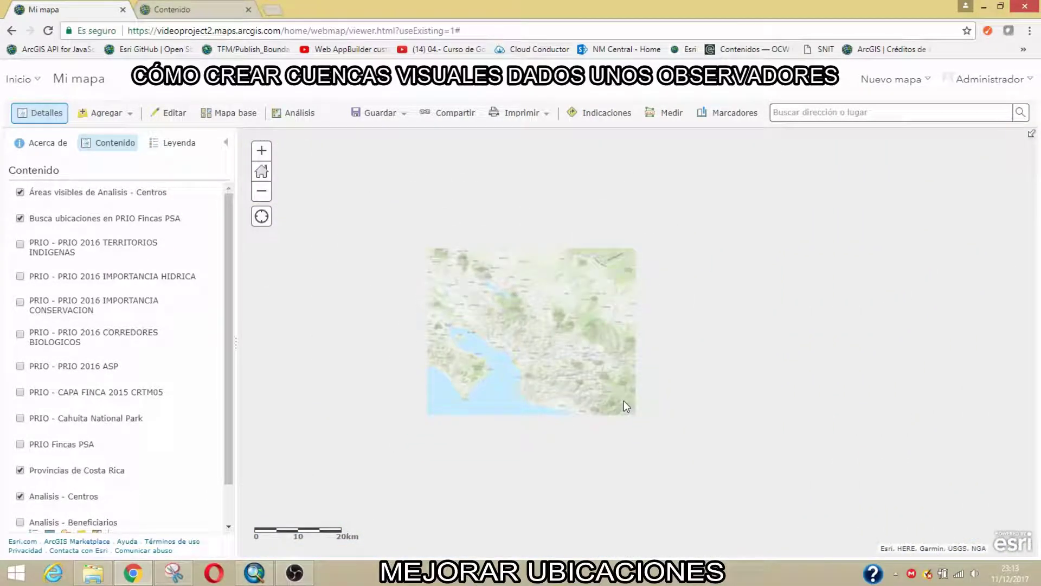
Examine the visible areas around the centre near San Isidro del General in detail and return to a wider view
{"action": "scroll", "coordinate": [637, 441], "scroll_direction": "up", "scroll_amount": 1}
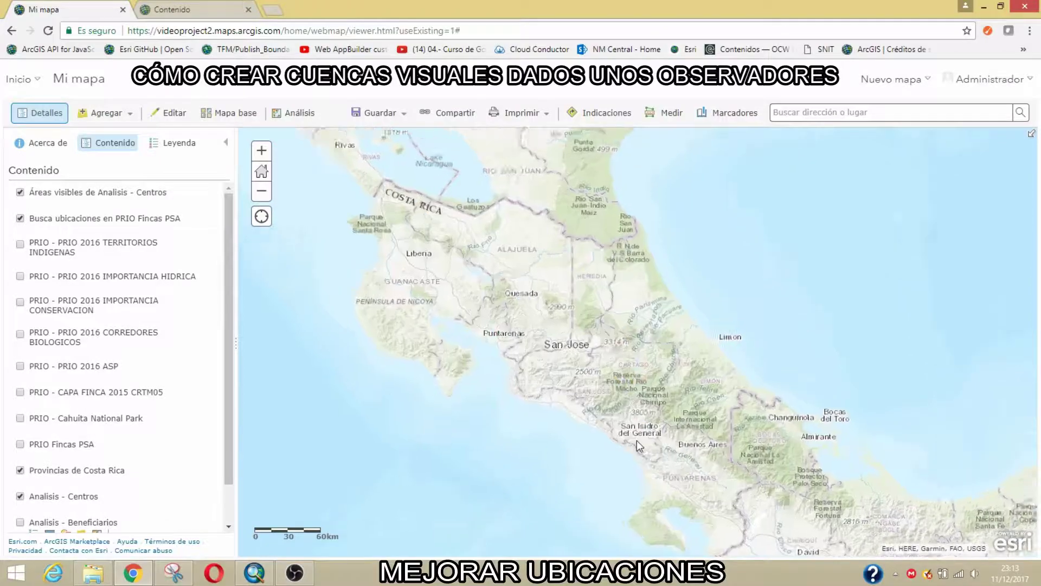
{"action": "scroll", "coordinate": [637, 440], "scroll_direction": "up", "scroll_amount": 1}
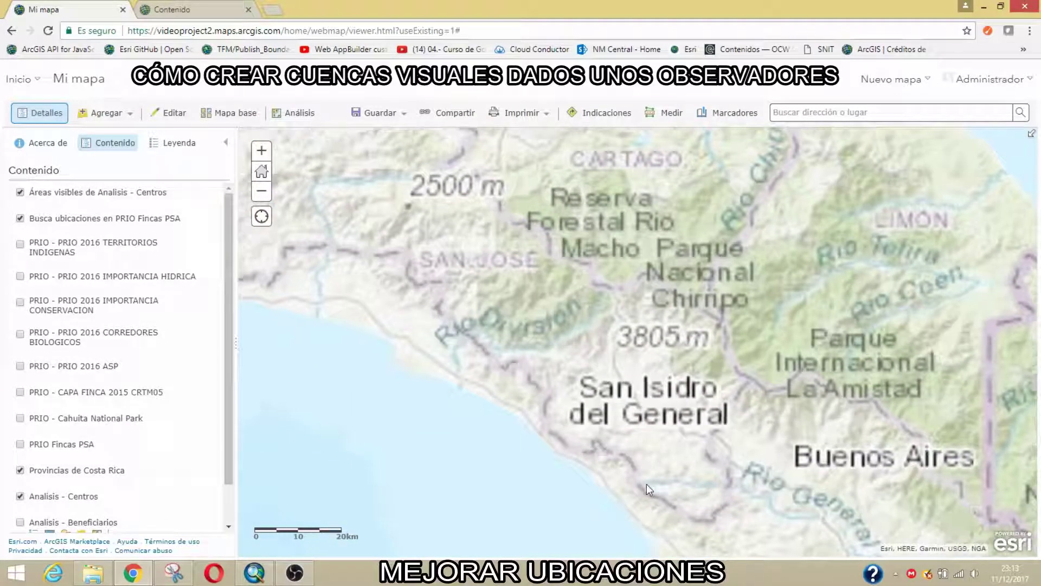
{"action": "scroll", "coordinate": [647, 484], "scroll_direction": "up", "scroll_amount": 1}
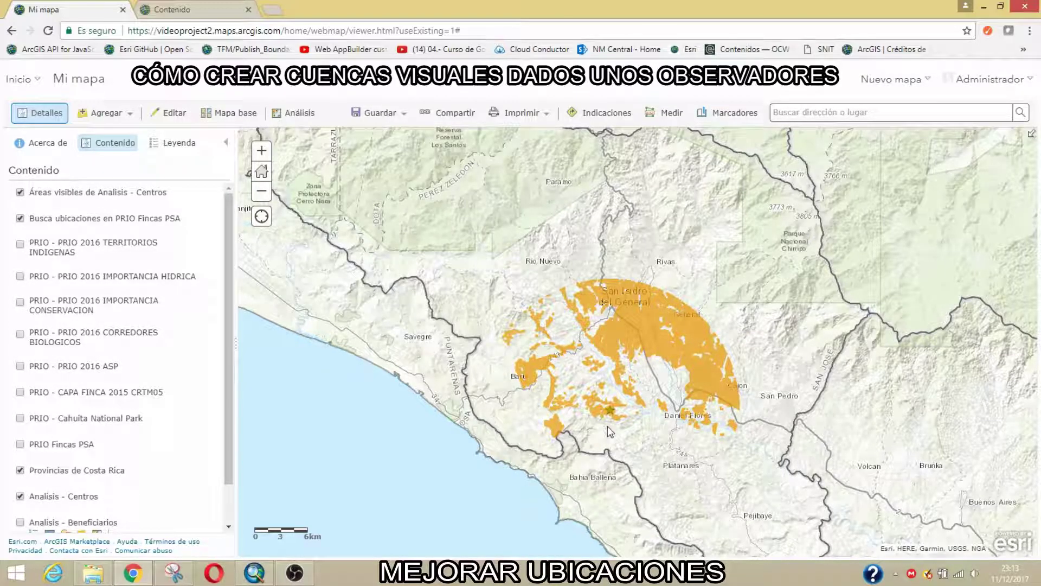
{"action": "scroll", "coordinate": [608, 427], "scroll_direction": "up", "scroll_amount": 1}
{"action": "scroll", "coordinate": [607, 425], "scroll_direction": "up", "scroll_amount": 1}
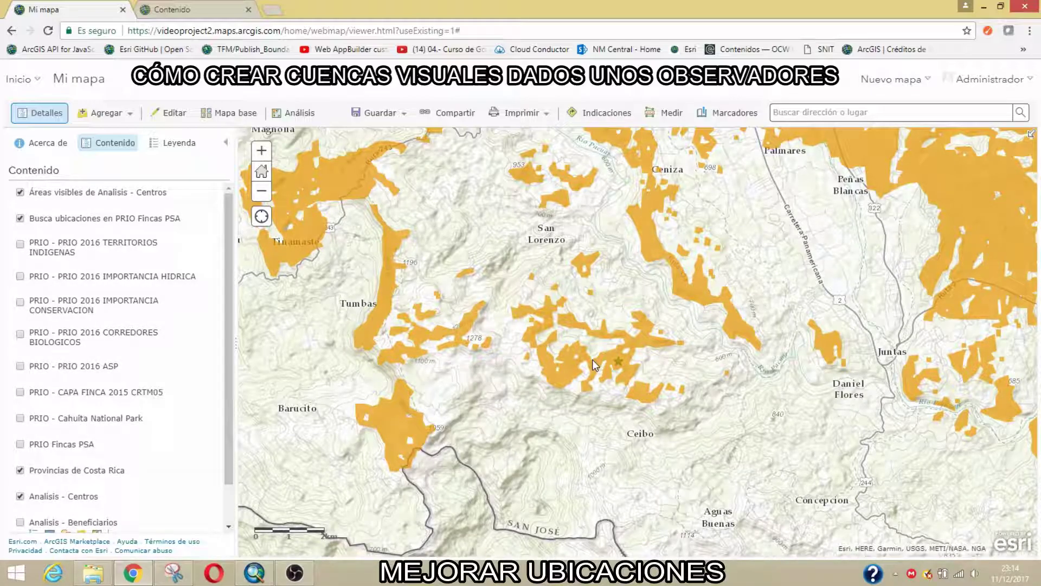
{"action": "scroll", "coordinate": [606, 337], "scroll_direction": "down", "scroll_amount": 5}
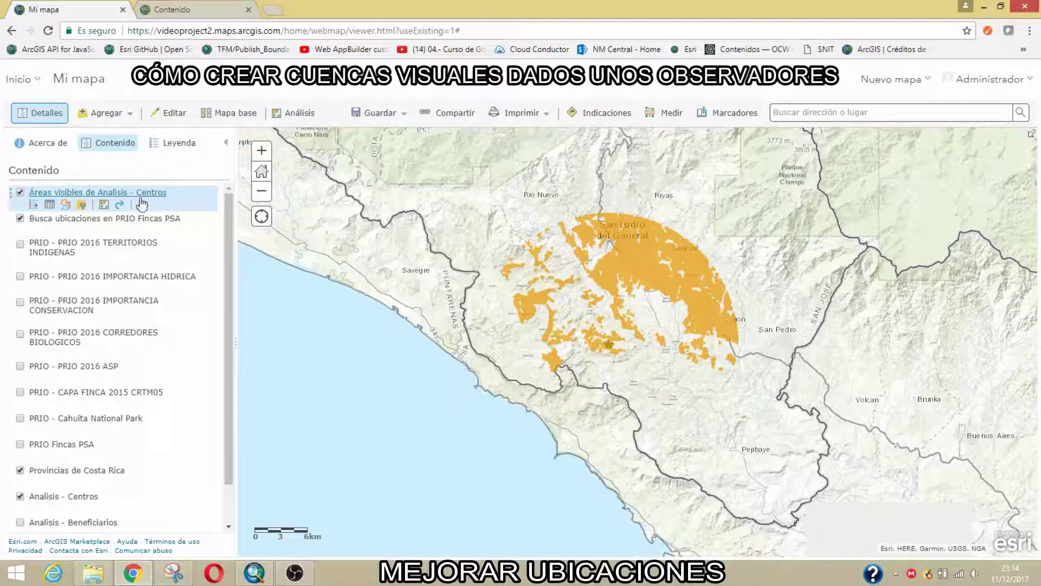
Remove the Áreas visibles de Analisis - Centros layer from the map and confirm its deletion
{"action": "left_click", "coordinate": [142, 204]}
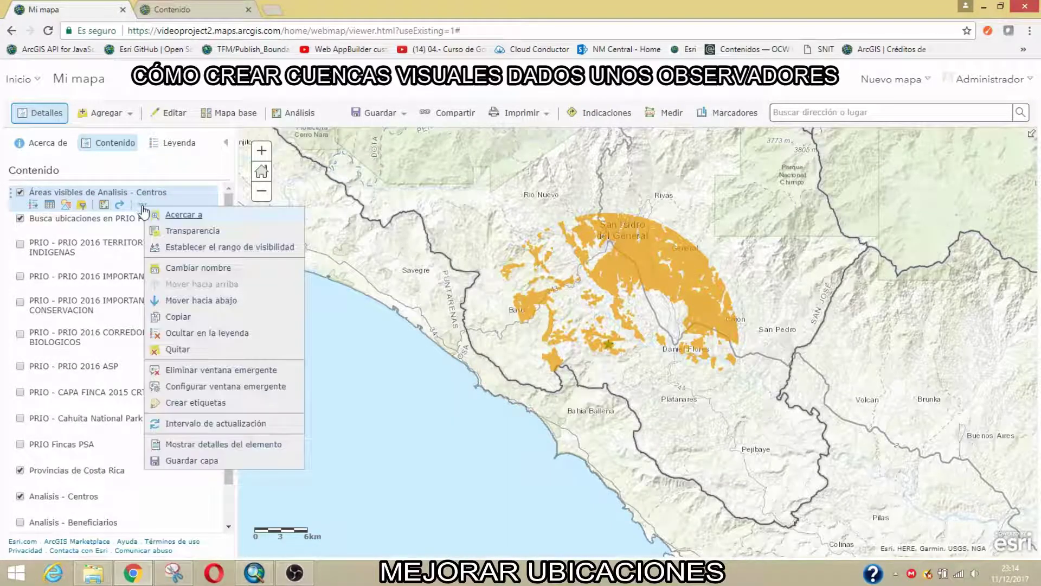
{"action": "left_click", "coordinate": [179, 349]}
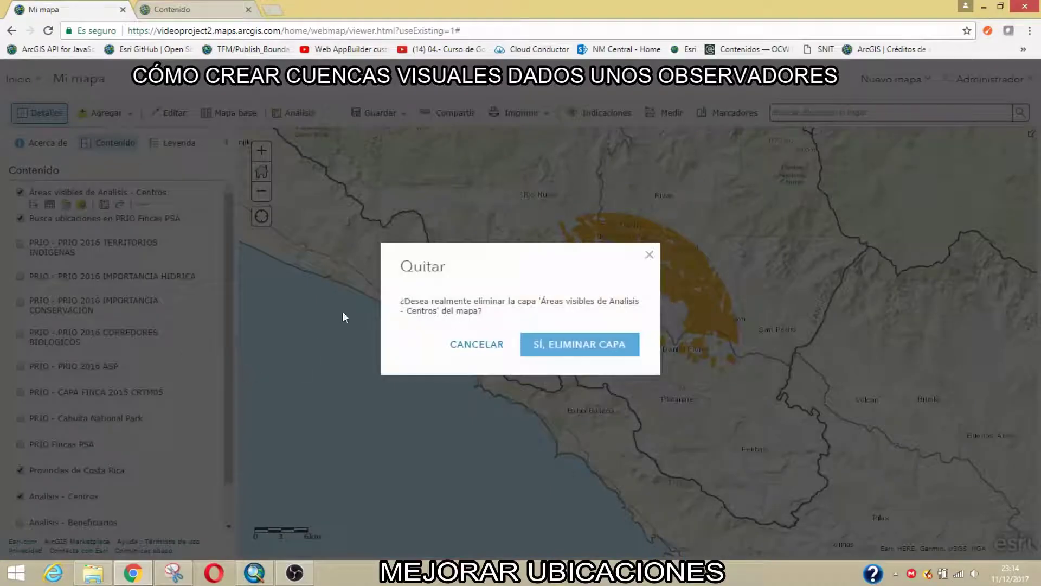
{"action": "left_click", "coordinate": [585, 352]}
Start the Enriquecer capa tool and choose PRIO - PRIO_2016_TERRITORIOS_INDIGENAS as the layer to enrich
{"action": "scroll", "coordinate": [577, 349], "scroll_direction": "down", "scroll_amount": 2}
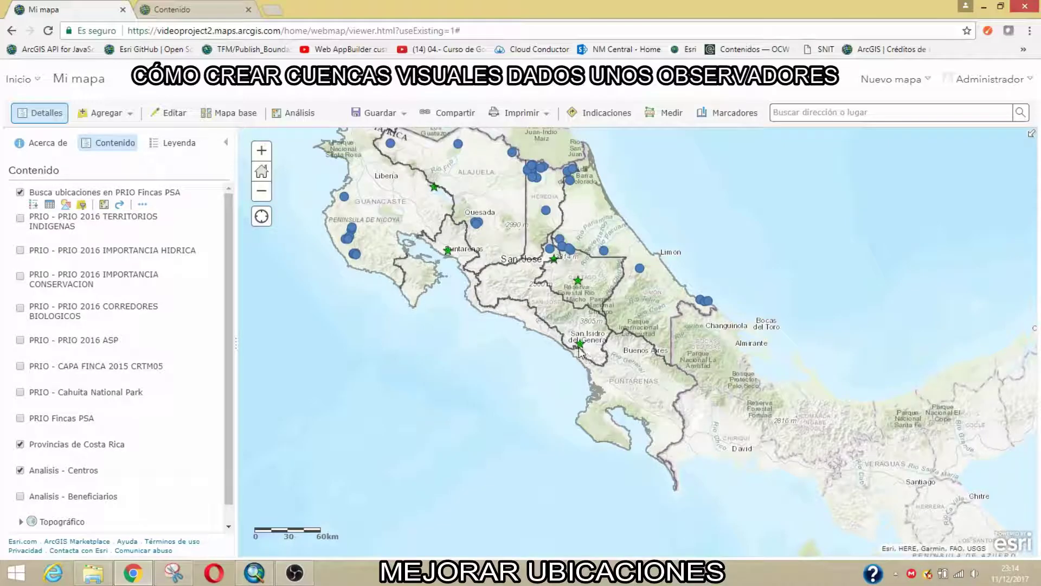
{"action": "left_click_drag", "start_coordinate": [508, 252], "coordinate": [556, 312]}
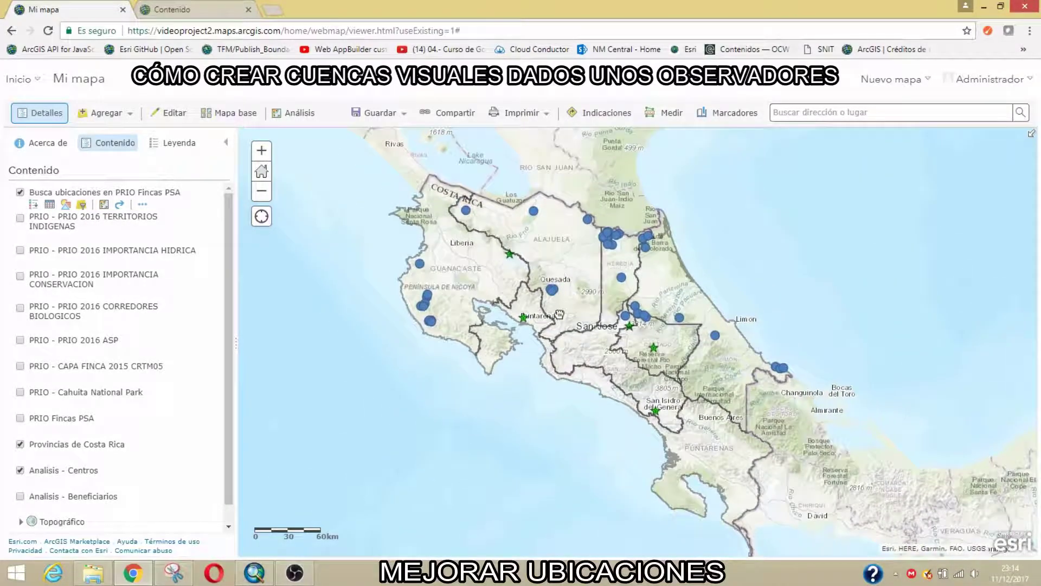
{"action": "left_click", "coordinate": [298, 113]}
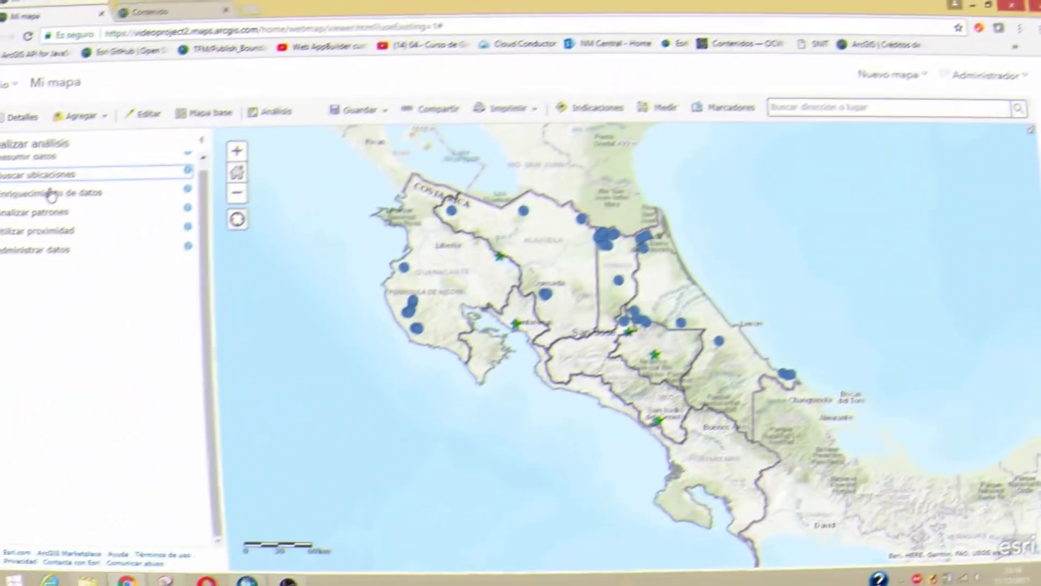
{"action": "left_click", "coordinate": [52, 193]}
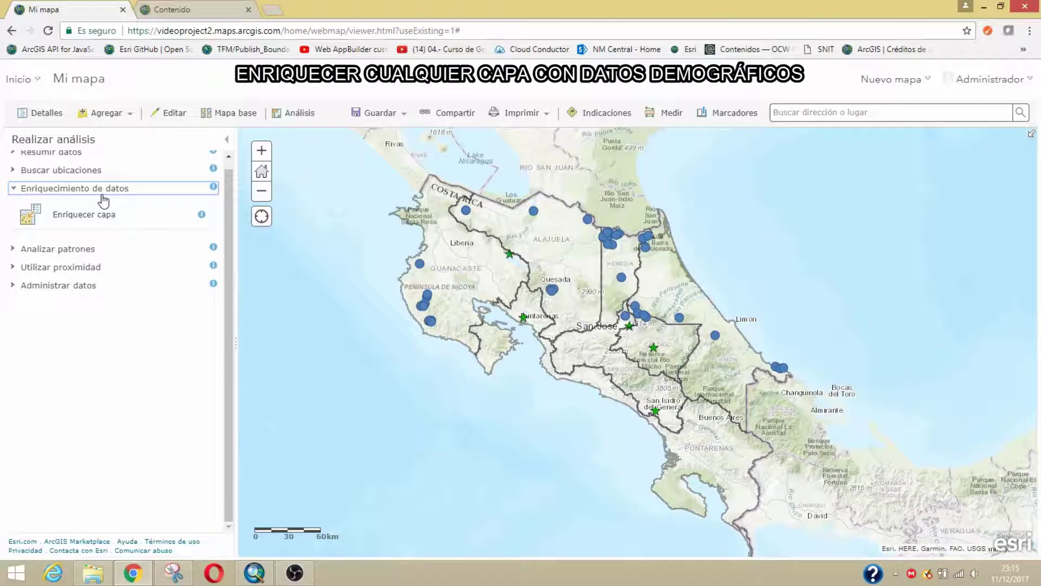
{"action": "left_click_drag", "start_coordinate": [557, 258], "coordinate": [563, 228]}
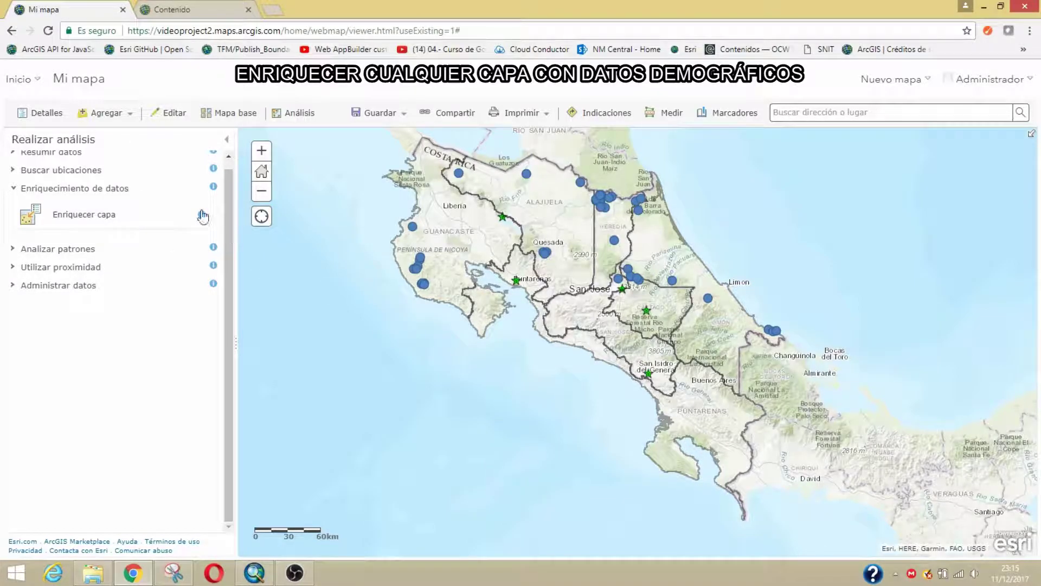
{"action": "left_click", "coordinate": [109, 220]}
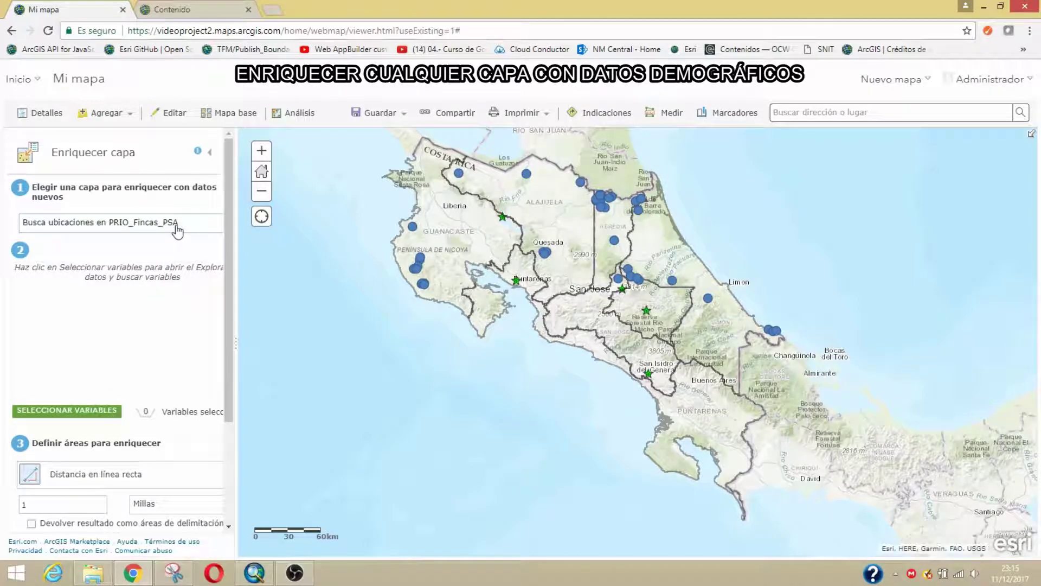
{"action": "left_click", "coordinate": [178, 230]}
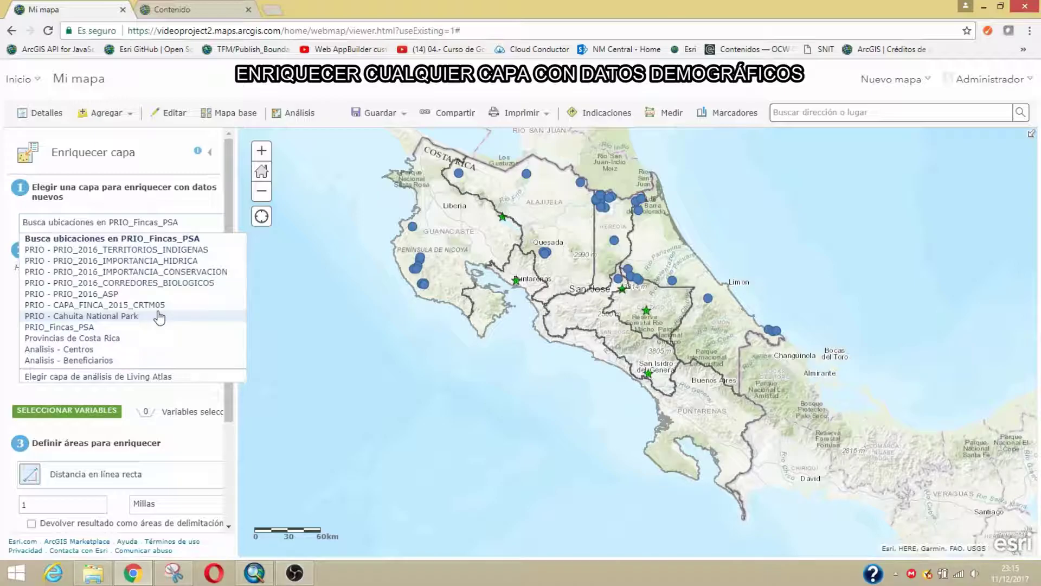
{"action": "left_click", "coordinate": [132, 250]}
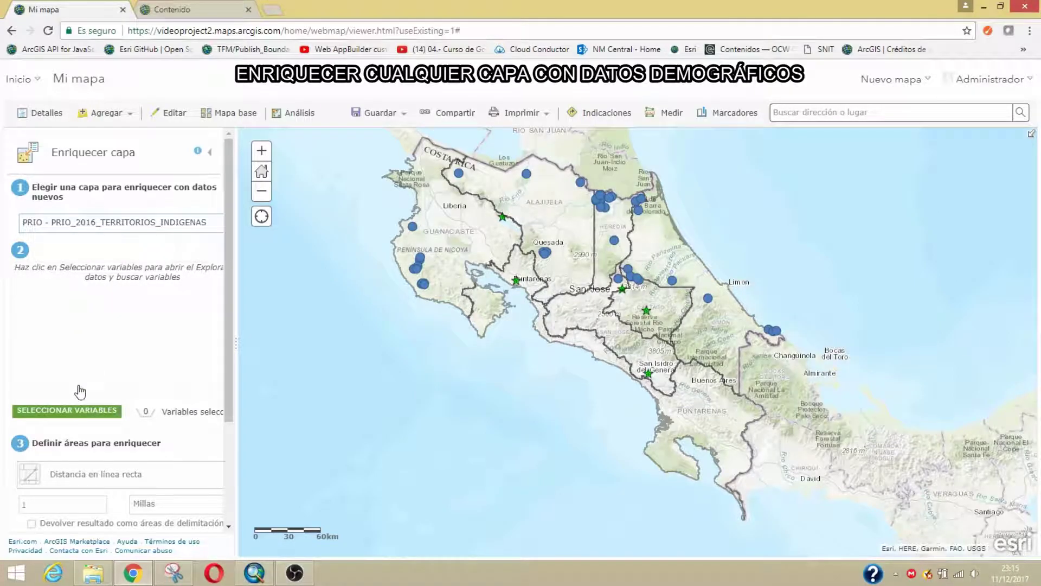
Select the Costa Rica variables 2016 Total Population, 2016 Total Male Population and 2016 Total Female Population for the enrichment
{"action": "left_click", "coordinate": [83, 412]}
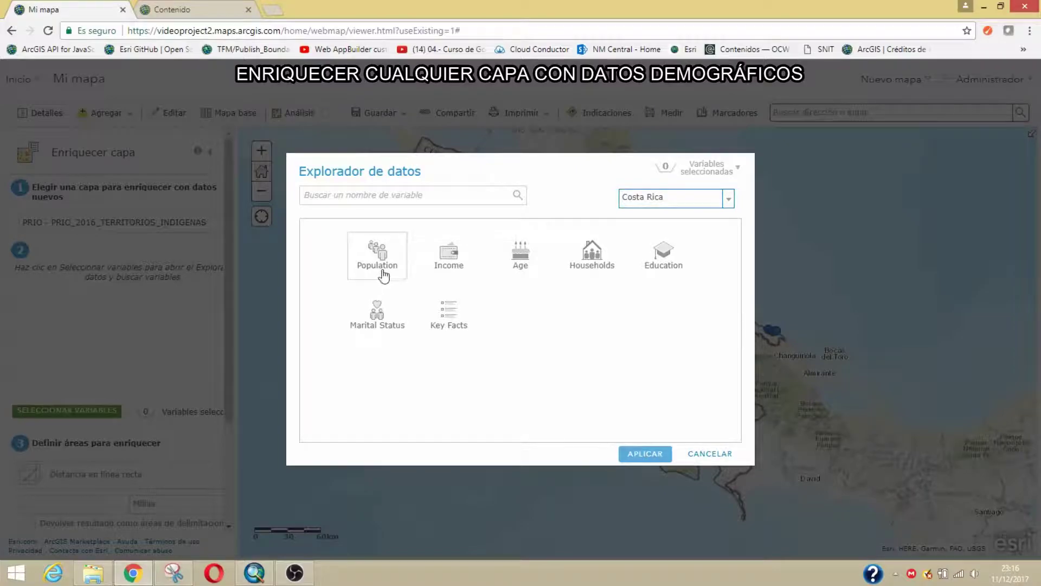
{"action": "left_click_drag", "start_coordinate": [692, 196], "coordinate": [598, 202]}
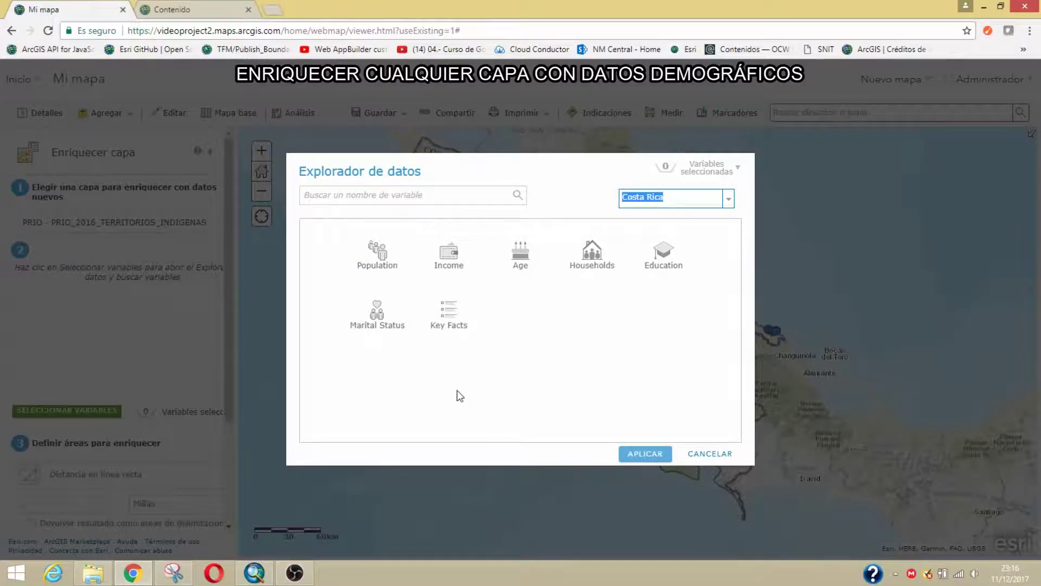
{"action": "left_click", "coordinate": [388, 261]}
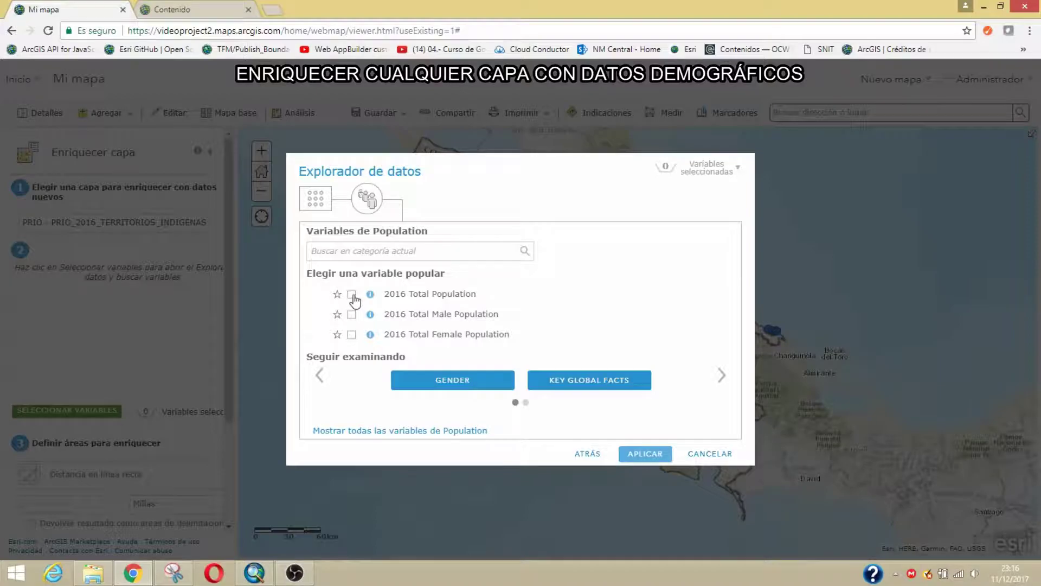
{"action": "left_click", "coordinate": [352, 295]}
{"action": "left_click", "coordinate": [352, 315]}
{"action": "left_click", "coordinate": [352, 335]}
{"action": "left_click", "coordinate": [636, 455]}
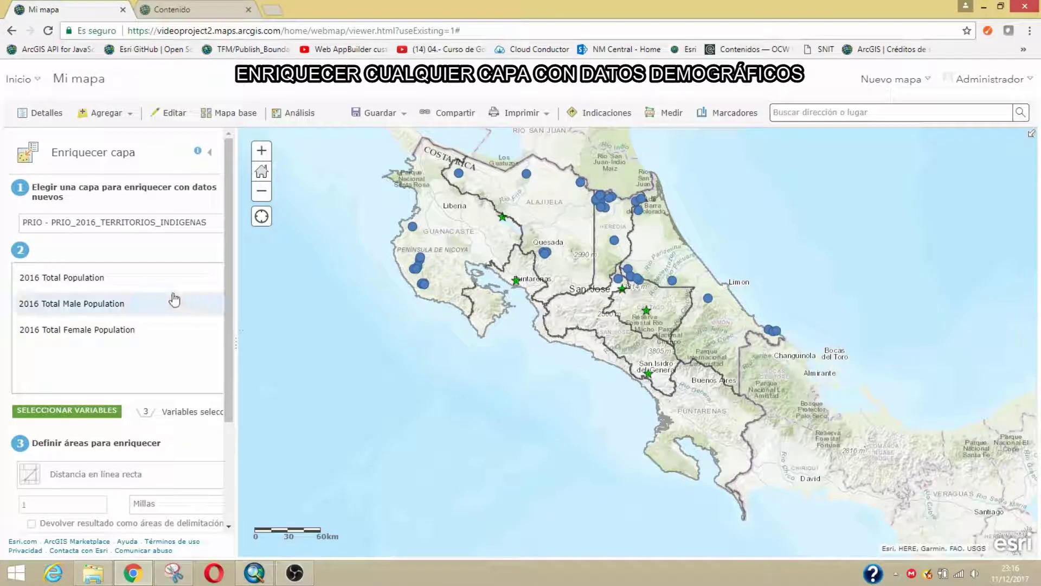
Review the popular variables offered for Income, Age, Households, Education and Marital Status, keeping the three population variables selected
{"action": "left_click", "coordinate": [76, 411]}
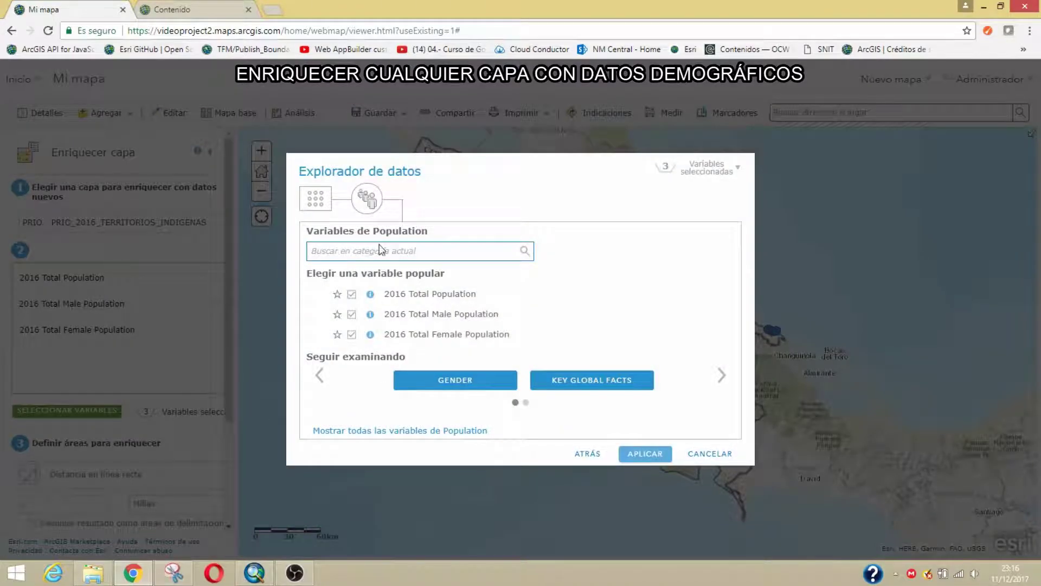
{"action": "left_click", "coordinate": [315, 199]}
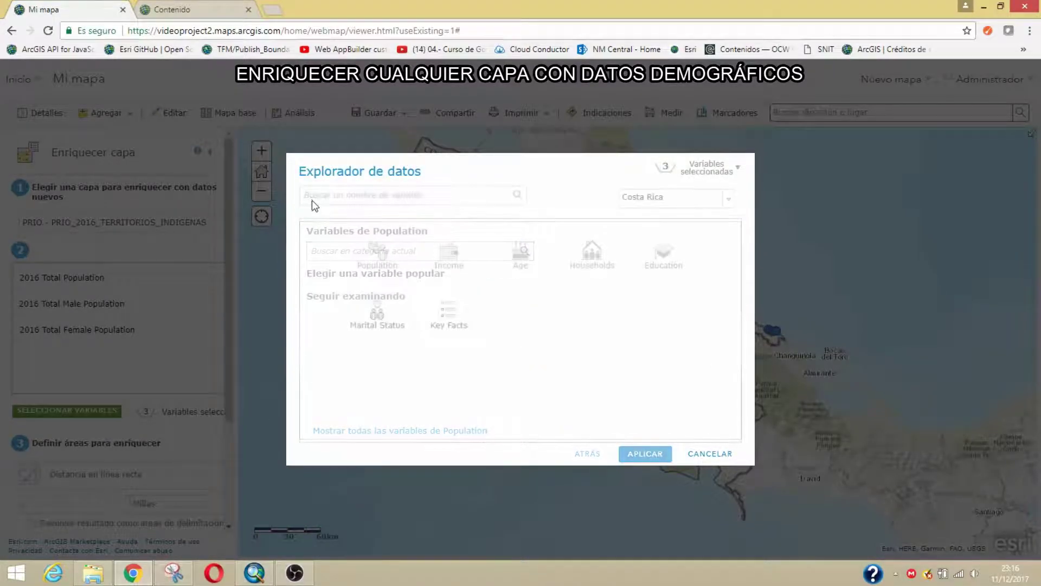
{"action": "left_click", "coordinate": [453, 274]}
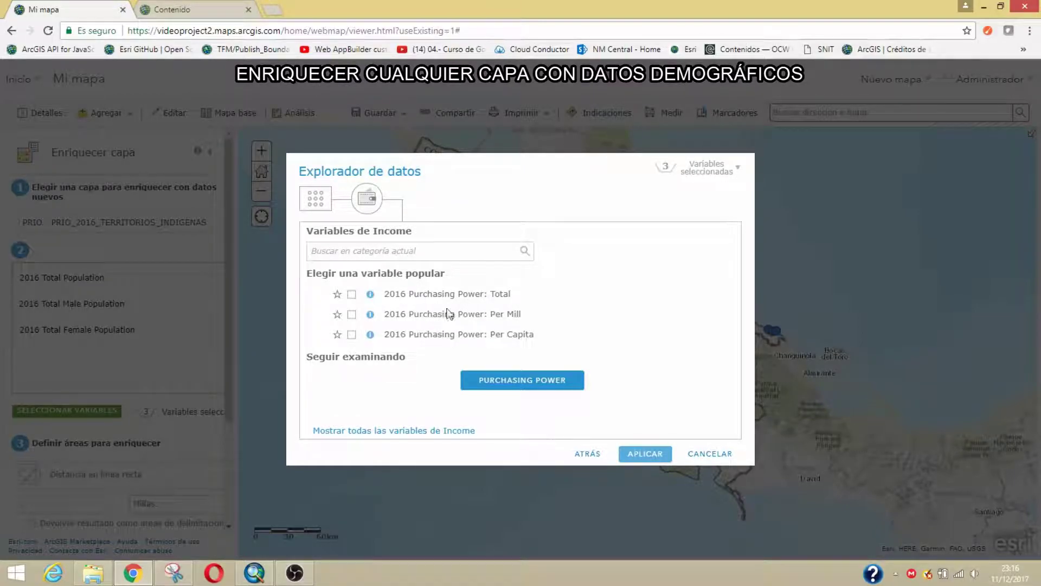
{"action": "left_click", "coordinate": [314, 201]}
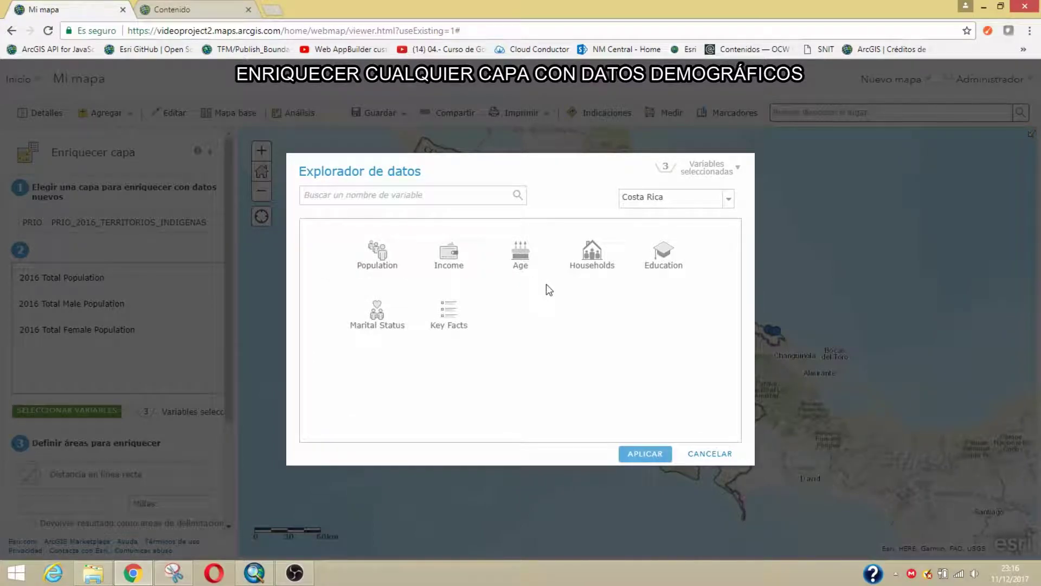
{"action": "left_click", "coordinate": [526, 264]}
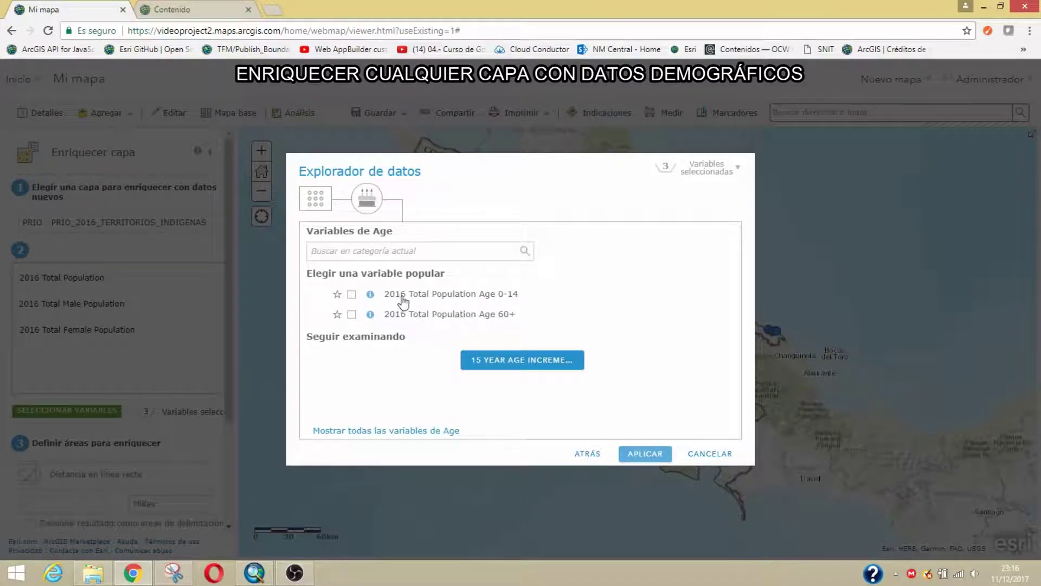
{"action": "left_click", "coordinate": [315, 200]}
{"action": "left_click", "coordinate": [593, 258]}
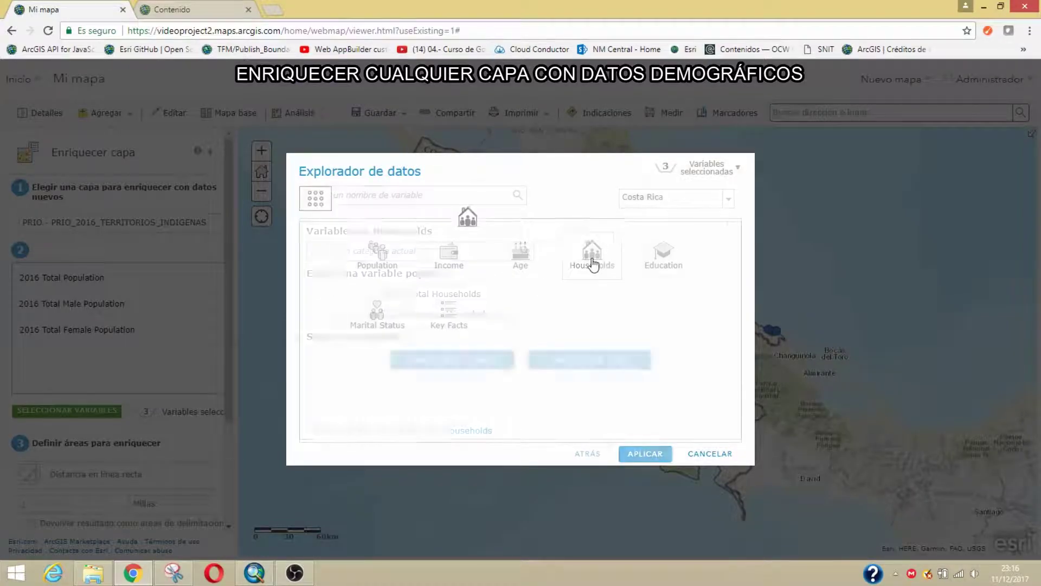
{"action": "left_click", "coordinate": [318, 205]}
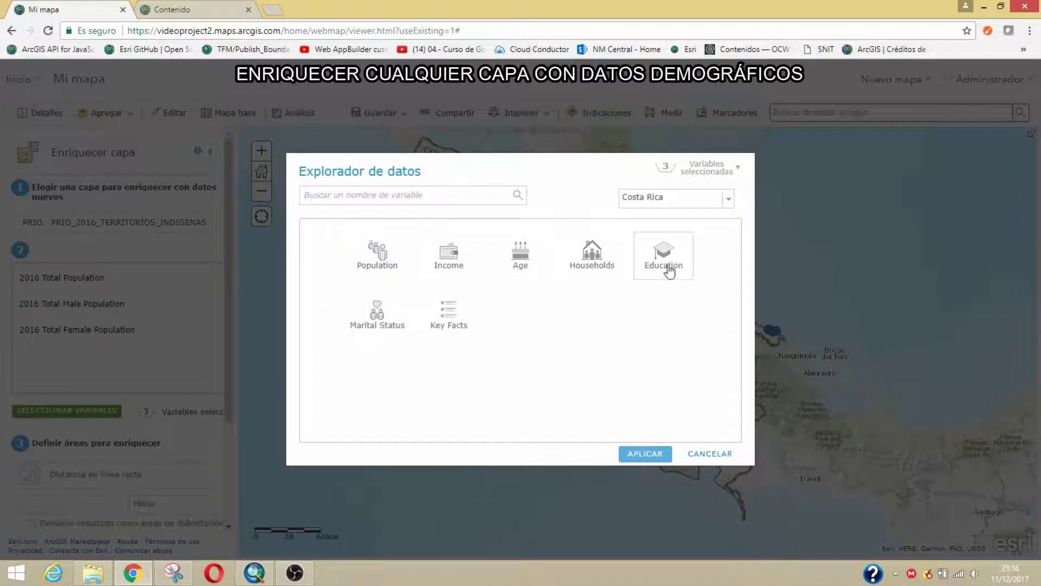
{"action": "left_click", "coordinate": [674, 253]}
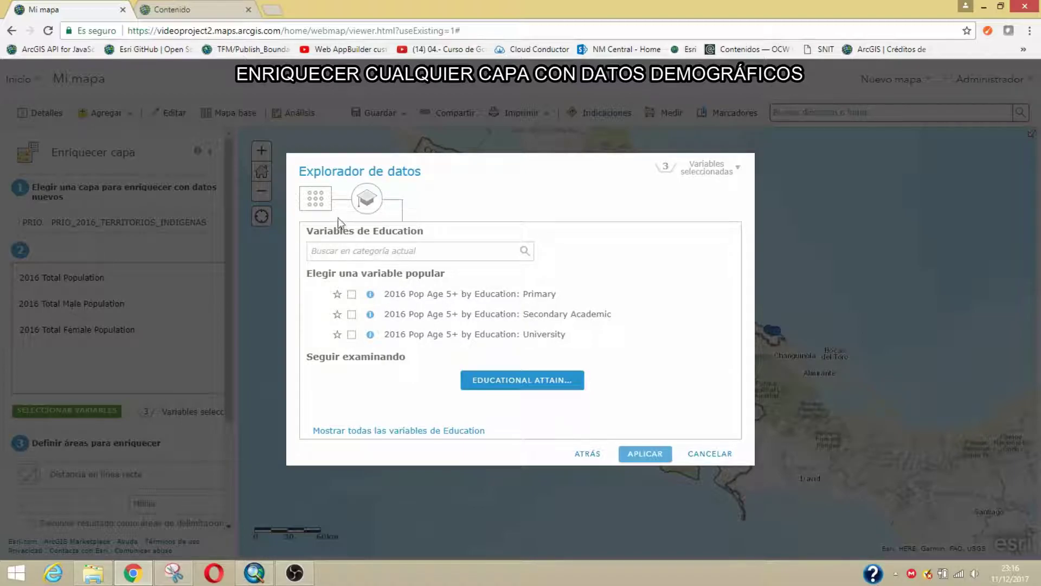
{"action": "left_click", "coordinate": [317, 206]}
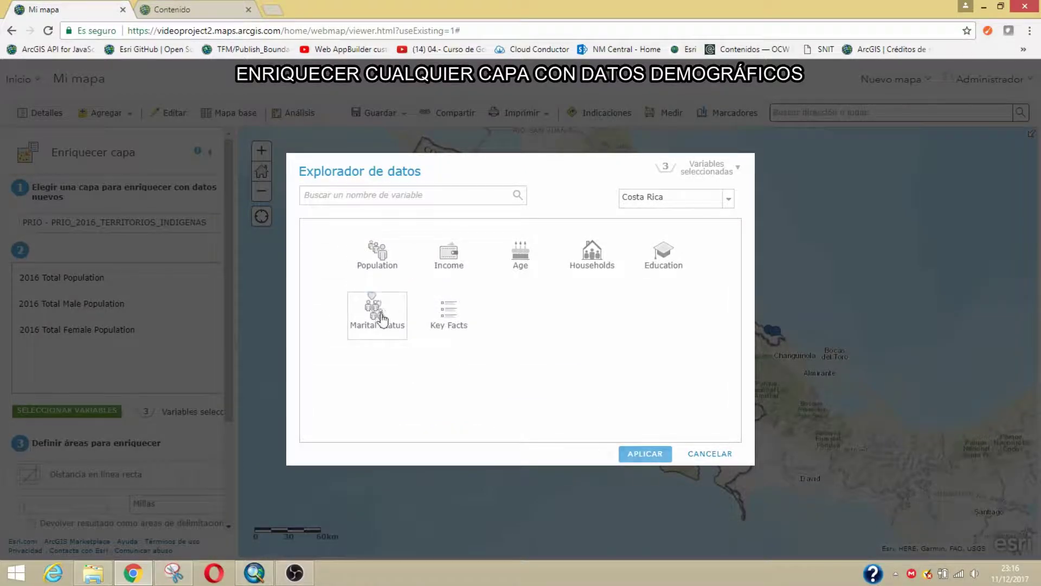
{"action": "left_click", "coordinate": [379, 312]}
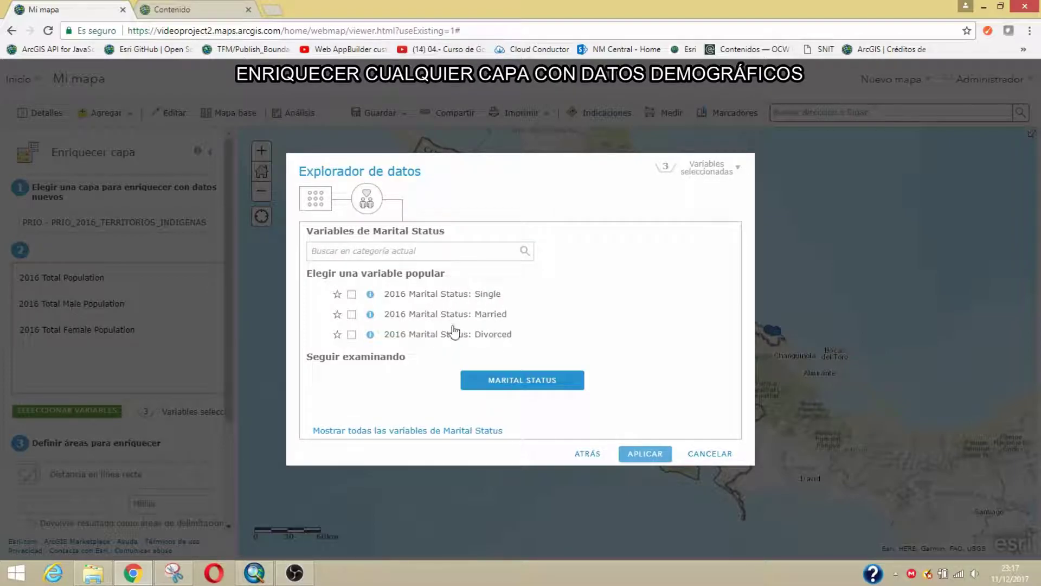
{"action": "left_click", "coordinate": [320, 213]}
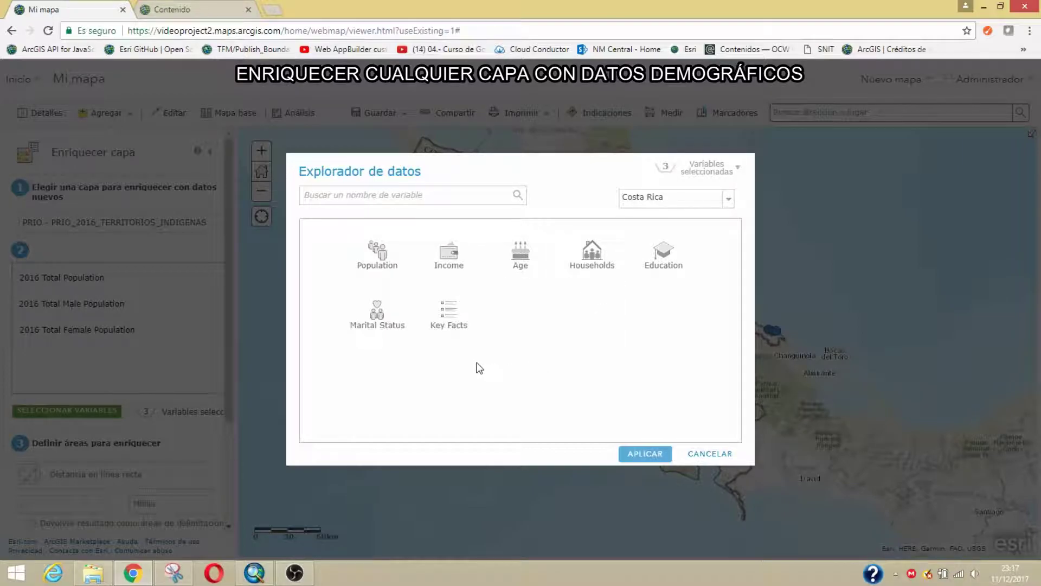
{"action": "left_click", "coordinate": [650, 455]}
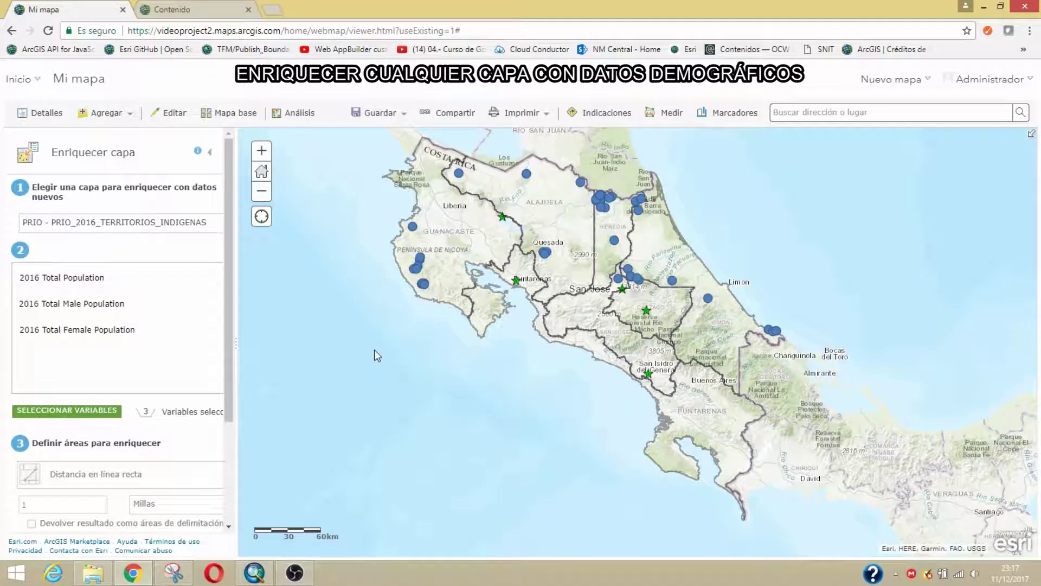
Check the enrichment's credit usage report and run the analysis for the indigenous territories within the current map extent
{"action": "left_click_drag", "start_coordinate": [227, 317], "coordinate": [236, 431]}
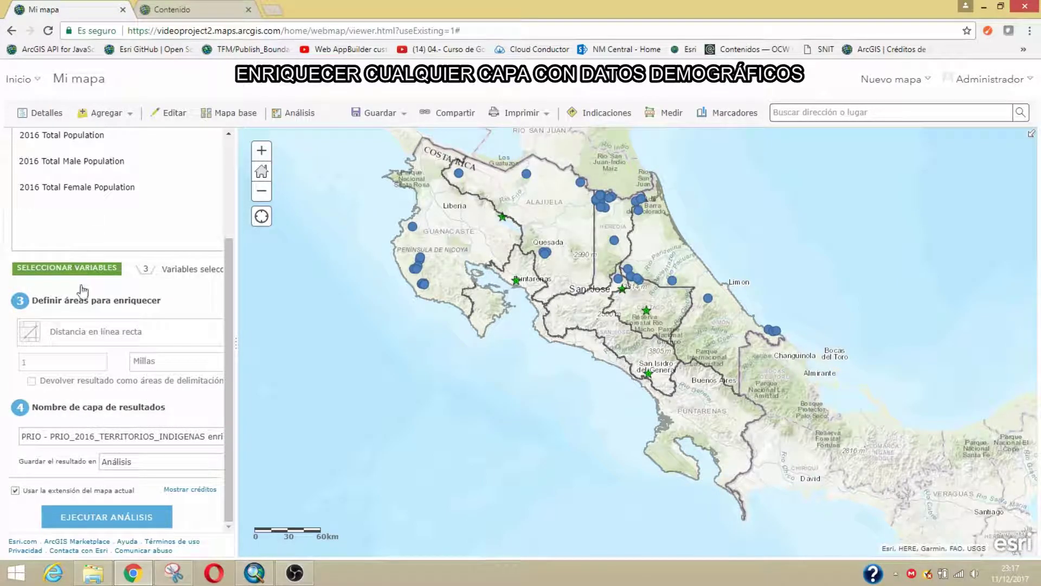
{"action": "left_click", "coordinate": [194, 494]}
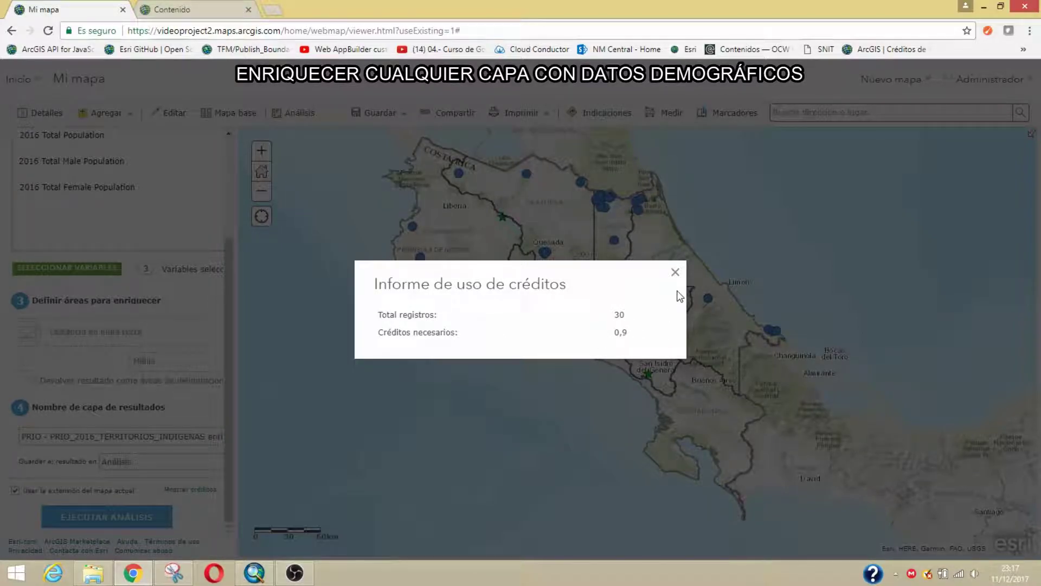
{"action": "left_click", "coordinate": [675, 271]}
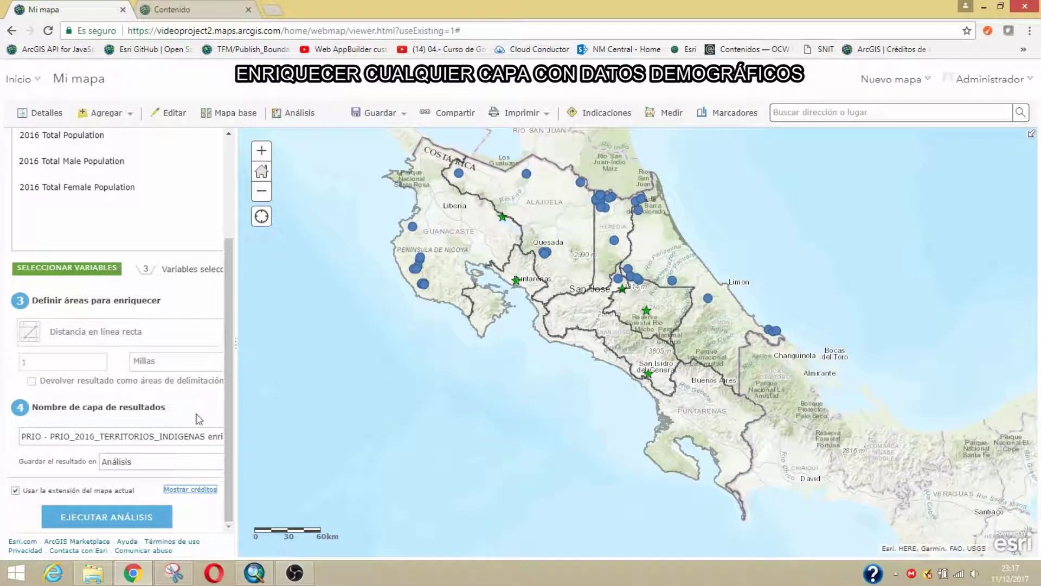
{"action": "left_click", "coordinate": [108, 518]}
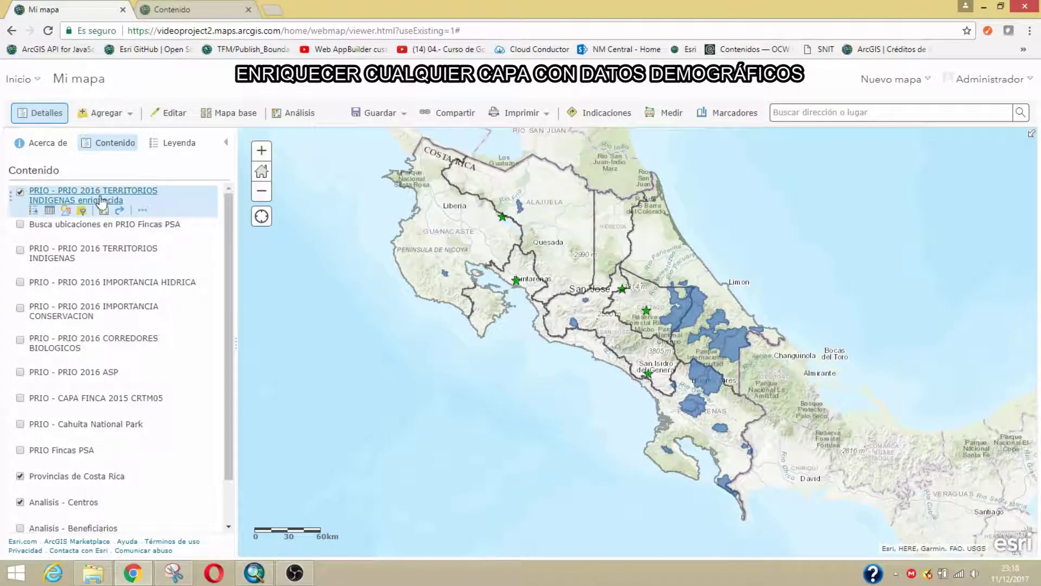
Open the attribute table of the enriched indigenous territories layer and review its 2016 total, male and female population columns
{"action": "mouse_move", "coordinate": [85, 496]}
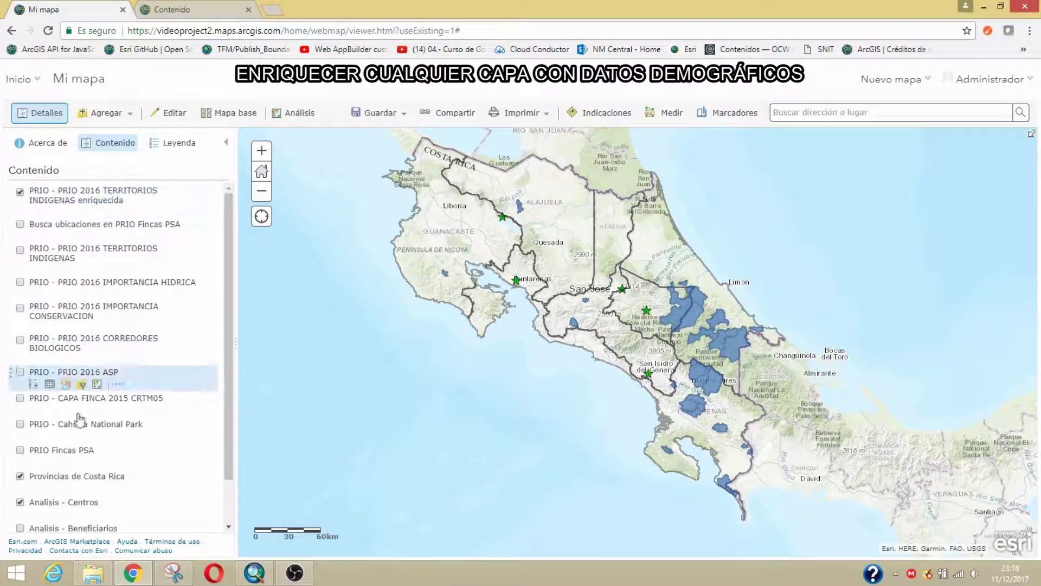
{"action": "mouse_move", "coordinate": [59, 201]}
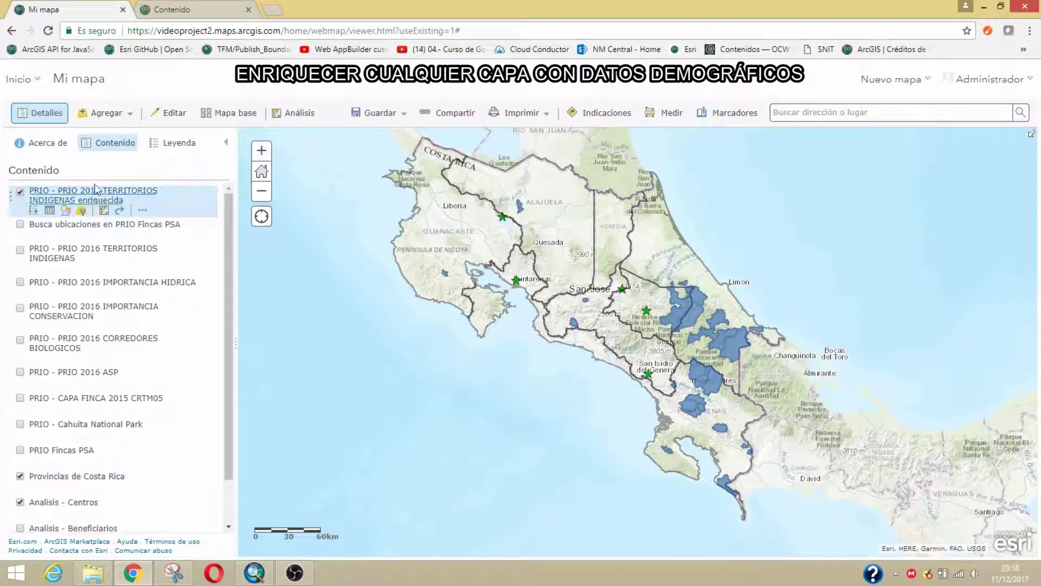
{"action": "left_click", "coordinate": [51, 211]}
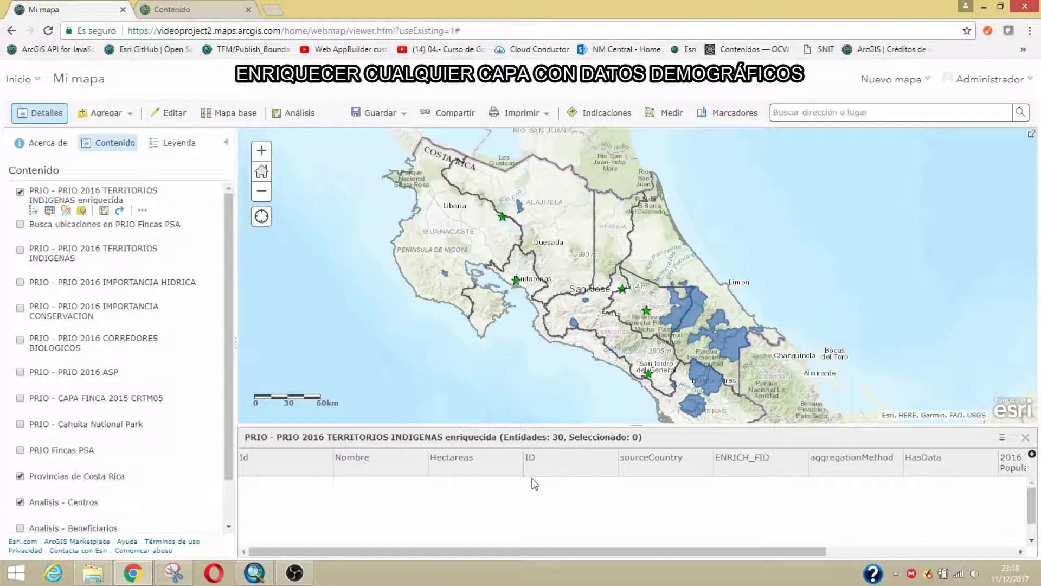
{"action": "scroll", "coordinate": [513, 494], "scroll_direction": "down", "scroll_amount": 2}
{"action": "scroll", "coordinate": [514, 494], "scroll_direction": "up", "scroll_amount": 2}
{"action": "left_click_drag", "start_coordinate": [465, 552], "coordinate": [719, 553]}
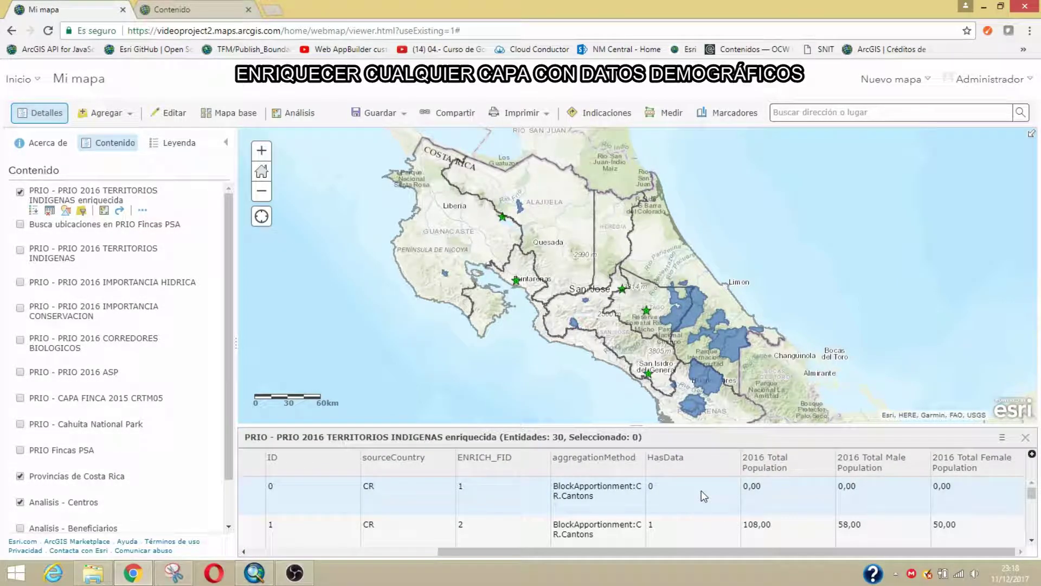
{"action": "scroll", "coordinate": [701, 491], "scroll_direction": "down", "scroll_amount": 1}
{"action": "scroll", "coordinate": [703, 495], "scroll_direction": "down", "scroll_amount": 1}
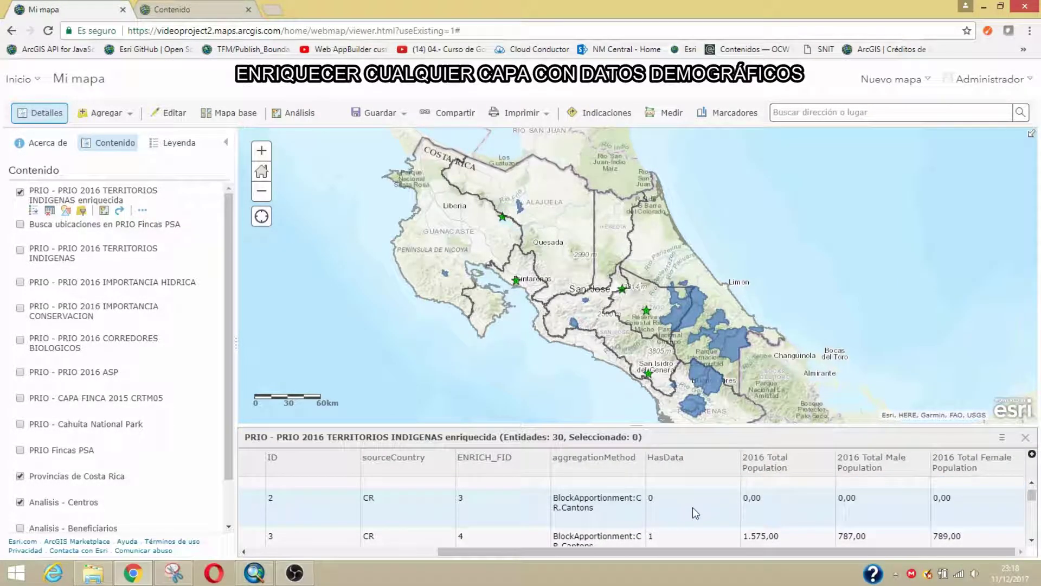
Select the table record with ENRICH_FID 4 and examine its territory on the map together with its population values
{"action": "left_click", "coordinate": [258, 539]}
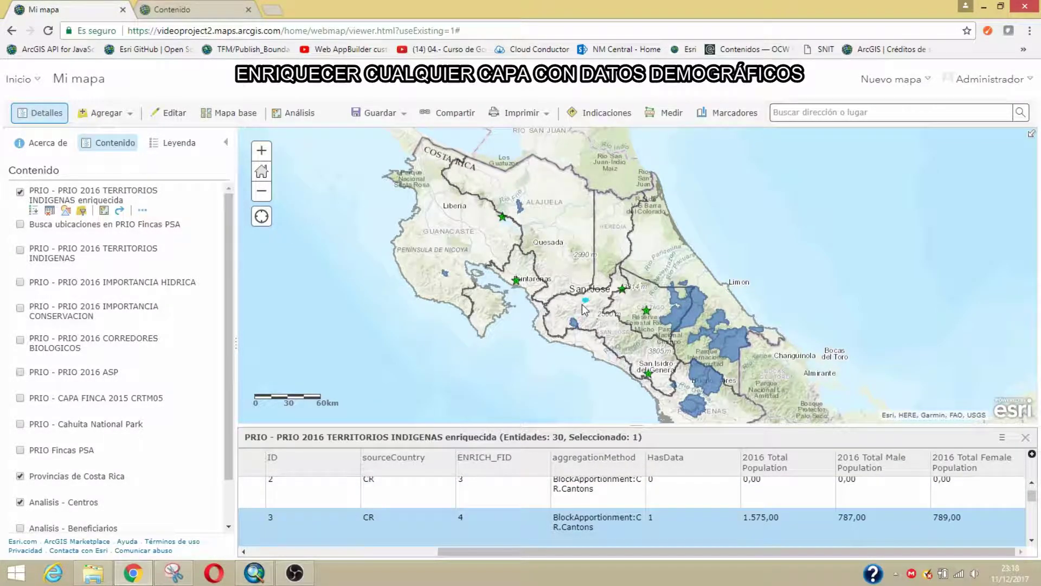
{"action": "scroll", "coordinate": [581, 305], "scroll_direction": "up", "scroll_amount": 1}
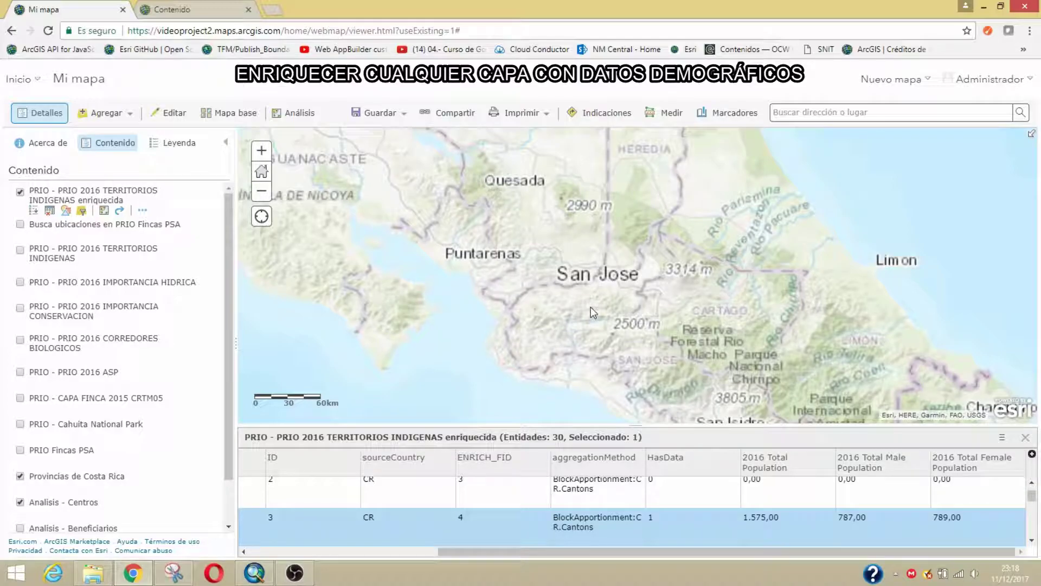
{"action": "scroll", "coordinate": [591, 307], "scroll_direction": "up", "scroll_amount": 1}
{"action": "scroll", "coordinate": [594, 305], "scroll_direction": "up", "scroll_amount": 1}
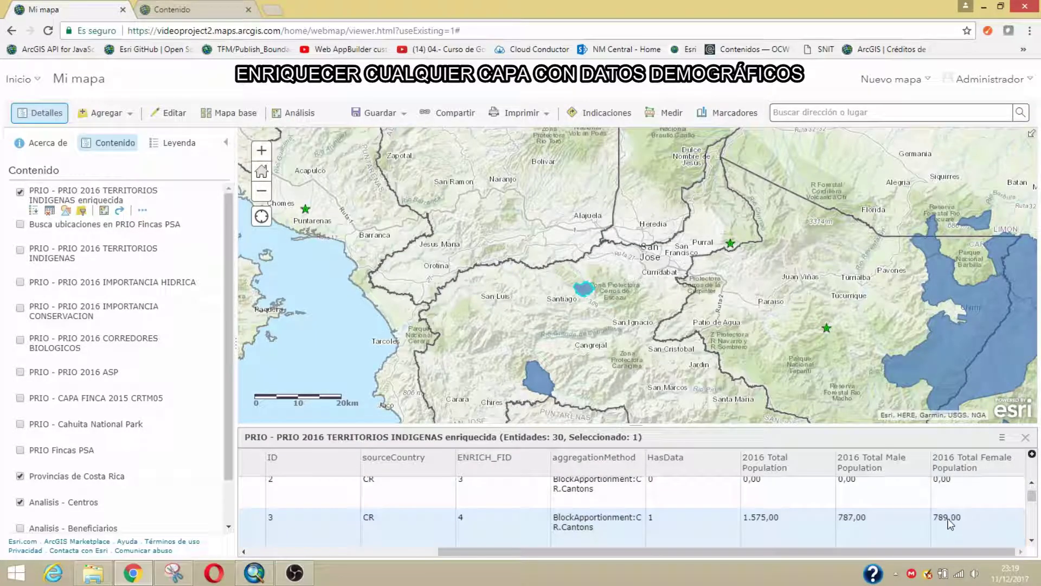
{"action": "scroll", "coordinate": [582, 292], "scroll_direction": "up", "scroll_amount": 2}
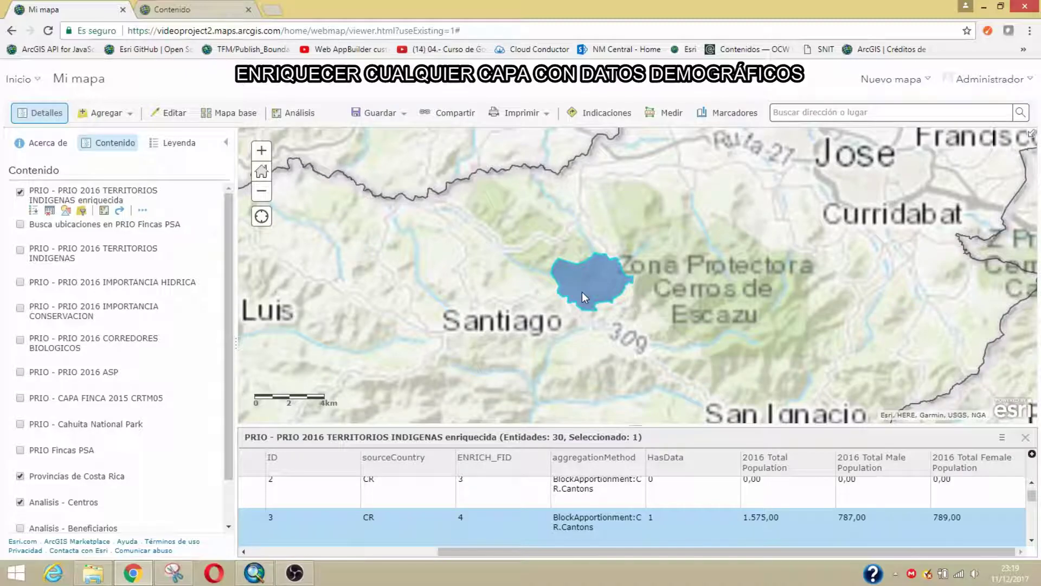
{"action": "scroll", "coordinate": [532, 286], "scroll_direction": "down", "scroll_amount": 3}
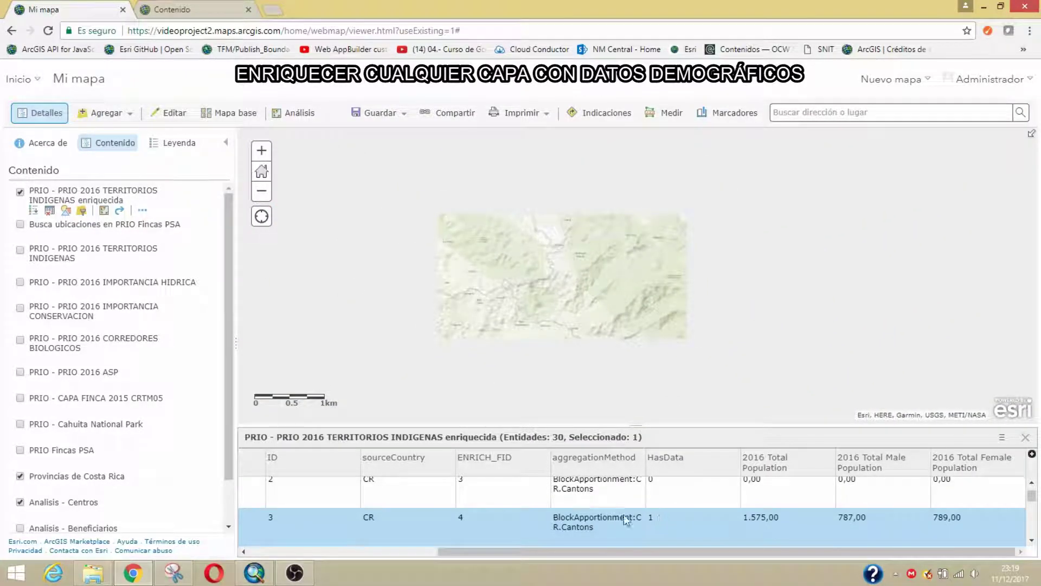
Select the RESERVA INDIGENA BRIBRI DE TALAMANCA record and examine its territory on the map together with its population values
{"action": "scroll", "coordinate": [412, 524], "scroll_direction": "down", "scroll_amount": 3}
{"action": "scroll", "coordinate": [417, 523], "scroll_direction": "down", "scroll_amount": 6}
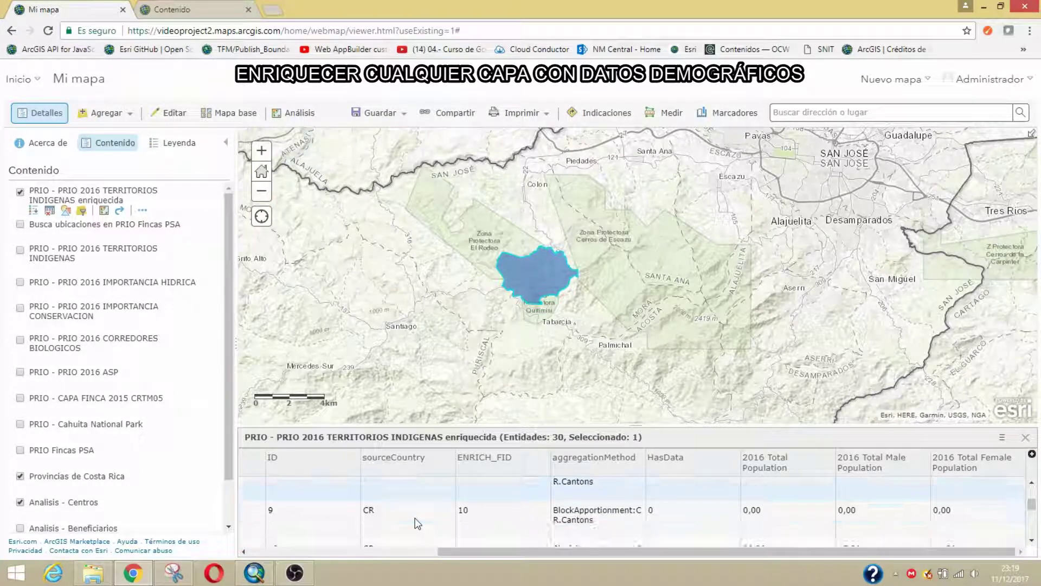
{"action": "scroll", "coordinate": [415, 521], "scroll_direction": "down", "scroll_amount": 6}
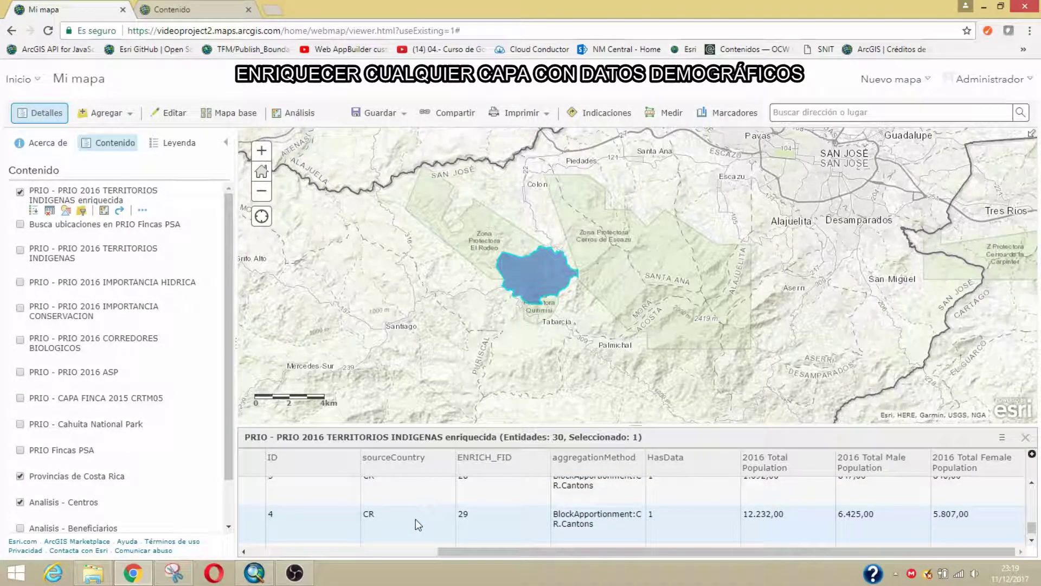
{"action": "left_click", "coordinate": [263, 514]}
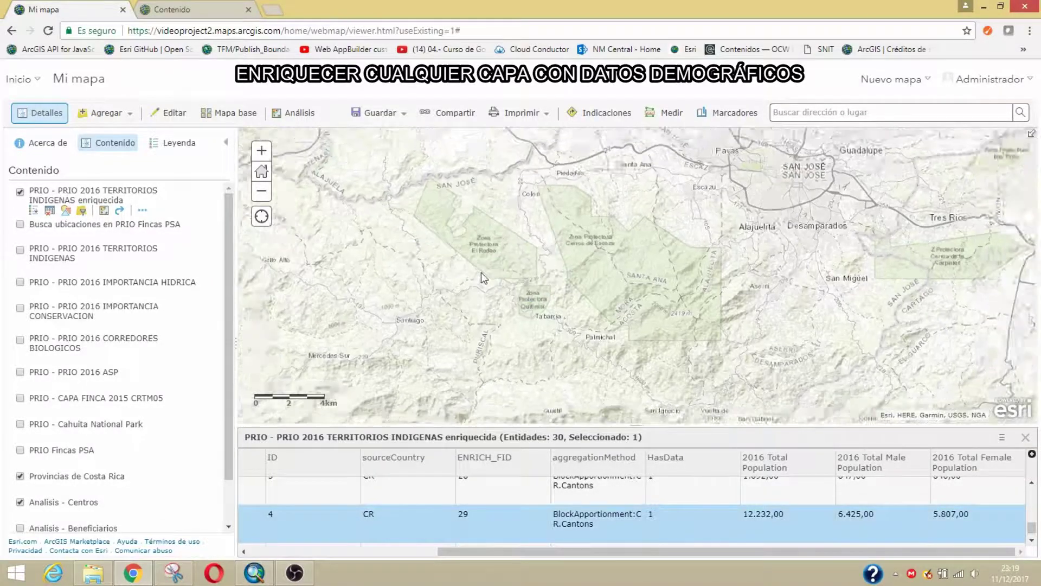
{"action": "scroll", "coordinate": [480, 273], "scroll_direction": "down", "scroll_amount": 4}
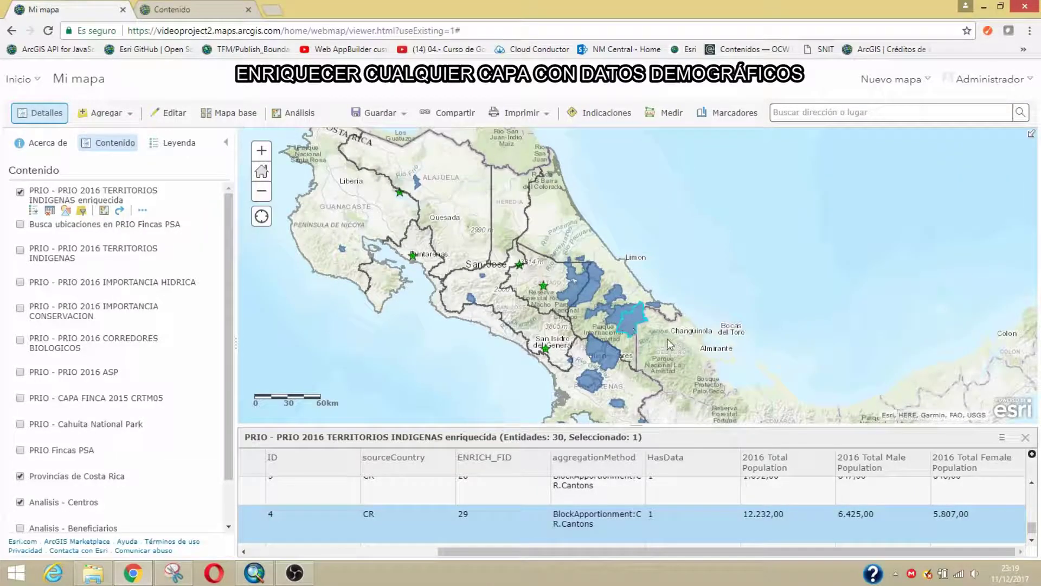
{"action": "scroll", "coordinate": [651, 328], "scroll_direction": "up", "scroll_amount": 1}
{"action": "scroll", "coordinate": [640, 282], "scroll_direction": "up", "scroll_amount": 1}
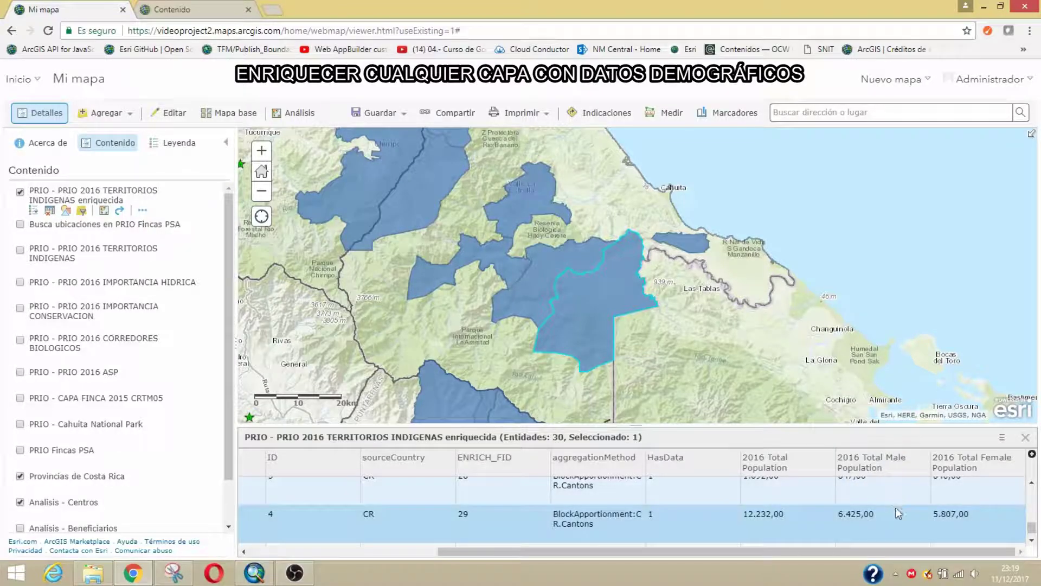
{"action": "left_click", "coordinate": [962, 523]}
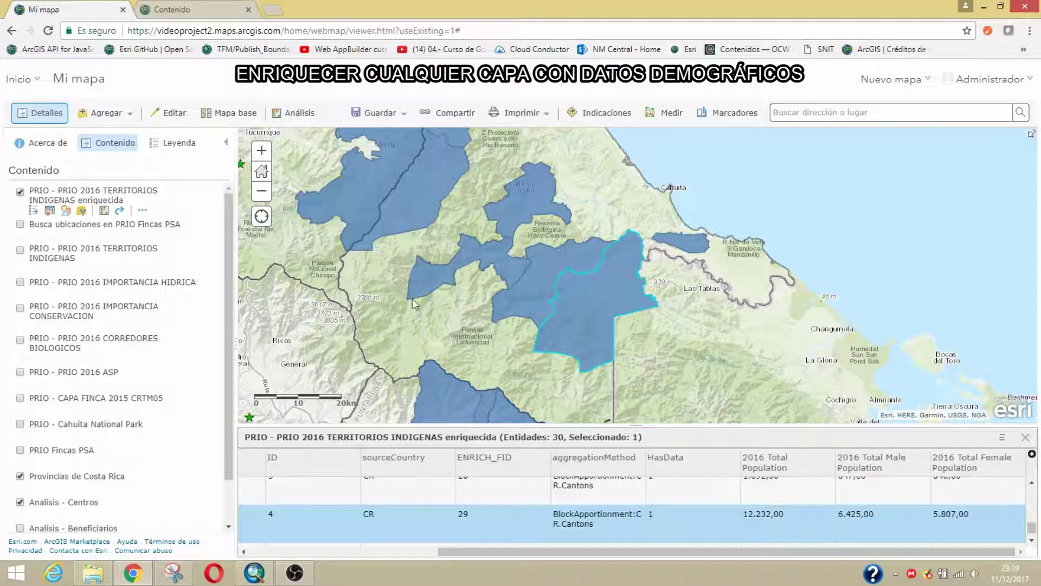
{"action": "scroll", "coordinate": [587, 344], "scroll_direction": "up", "scroll_amount": 1}
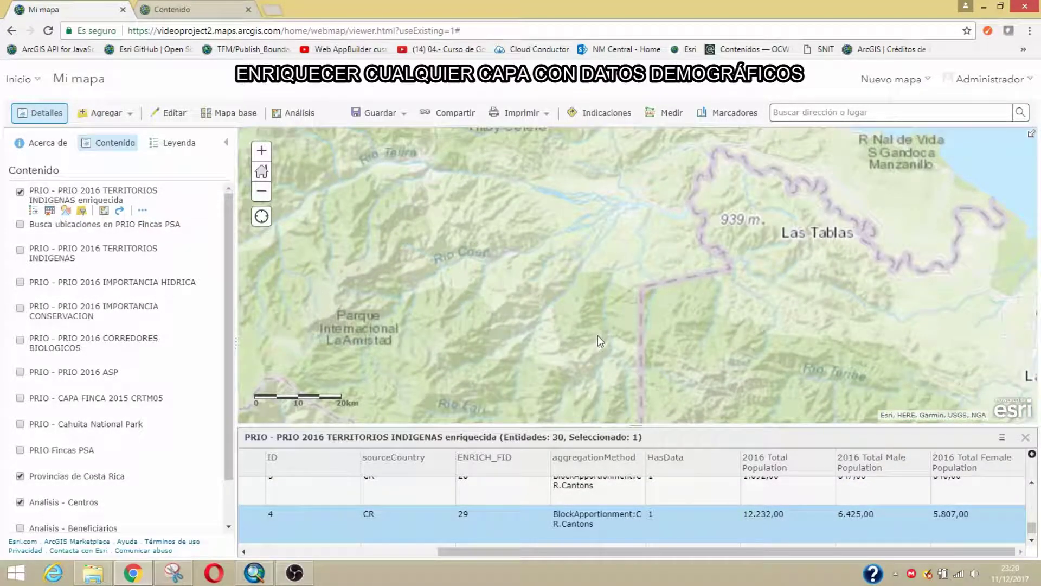
{"action": "scroll", "coordinate": [595, 304], "scroll_direction": "down", "scroll_amount": 3}
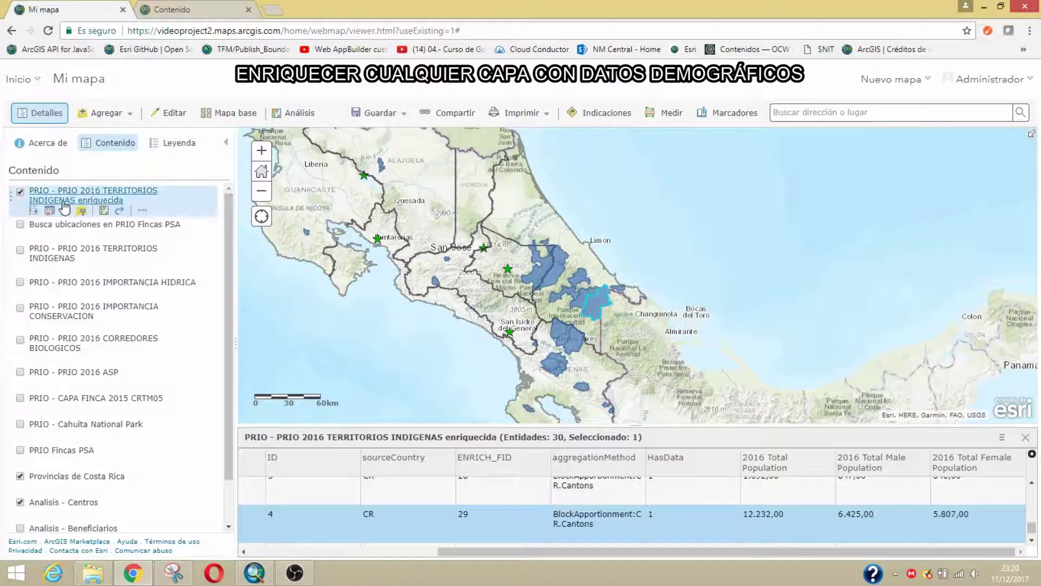
Hide the enriched indigenous territories layer and display the Analizar patrones group of analysis tools
{"action": "left_click", "coordinate": [20, 192]}
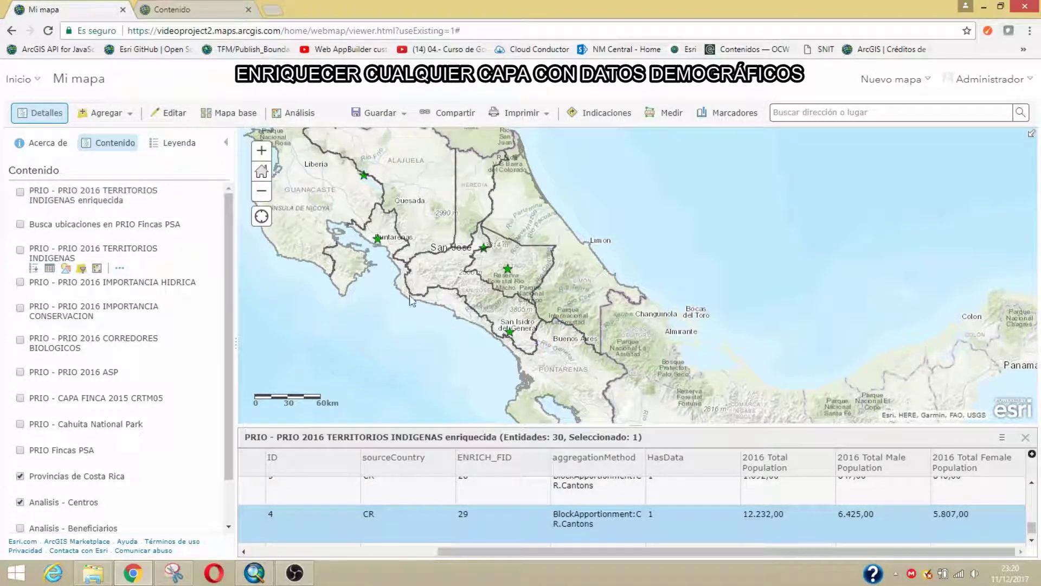
{"action": "left_click", "coordinate": [293, 112]}
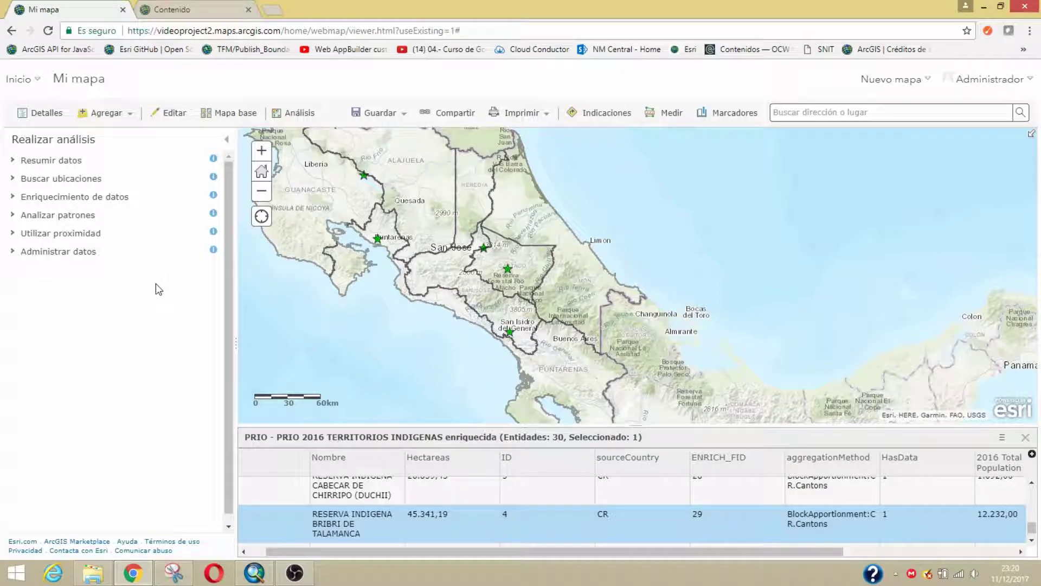
{"action": "left_click", "coordinate": [68, 215]}
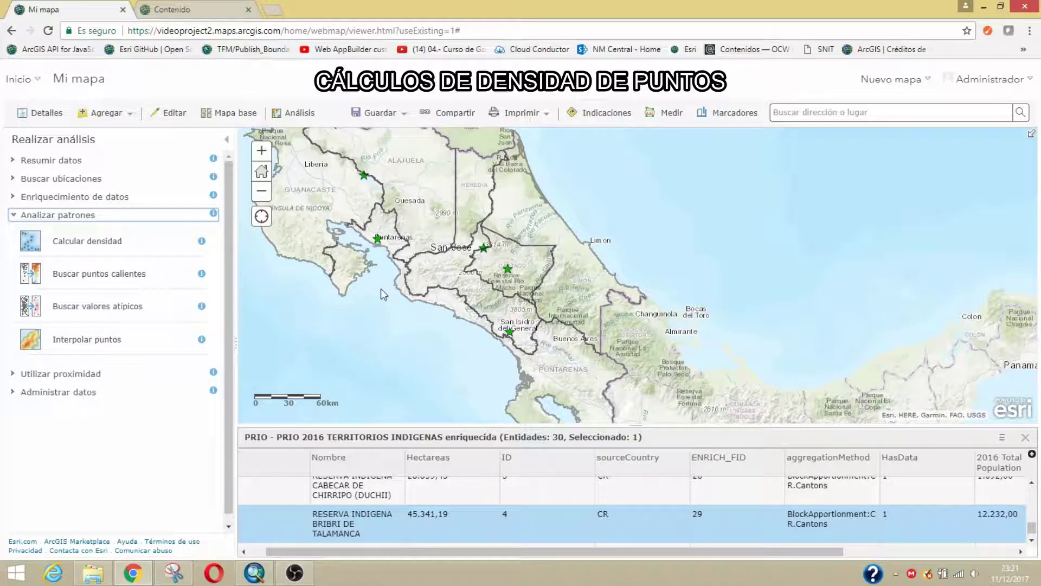
Start the Calcular densidad tool with PRIO_Fincas_PSA as the point layer and Sin campo de recuento as the count field
{"action": "left_click_drag", "start_coordinate": [373, 289], "coordinate": [407, 301]}
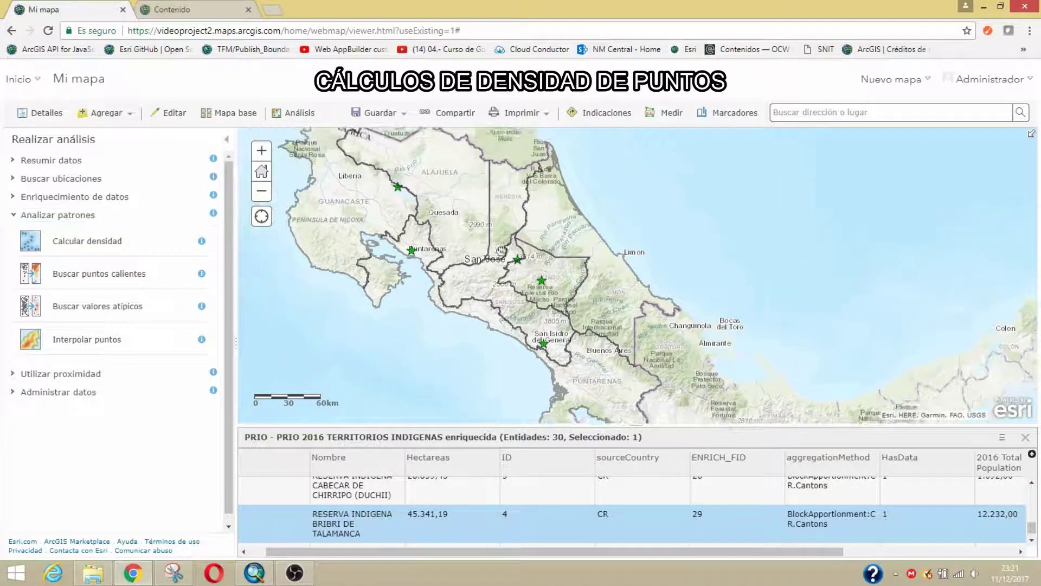
{"action": "scroll", "coordinate": [470, 238], "scroll_direction": "down", "scroll_amount": 1}
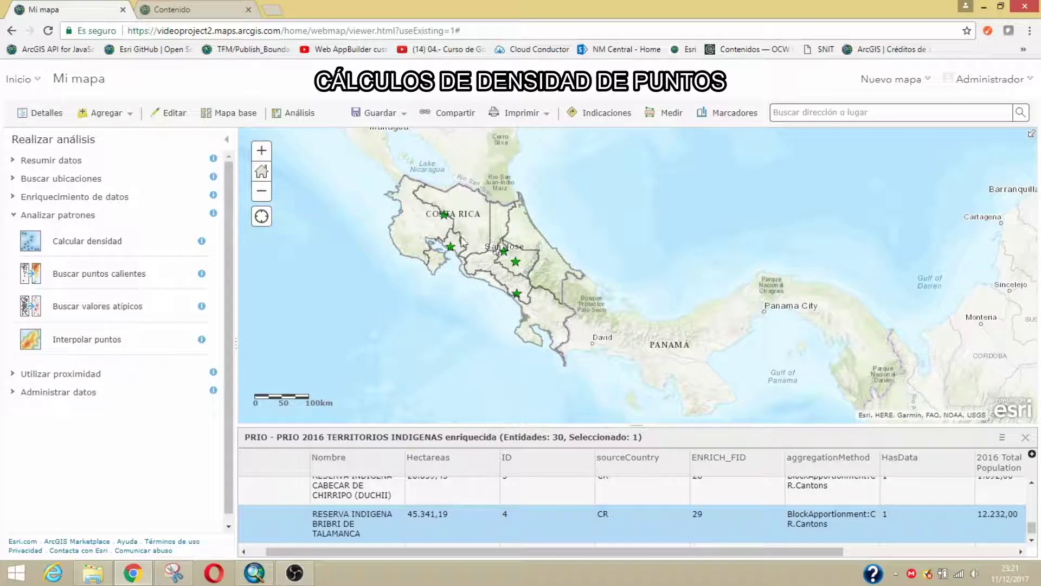
{"action": "scroll", "coordinate": [447, 250], "scroll_direction": "up", "scroll_amount": 1}
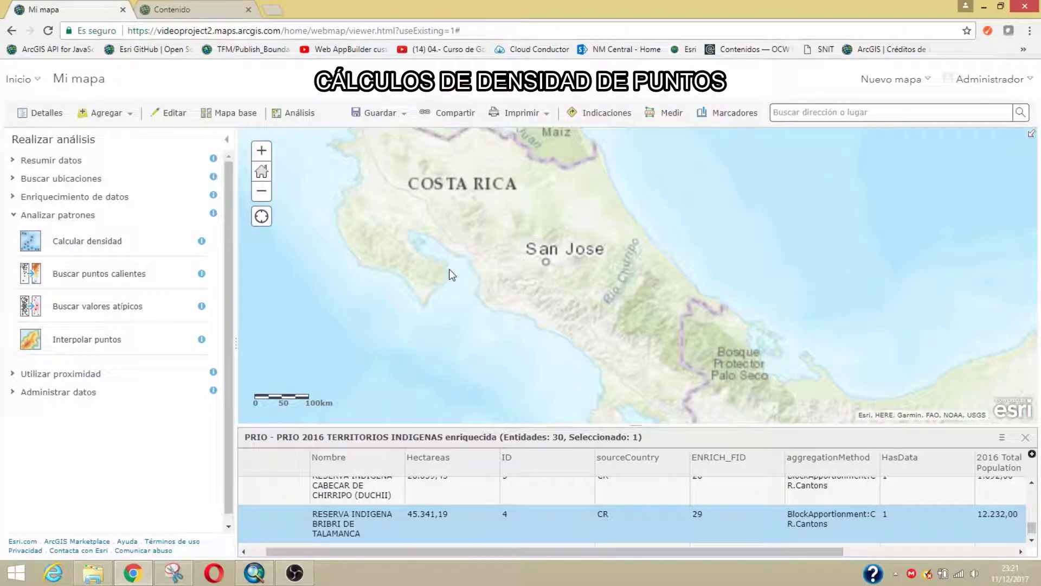
{"action": "scroll", "coordinate": [450, 269], "scroll_direction": "up", "scroll_amount": 1}
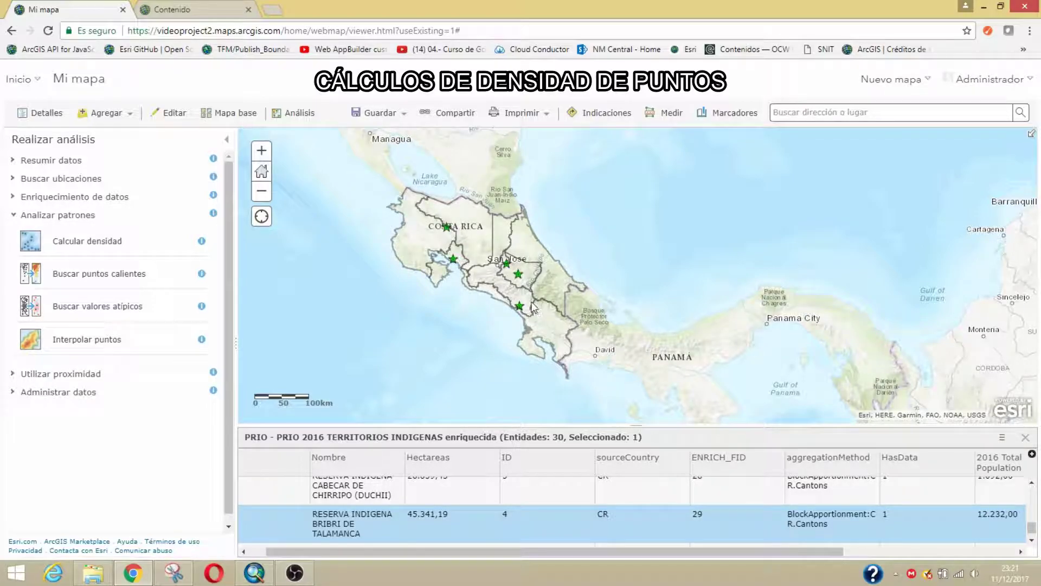
{"action": "left_click", "coordinate": [105, 247]}
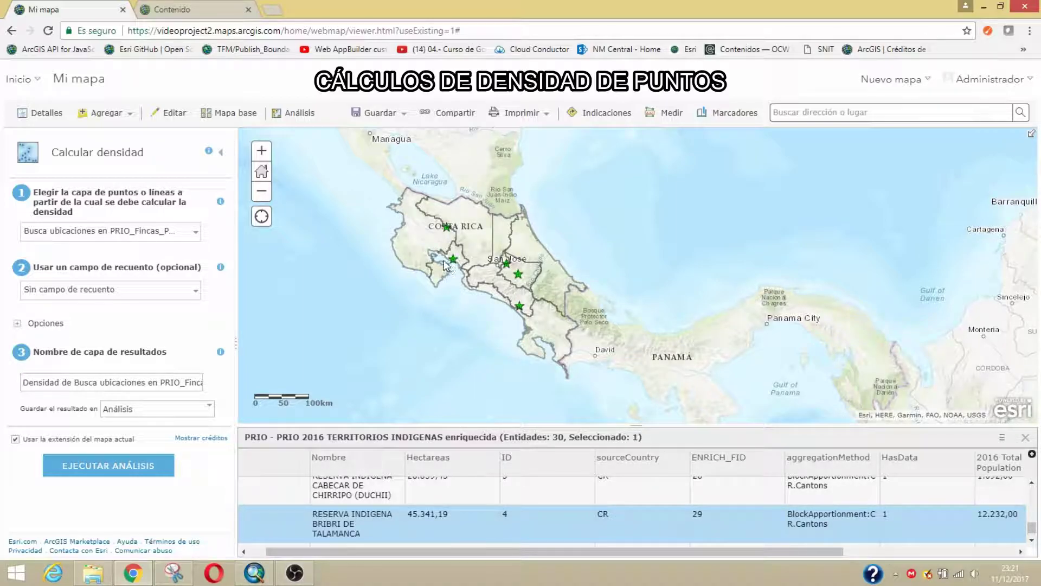
{"action": "left_click", "coordinate": [158, 232]}
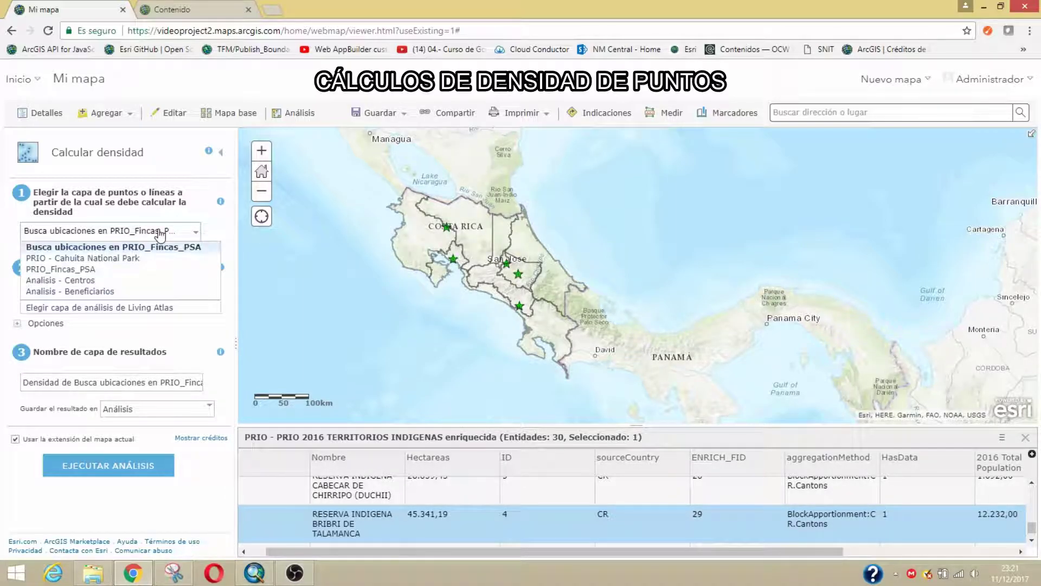
{"action": "left_click", "coordinate": [62, 270]}
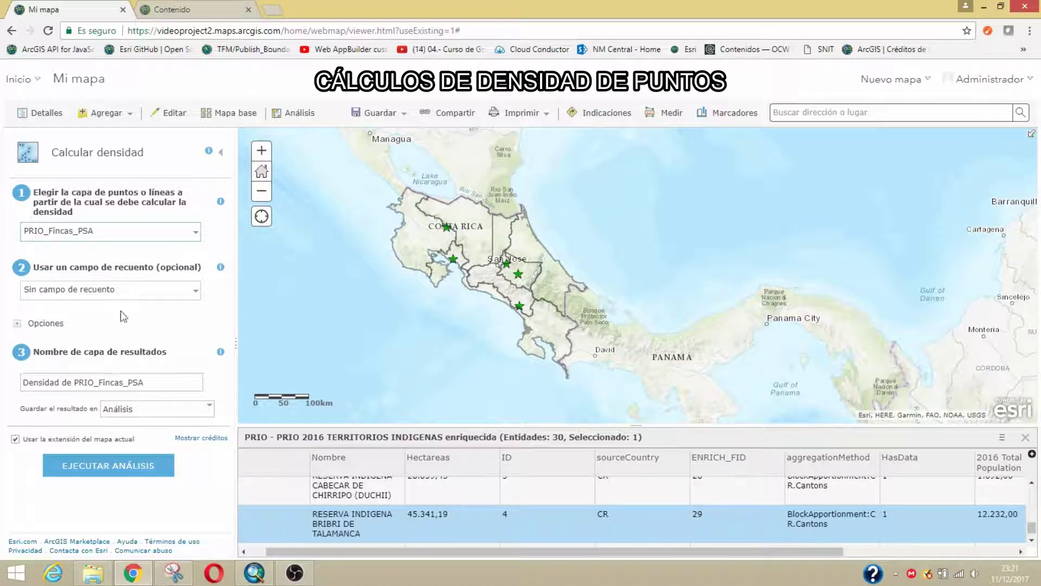
{"action": "left_click", "coordinate": [152, 295]}
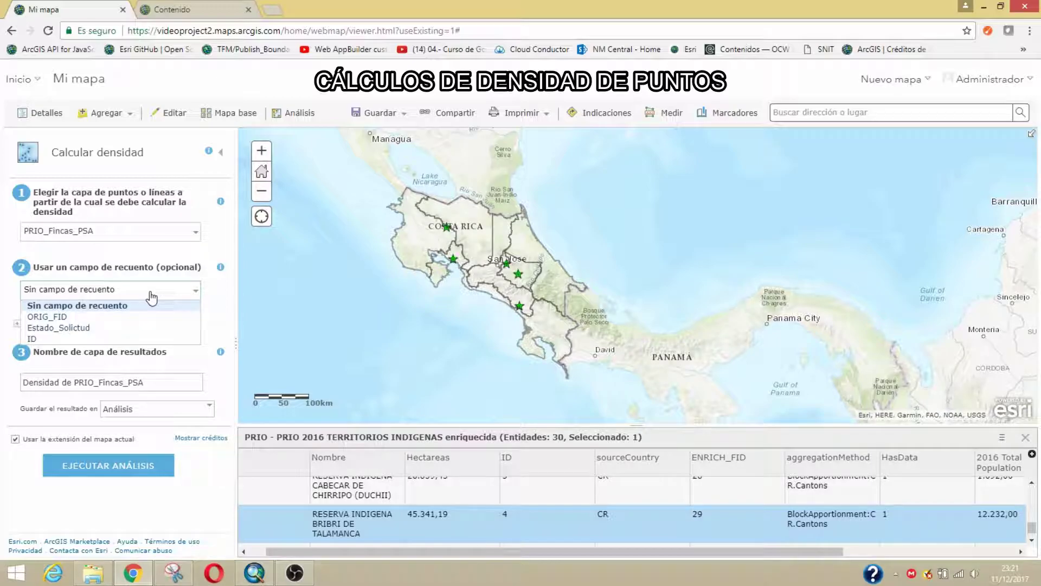
{"action": "left_click", "coordinate": [75, 307]}
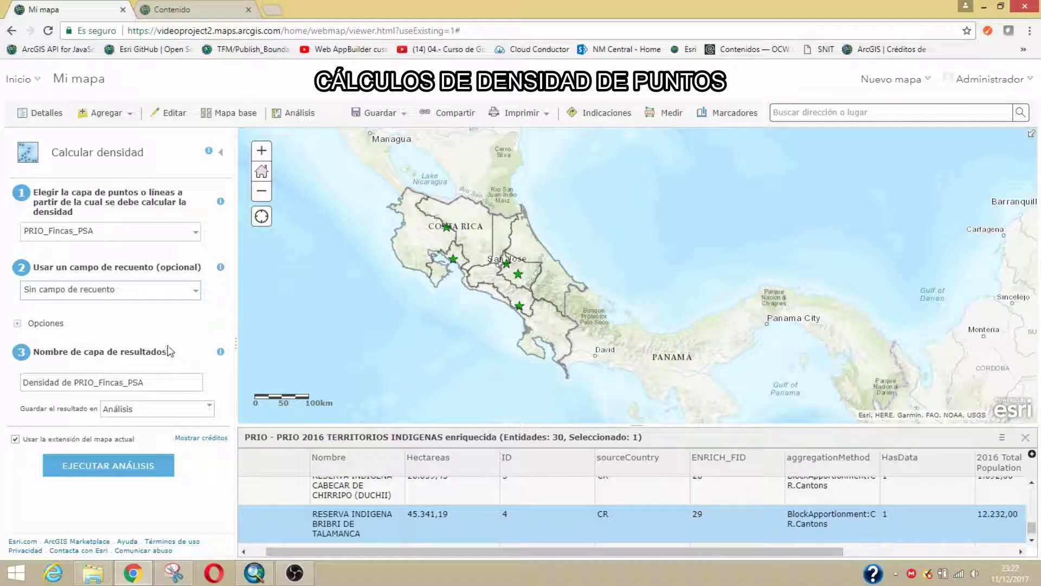
Check the density calculation's credit usage report, run the analysis for the PSA farms and inspect the resulting density layer
{"action": "left_click", "coordinate": [199, 437]}
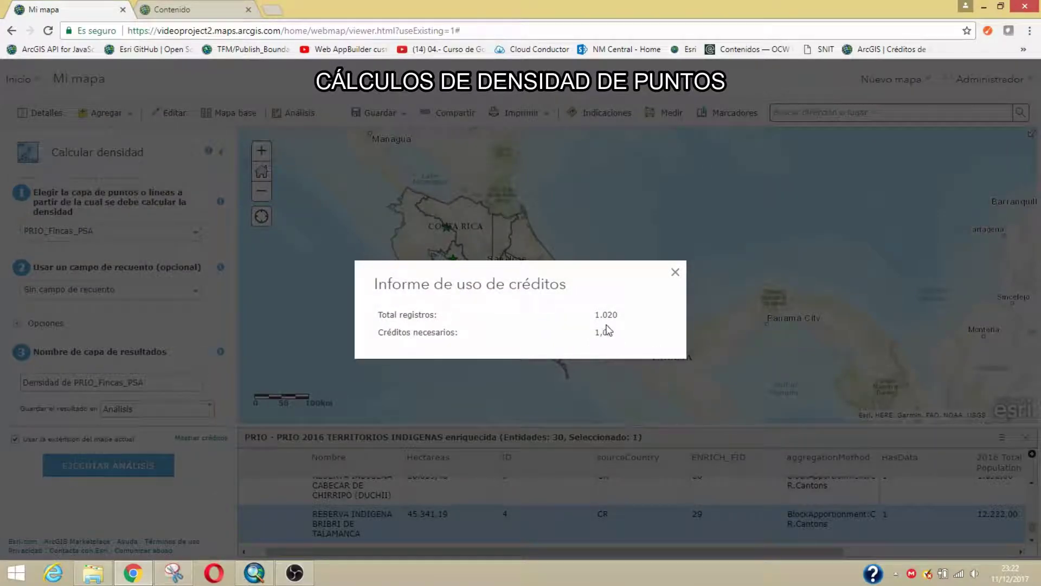
{"action": "left_click_drag", "start_coordinate": [619, 315], "coordinate": [595, 314]}
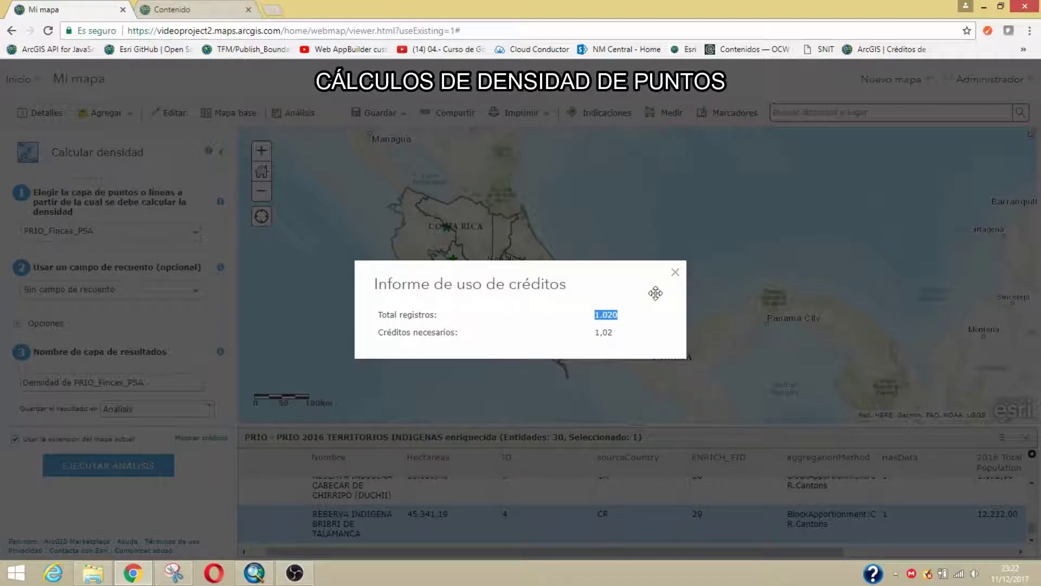
{"action": "left_click", "coordinate": [676, 273]}
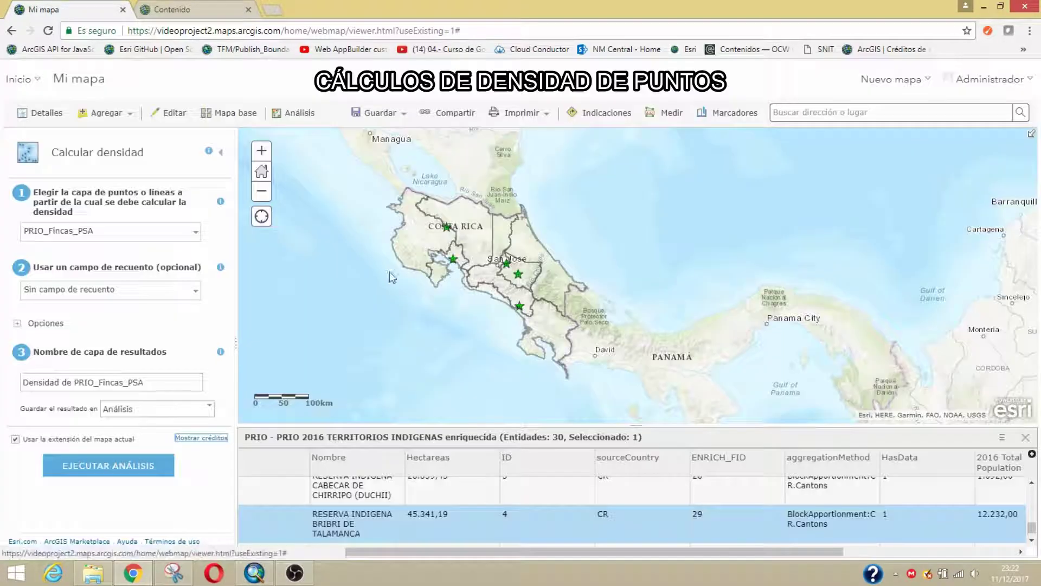
{"action": "left_click", "coordinate": [117, 467]}
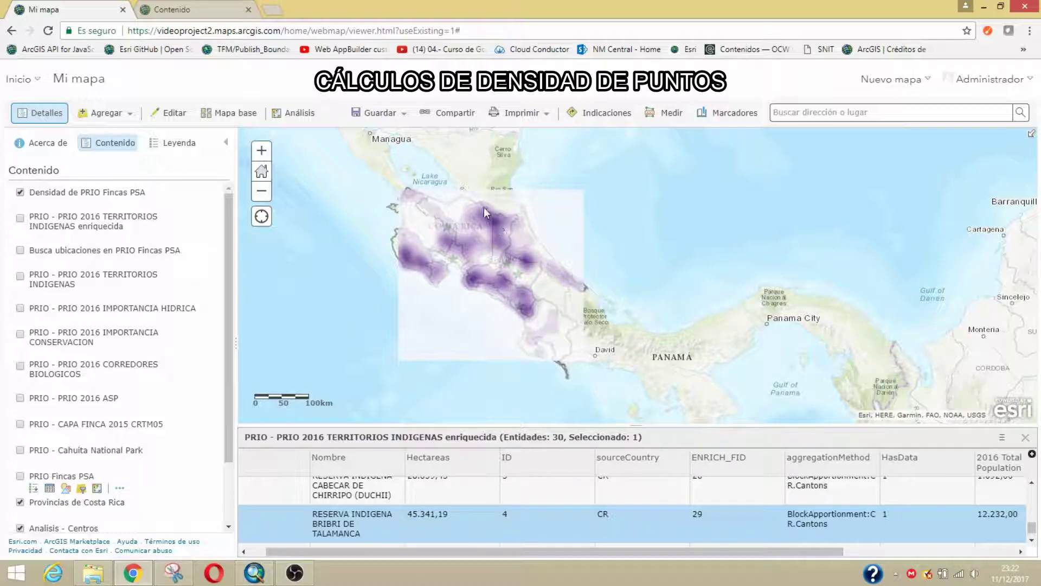
{"action": "scroll", "coordinate": [472, 220], "scroll_direction": "up", "scroll_amount": 2}
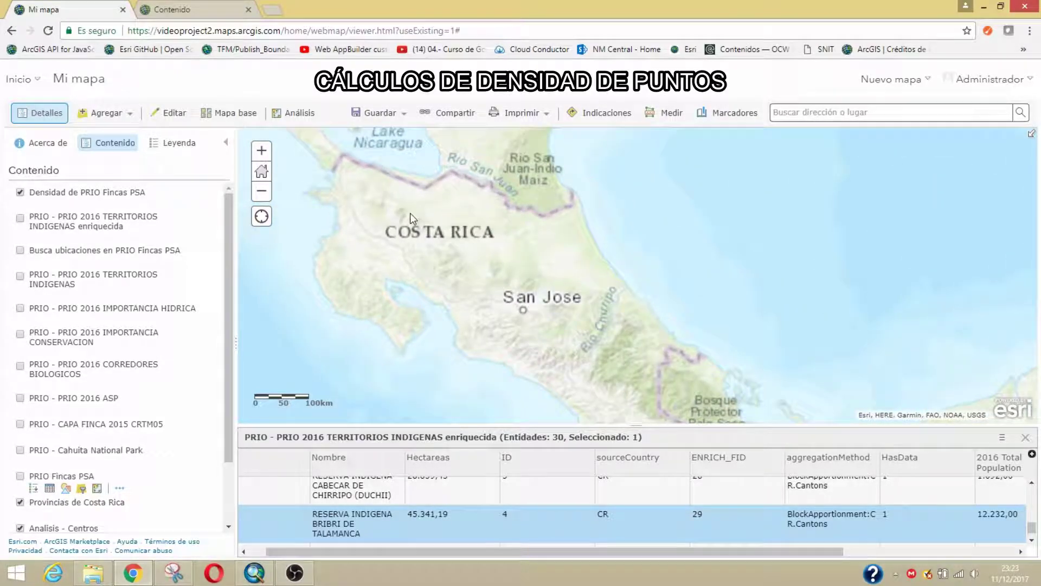
Edit the unique-symbols style of the PSA farm density layer and give the 0.0 - 0.00779272988439 class no fill color
{"action": "scroll", "coordinate": [457, 247], "scroll_direction": "down", "scroll_amount": 2}
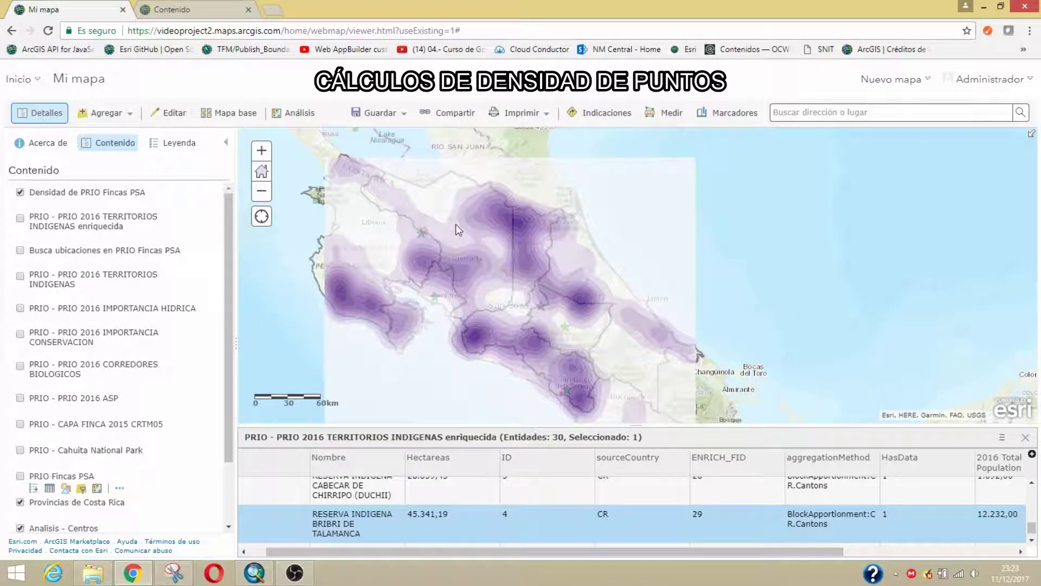
{"action": "scroll", "coordinate": [455, 223], "scroll_direction": "up", "scroll_amount": 2}
{"action": "scroll", "coordinate": [516, 224], "scroll_direction": "down", "scroll_amount": 1}
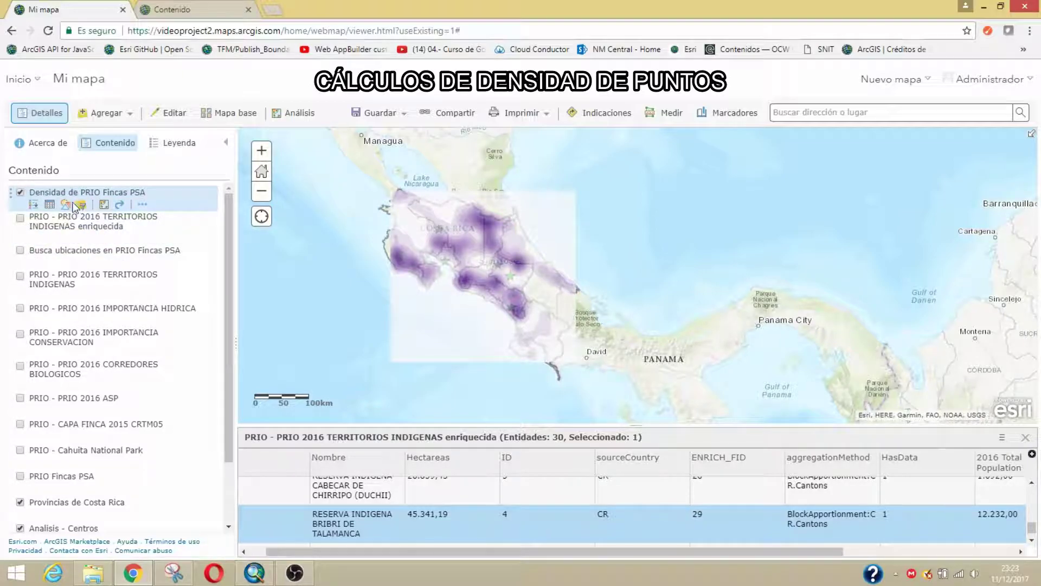
{"action": "left_click", "coordinate": [67, 205]}
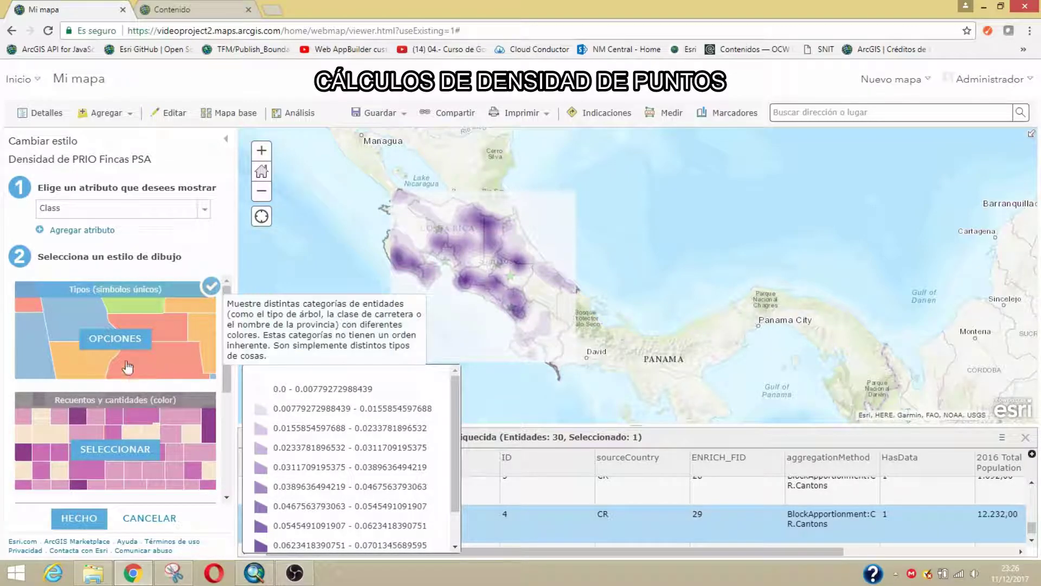
{"action": "left_click", "coordinate": [115, 341]}
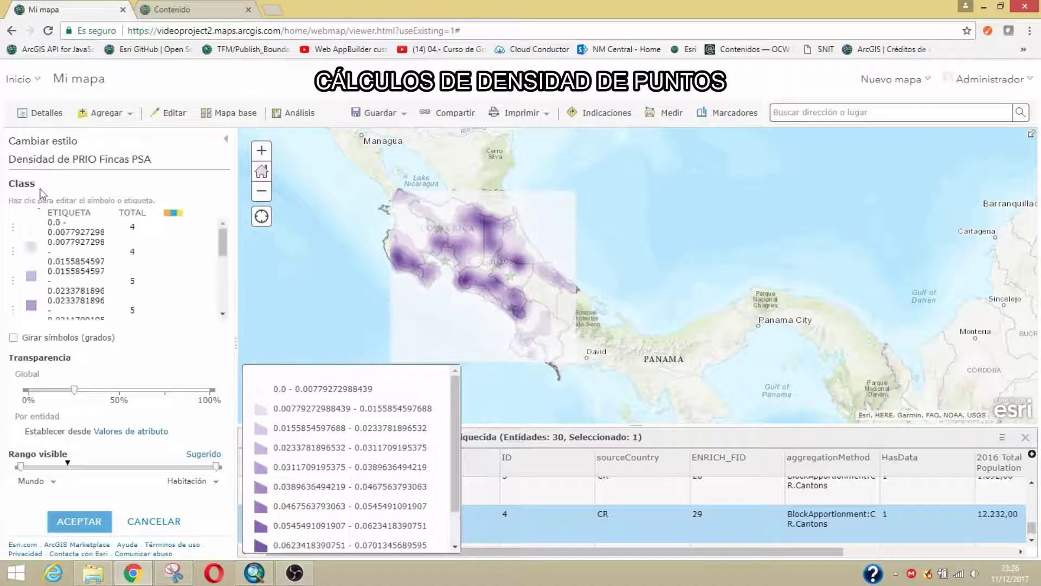
{"action": "left_click", "coordinate": [35, 228]}
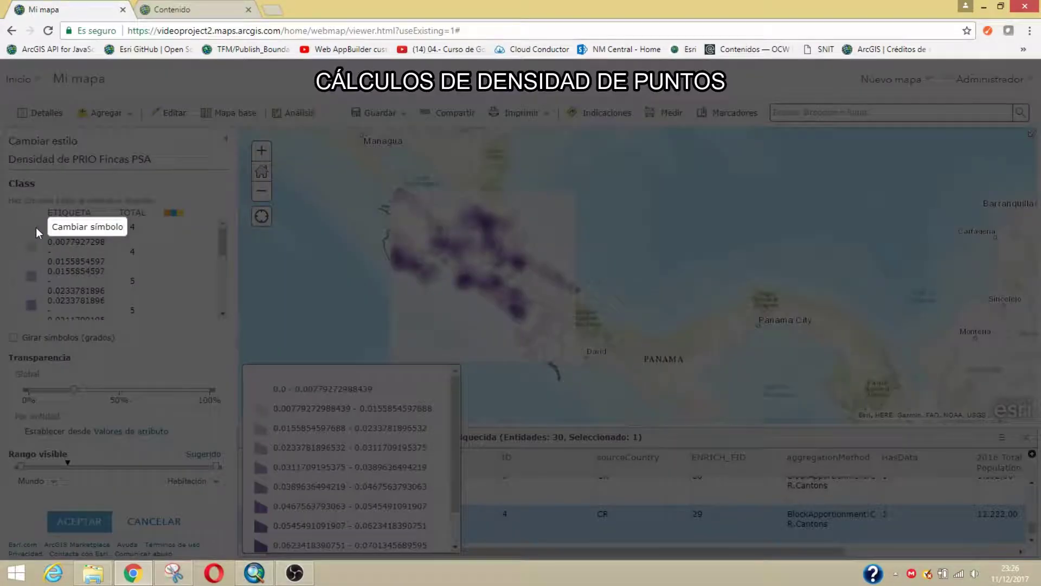
{"action": "left_click", "coordinate": [325, 298]}
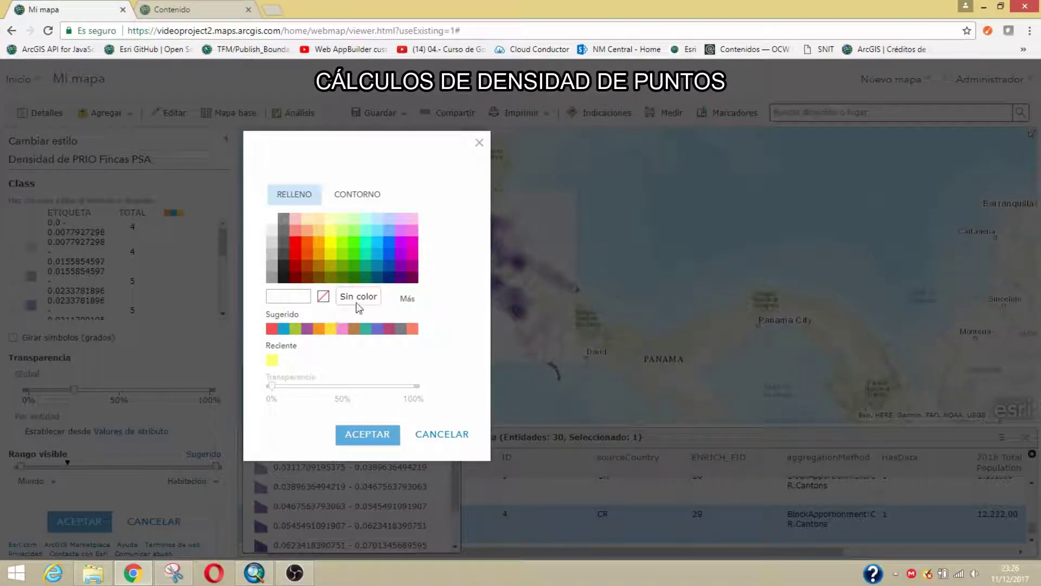
Remove the outline color from the lowest density class, apply the new style and inspect the density layer over Costa Rica
{"action": "left_click", "coordinate": [365, 196]}
{"action": "left_click", "coordinate": [324, 297]}
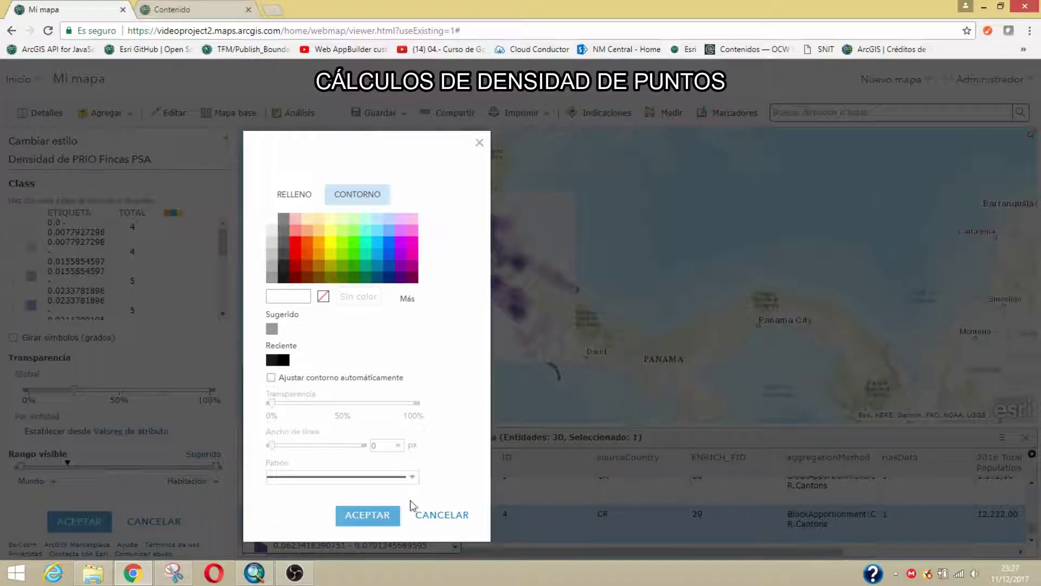
{"action": "left_click", "coordinate": [378, 520]}
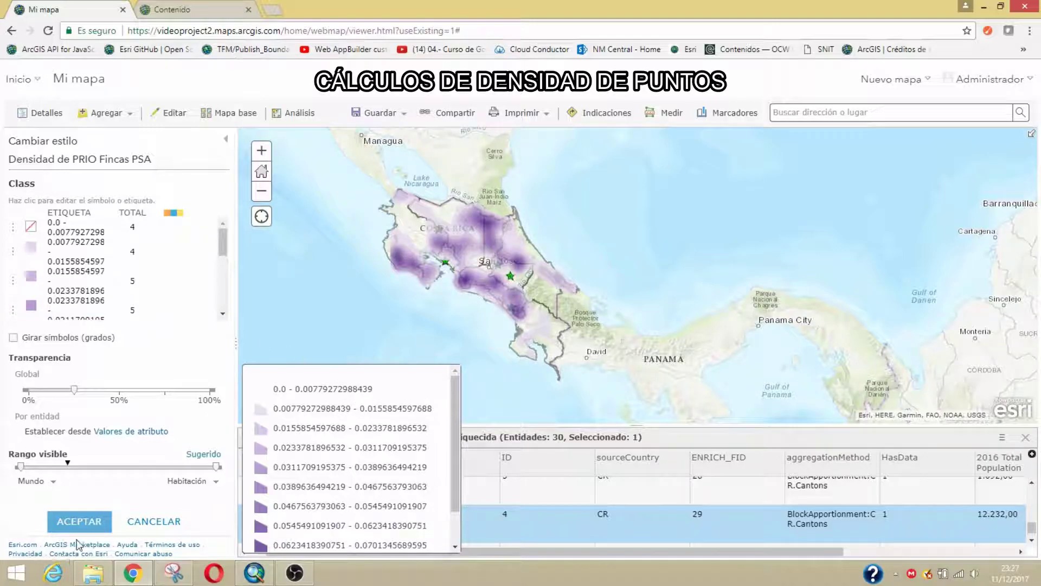
{"action": "left_click", "coordinate": [80, 522]}
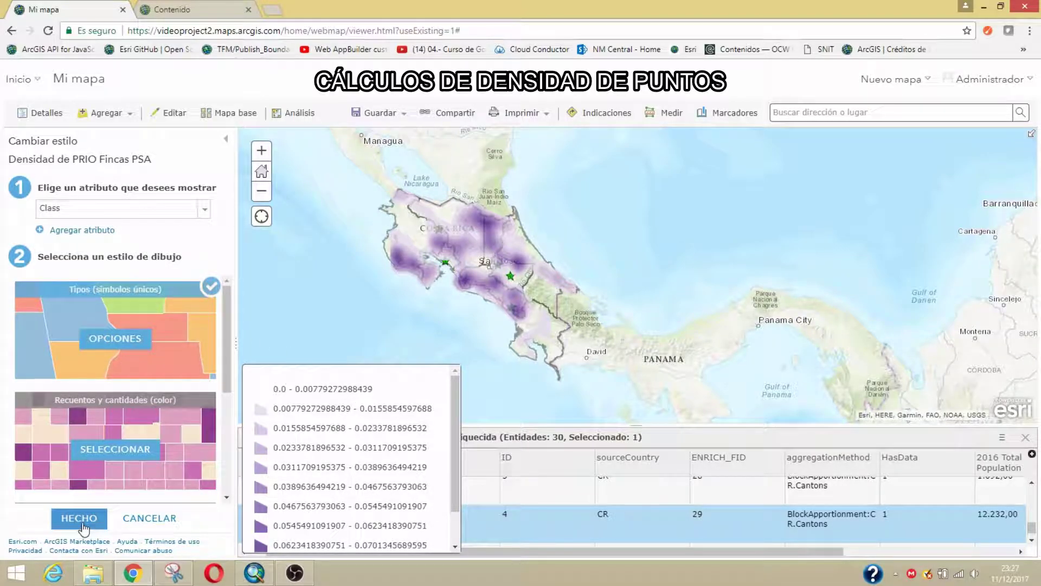
{"action": "left_click", "coordinate": [80, 519]}
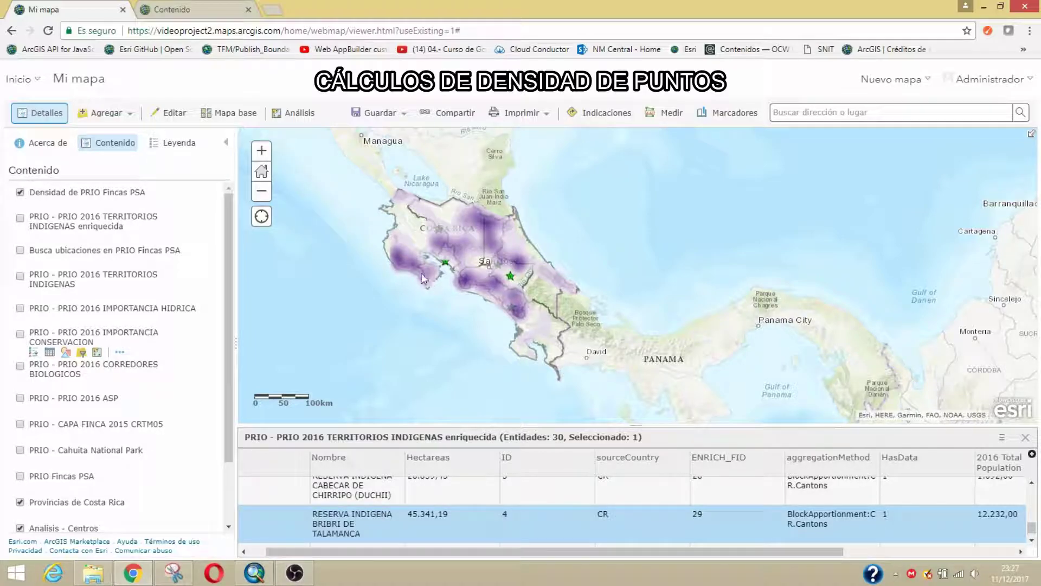
{"action": "scroll", "coordinate": [425, 278], "scroll_direction": "up", "scroll_amount": 1}
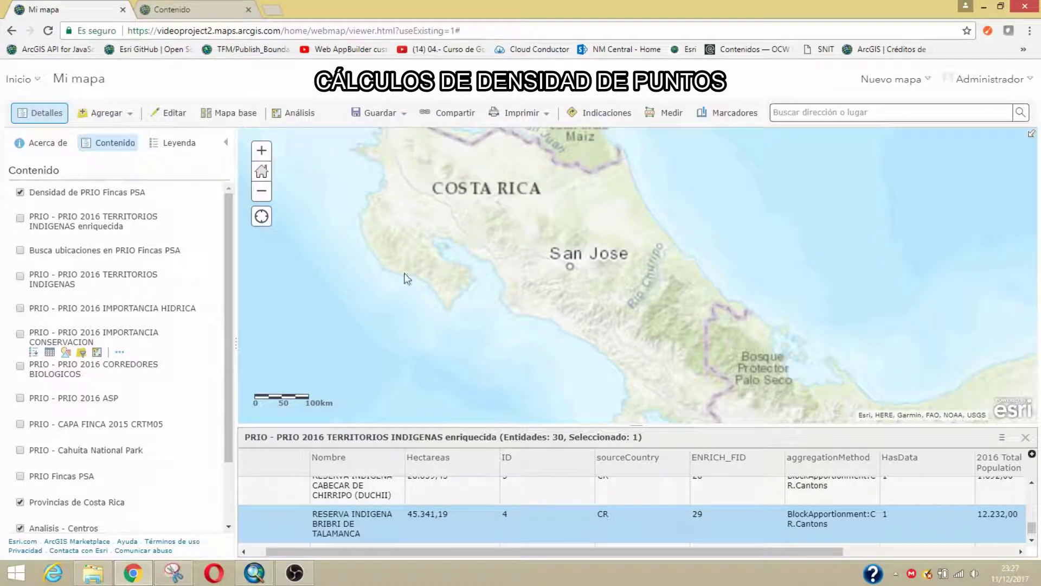
{"action": "scroll", "coordinate": [588, 325], "scroll_direction": "up", "scroll_amount": 1}
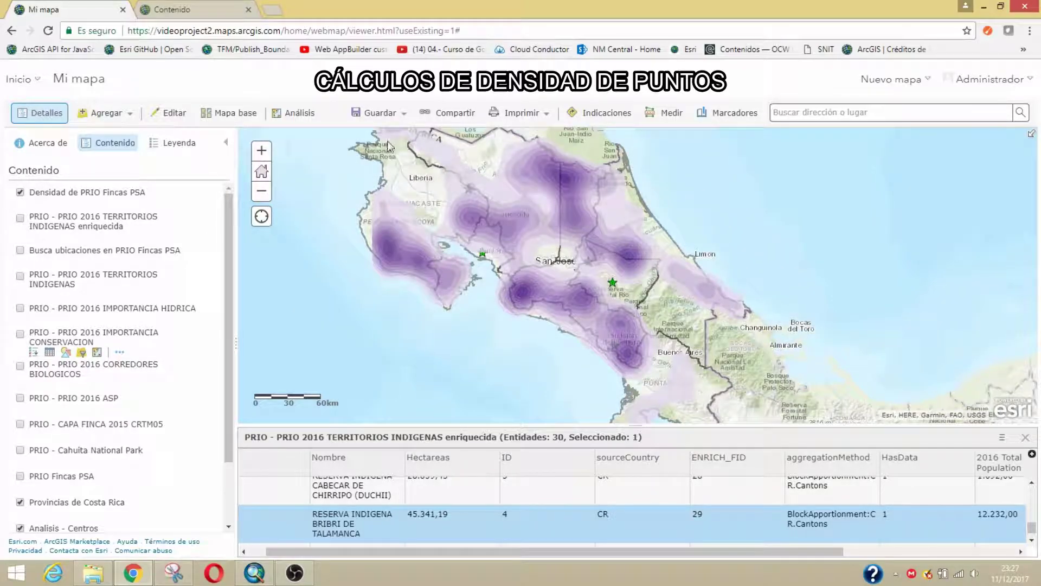
{"action": "scroll", "coordinate": [352, 304], "scroll_direction": "down", "scroll_amount": 2}
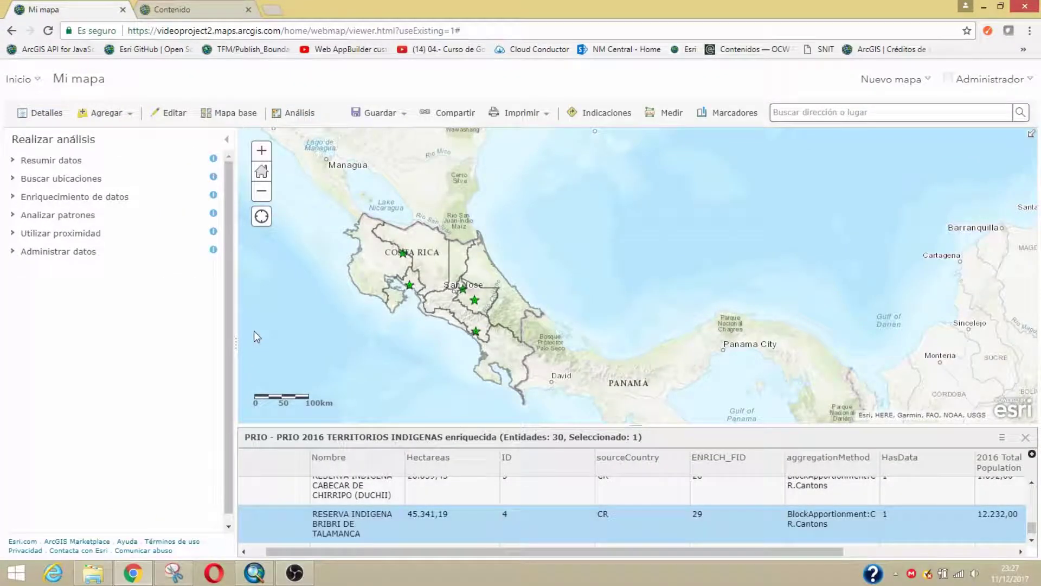
Start the Planificar rutas proximity tool with Analisis - Centros as the layer of stops to visit
{"action": "left_click", "coordinate": [67, 214]}
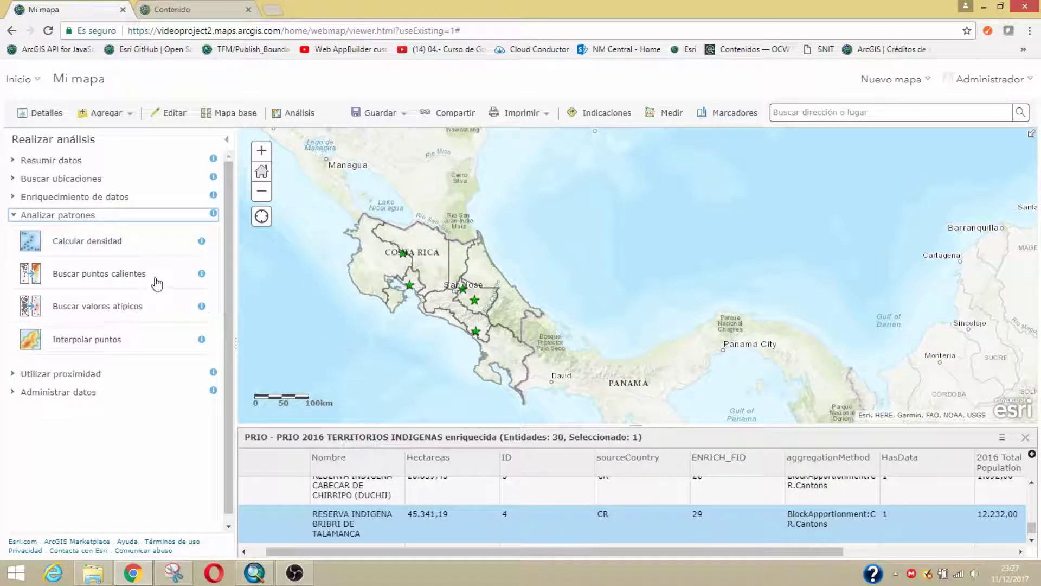
{"action": "left_click", "coordinate": [62, 215]}
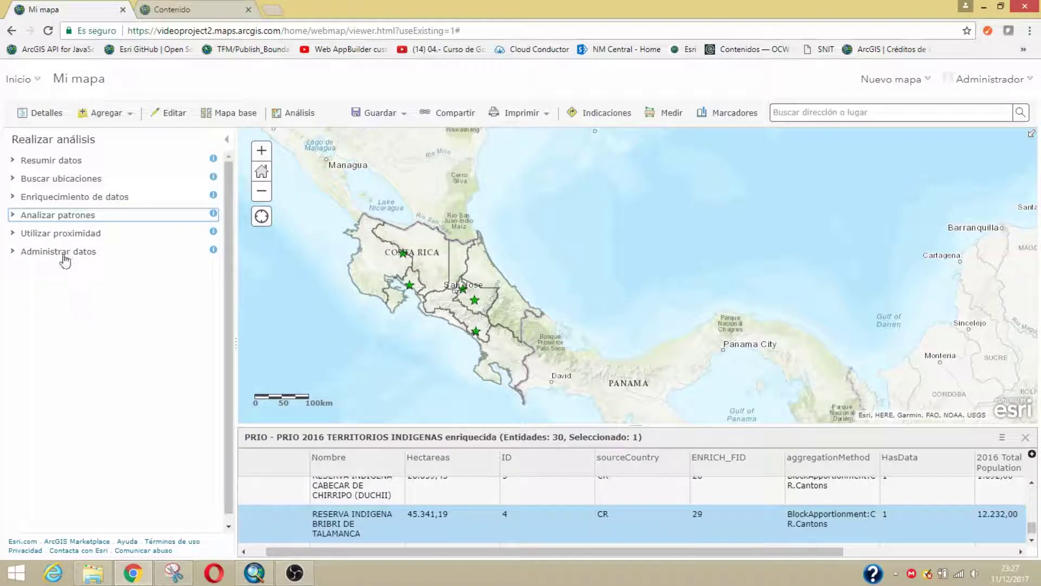
{"action": "left_click", "coordinate": [68, 234]}
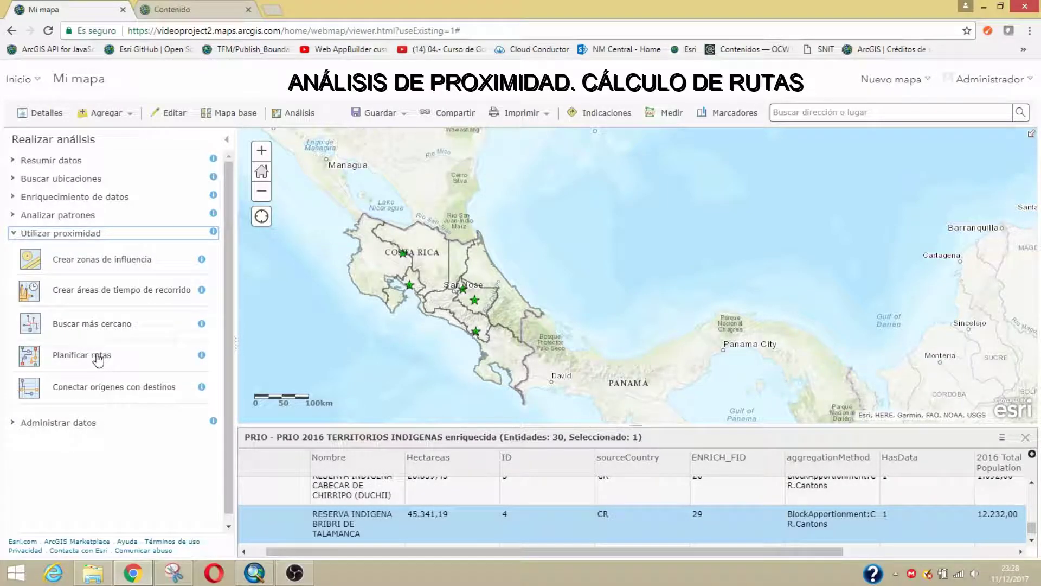
{"action": "left_click", "coordinate": [97, 356]}
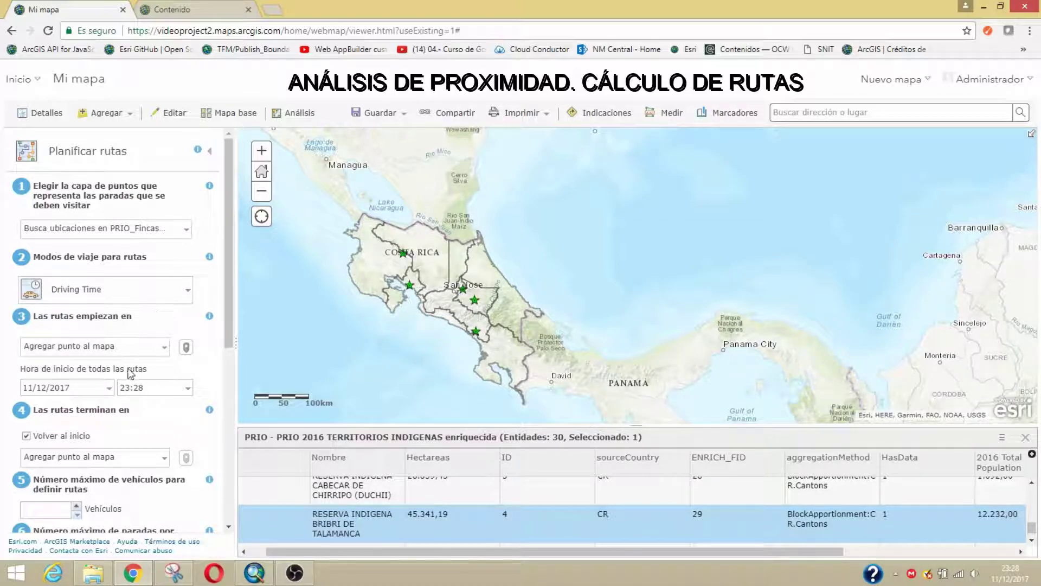
{"action": "left_click_drag", "start_coordinate": [224, 274], "coordinate": [224, 293]}
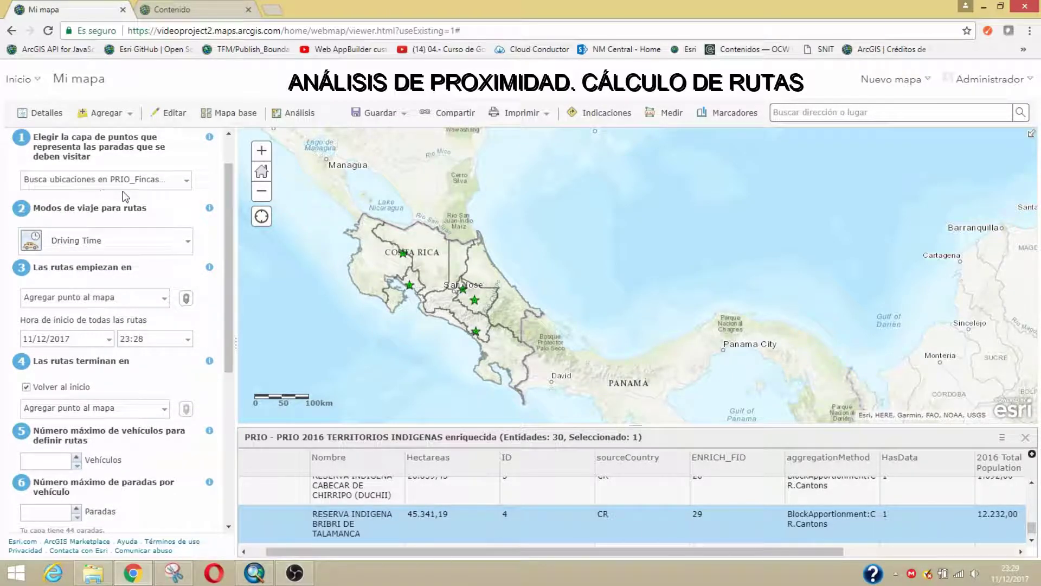
{"action": "left_click", "coordinate": [157, 182]}
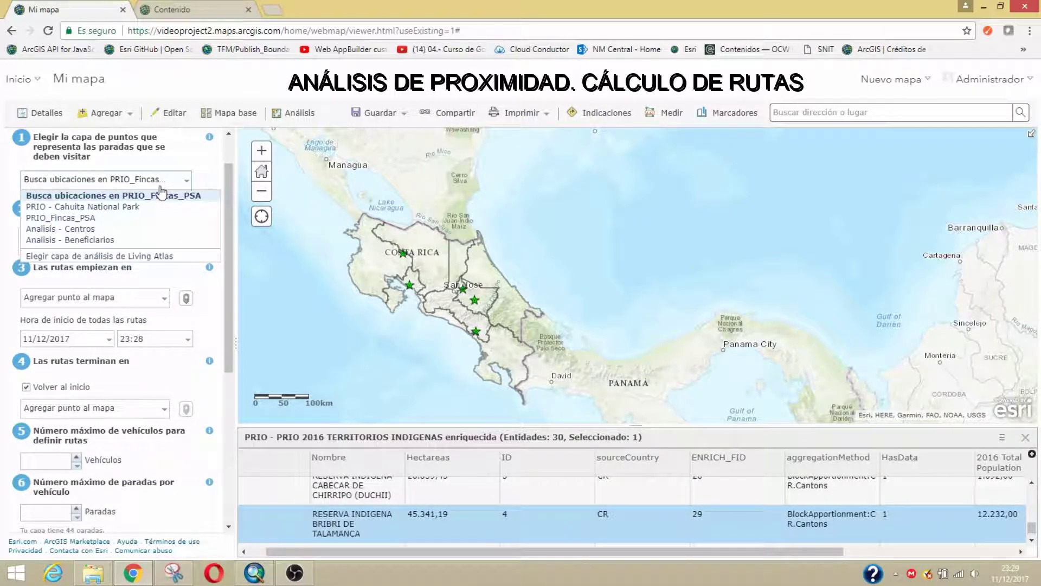
{"action": "left_click", "coordinate": [65, 228]}
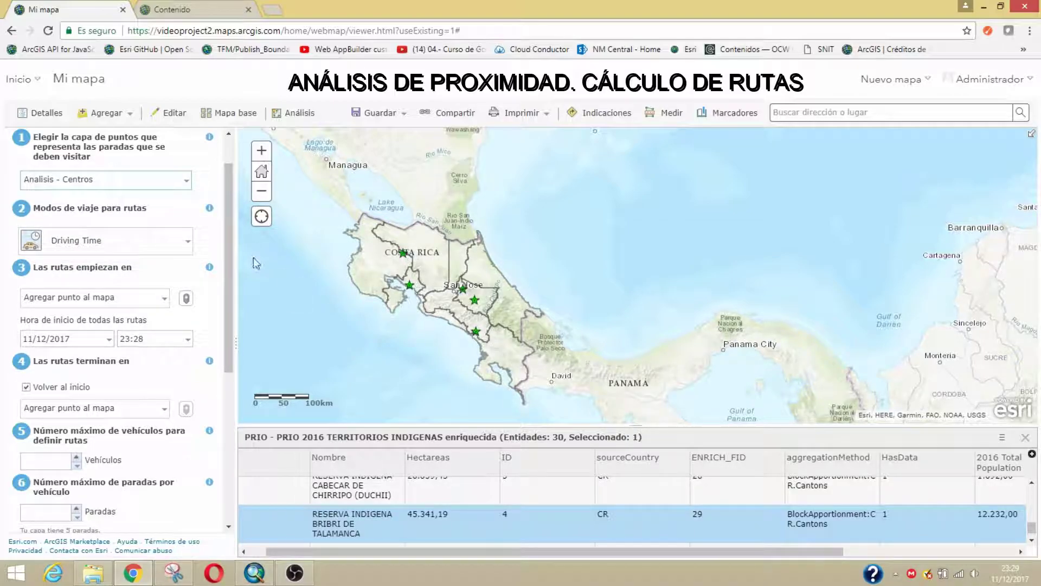
Place the route start point on the map just south of Liberia
{"action": "left_click", "coordinate": [262, 155]}
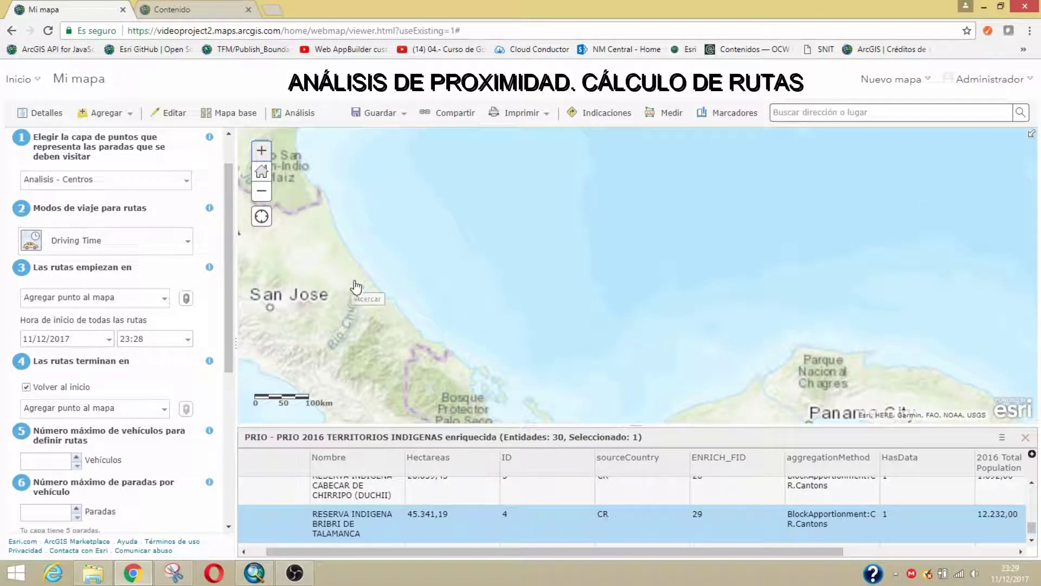
{"action": "mouse_move", "coordinate": [388, 288]}
{"action": "left_mouse_down"}
{"action": "mouse_move", "coordinate": [513, 267]}
{"action": "mouse_move", "coordinate": [525, 274]}
{"action": "mouse_move", "coordinate": [516, 312]}
{"action": "left_mouse_up"}
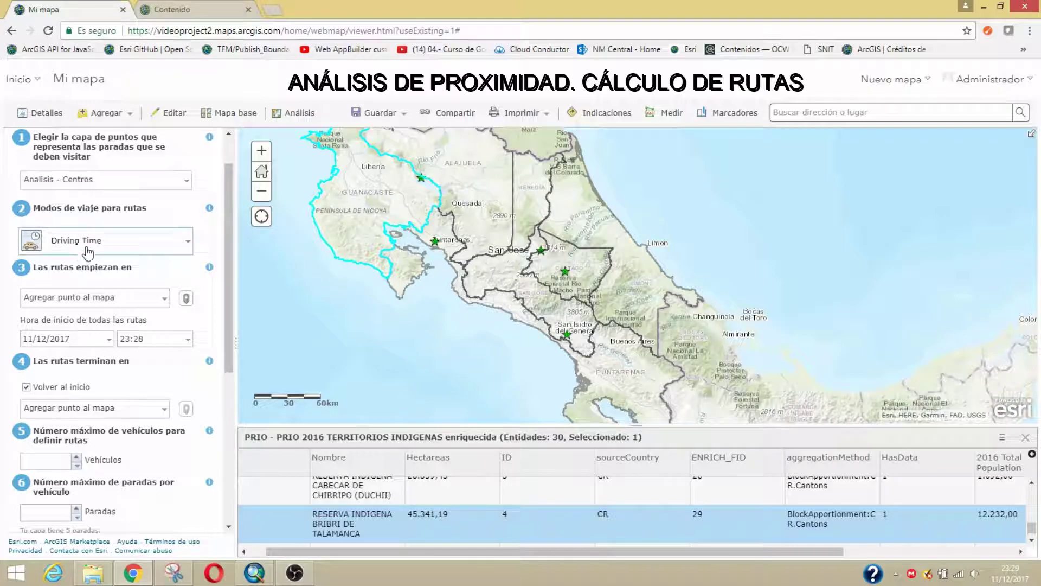
{"action": "left_click", "coordinate": [186, 299]}
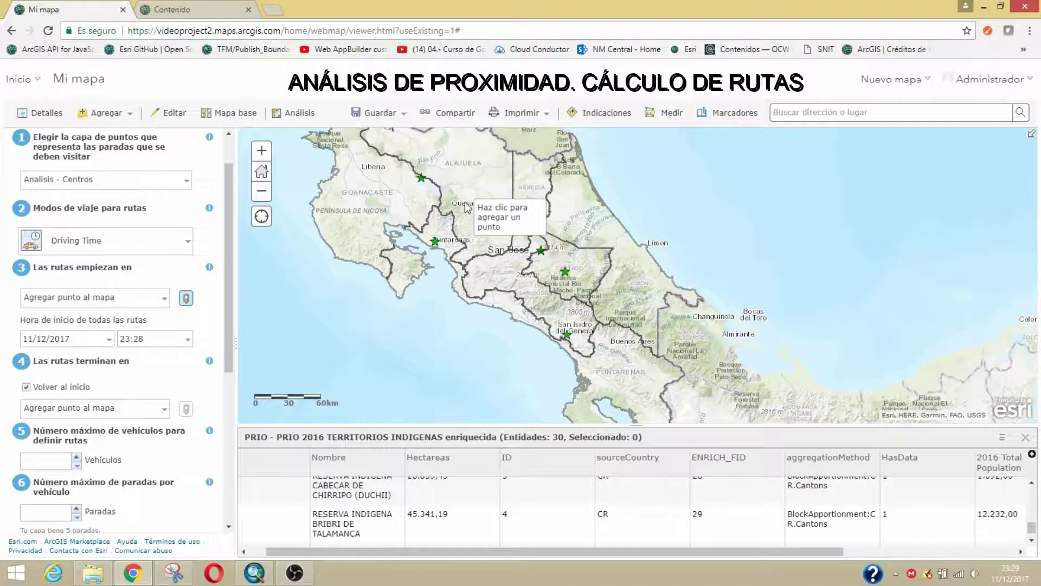
{"action": "left_click", "coordinate": [377, 183]}
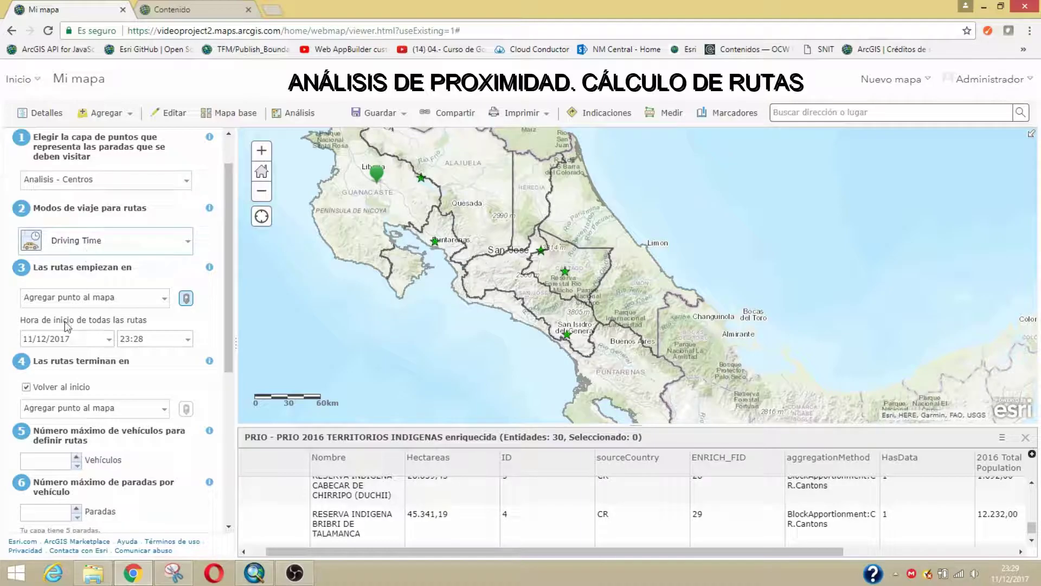
Set the start time of all routes to 12/12/2017 at 8:00
{"action": "left_click", "coordinate": [110, 341]}
{"action": "left_click", "coordinate": [46, 416]}
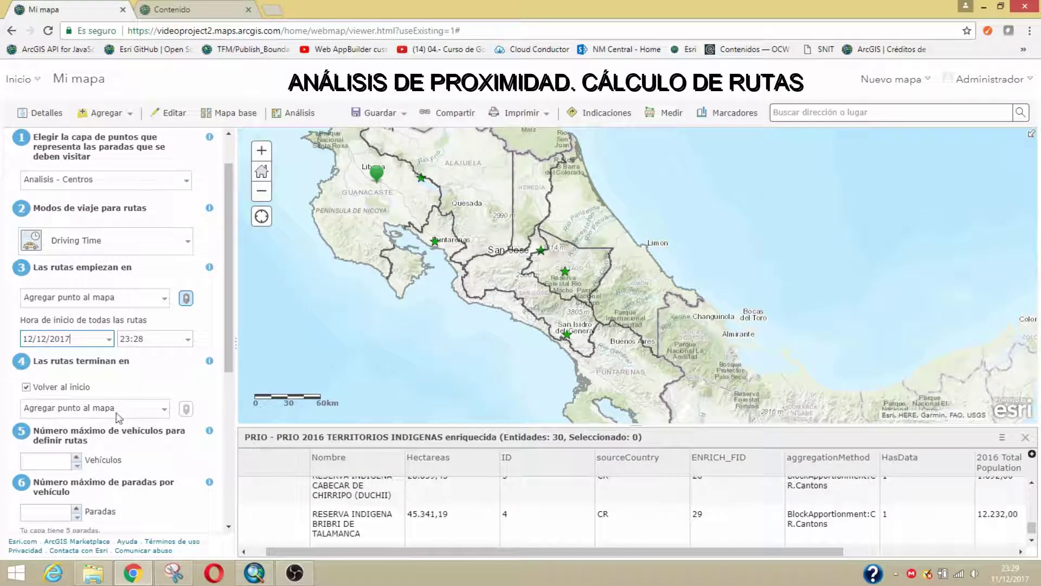
{"action": "left_click", "coordinate": [188, 342]}
{"action": "left_click", "coordinate": [155, 70]}
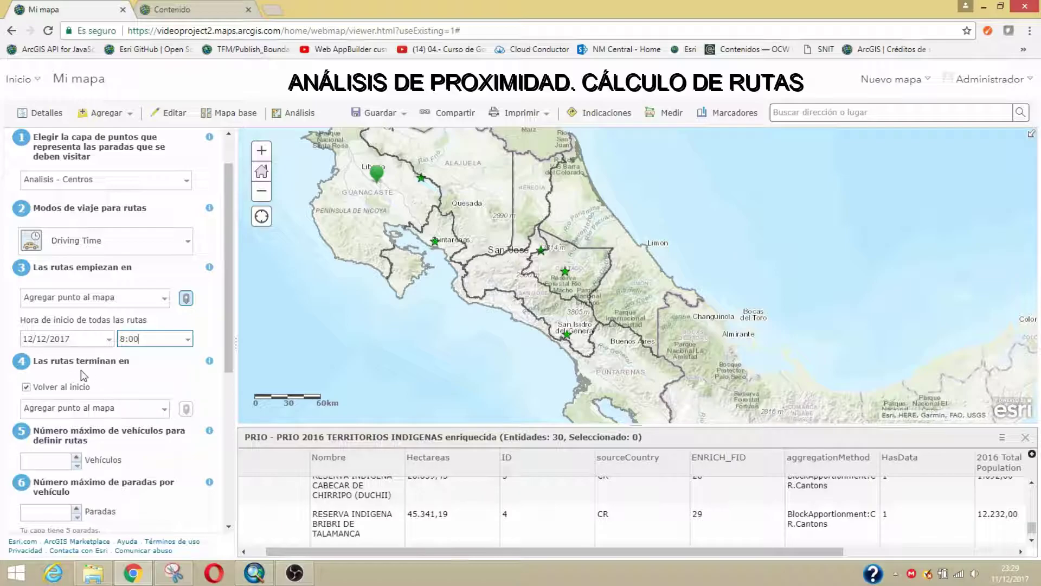
Turn off returning to the start and place the route end point just west of Buenos Aires
{"action": "left_click", "coordinate": [26, 387]}
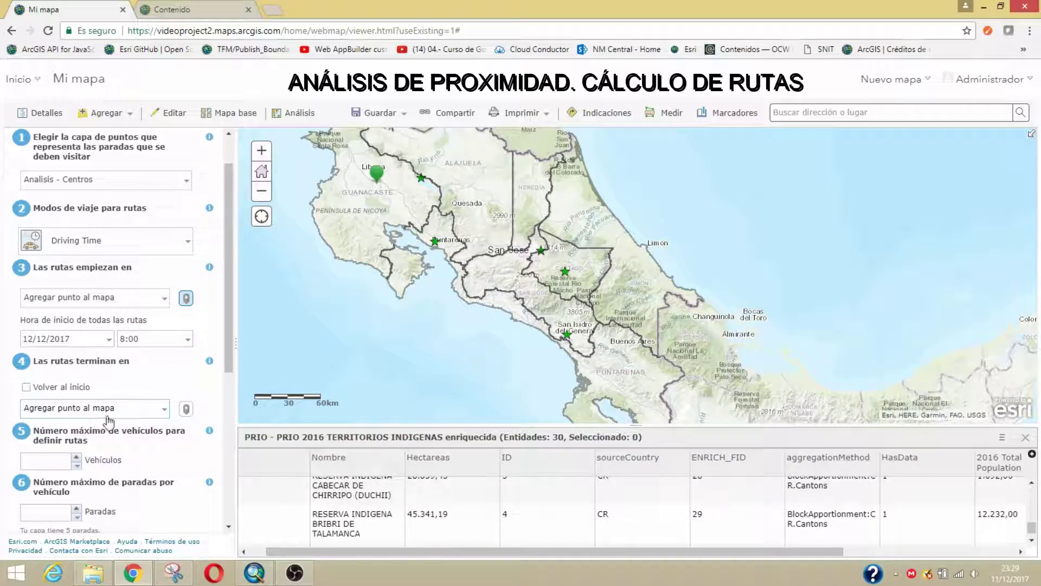
{"action": "left_click", "coordinate": [186, 410]}
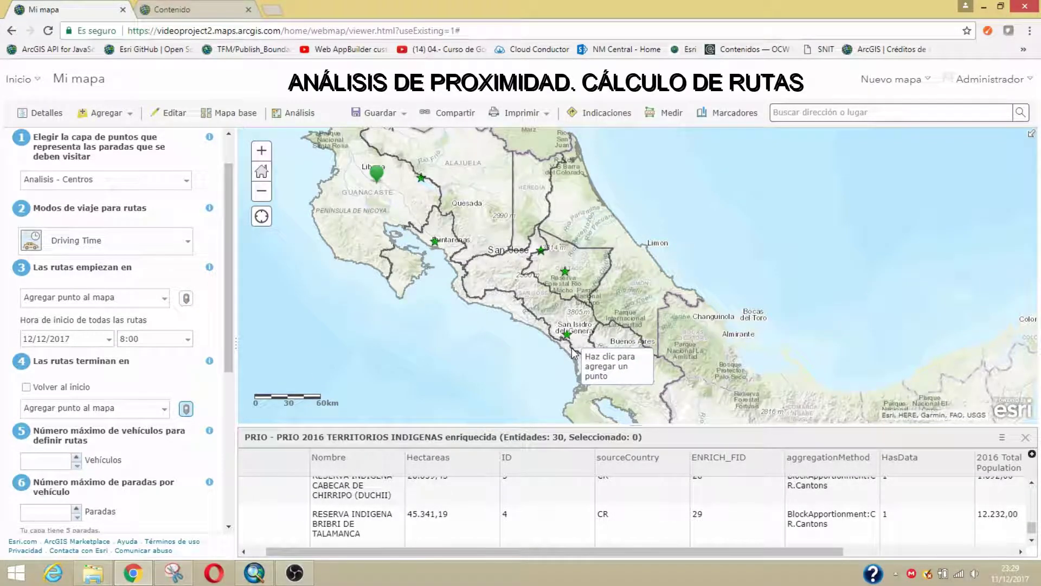
{"action": "scroll", "coordinate": [572, 345], "scroll_direction": "up", "scroll_amount": 1}
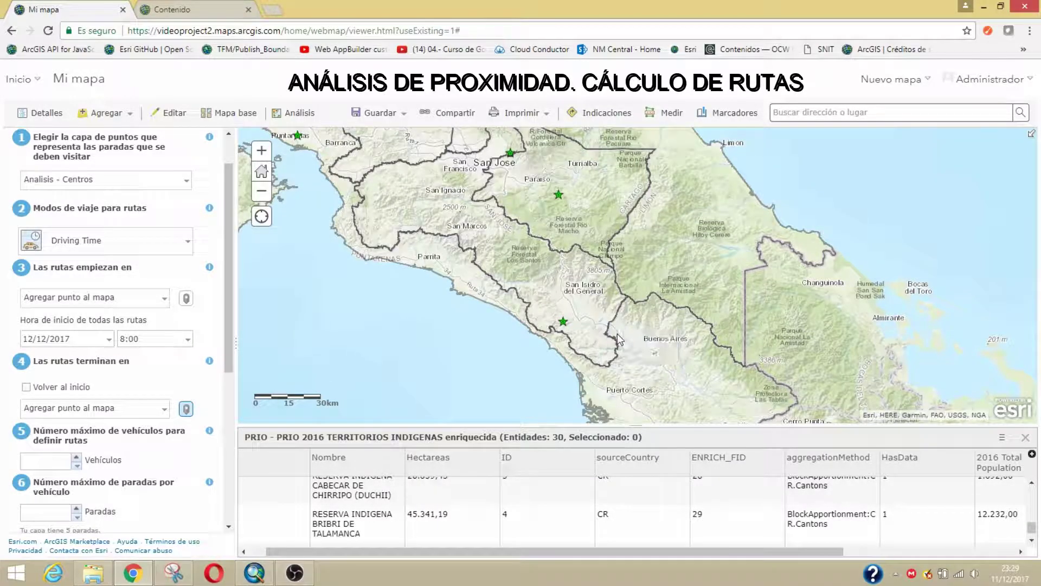
{"action": "left_click", "coordinate": [624, 341]}
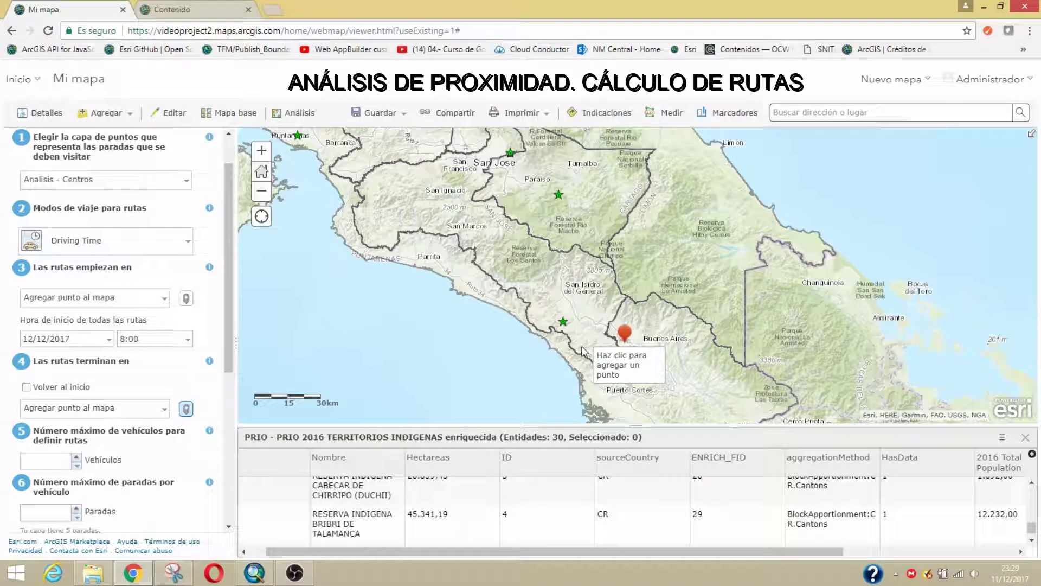
{"action": "scroll", "coordinate": [556, 323], "scroll_direction": "down", "scroll_amount": 1}
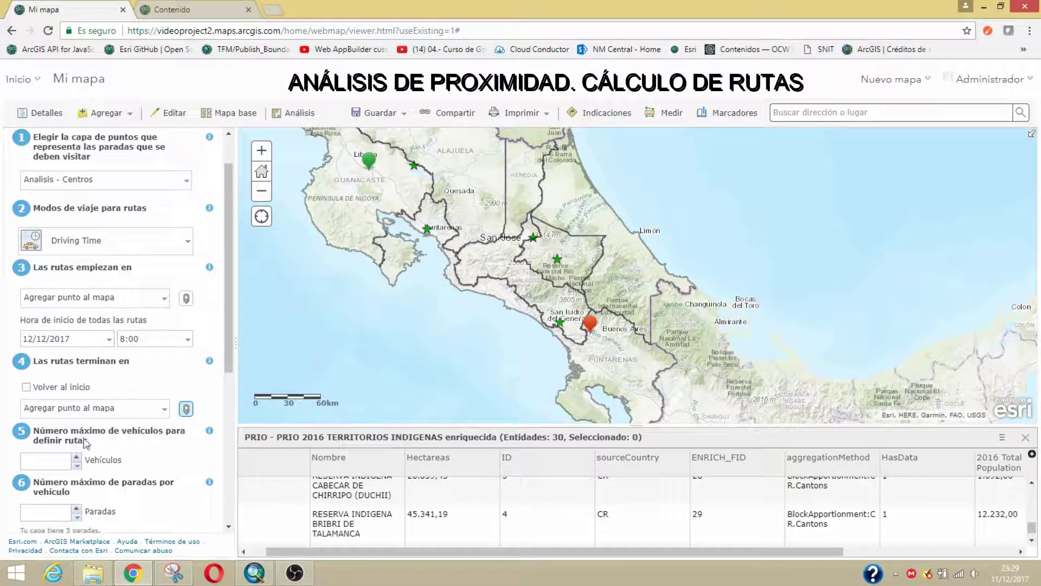
Limit the routes to 1 vehicle and 5 stops per vehicle, with 30 minutes spent at each stop
{"action": "left_click_drag", "start_coordinate": [232, 363], "coordinate": [230, 461]}
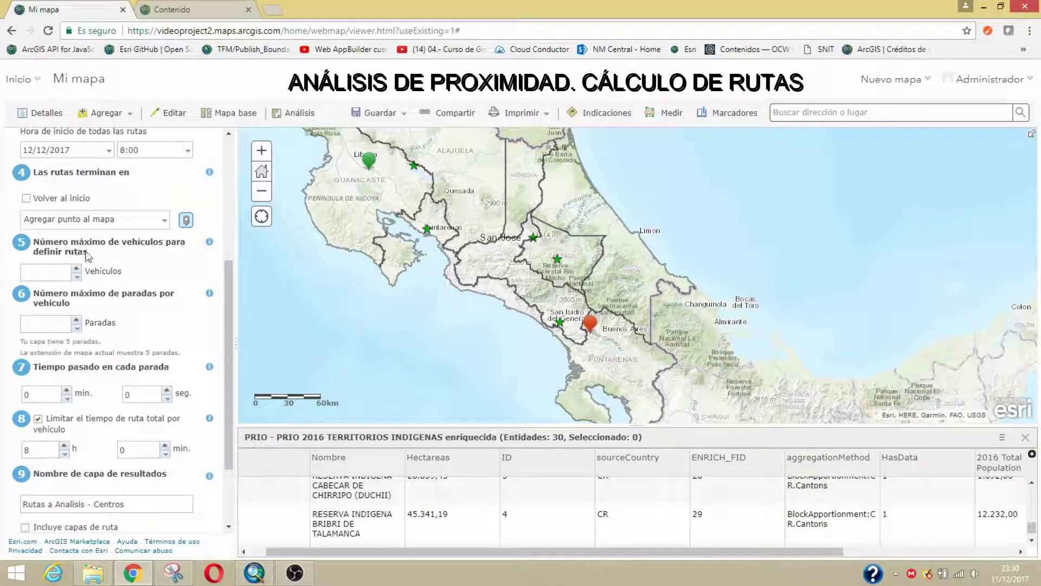
{"action": "left_click", "coordinate": [77, 268]}
{"action": "left_click_drag", "start_coordinate": [23, 343], "coordinate": [93, 353]}
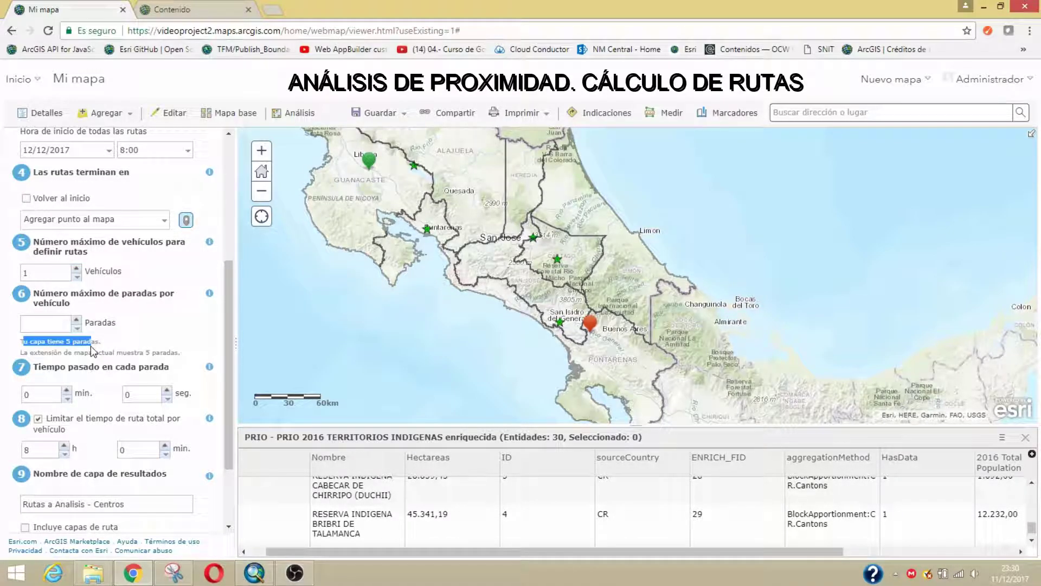
{"action": "left_click", "coordinate": [78, 320]}
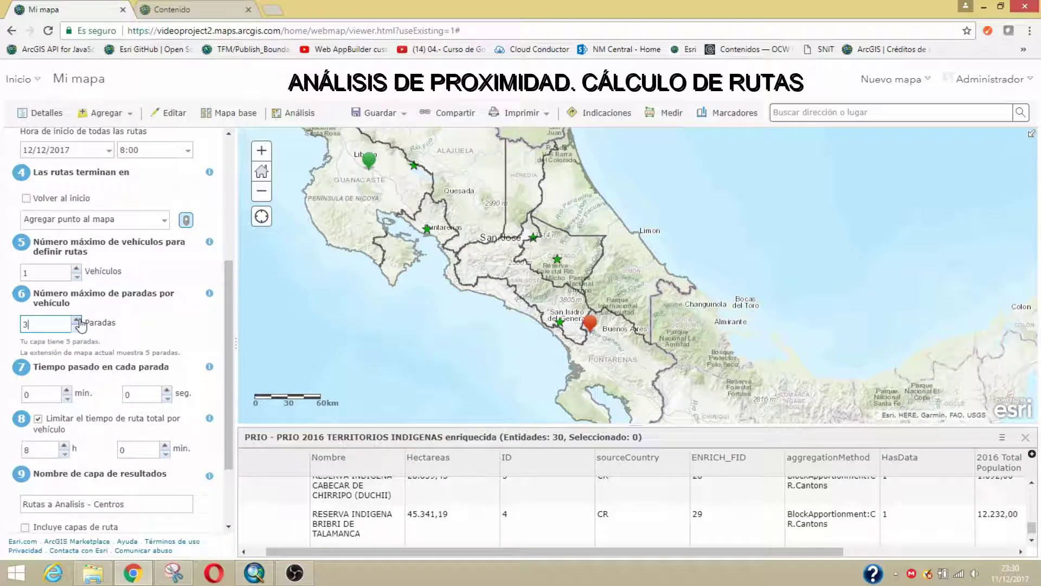
{"action": "left_click", "coordinate": [78, 320]}
{"action": "double_click", "coordinate": [23, 400]}
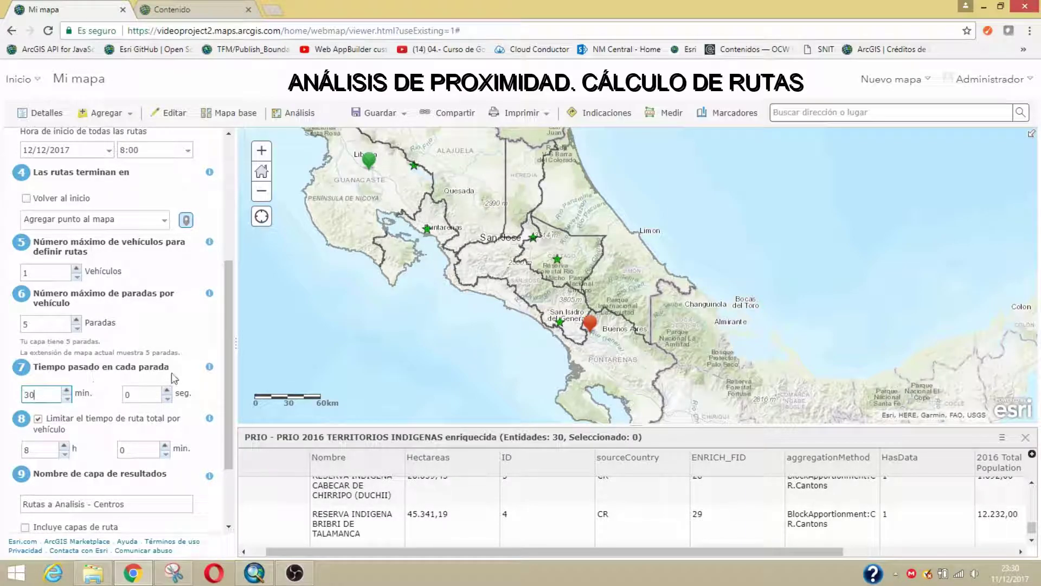
Remove the limit on total route time per vehicle and include the route layers in the result
{"action": "left_click_drag", "start_coordinate": [227, 327], "coordinate": [221, 389]}
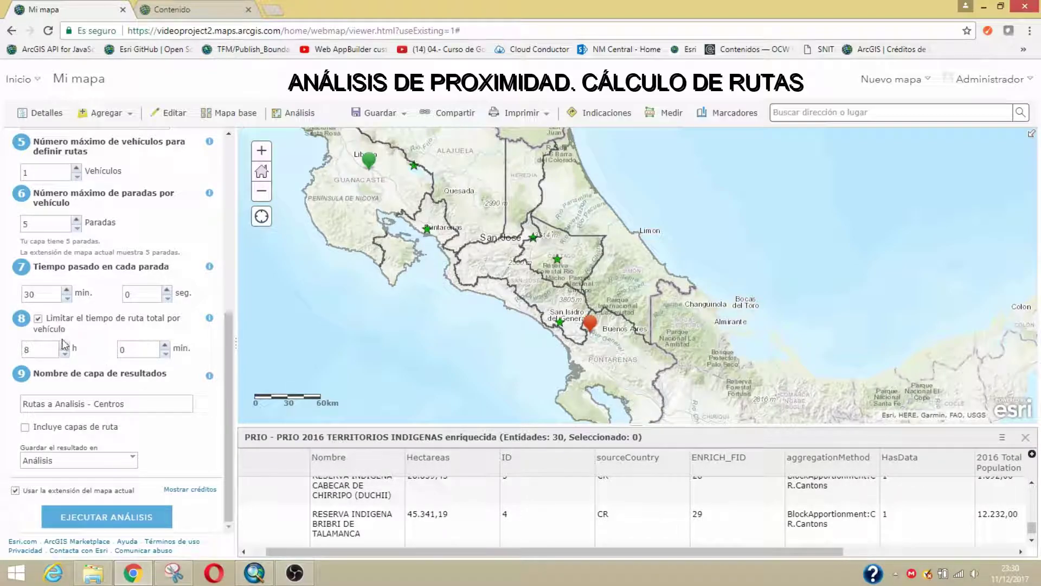
{"action": "left_click_drag", "start_coordinate": [43, 352], "coordinate": [15, 357]}
{"action": "left_click", "coordinate": [38, 320]}
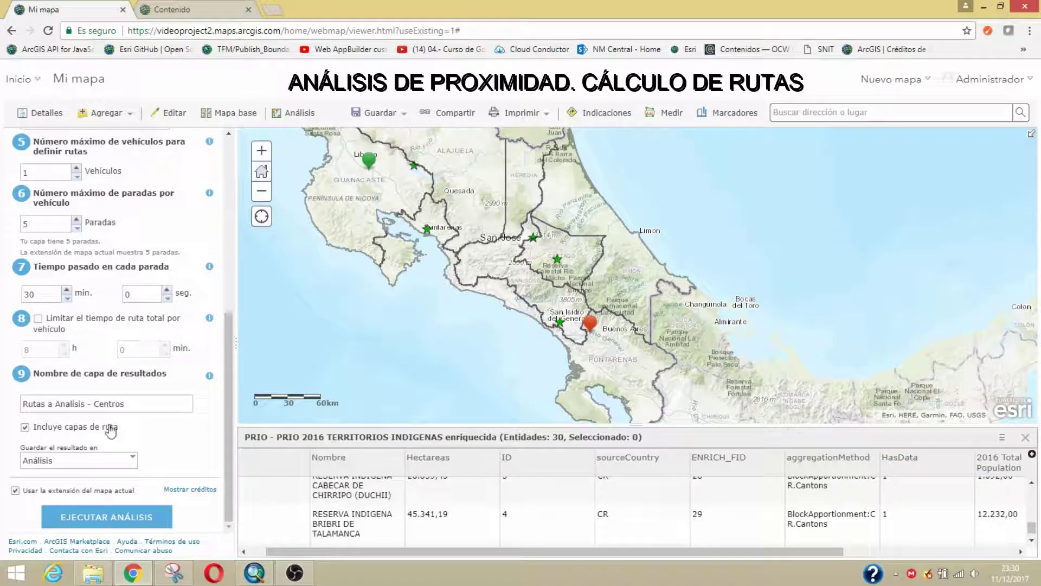
Check the credits needed for the route planning and run the analysis
{"action": "left_click", "coordinate": [179, 490]}
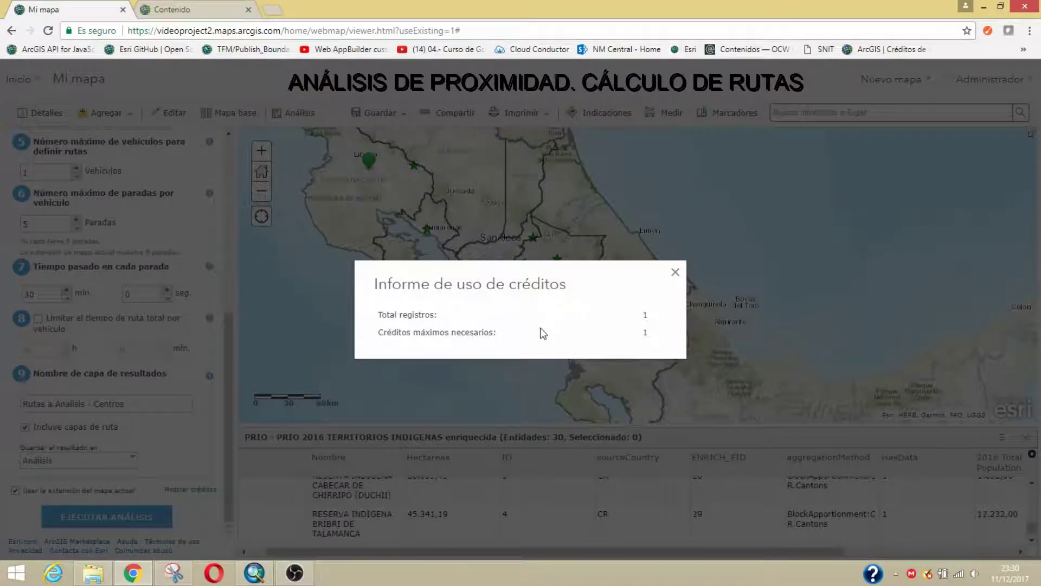
{"action": "left_click", "coordinate": [676, 272]}
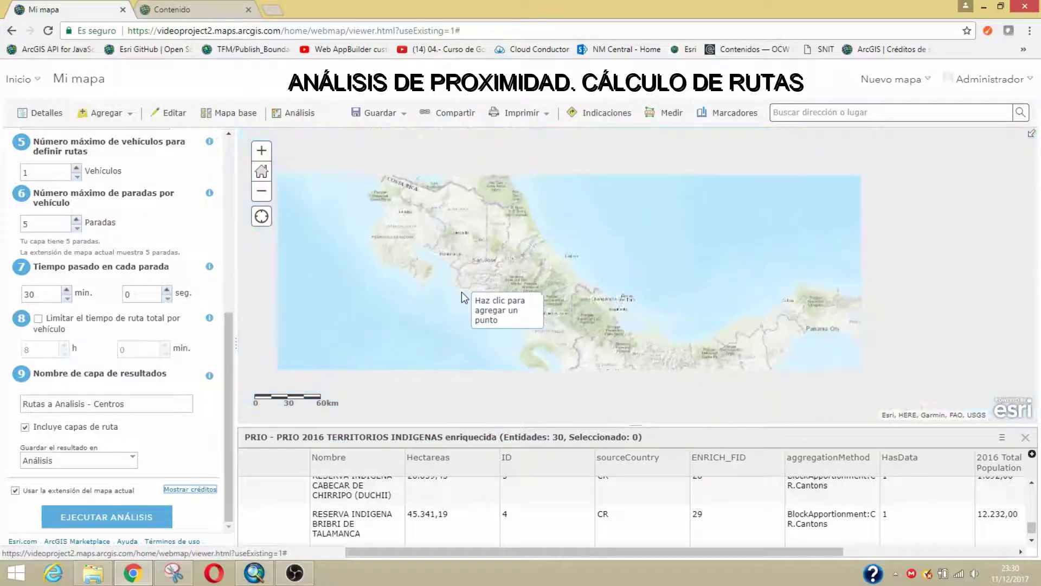
{"action": "left_click", "coordinate": [110, 518]}
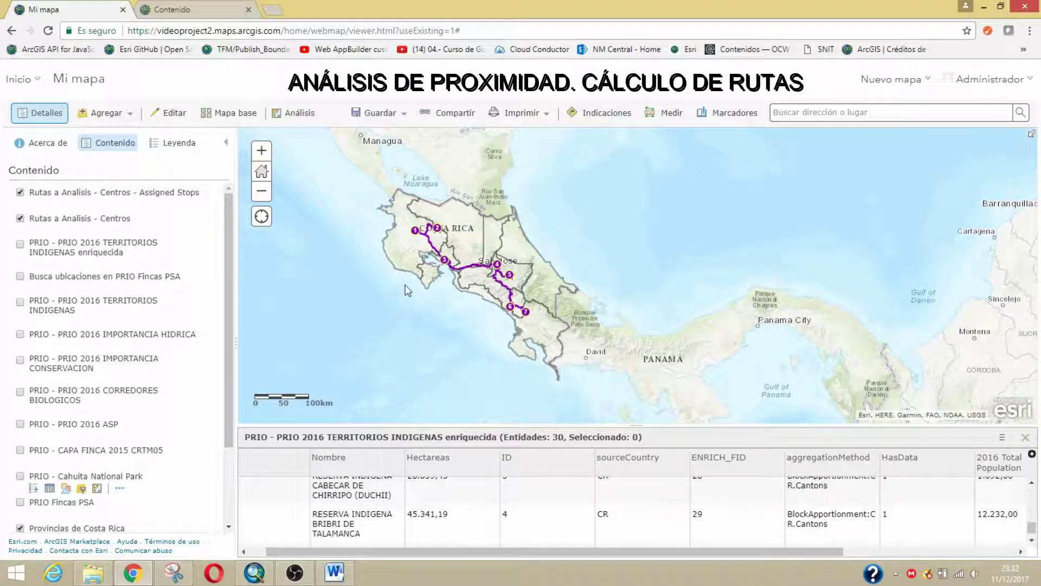
Show the attribute table of the Rutas a Analisis - Centros - Assigned Stops layer
{"action": "scroll", "coordinate": [402, 251], "scroll_direction": "up", "scroll_amount": 1}
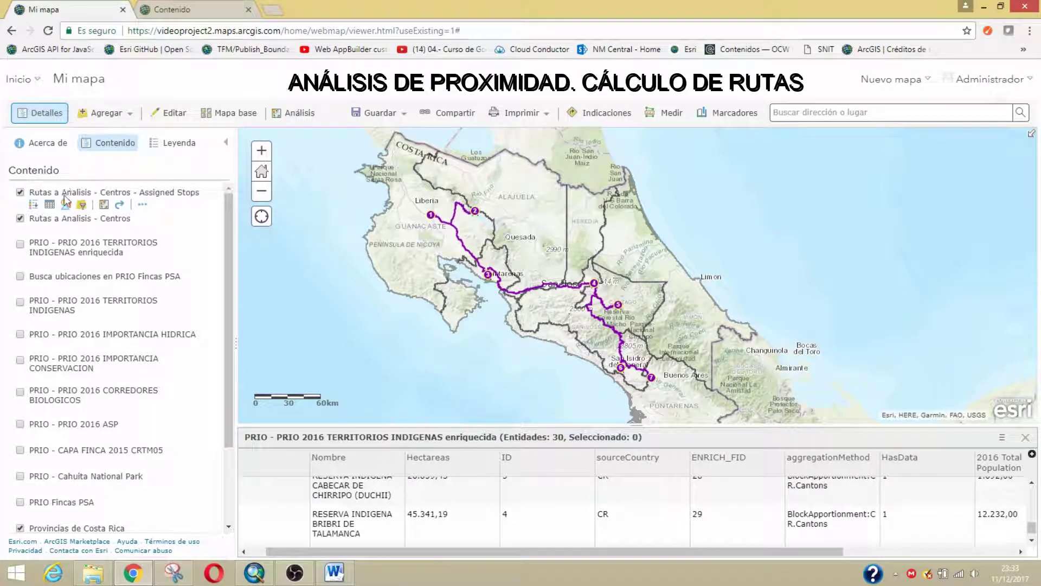
{"action": "mouse_move", "coordinate": [38, 202]}
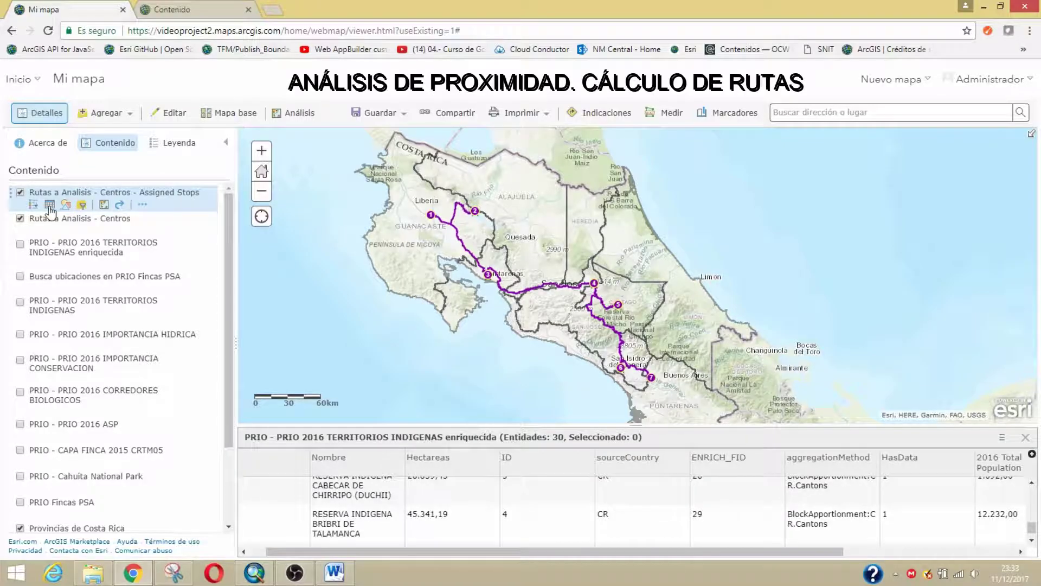
{"action": "left_click", "coordinate": [20, 219]}
{"action": "left_click", "coordinate": [20, 219]}
{"action": "left_click", "coordinate": [50, 204]}
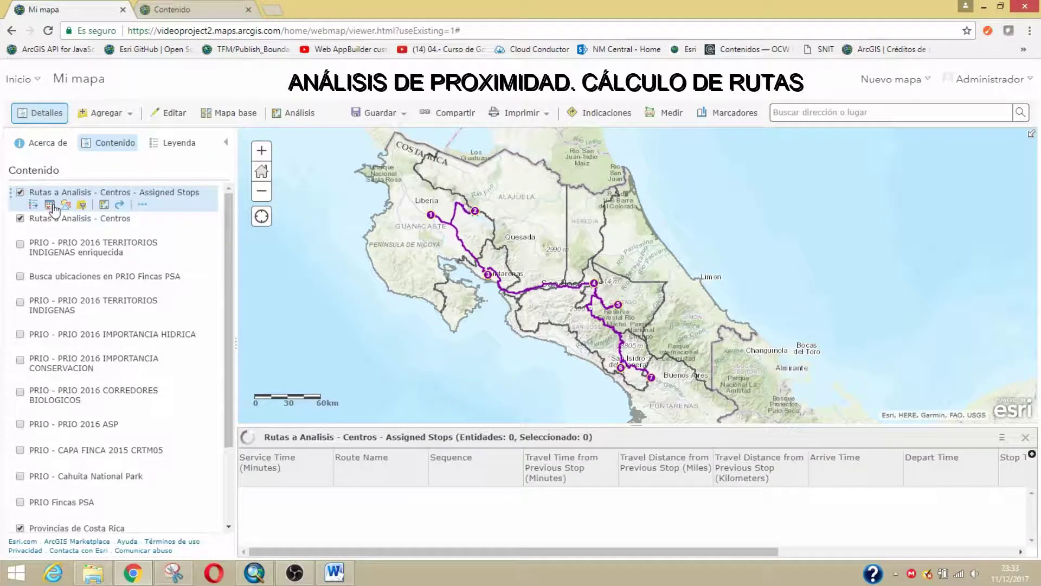
{"action": "left_click", "coordinate": [50, 204]}
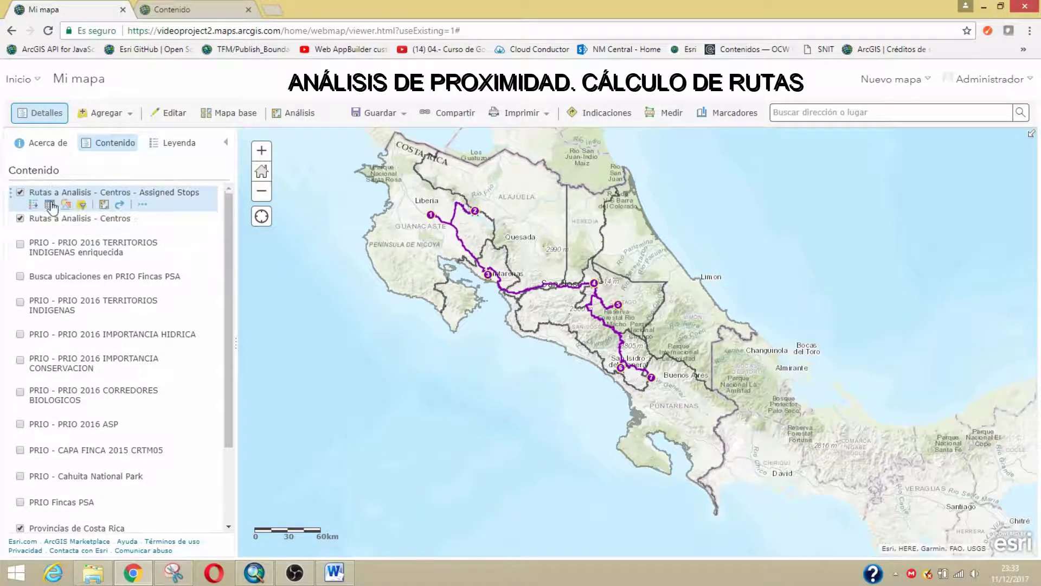
{"action": "left_click", "coordinate": [51, 205]}
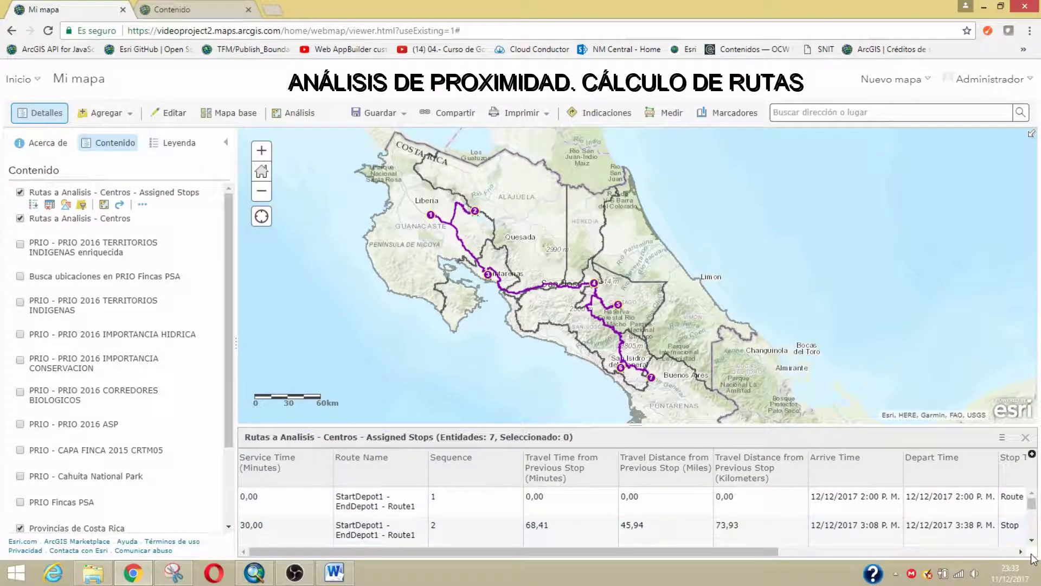
Examine the travel times, distances, arrival and departure times and stop types of all assigned stops, from route start to route end
{"action": "left_click_drag", "start_coordinate": [742, 552], "coordinate": [796, 553]}
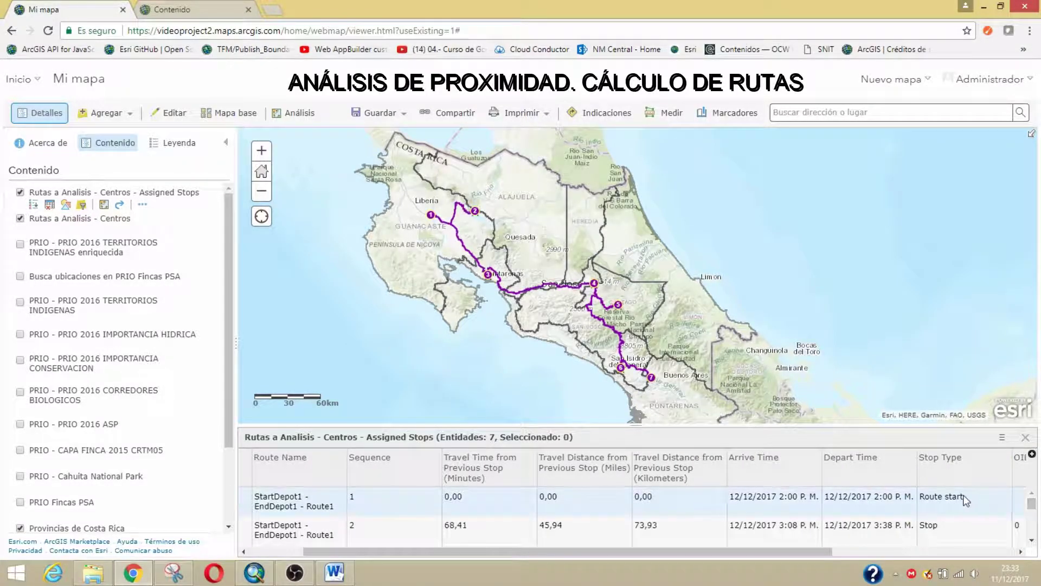
{"action": "left_click_drag", "start_coordinate": [1034, 505], "coordinate": [1034, 538]}
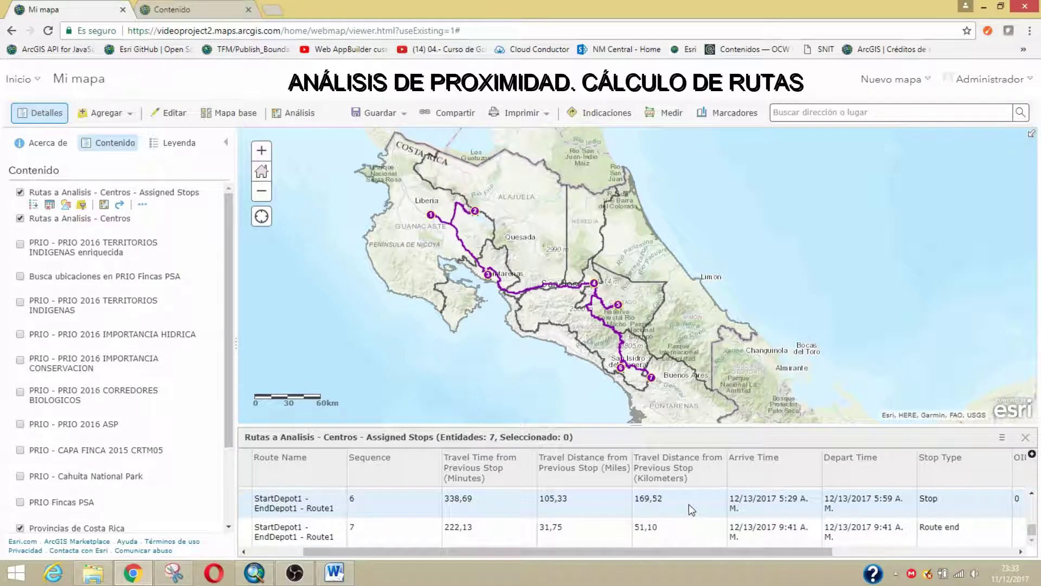
{"action": "scroll", "coordinate": [671, 531], "scroll_direction": "up", "scroll_amount": 5}
{"action": "scroll", "coordinate": [668, 526], "scroll_direction": "up", "scroll_amount": 1}
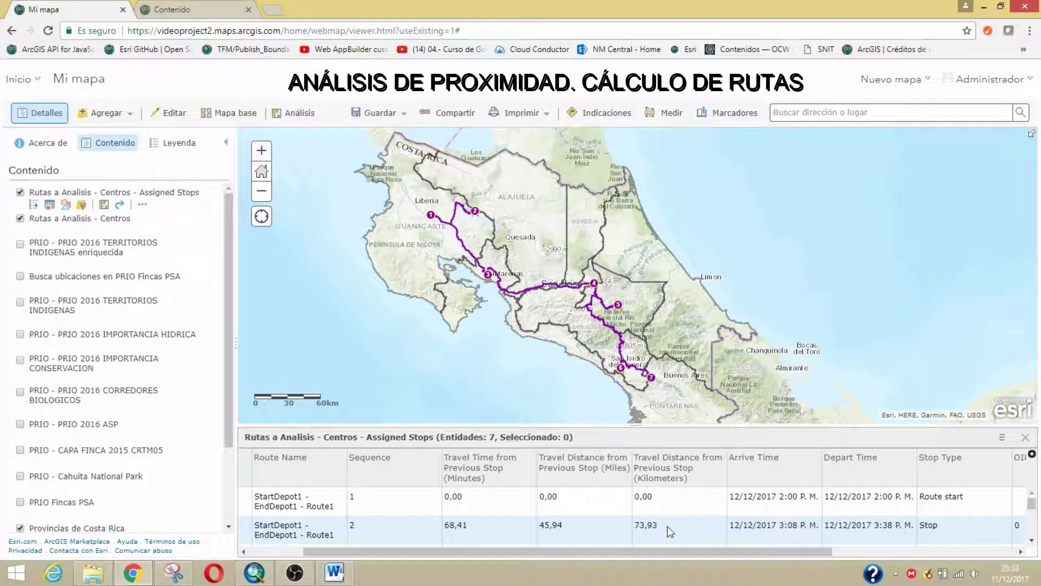
{"action": "scroll", "coordinate": [666, 513], "scroll_direction": "down", "scroll_amount": 3}
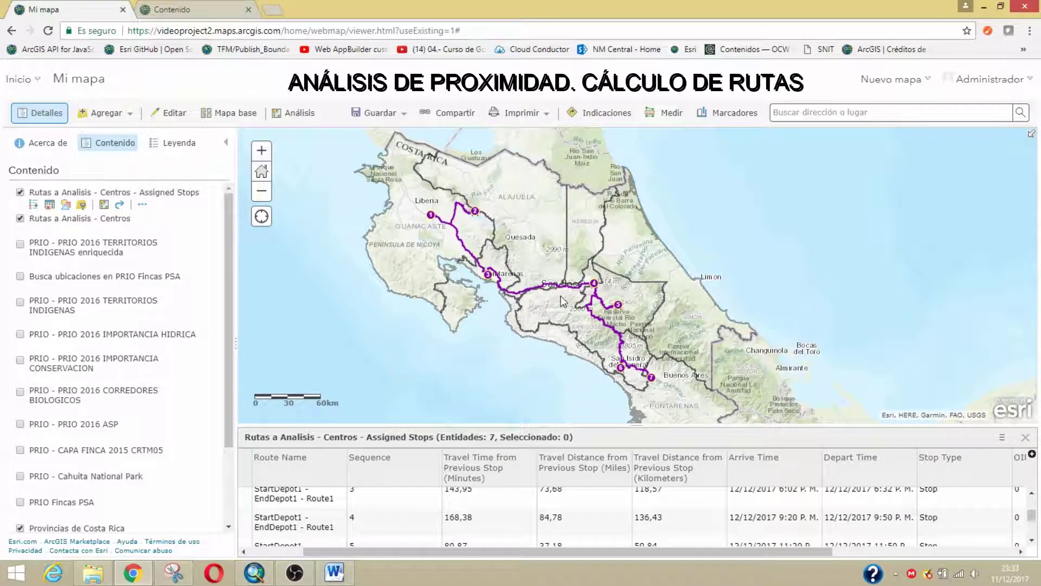
{"action": "scroll", "coordinate": [575, 513], "scroll_direction": "up", "scroll_amount": 3}
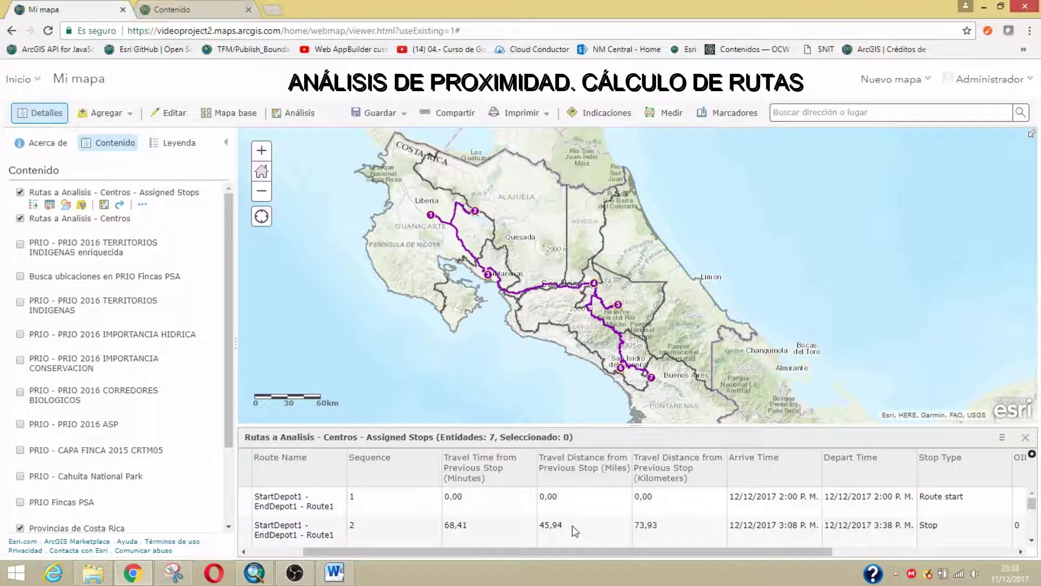
{"action": "scroll", "coordinate": [555, 522], "scroll_direction": "down", "scroll_amount": 3}
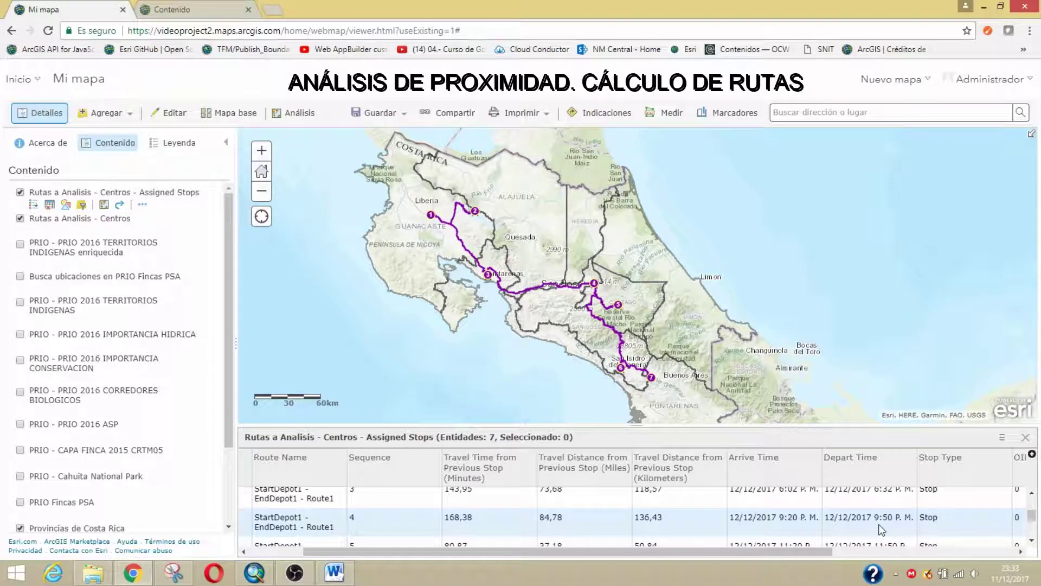
{"action": "scroll", "coordinate": [882, 531], "scroll_direction": "down", "scroll_amount": 2}
{"action": "scroll", "coordinate": [878, 526], "scroll_direction": "up", "scroll_amount": 5}
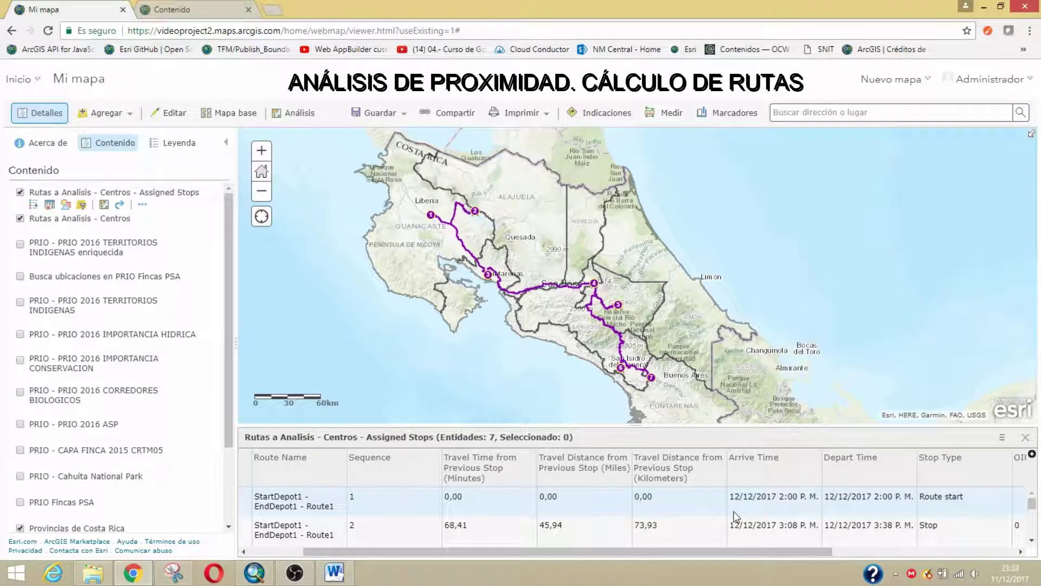
{"action": "scroll", "coordinate": [734, 511], "scroll_direction": "down", "scroll_amount": 5}
{"action": "scroll", "coordinate": [736, 517], "scroll_direction": "up", "scroll_amount": 5}
{"action": "scroll", "coordinate": [752, 510], "scroll_direction": "down", "scroll_amount": 5}
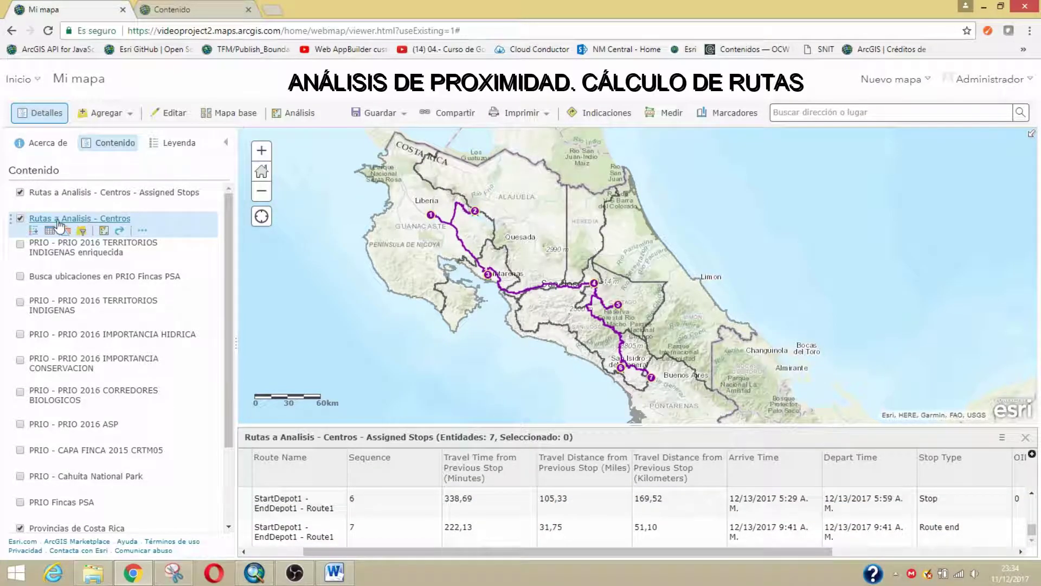
Review the route's total time, distance, start and end values in the Rutas a Analisis - Centros attribute table
{"action": "left_click", "coordinate": [20, 218]}
{"action": "left_click", "coordinate": [20, 219]}
{"action": "left_click", "coordinate": [50, 231]}
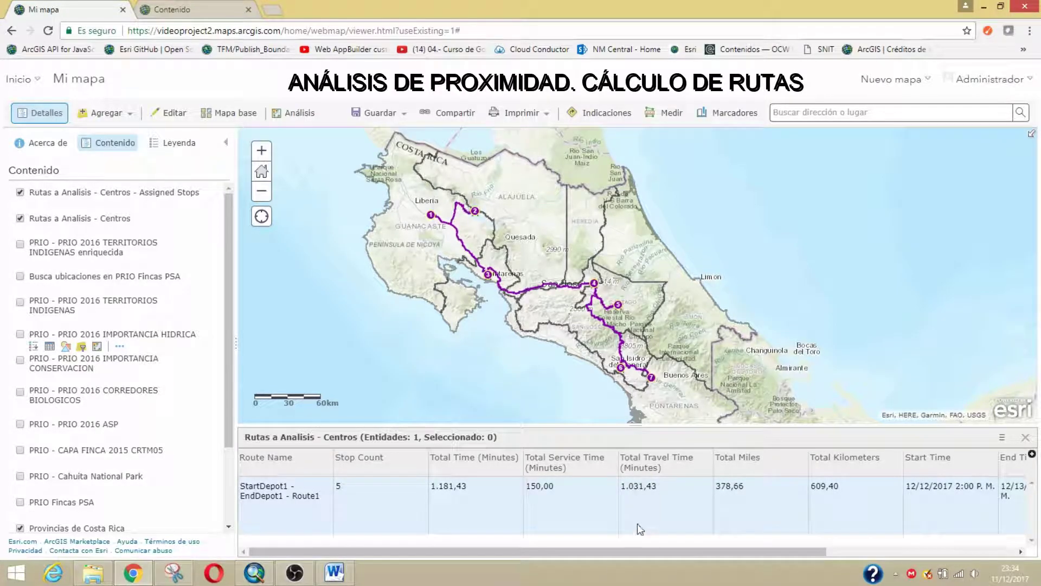
{"action": "left_click_drag", "start_coordinate": [635, 553], "coordinate": [851, 556]}
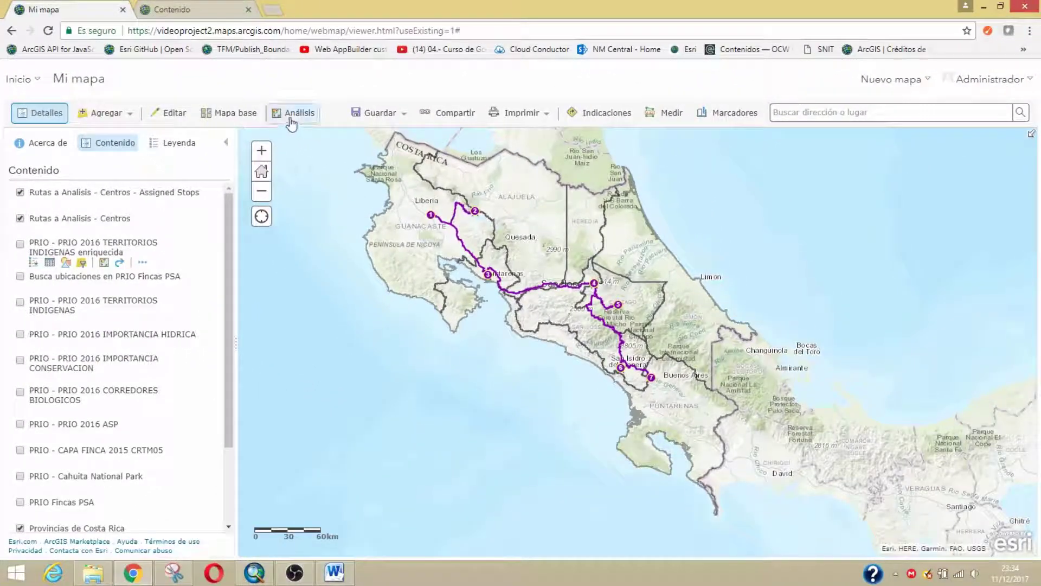
Browse the proximity analysis tools and the data management analysis tools
{"action": "left_click", "coordinate": [291, 122]}
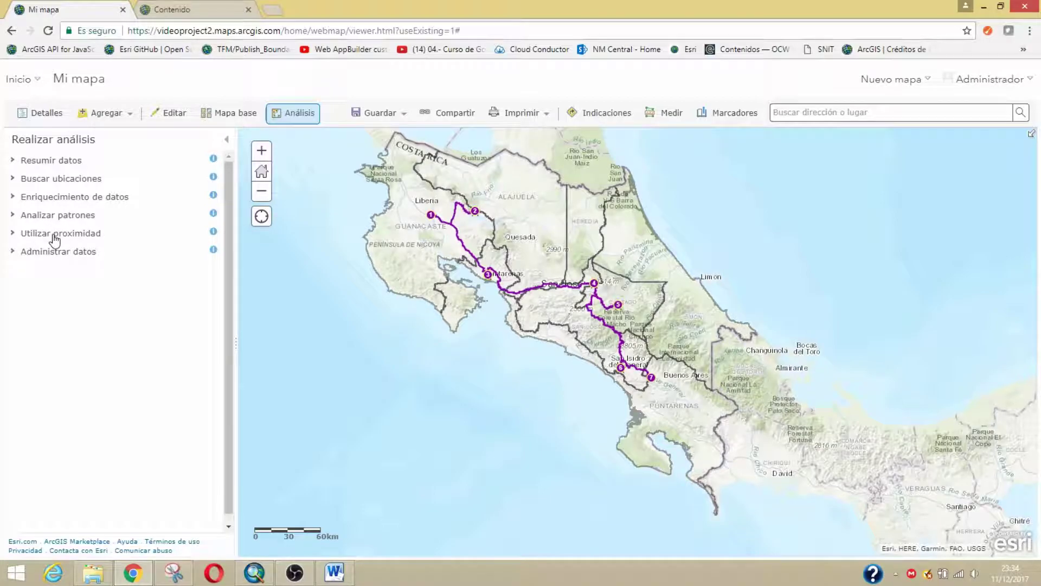
{"action": "left_click", "coordinate": [55, 234]}
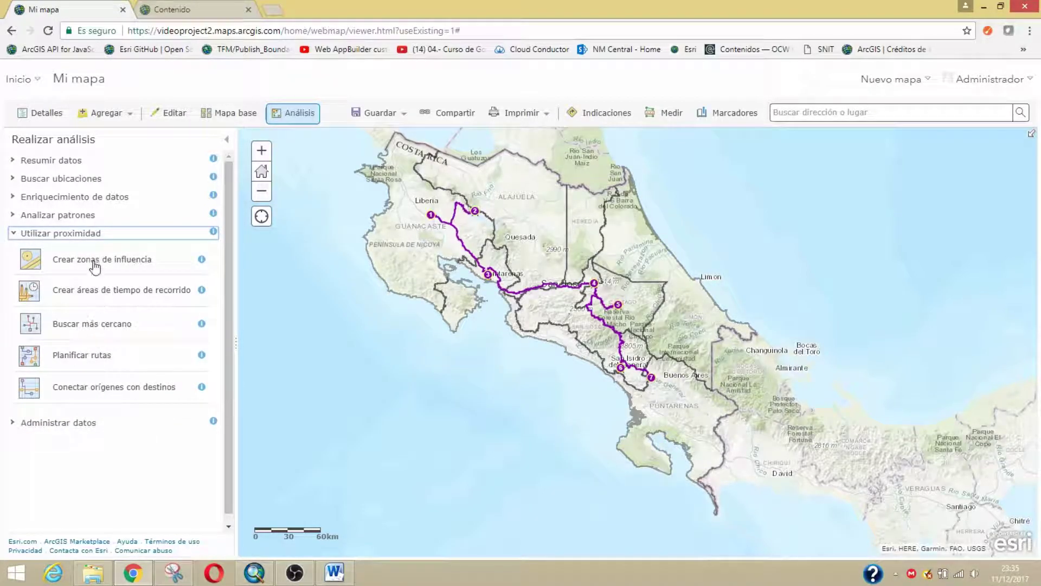
{"action": "left_click", "coordinate": [67, 235]}
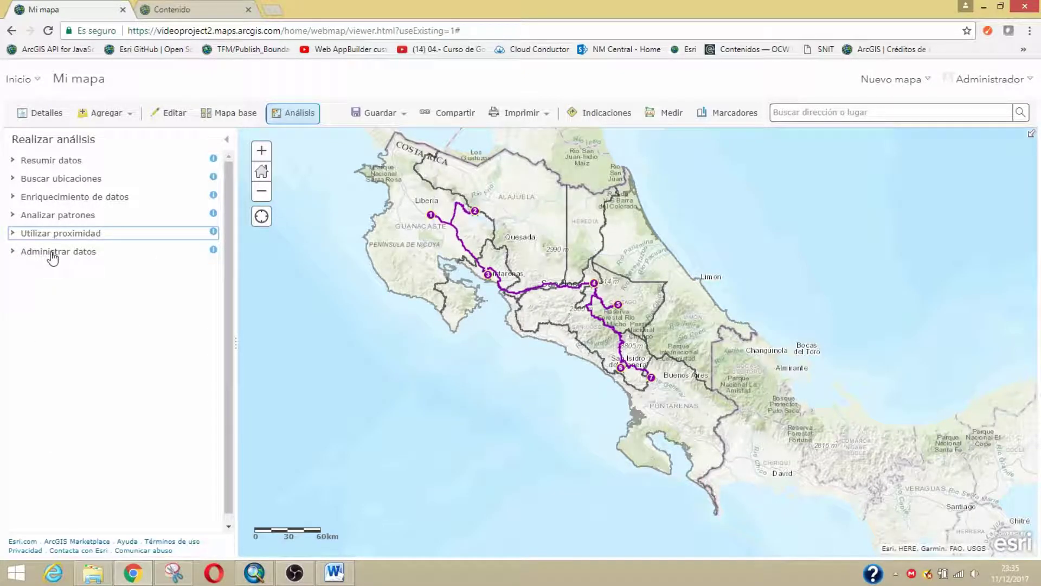
{"action": "left_click", "coordinate": [53, 255]}
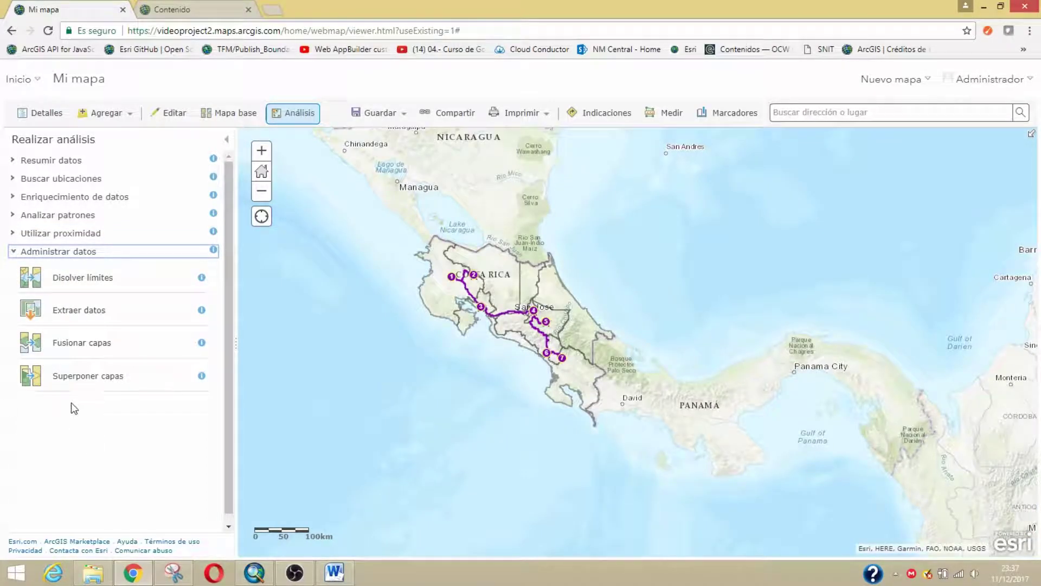
Examine the parameters of the Superponer capas tool, including its overlay methods, and return to the analysis tool list
{"action": "left_click", "coordinate": [83, 376]}
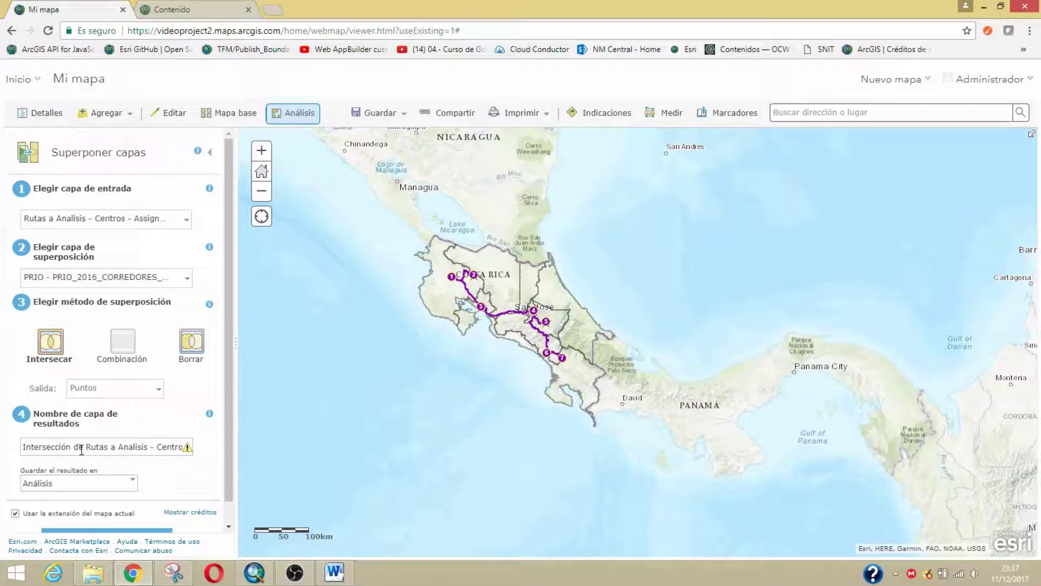
{"action": "scroll", "coordinate": [82, 453], "scroll_direction": "down", "scroll_amount": 1}
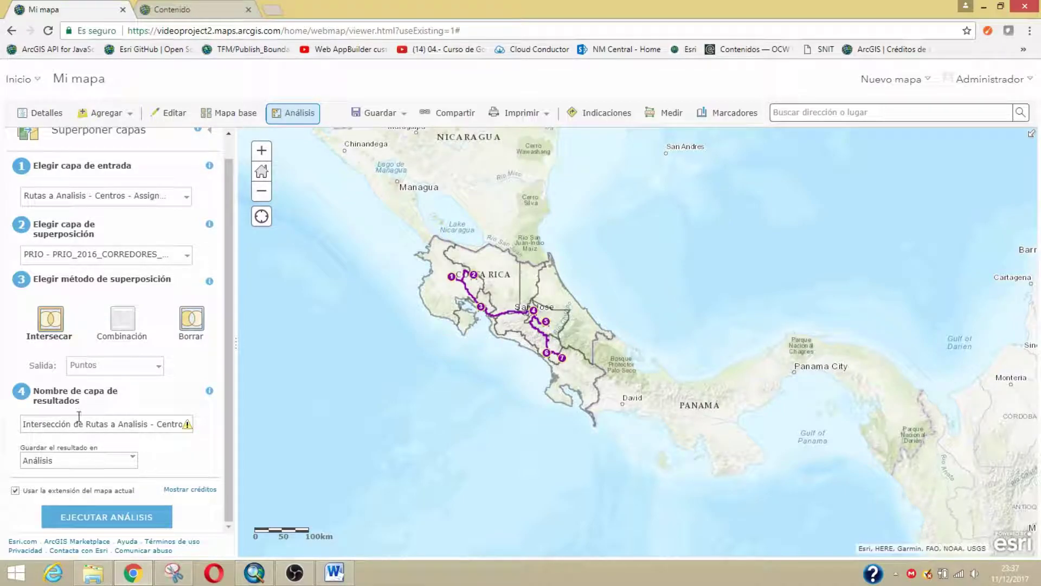
{"action": "mouse_move", "coordinate": [113, 572]}
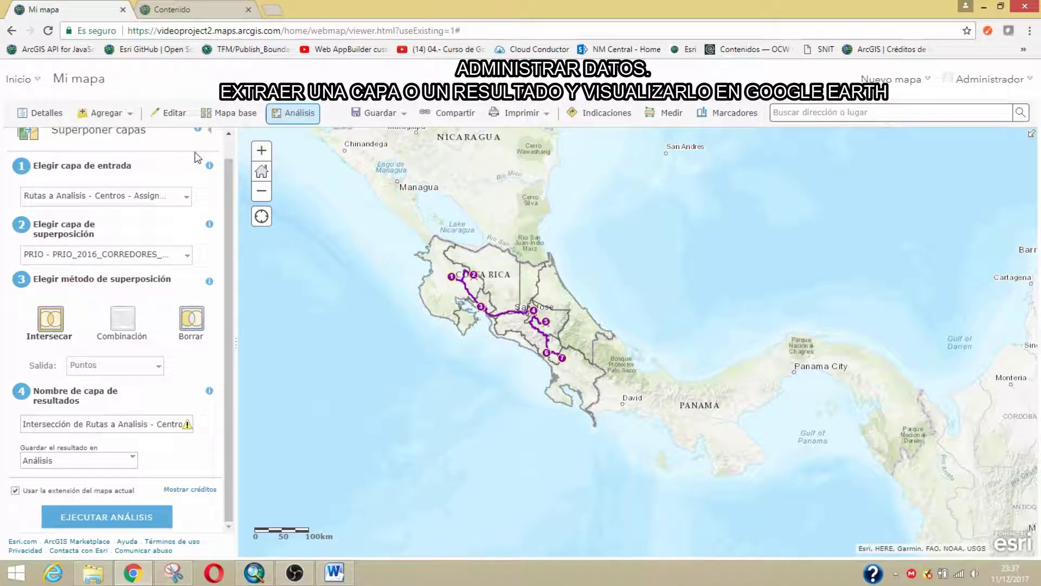
{"action": "scroll", "coordinate": [184, 255], "scroll_direction": "up", "scroll_amount": 1}
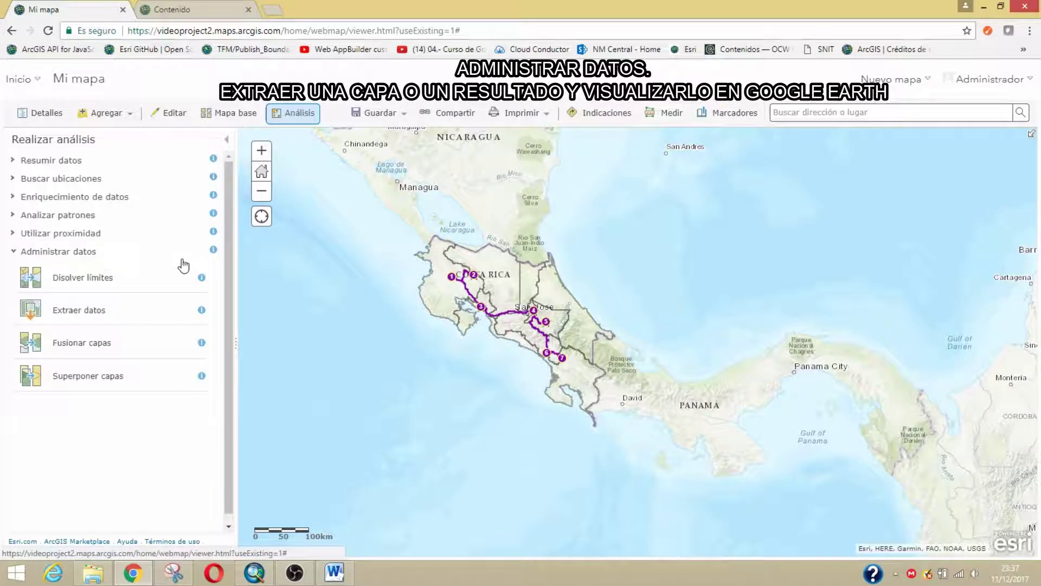
Set up Extraer datos for the Rutas a Analisis - Centros and Assigned Stops layers, with KML (.kmz o .zip) as output format
{"action": "left_click", "coordinate": [69, 315]}
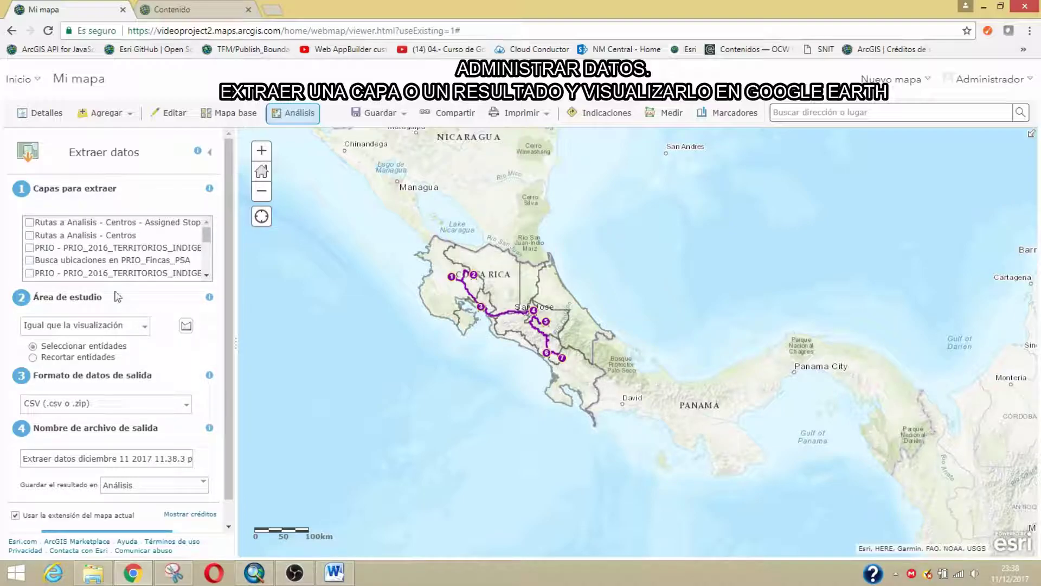
{"action": "left_click", "coordinate": [30, 223]}
{"action": "left_click", "coordinate": [30, 235]}
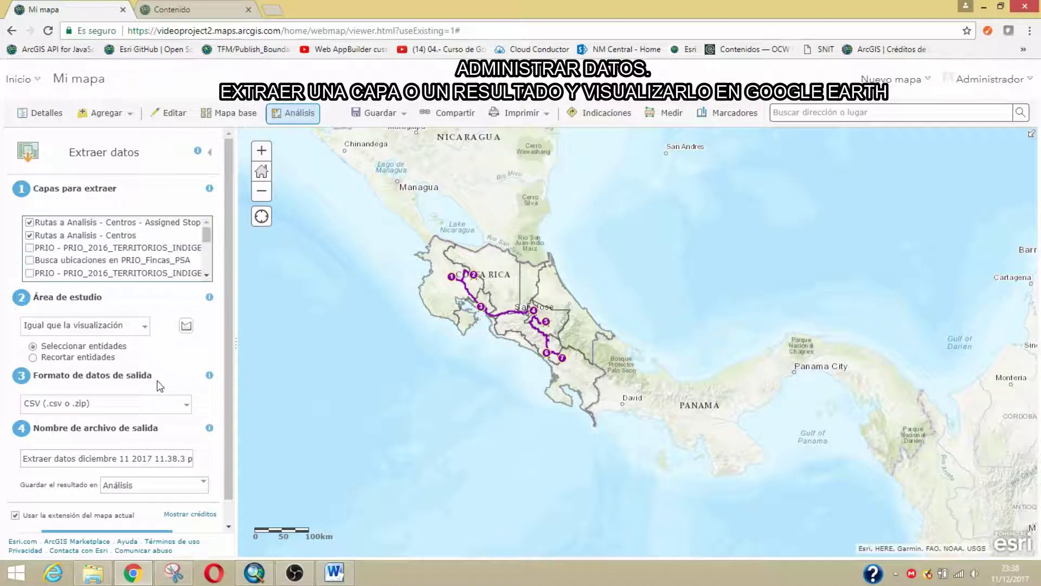
{"action": "left_click", "coordinate": [181, 411]}
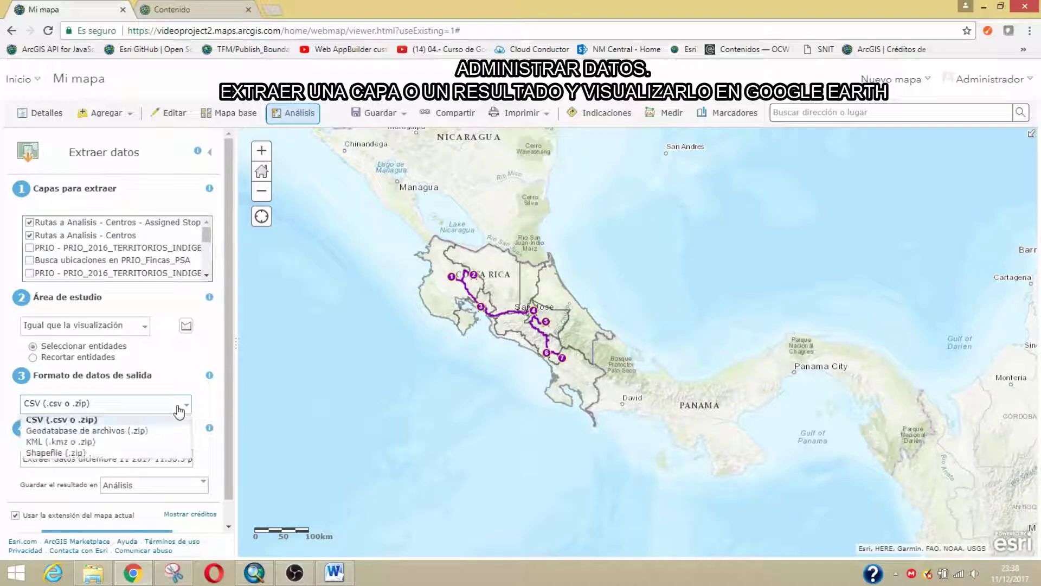
{"action": "left_click", "coordinate": [64, 441]}
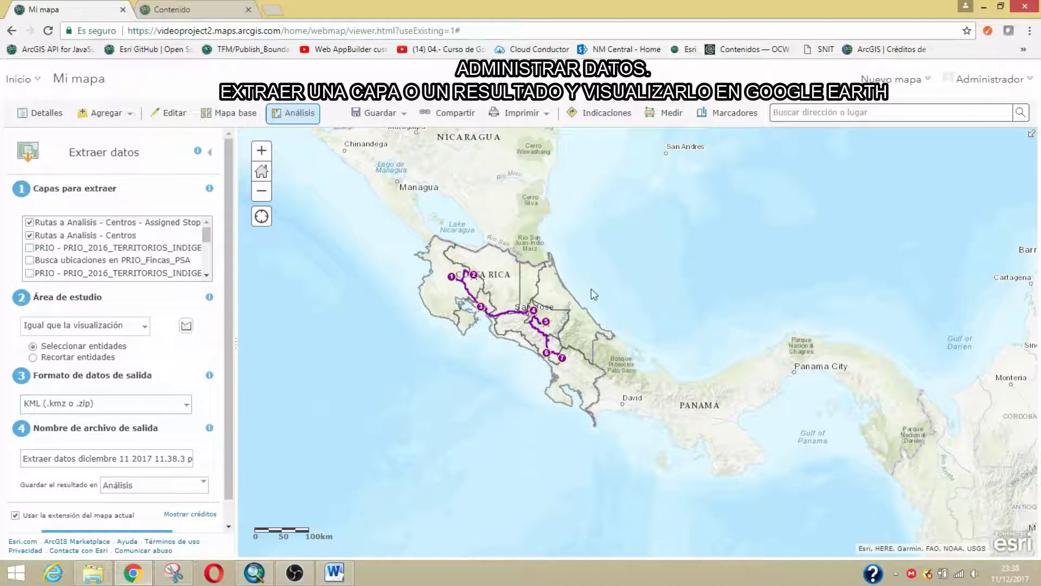
{"action": "scroll", "coordinate": [467, 276], "scroll_direction": "up", "scroll_amount": 1}
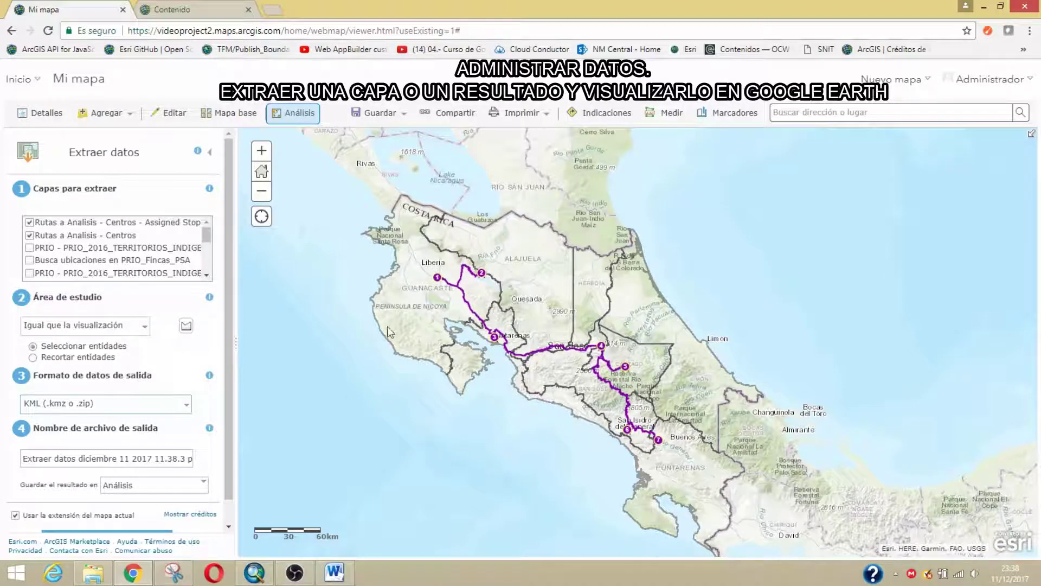
{"action": "scroll", "coordinate": [497, 275], "scroll_direction": "down", "scroll_amount": 1}
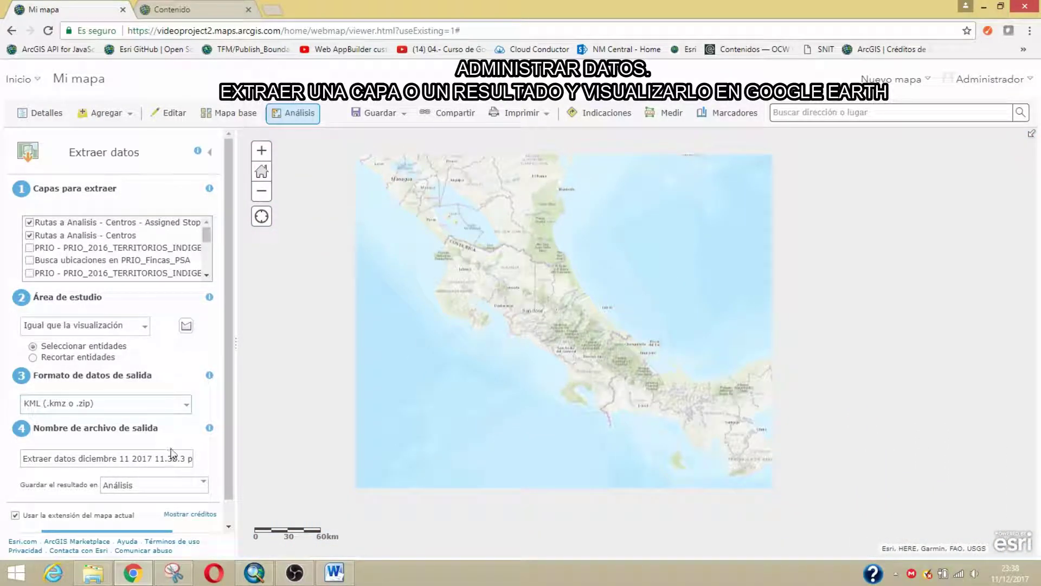
{"action": "scroll", "coordinate": [218, 368], "scroll_direction": "down", "scroll_amount": 1}
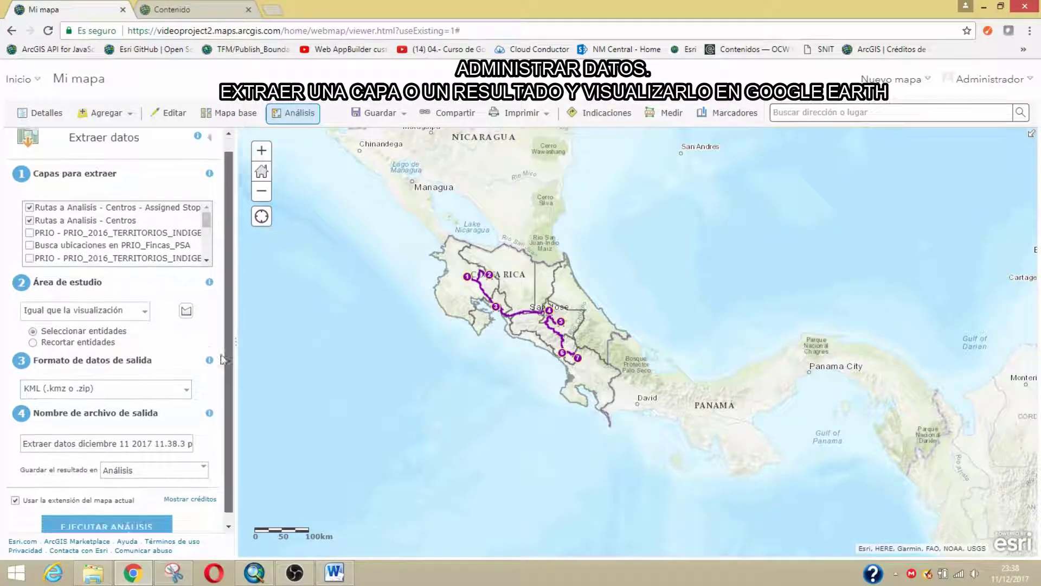
Check the credit usage report for the KML extraction, run the Extraer datos analysis and acknowledge the information message
{"action": "left_click_drag", "start_coordinate": [127, 436], "coordinate": [186, 438]}
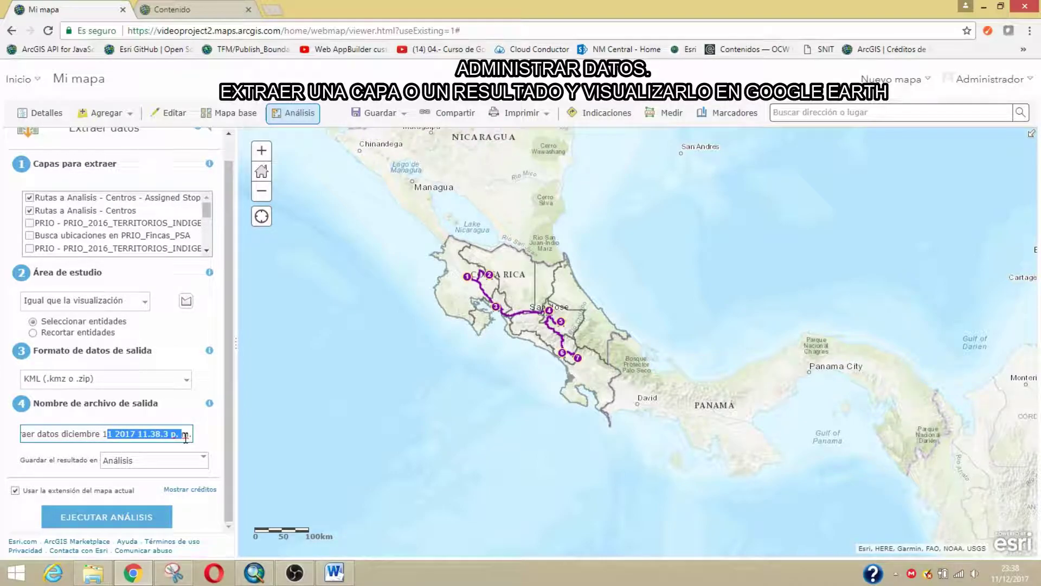
{"action": "left_click", "coordinate": [94, 439]}
{"action": "left_click", "coordinate": [194, 494]}
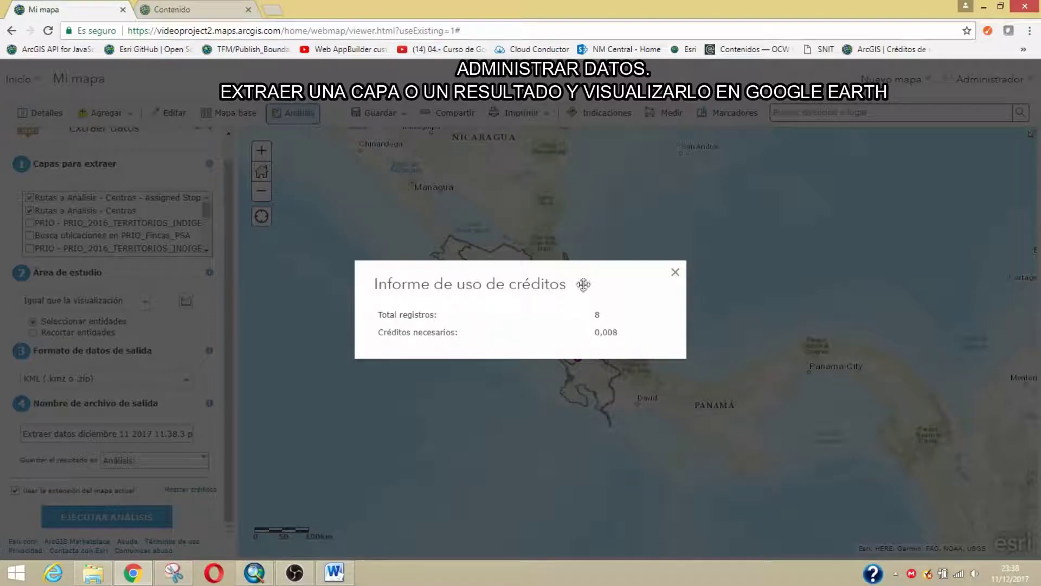
{"action": "left_click_drag", "start_coordinate": [587, 284], "coordinate": [768, 428]}
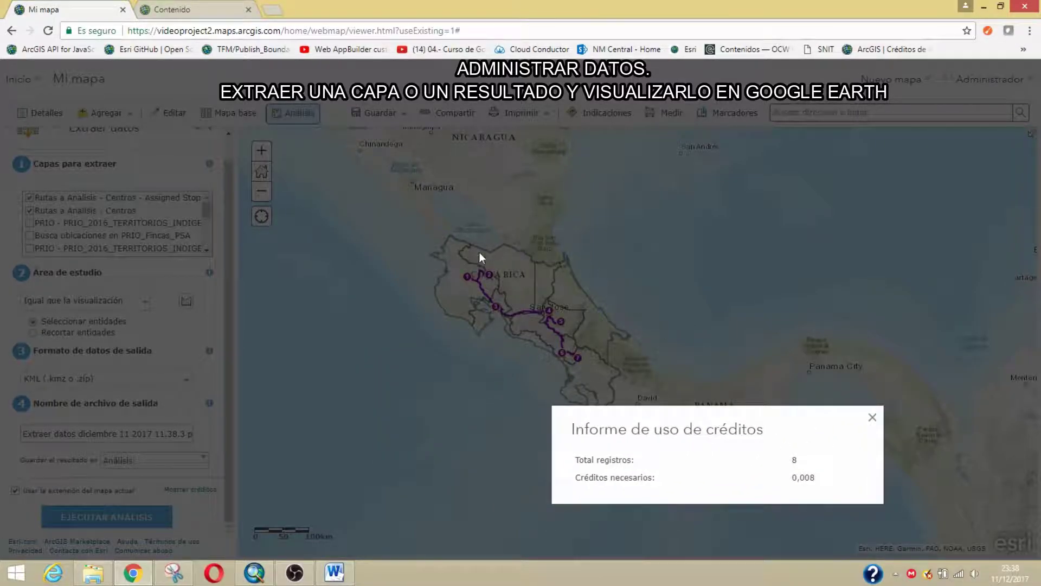
{"action": "left_click_drag", "start_coordinate": [685, 417], "coordinate": [545, 318]}
{"action": "left_click", "coordinate": [733, 320]}
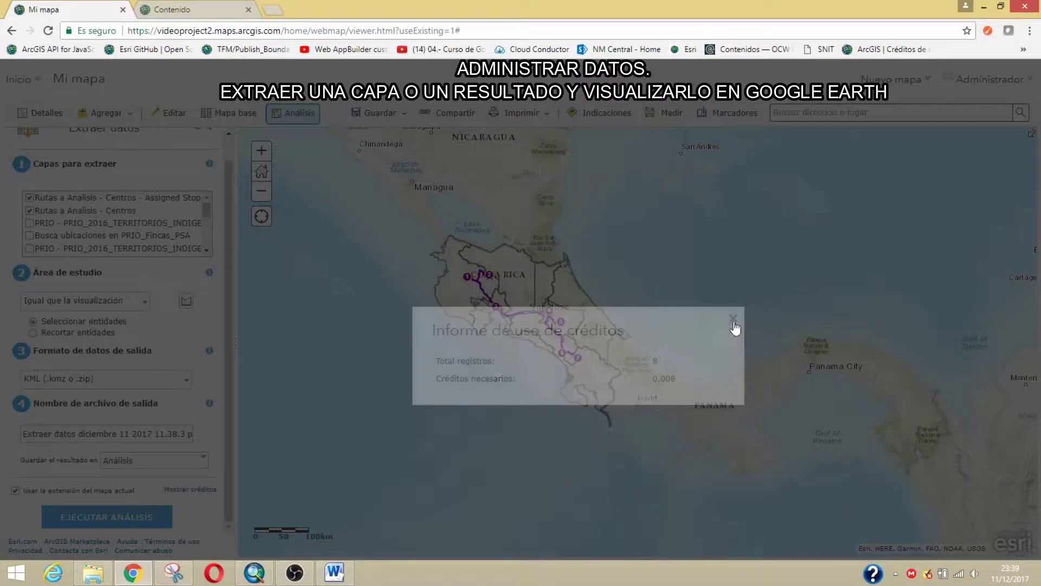
{"action": "left_click", "coordinate": [107, 517]}
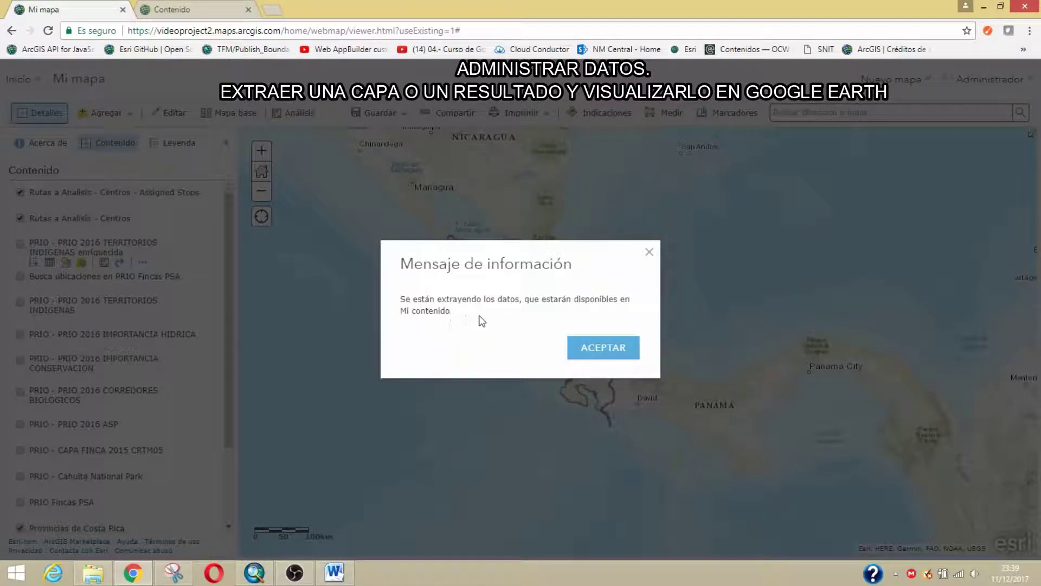
{"action": "left_click", "coordinate": [615, 357]}
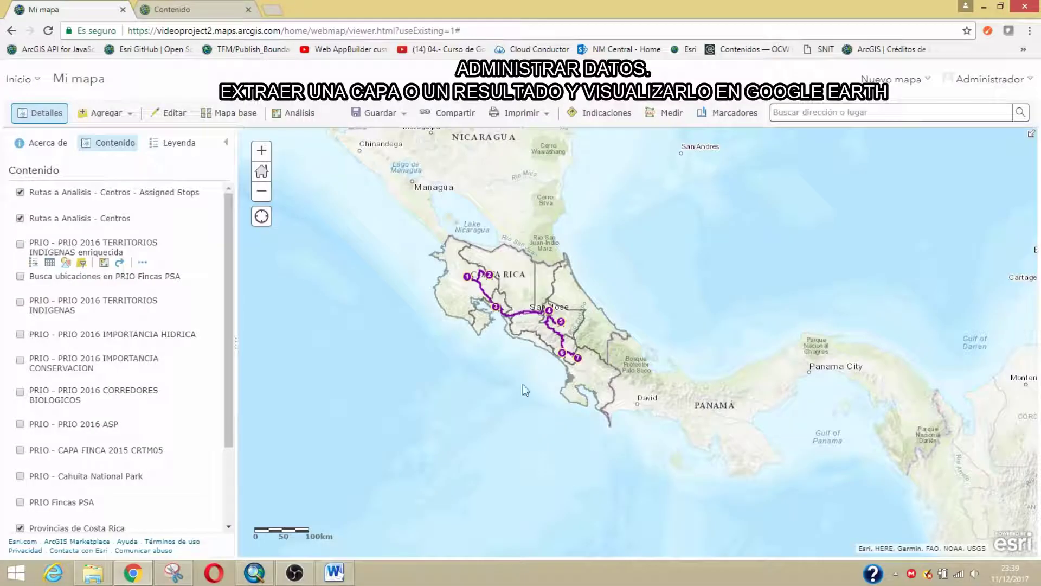
Refresh the Análisis folder in Mi contenido and download the KML Collection item "Extraer datos diciembre 11 2017 11.38.3 p. m."
{"action": "left_click", "coordinate": [185, 10]}
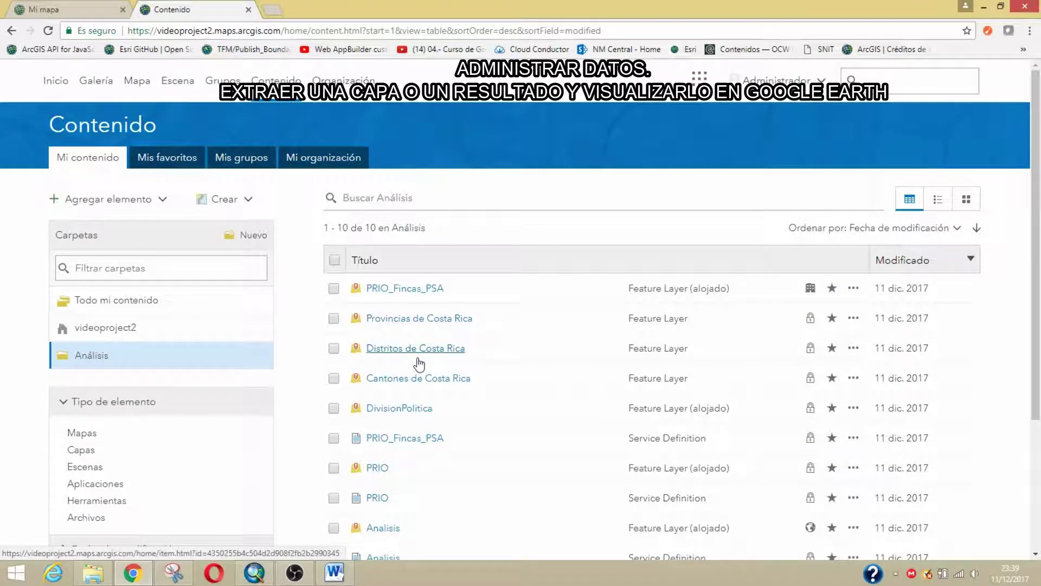
{"action": "scroll", "coordinate": [419, 363], "scroll_direction": "down", "scroll_amount": 2}
{"action": "scroll", "coordinate": [419, 361], "scroll_direction": "up", "scroll_amount": 2}
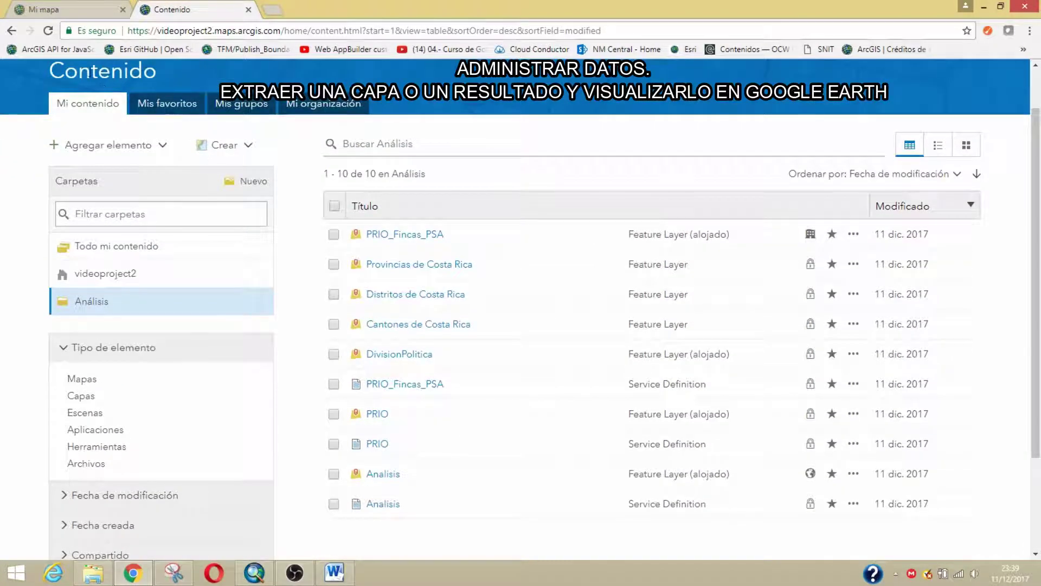
{"action": "left_click", "coordinate": [49, 31]}
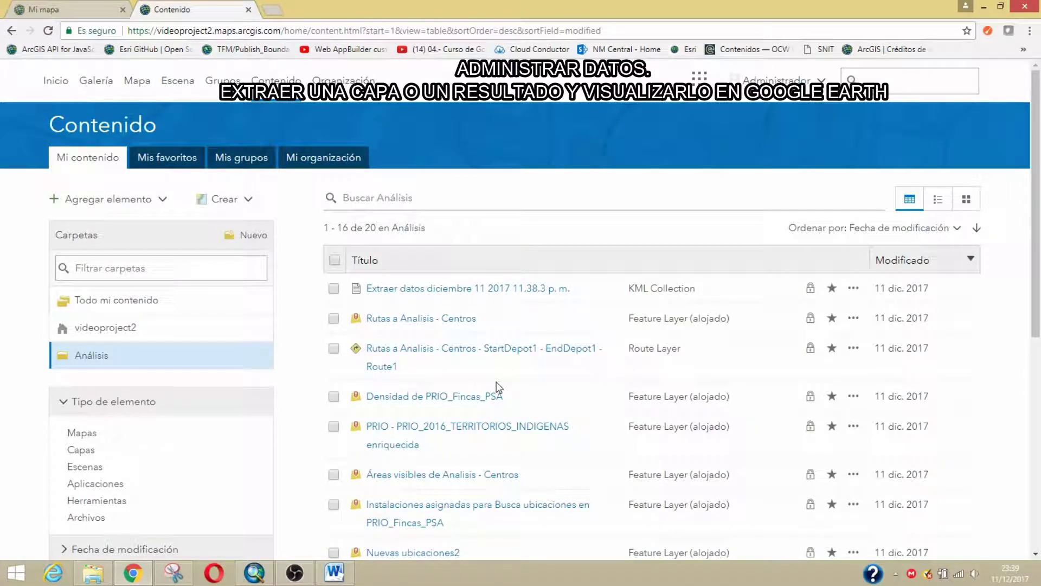
{"action": "left_click", "coordinate": [442, 288]}
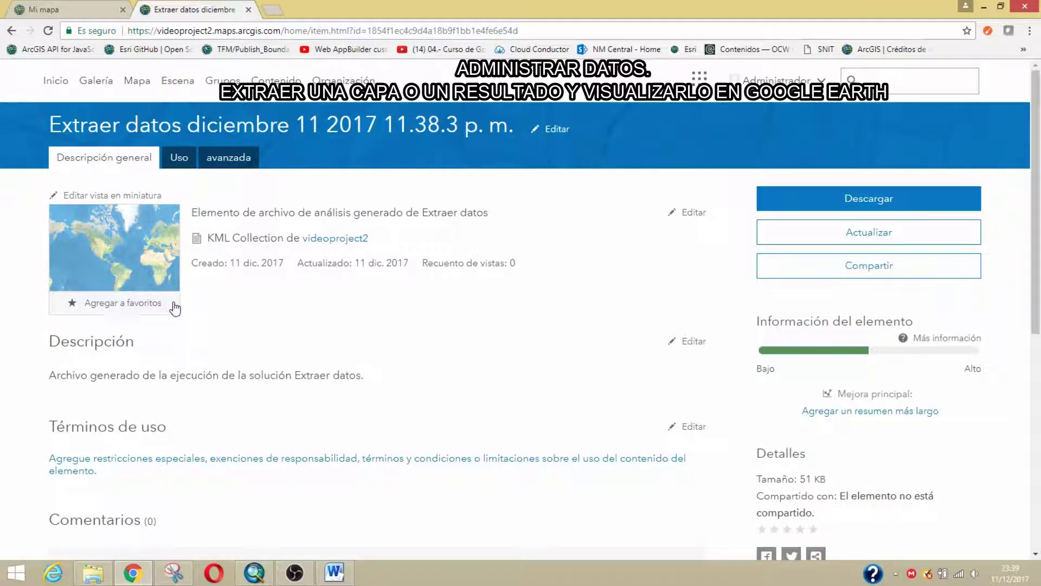
{"action": "left_click", "coordinate": [863, 200]}
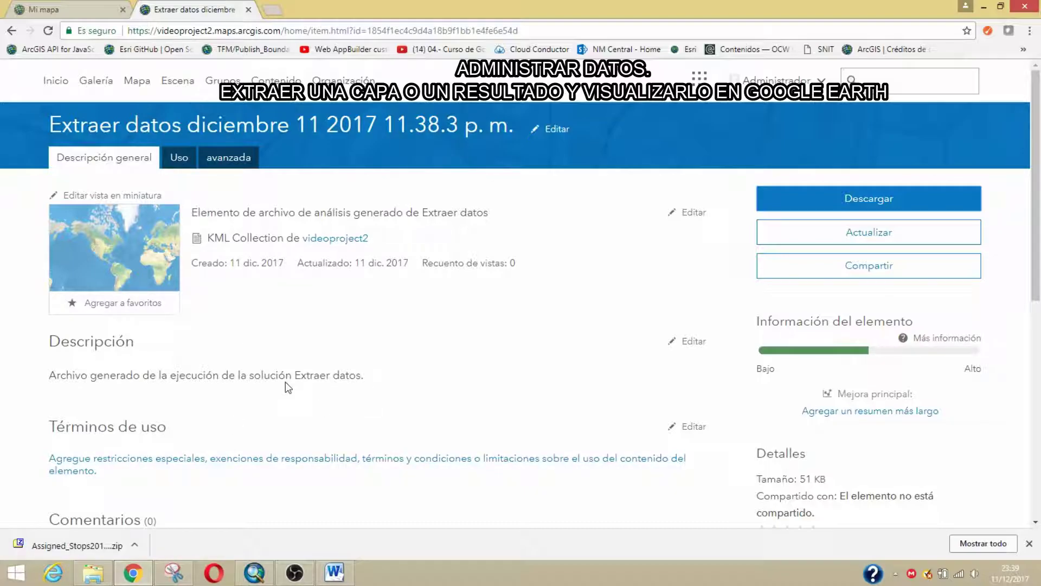
Locate the downloaded Assigned_Stops file on disk by showing the Descargas folder in the file explorer
{"action": "left_click", "coordinate": [133, 544]}
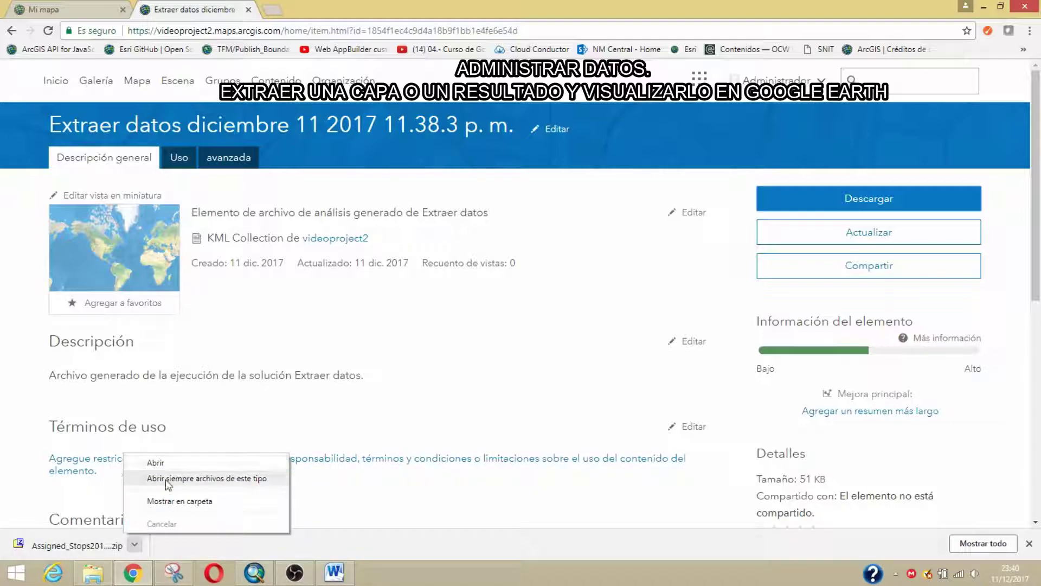
{"action": "left_click", "coordinate": [169, 500]}
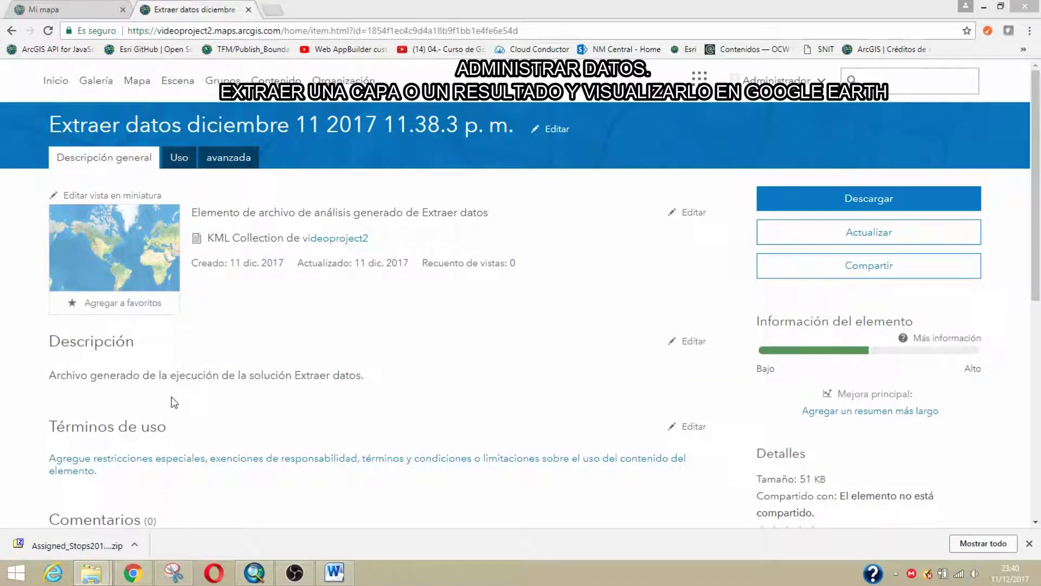
{"action": "left_click_drag", "start_coordinate": [208, 237], "coordinate": [230, 240]}
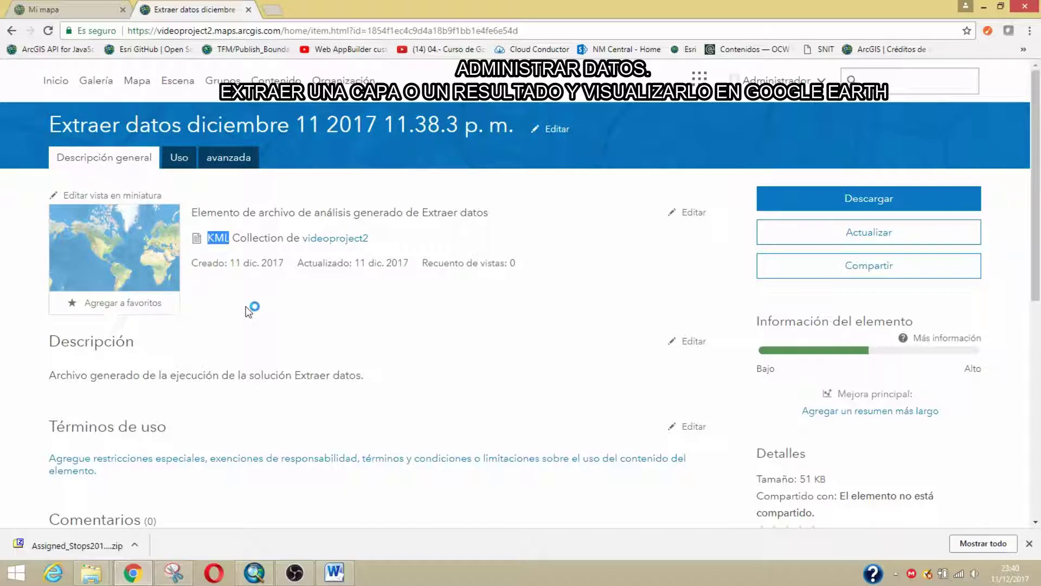
{"action": "left_click", "coordinate": [99, 576]}
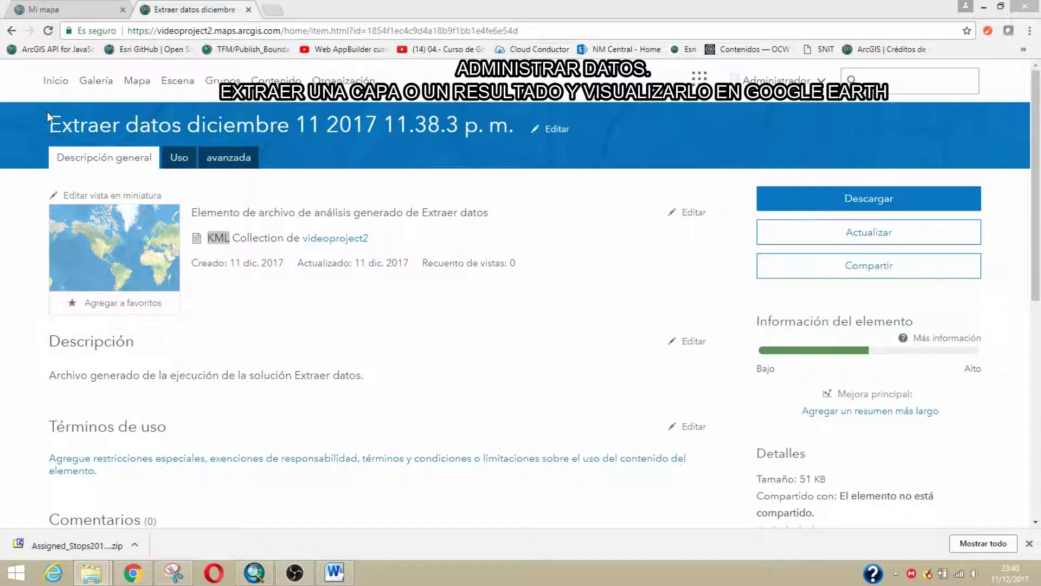
{"action": "left_click", "coordinate": [984, 7]}
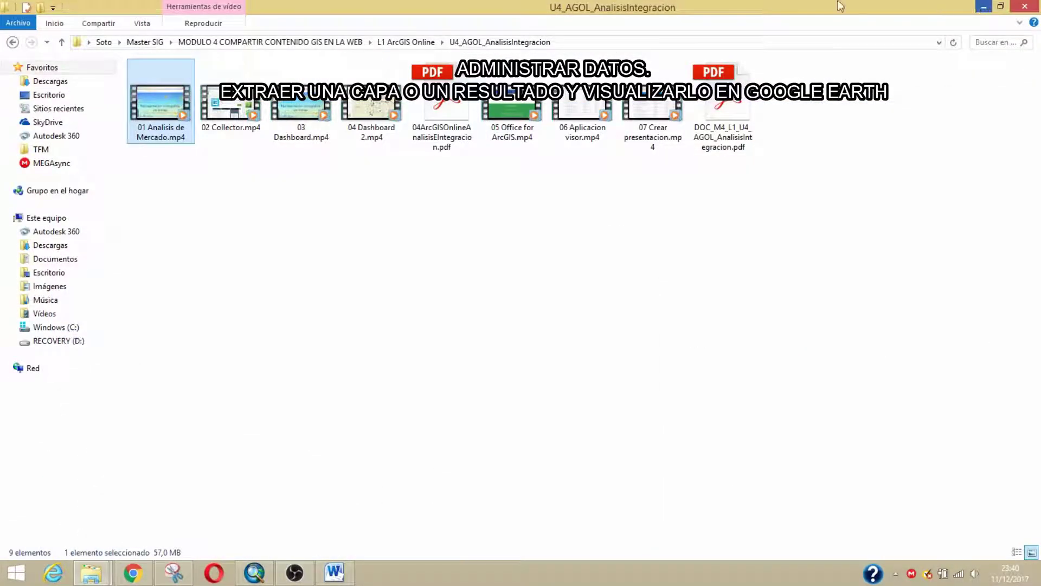
{"action": "left_click", "coordinate": [51, 81]}
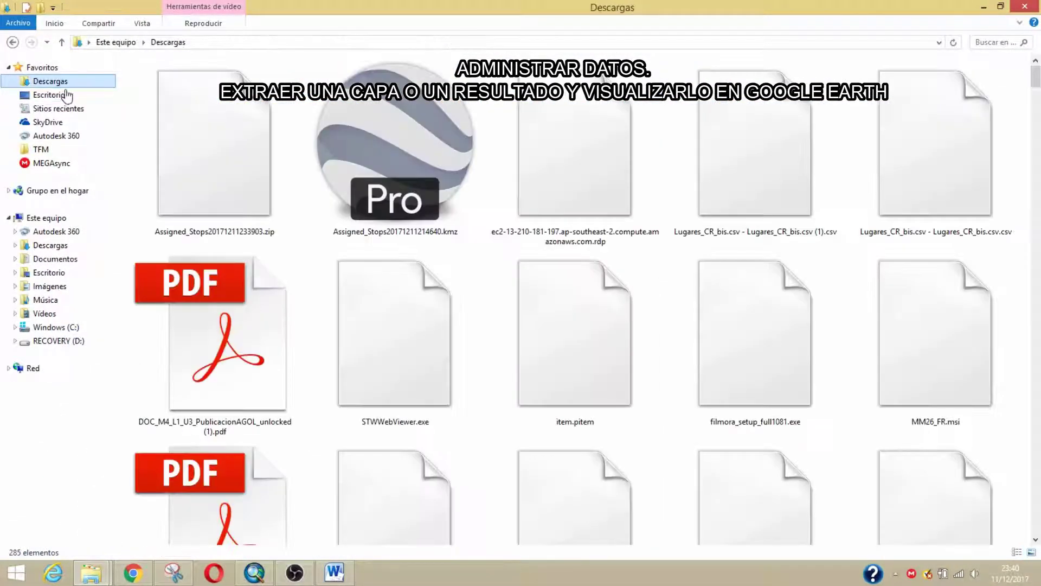
Open Assigned_Stops20171211214640.kmz in Google Earth Pro and dismiss the Sugerencias iniciales window
{"action": "left_click", "coordinate": [402, 181]}
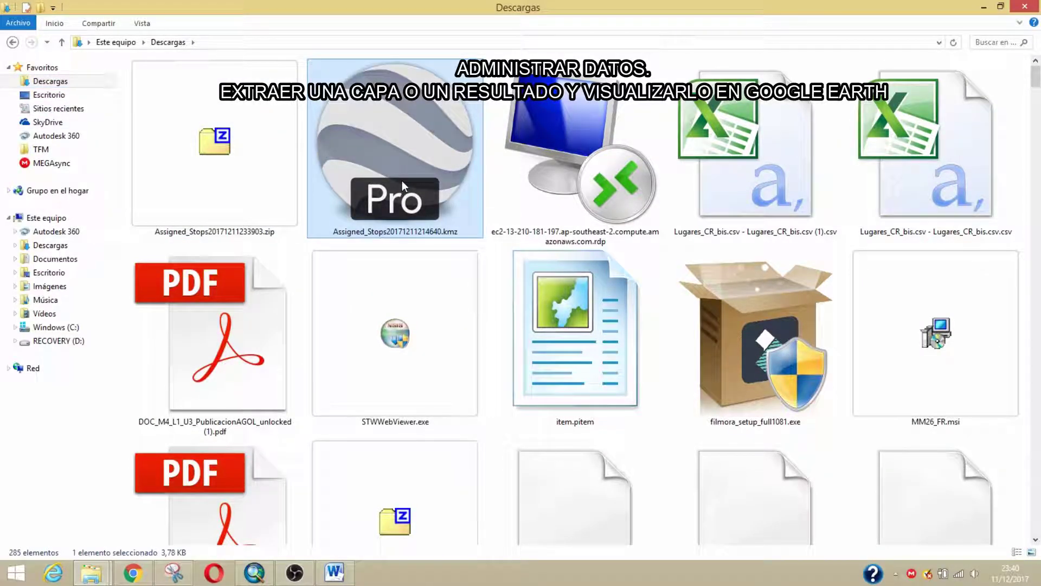
{"action": "double_click", "coordinate": [401, 145]}
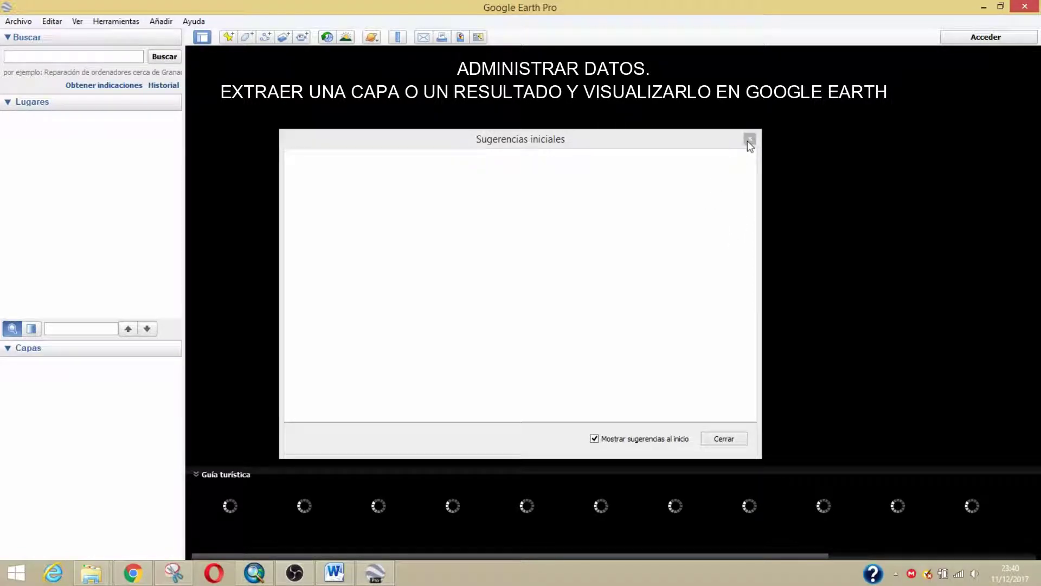
{"action": "left_click", "coordinate": [715, 440]}
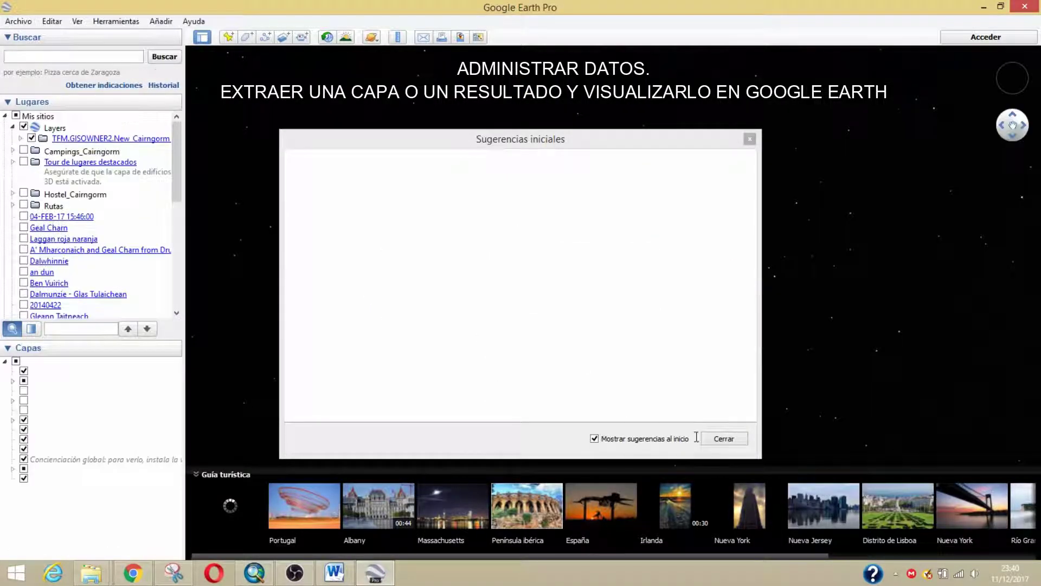
{"action": "left_click", "coordinate": [719, 439]}
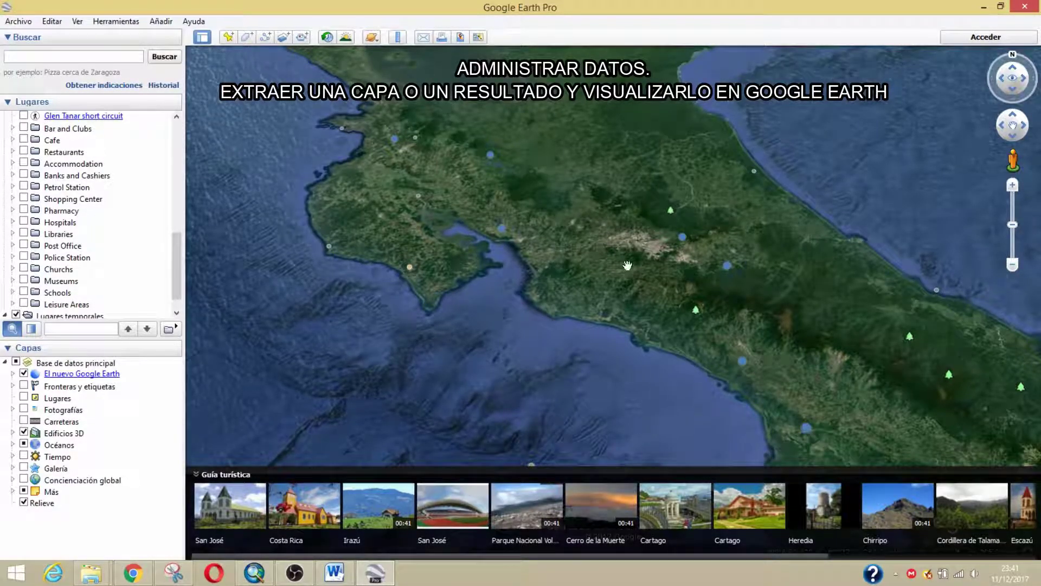
Examine the Assigned Stops points over Costa Rica, including the attribute details of one stop
{"action": "left_click_drag", "start_coordinate": [573, 271], "coordinate": [350, 132]}
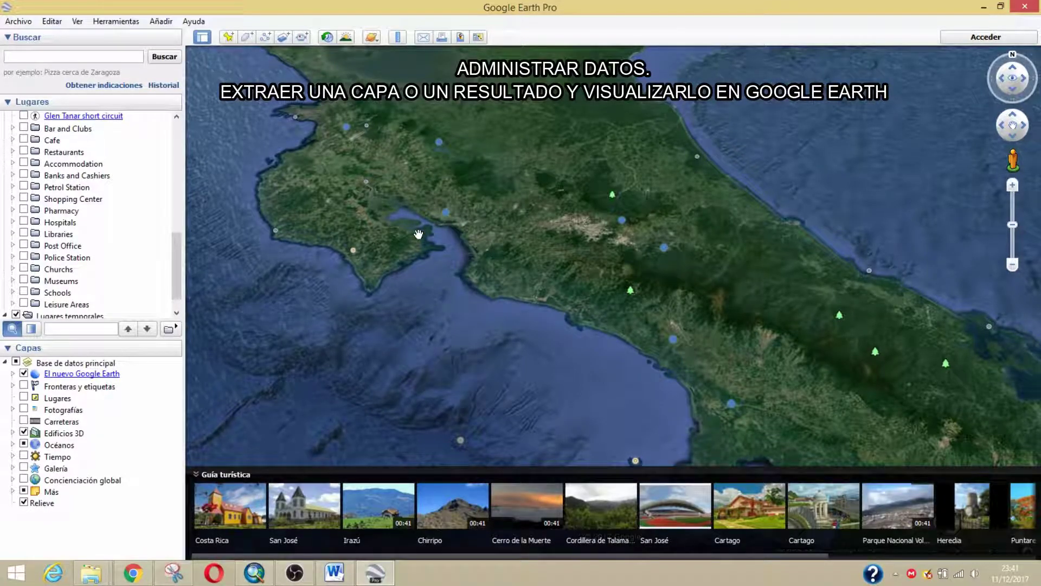
{"action": "left_click", "coordinate": [447, 214]}
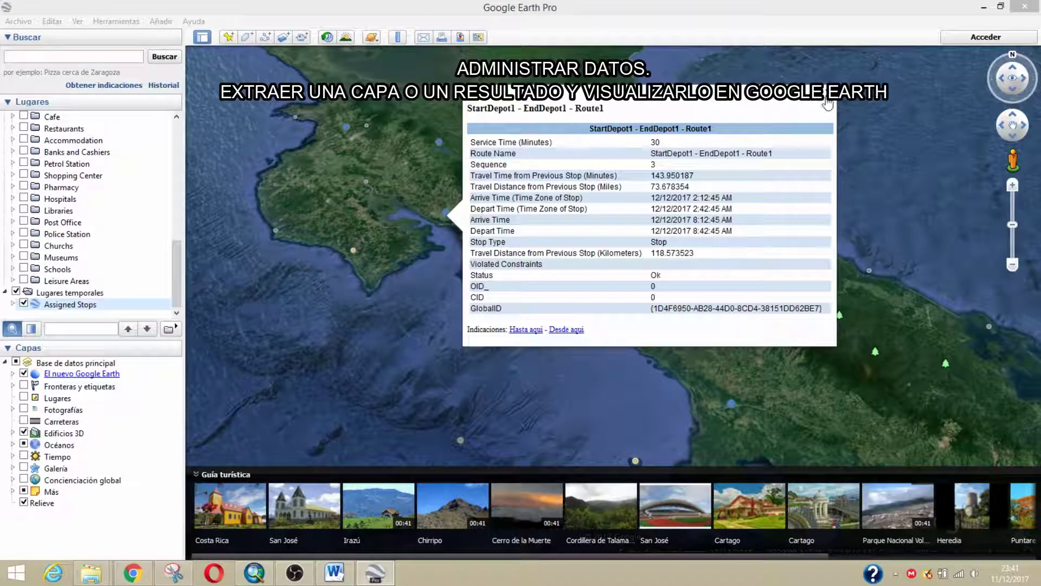
{"action": "left_click", "coordinate": [829, 102]}
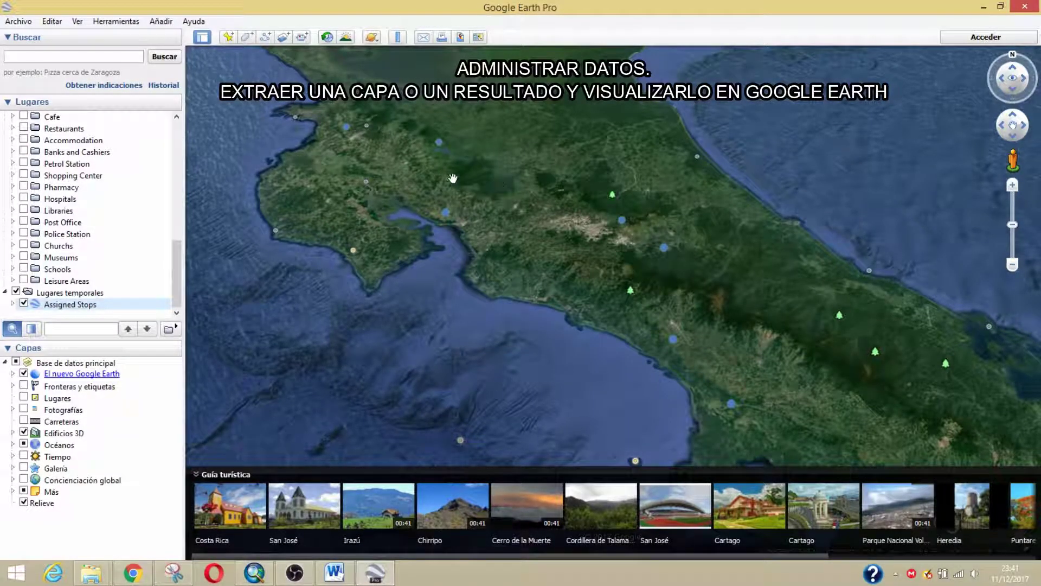
{"action": "scroll", "coordinate": [548, 297], "scroll_direction": "down", "scroll_amount": 6}
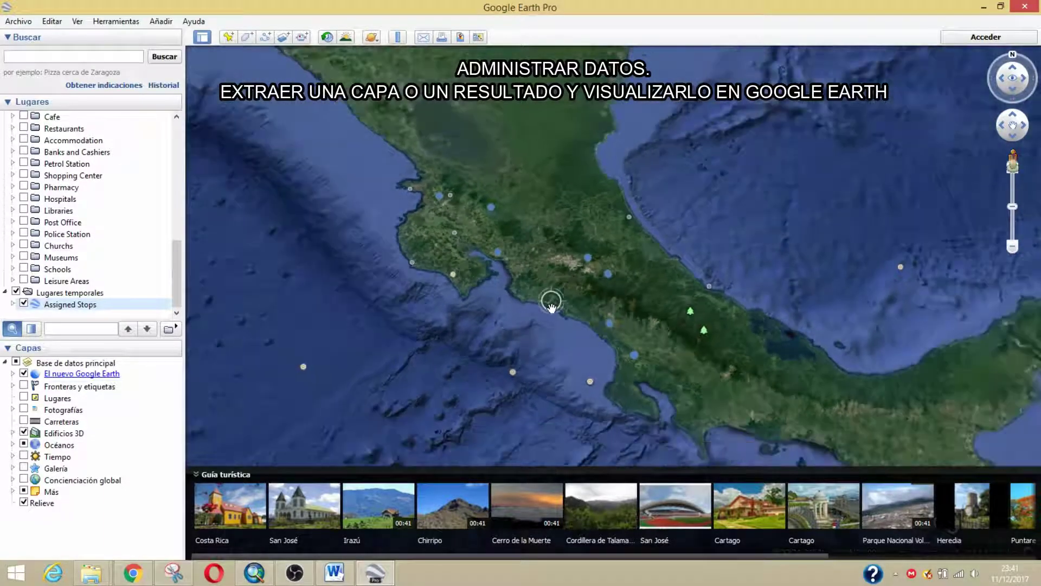
{"action": "scroll", "coordinate": [566, 329], "scroll_direction": "down", "scroll_amount": 2}
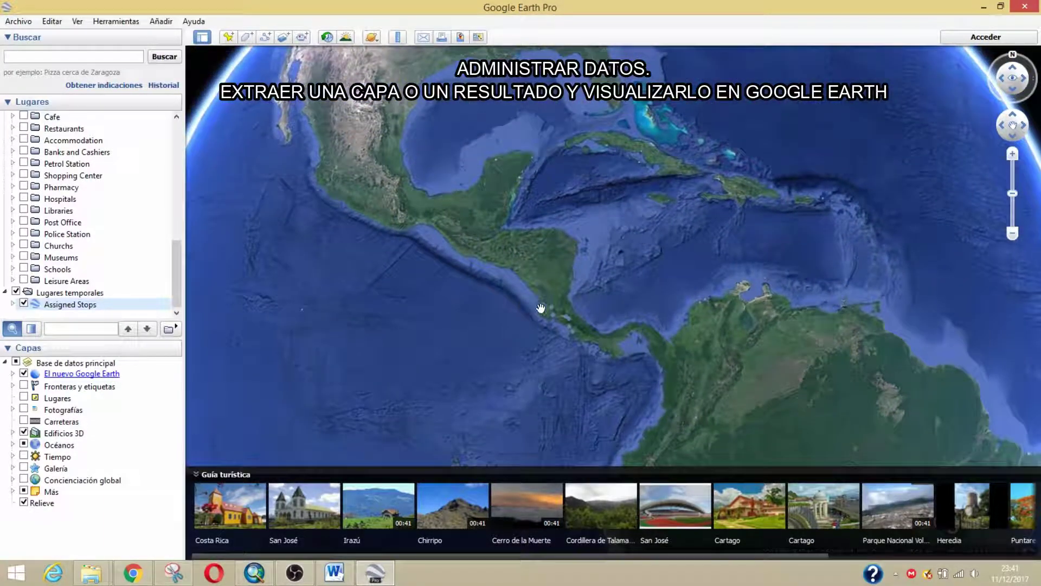
{"action": "scroll", "coordinate": [562, 331], "scroll_direction": "up", "scroll_amount": 2}
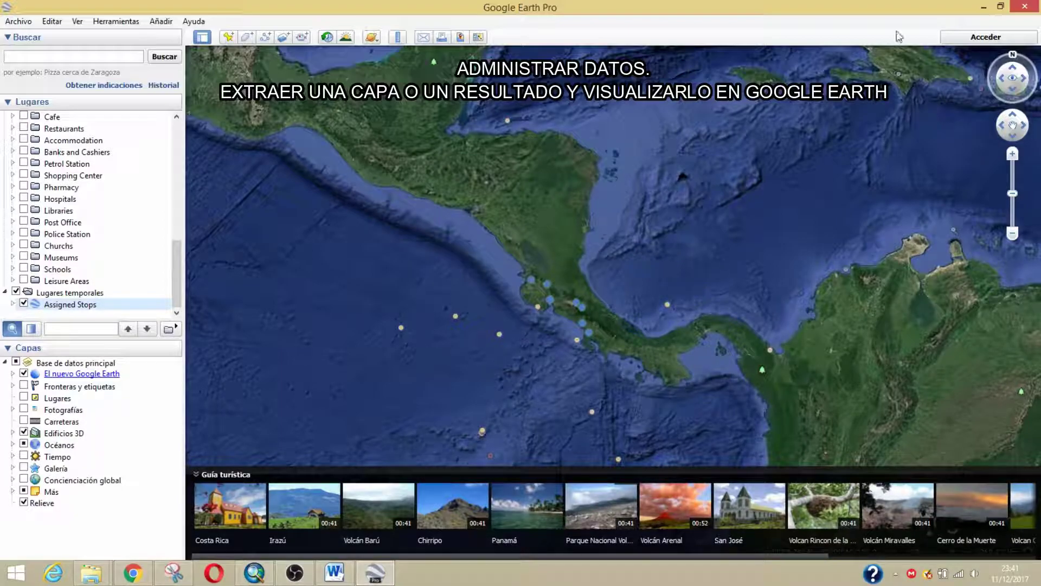
Close Google Earth Pro, discarding the unsaved temporary places, and return to the ArcGIS Online item page in Chrome
{"action": "left_click", "coordinate": [1025, 7]}
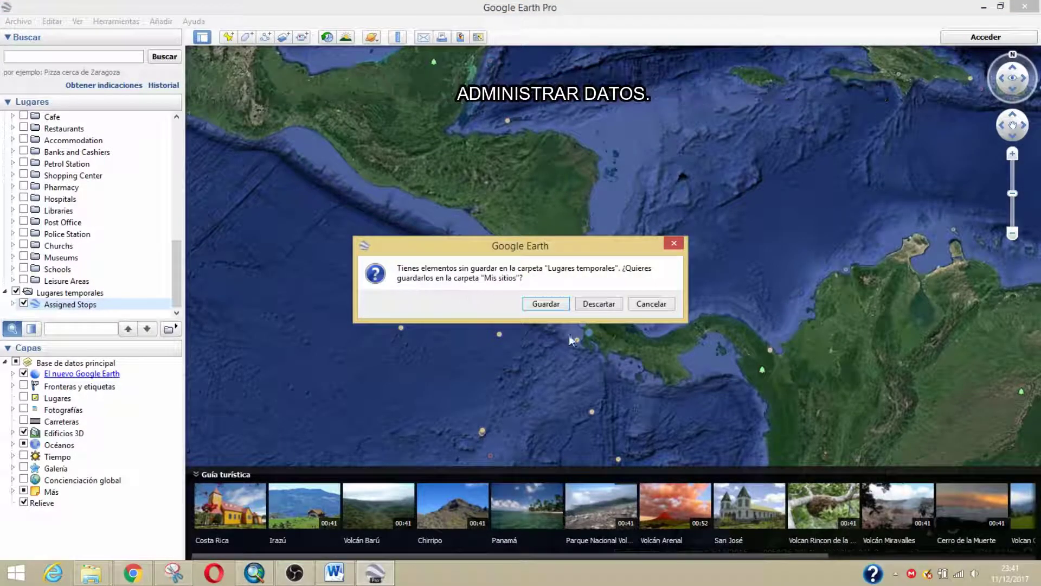
{"action": "left_click", "coordinate": [608, 304]}
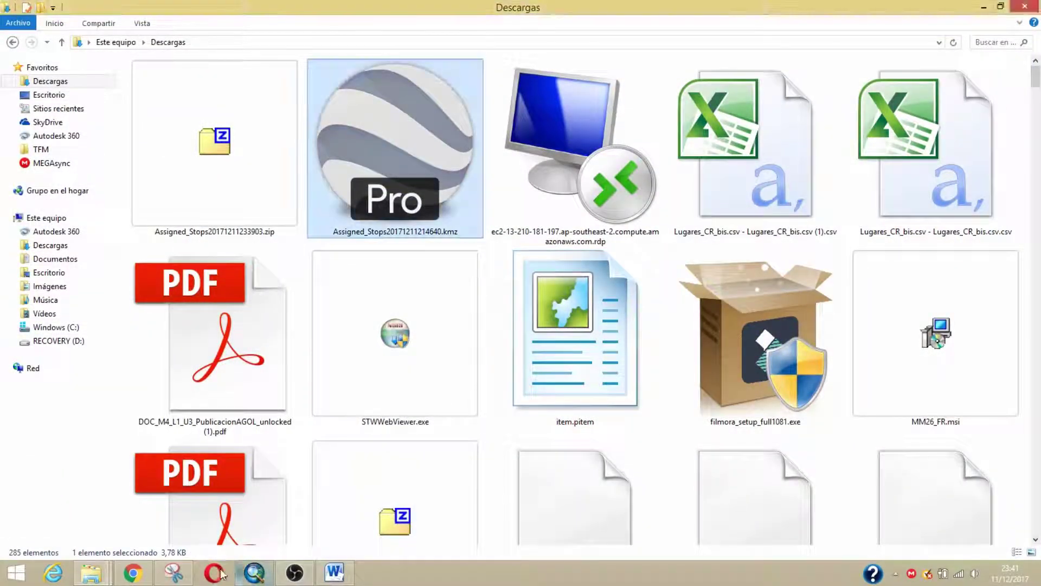
{"action": "left_click", "coordinate": [132, 572]}
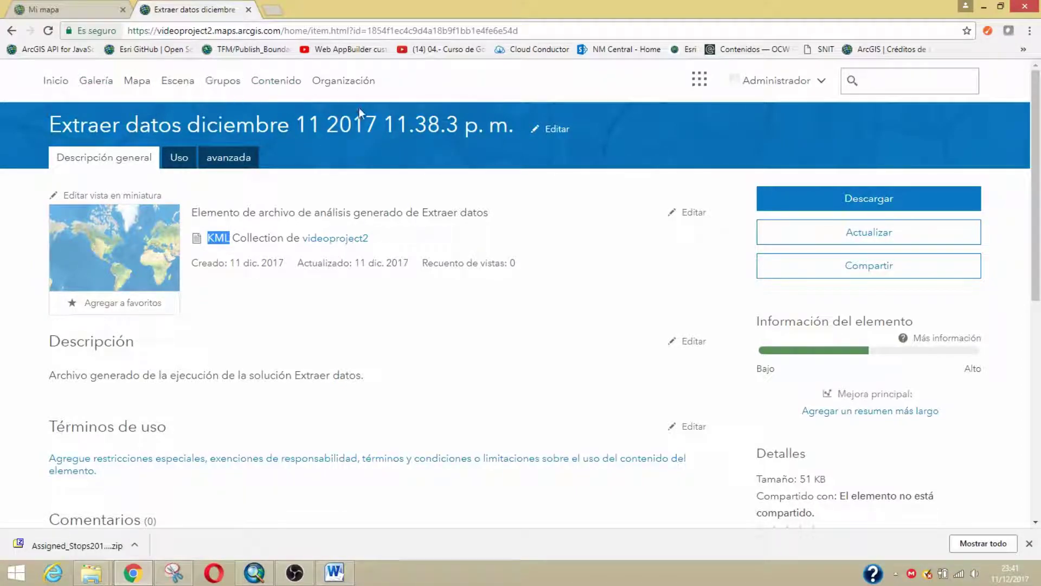
Open the organization's status report and review its service credit usage by date and by type
{"action": "left_click", "coordinate": [328, 82]}
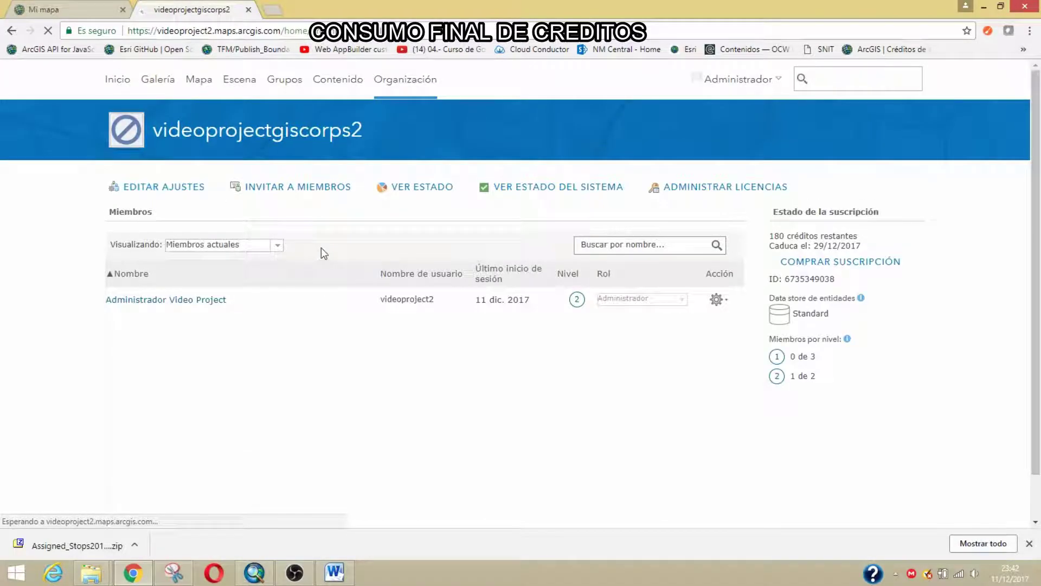
{"action": "left_click", "coordinate": [429, 194]}
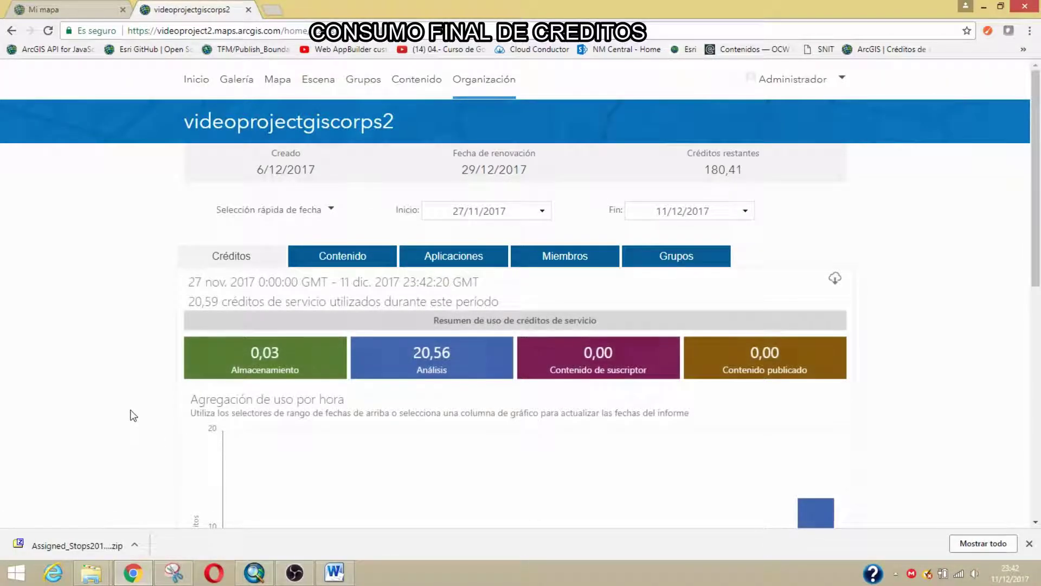
{"action": "scroll", "coordinate": [126, 394], "scroll_direction": "down", "scroll_amount": 1}
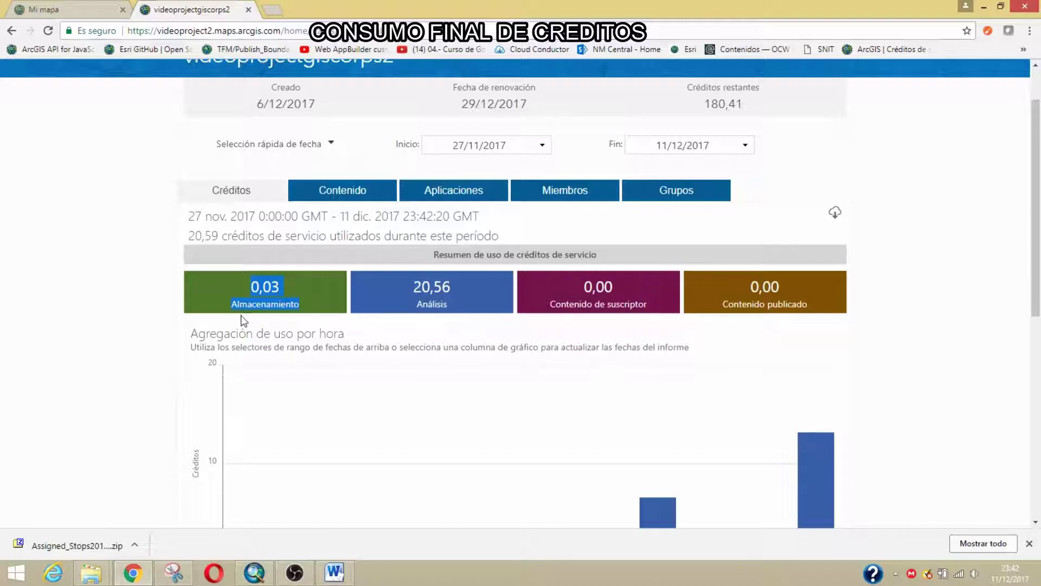
{"action": "scroll", "coordinate": [243, 320], "scroll_direction": "down", "scroll_amount": 7}
{"action": "scroll", "coordinate": [246, 326], "scroll_direction": "up", "scroll_amount": 6}
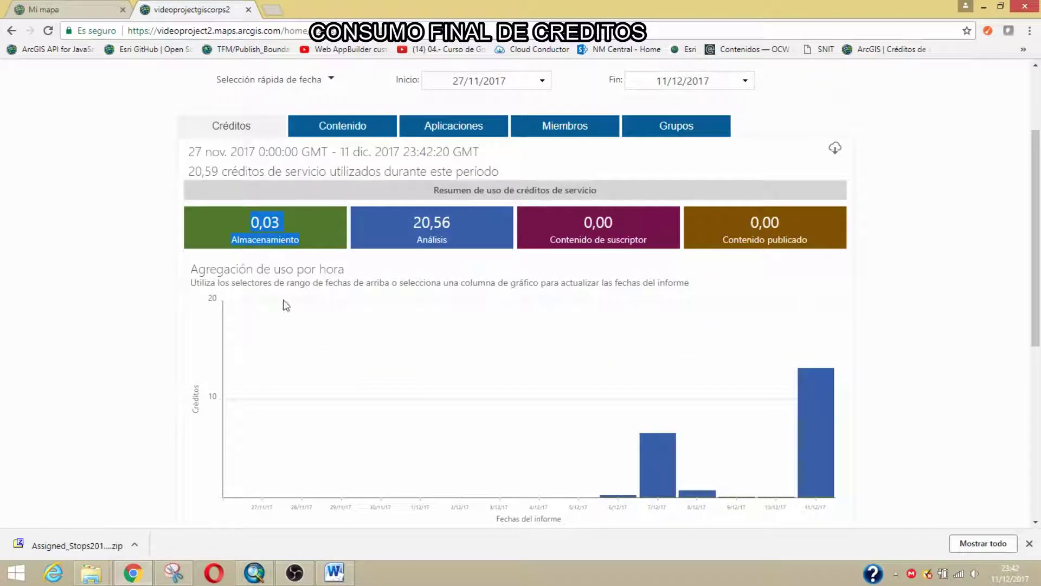
{"action": "scroll", "coordinate": [319, 337], "scroll_direction": "down", "scroll_amount": 7}
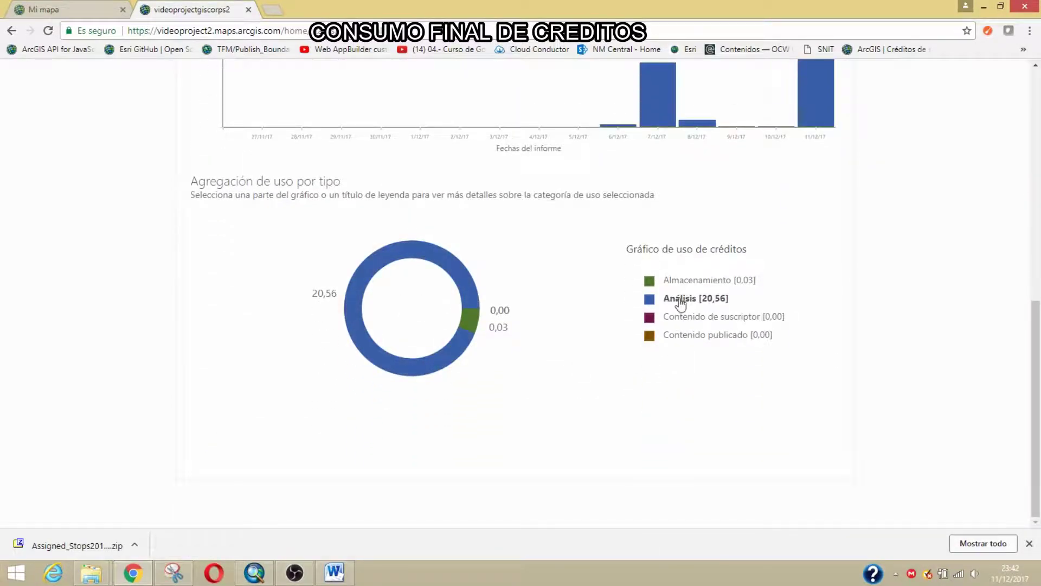
Open the Almacenamiento credit usage breakdown and review the Almacenamiento de entidades report
{"action": "left_click", "coordinate": [681, 282]}
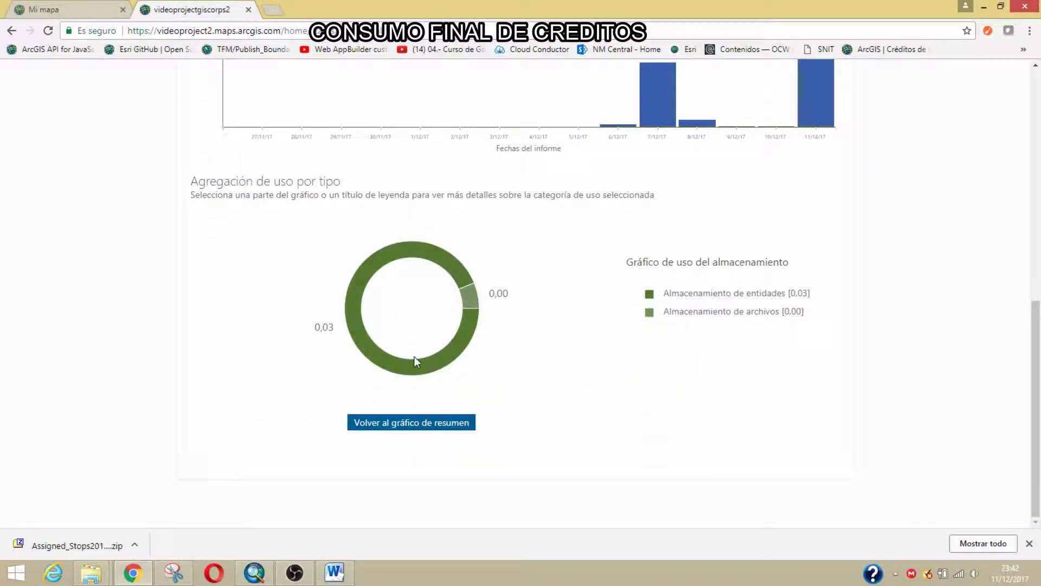
{"action": "left_click", "coordinate": [364, 345]}
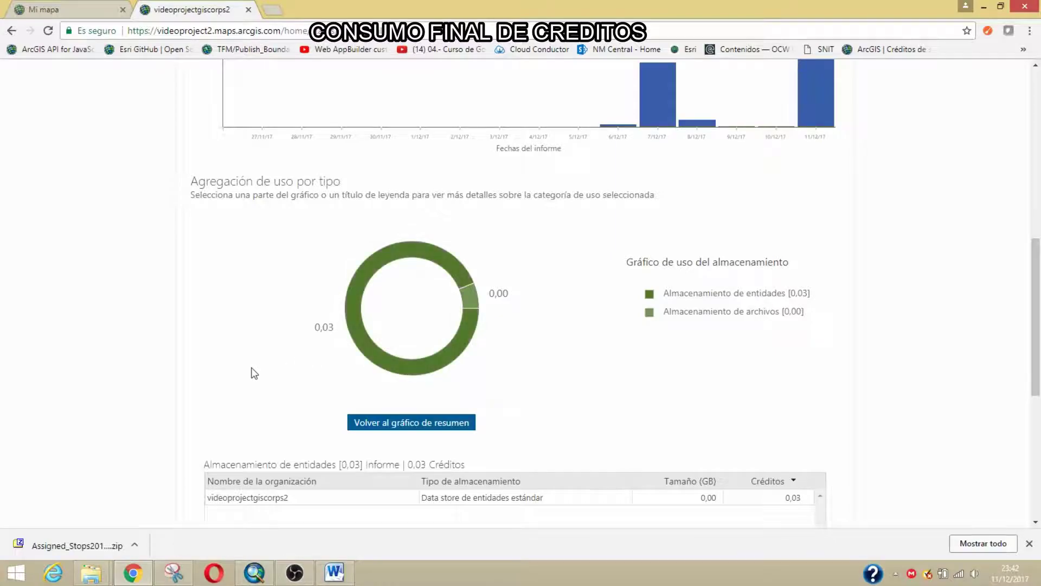
{"action": "scroll", "coordinate": [239, 444], "scroll_direction": "down", "scroll_amount": 1}
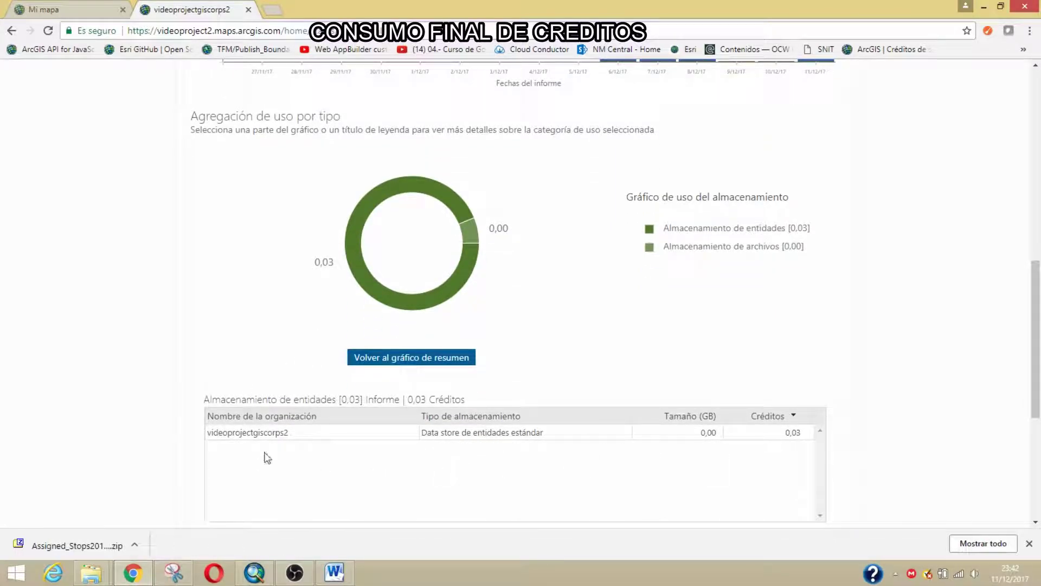
{"action": "scroll", "coordinate": [269, 458], "scroll_direction": "down", "scroll_amount": 1}
{"action": "scroll", "coordinate": [402, 348], "scroll_direction": "up", "scroll_amount": 2}
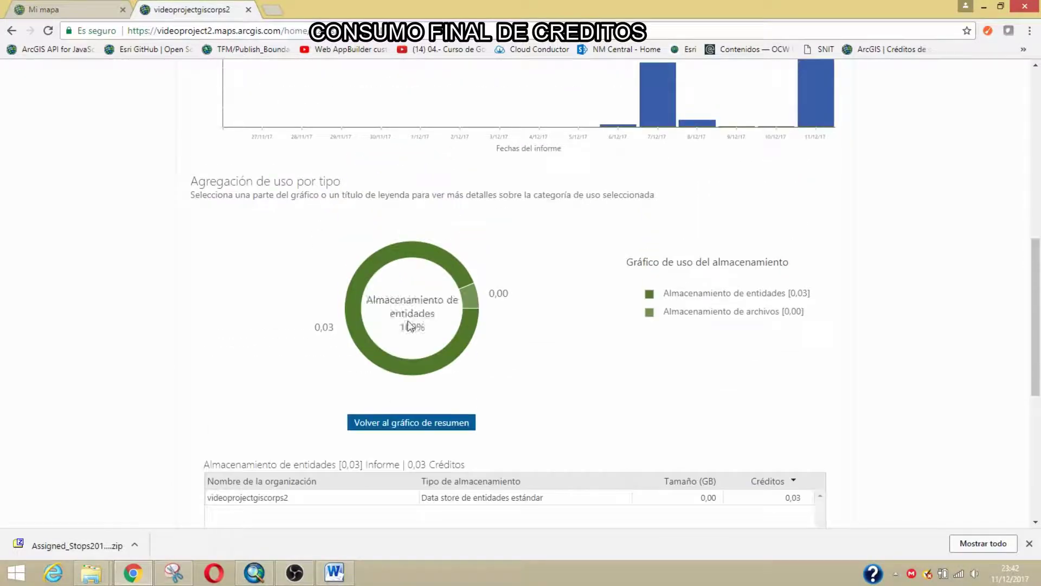
{"action": "scroll", "coordinate": [547, 310], "scroll_direction": "up", "scroll_amount": 7}
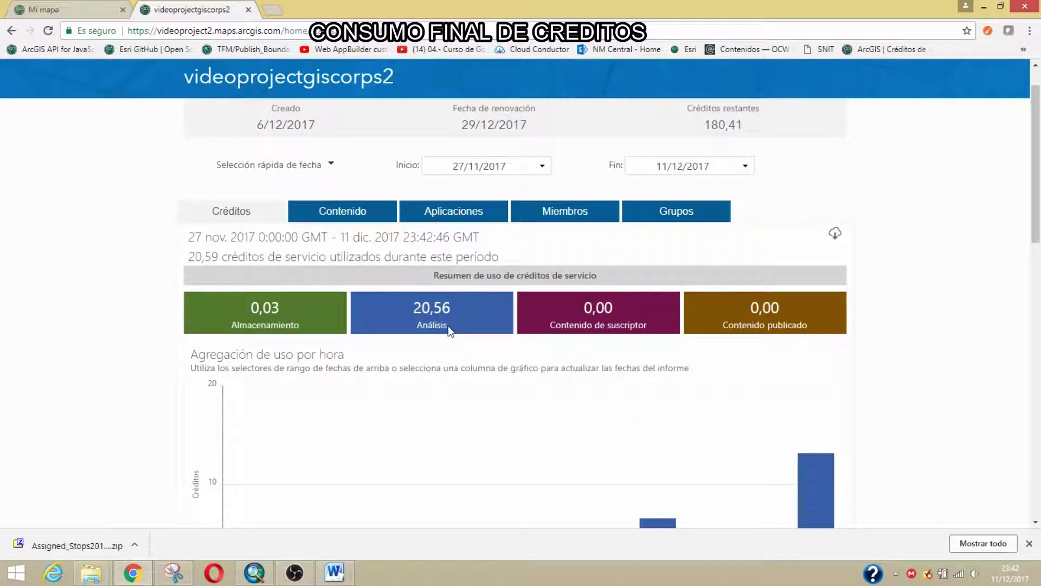
{"action": "scroll", "coordinate": [437, 314], "scroll_direction": "down", "scroll_amount": 7}
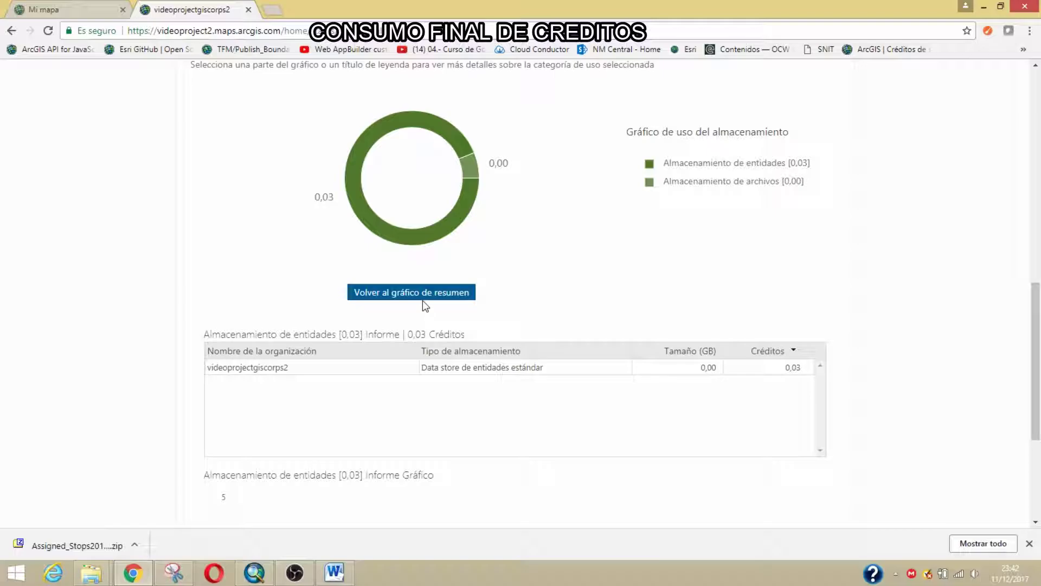
Return to the summary chart, open the Análisis usage breakdown and review the Análisis espacial report's credits per operation
{"action": "left_click", "coordinate": [422, 296]}
{"action": "scroll", "coordinate": [425, 302], "scroll_direction": "up", "scroll_amount": 2}
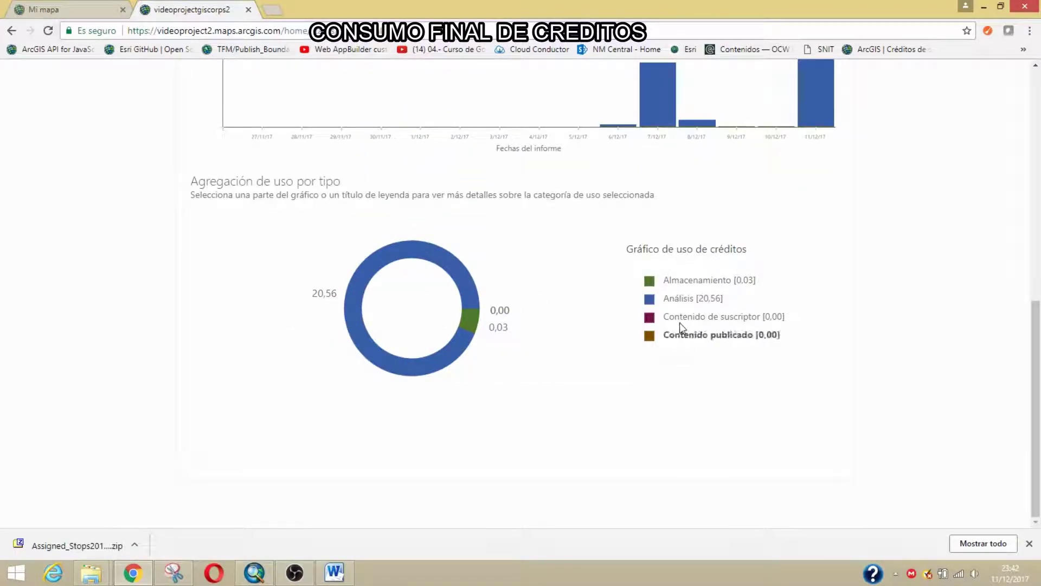
{"action": "left_click", "coordinate": [683, 299]}
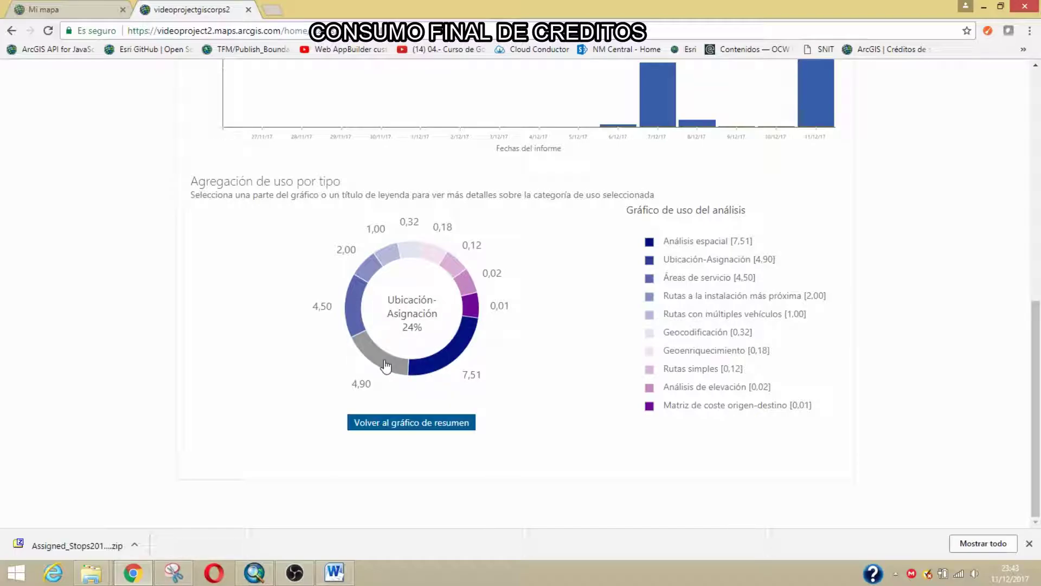
{"action": "left_click", "coordinate": [419, 365]}
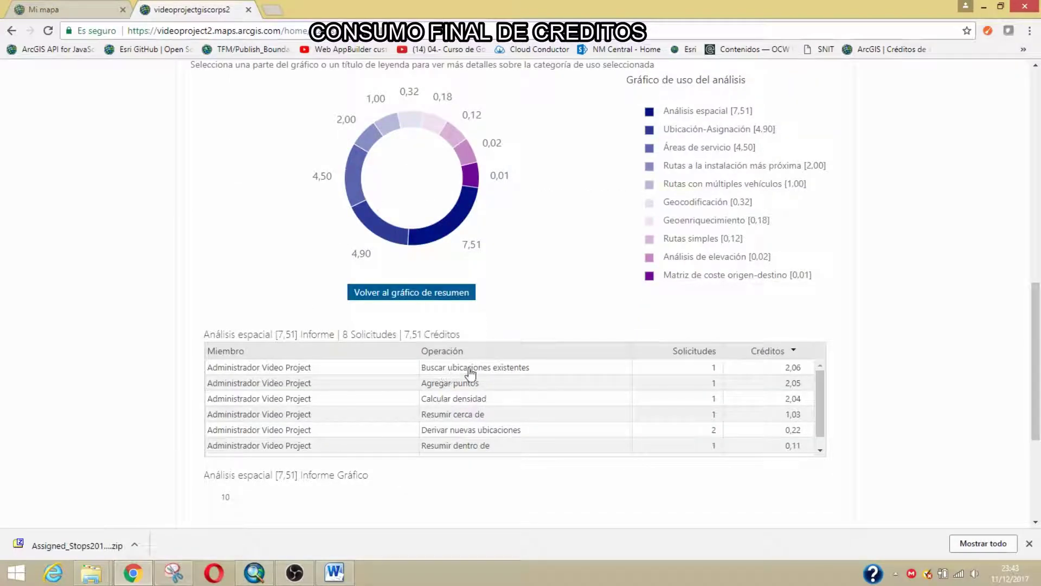
{"action": "scroll", "coordinate": [456, 420], "scroll_direction": "down", "scroll_amount": 1}
{"action": "scroll", "coordinate": [455, 423], "scroll_direction": "down", "scroll_amount": 1}
{"action": "scroll", "coordinate": [465, 395], "scroll_direction": "up", "scroll_amount": 2}
Open the Ubicación-Asignación report in the analysis chart and review its demand points and credits
{"action": "mouse_move", "coordinate": [369, 225]}
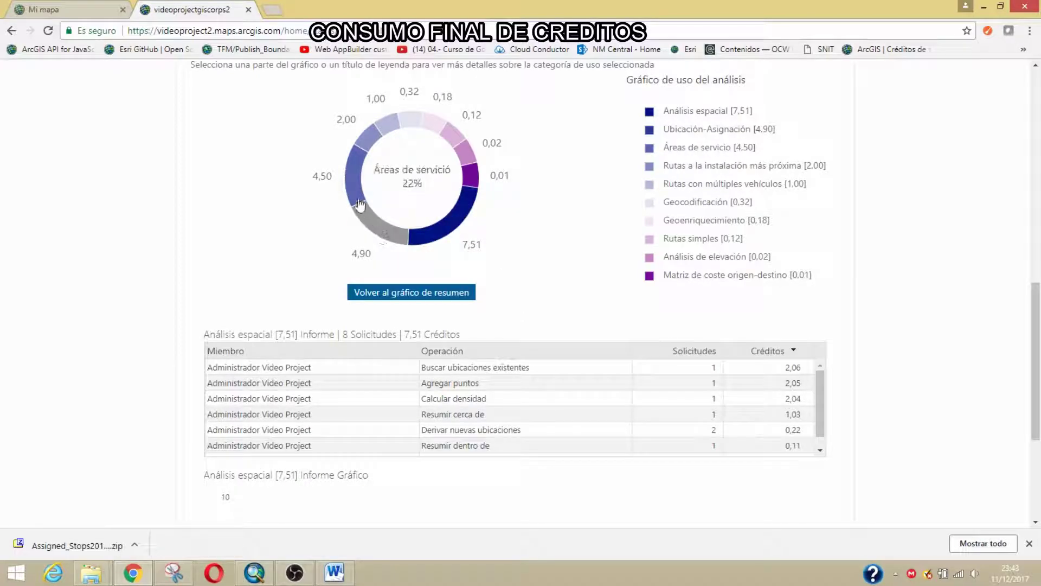
{"action": "left_click", "coordinate": [367, 223]}
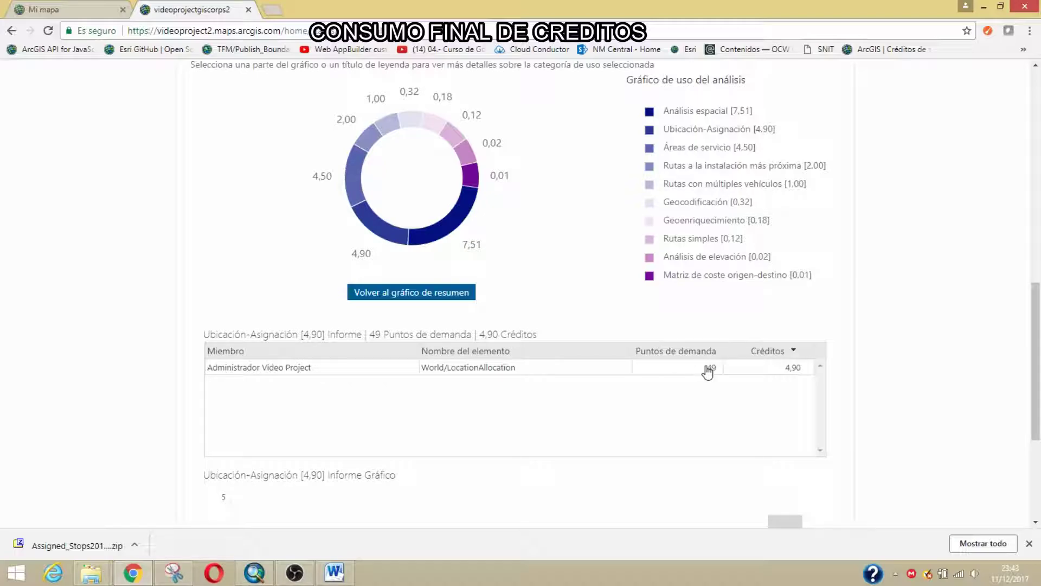
{"action": "mouse_move", "coordinate": [373, 225]}
{"action": "mouse_move", "coordinate": [369, 223]}
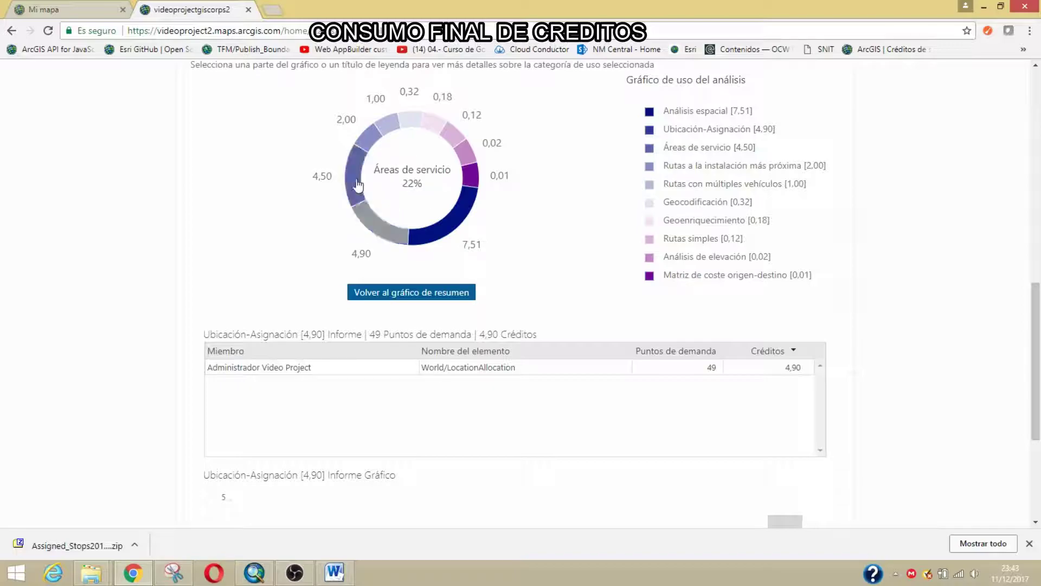
Examine the service credit summary, remaining credits, usage by date and the analysis usage by type for the whole report period
{"action": "scroll", "coordinate": [349, 228], "scroll_direction": "up", "scroll_amount": 2}
{"action": "scroll", "coordinate": [349, 237], "scroll_direction": "up", "scroll_amount": 6}
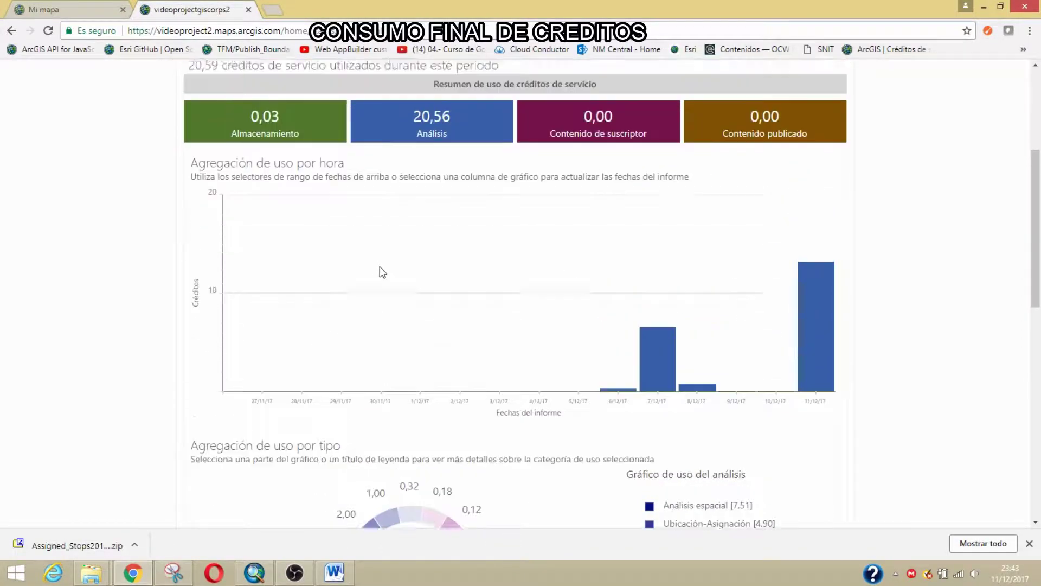
{"action": "scroll", "coordinate": [360, 321], "scroll_direction": "up", "scroll_amount": 1}
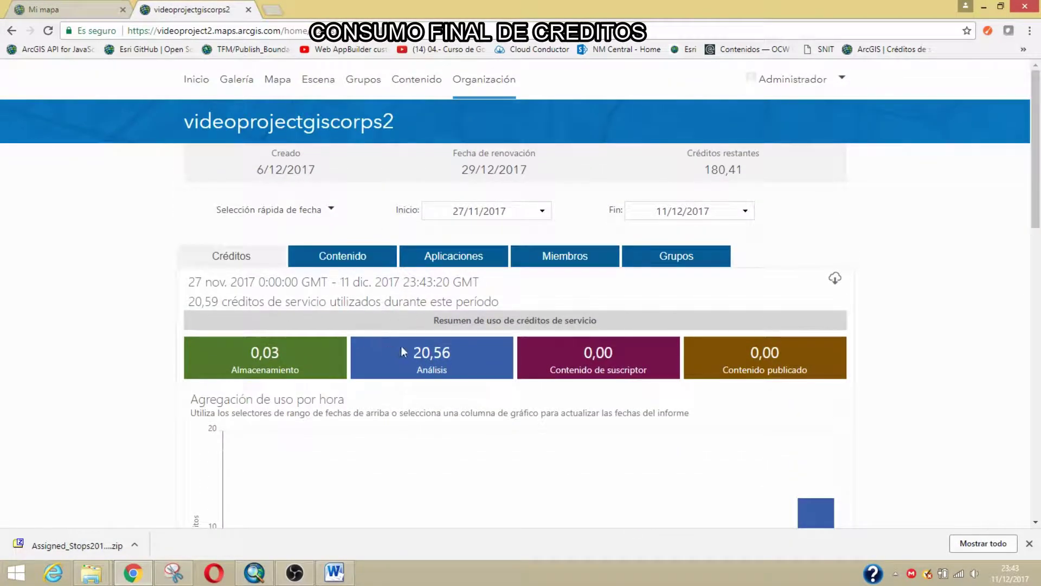
{"action": "scroll", "coordinate": [429, 389], "scroll_direction": "down", "scroll_amount": 9}
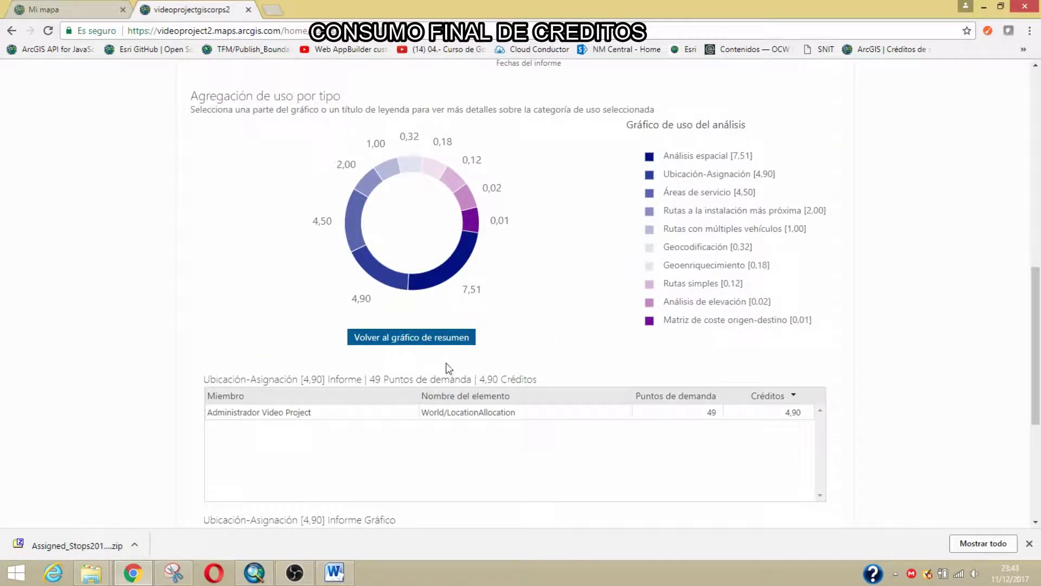
{"action": "scroll", "coordinate": [353, 293], "scroll_direction": "up", "scroll_amount": 6}
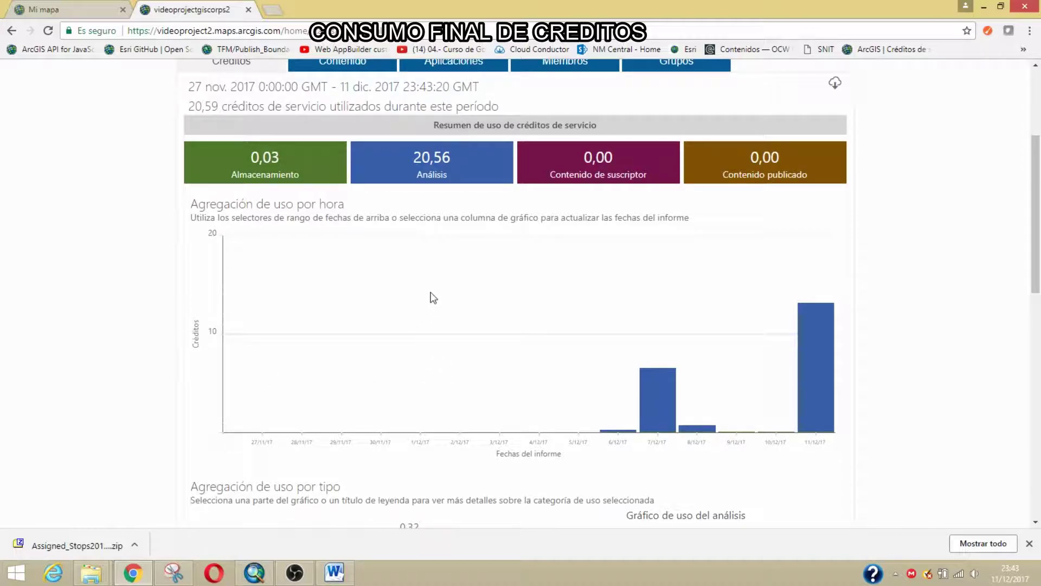
{"action": "scroll", "coordinate": [449, 360], "scroll_direction": "up", "scroll_amount": 1}
{"action": "scroll", "coordinate": [376, 356], "scroll_direction": "up", "scroll_amount": 2}
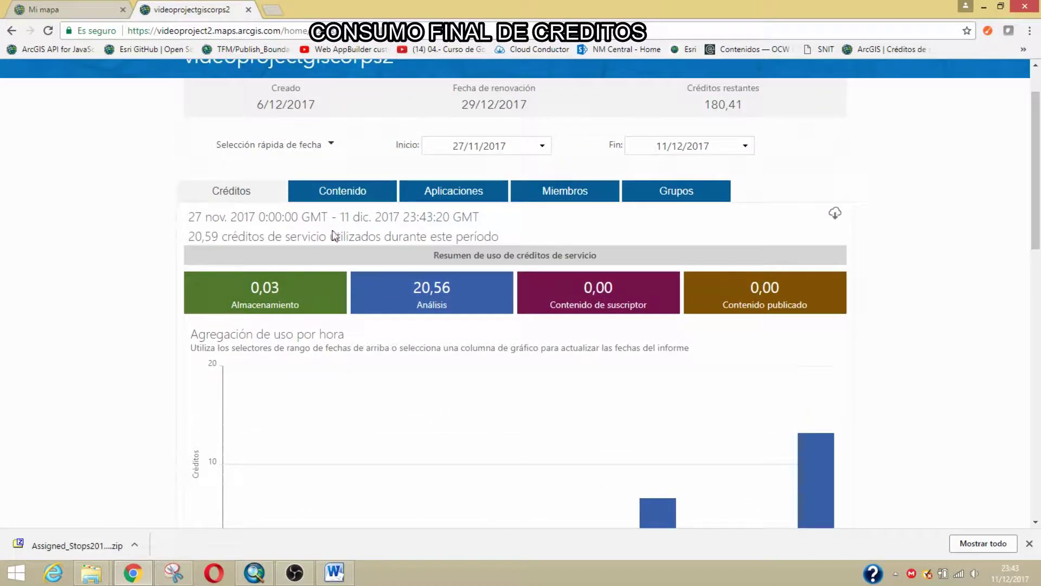
{"action": "scroll", "coordinate": [426, 461], "scroll_direction": "down", "scroll_amount": 1}
{"action": "scroll", "coordinate": [307, 307], "scroll_direction": "down", "scroll_amount": 2}
{"action": "scroll", "coordinate": [310, 317], "scroll_direction": "down", "scroll_amount": 1}
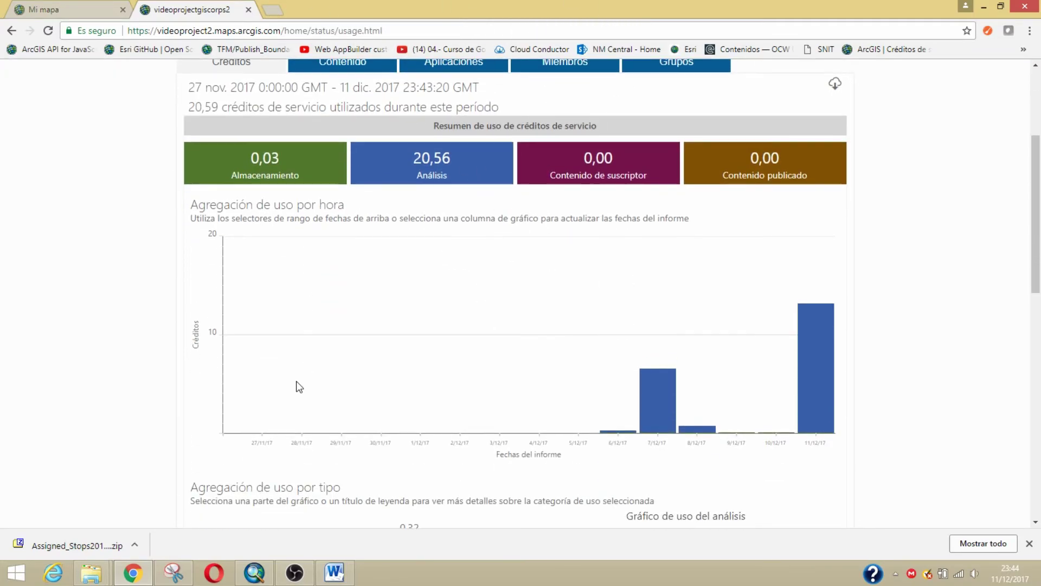
{"action": "scroll", "coordinate": [298, 386], "scroll_direction": "up", "scroll_amount": 4}
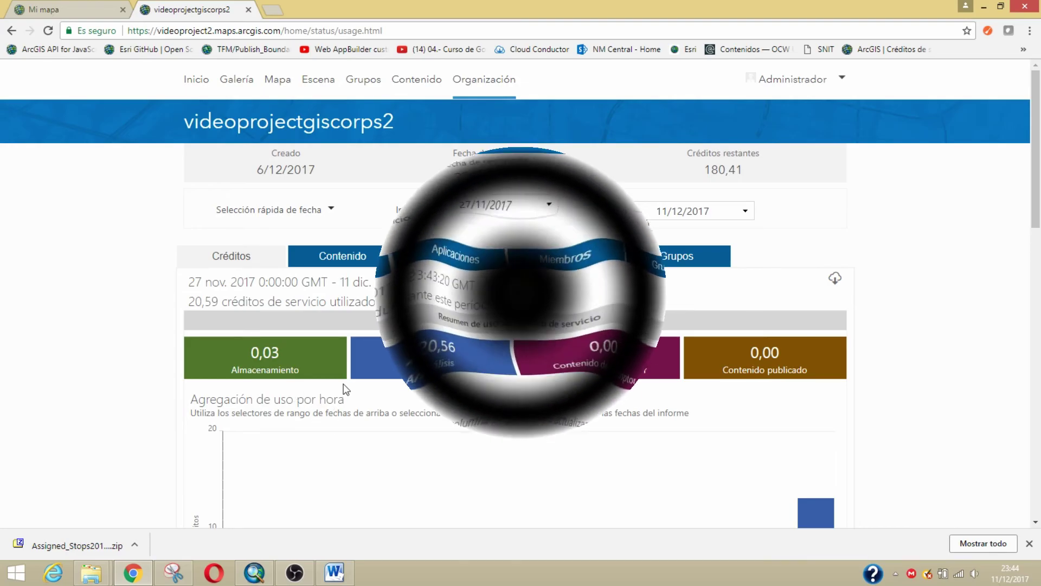